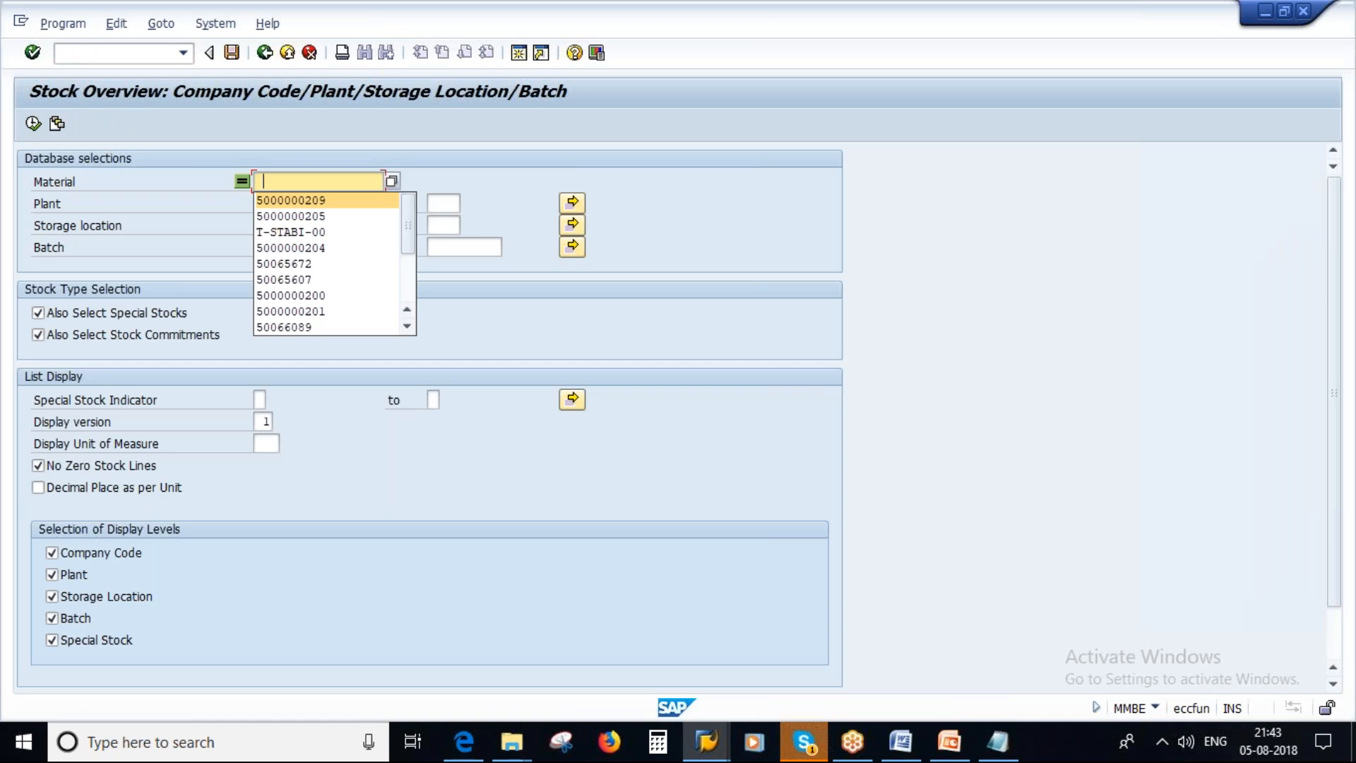
key("Return")
key("BackSpace")
type("8")
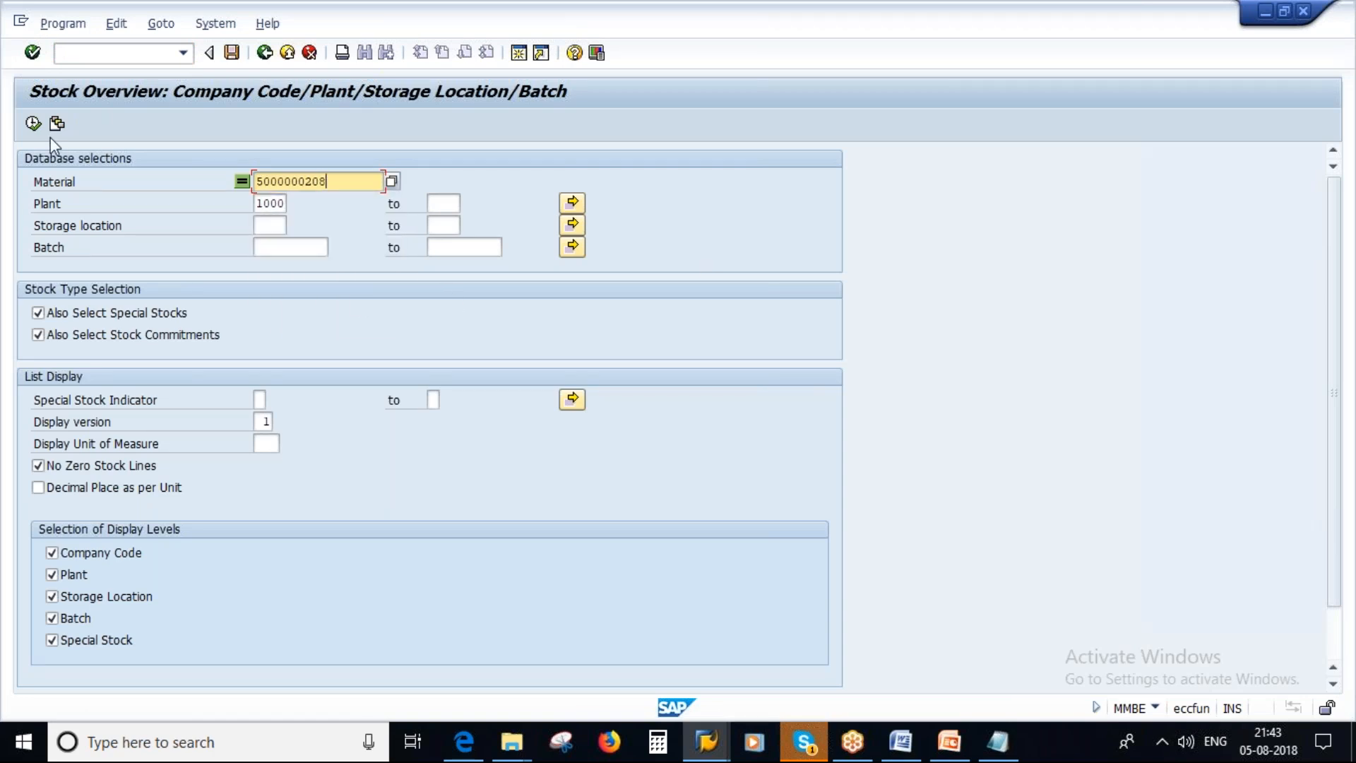
left_click(32, 124)
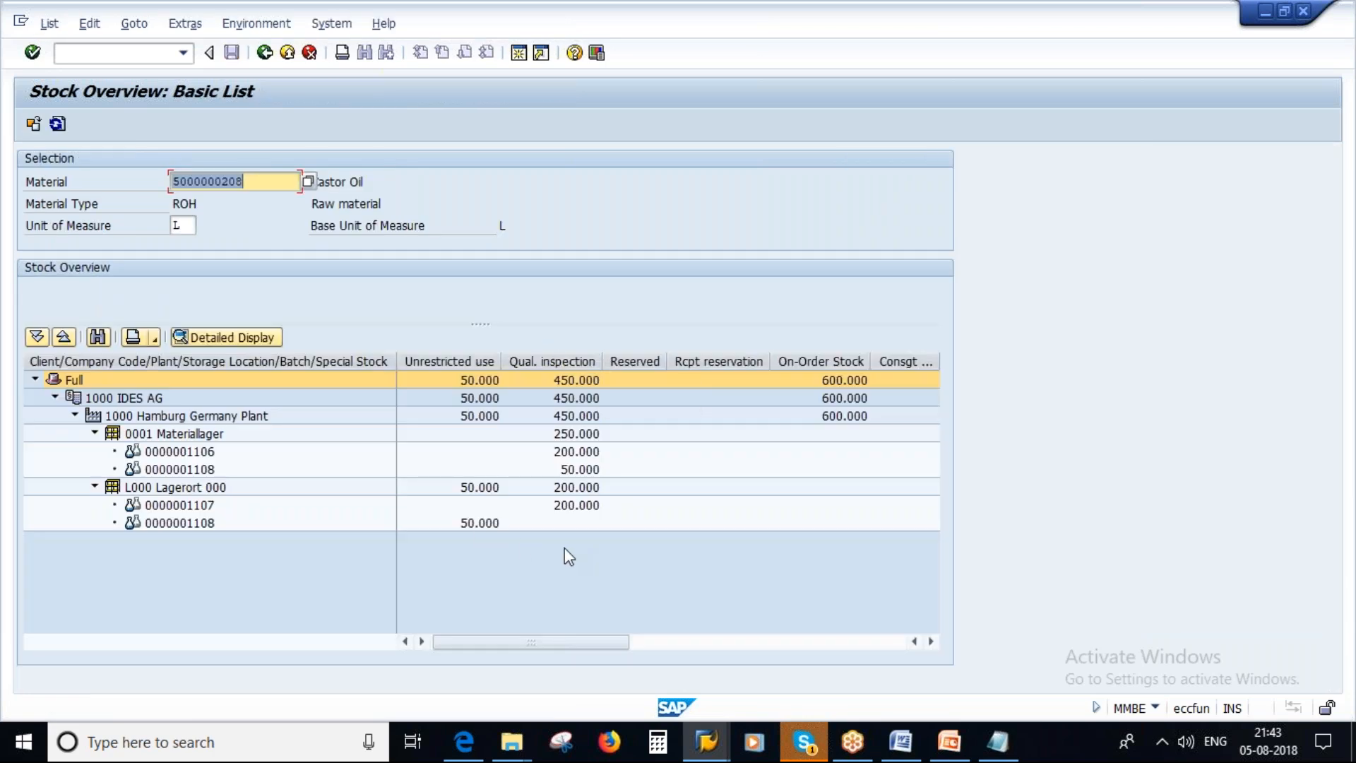
left_click(470, 526)
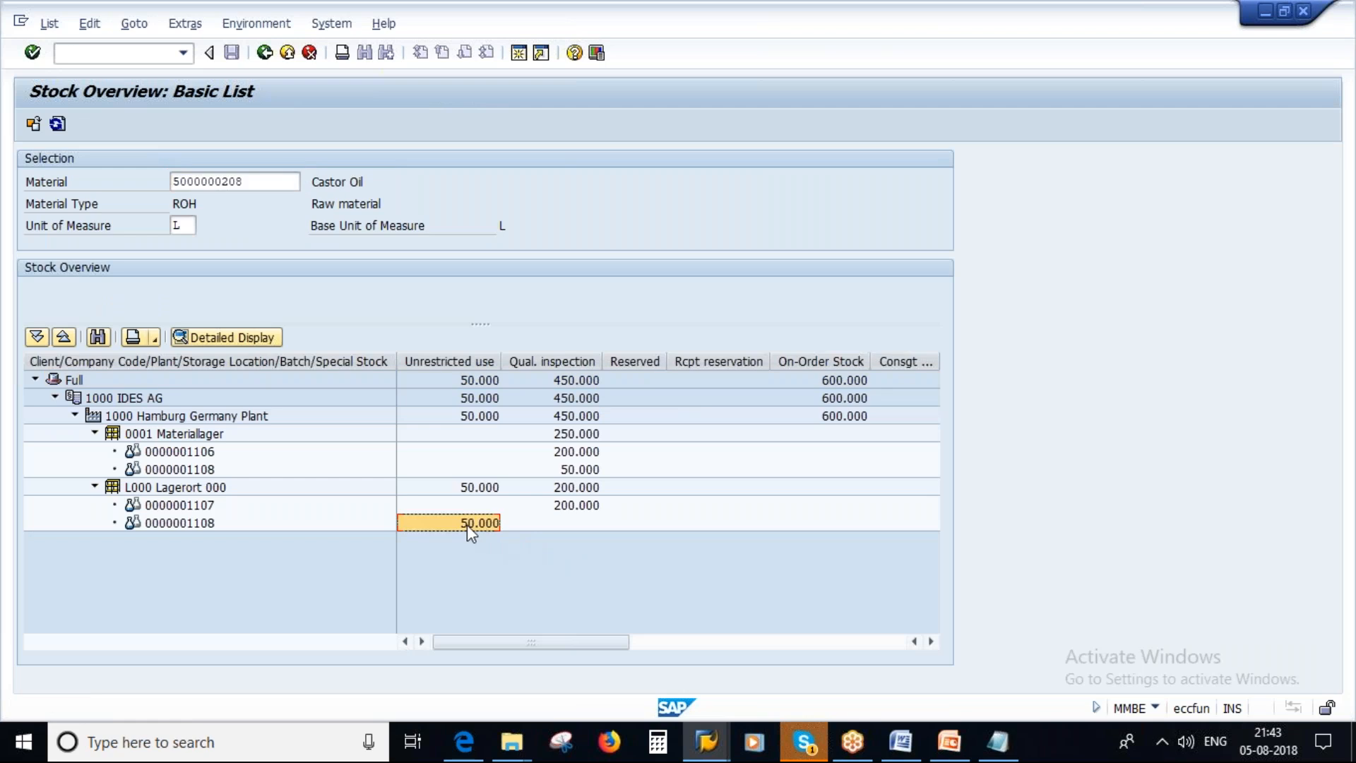
left_click(206, 526)
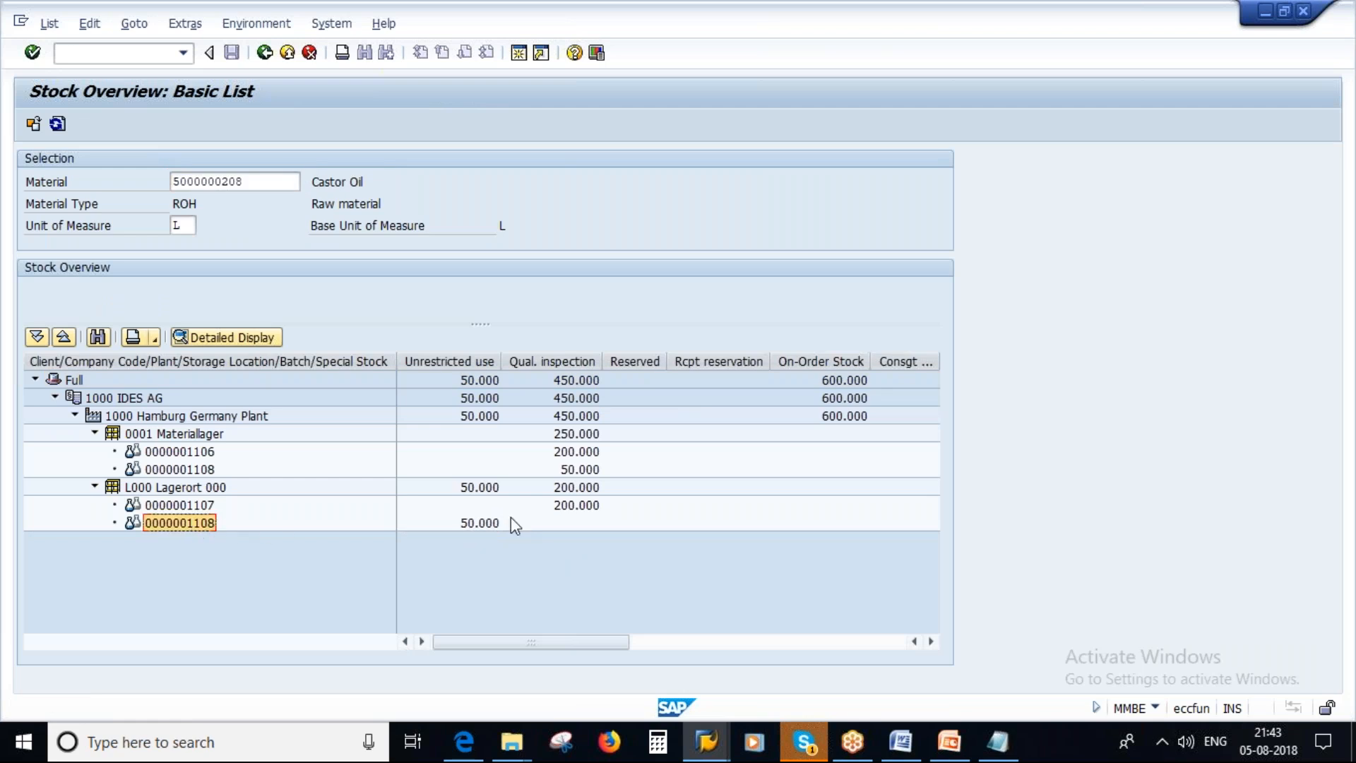
left_click(183, 470)
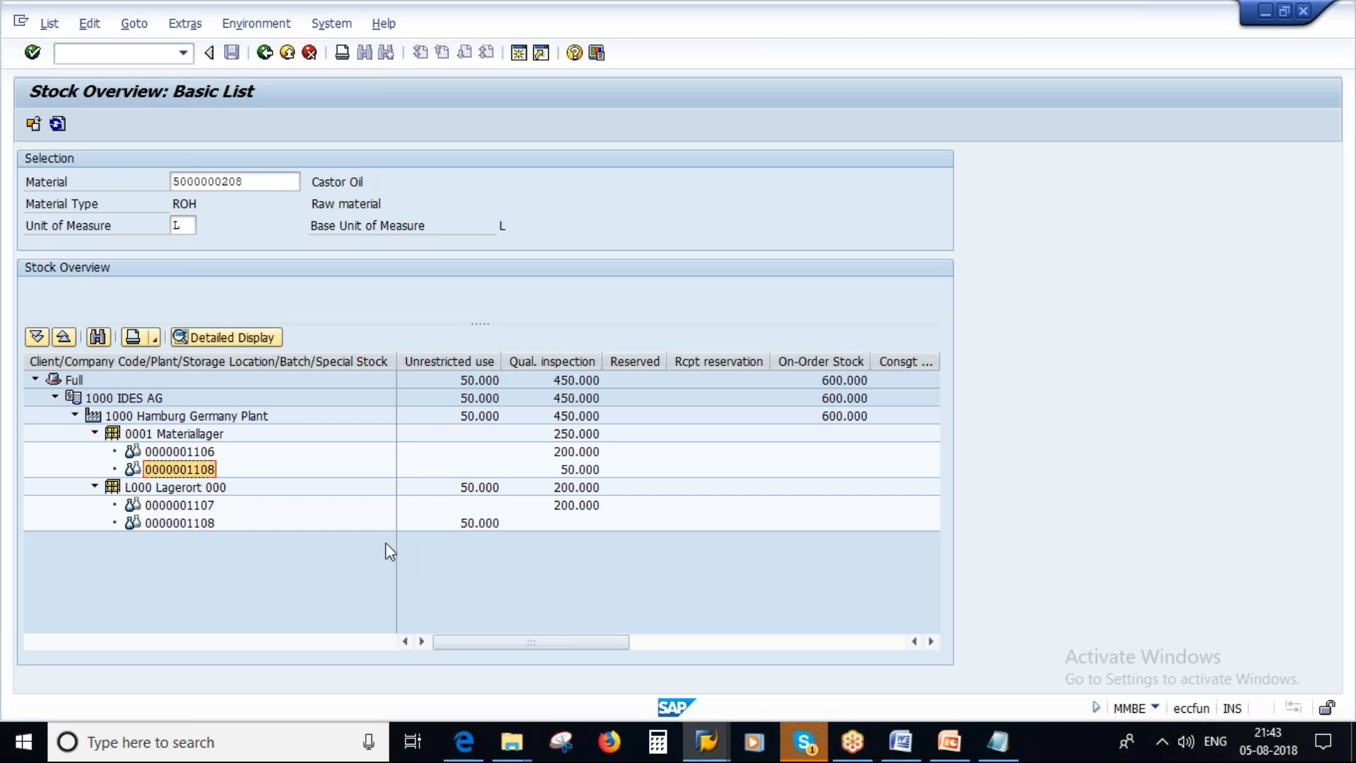
key("alt+Tab")
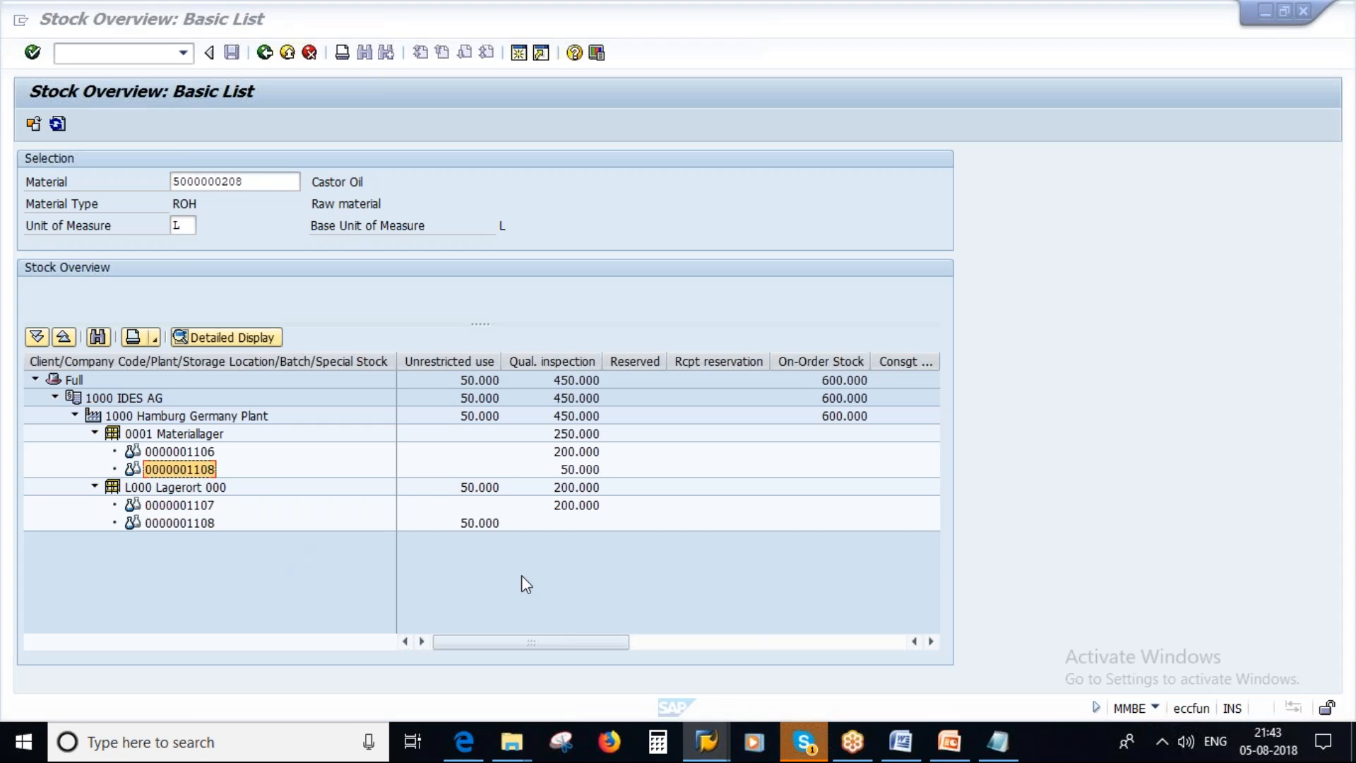
key("alt+Tab")
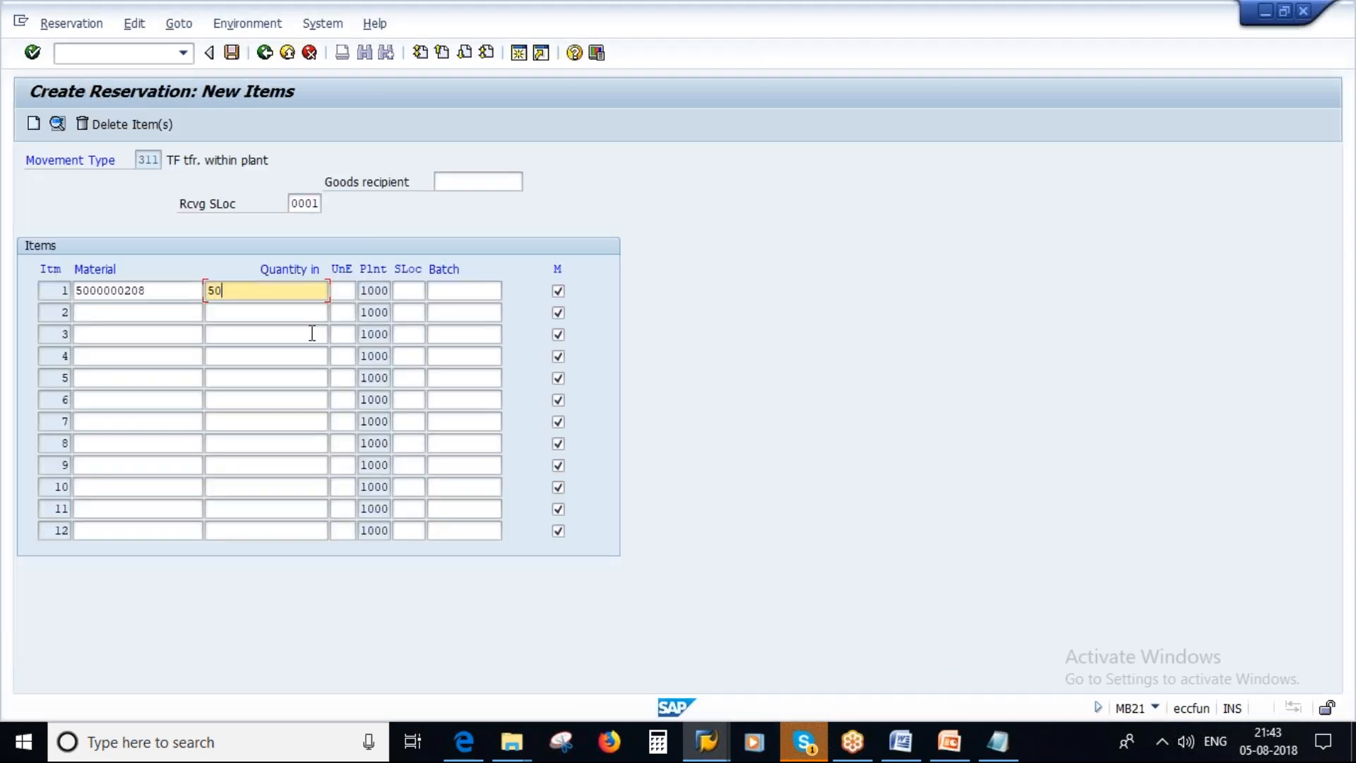
left_click(423, 290)
type("1000")
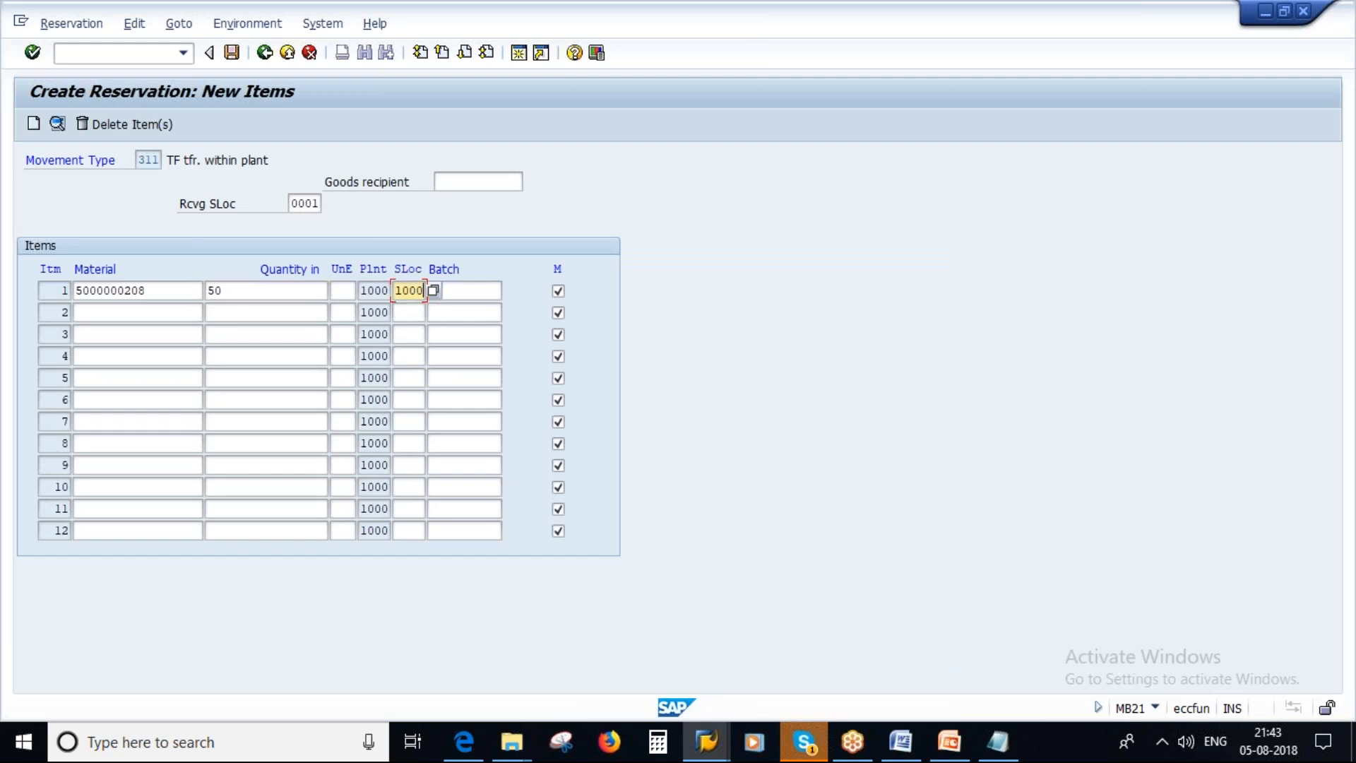
key("Tab")
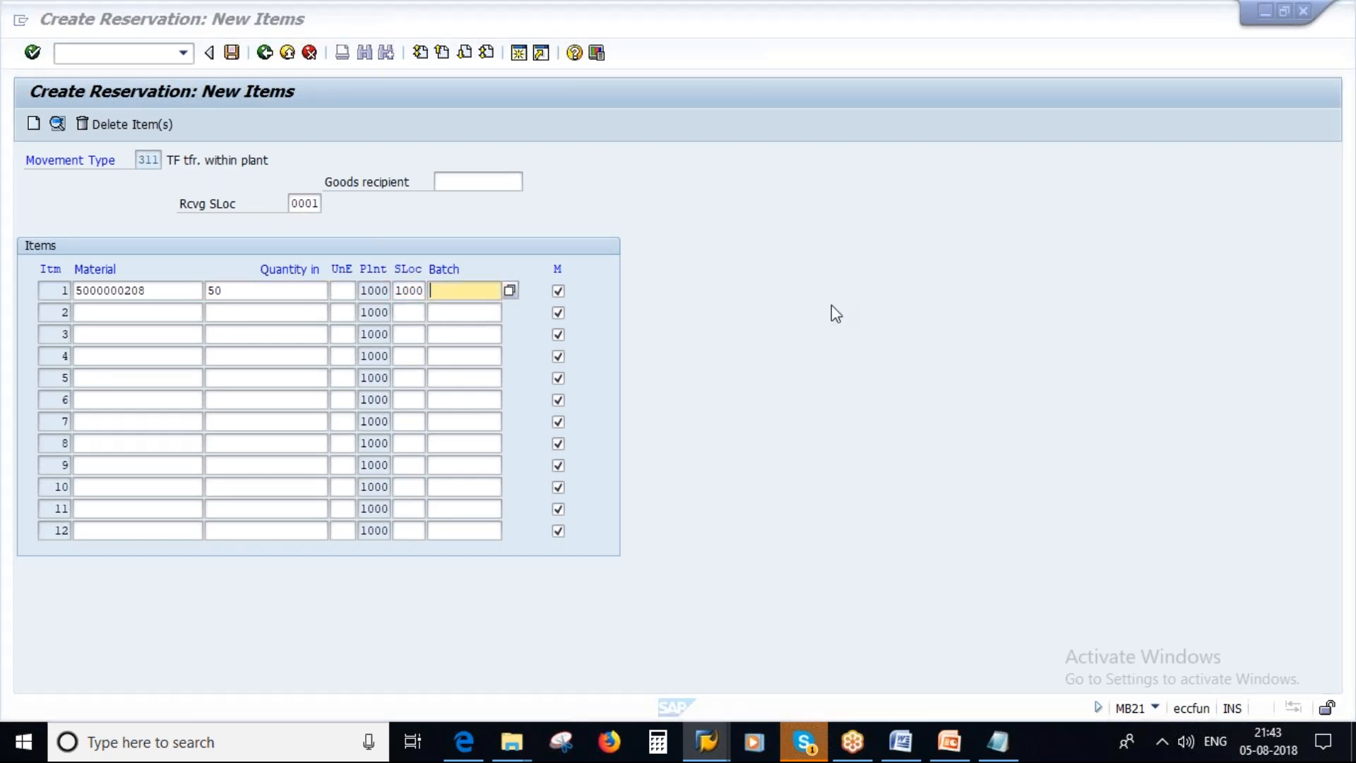
key("alt+Tab")
left_click(188, 524)
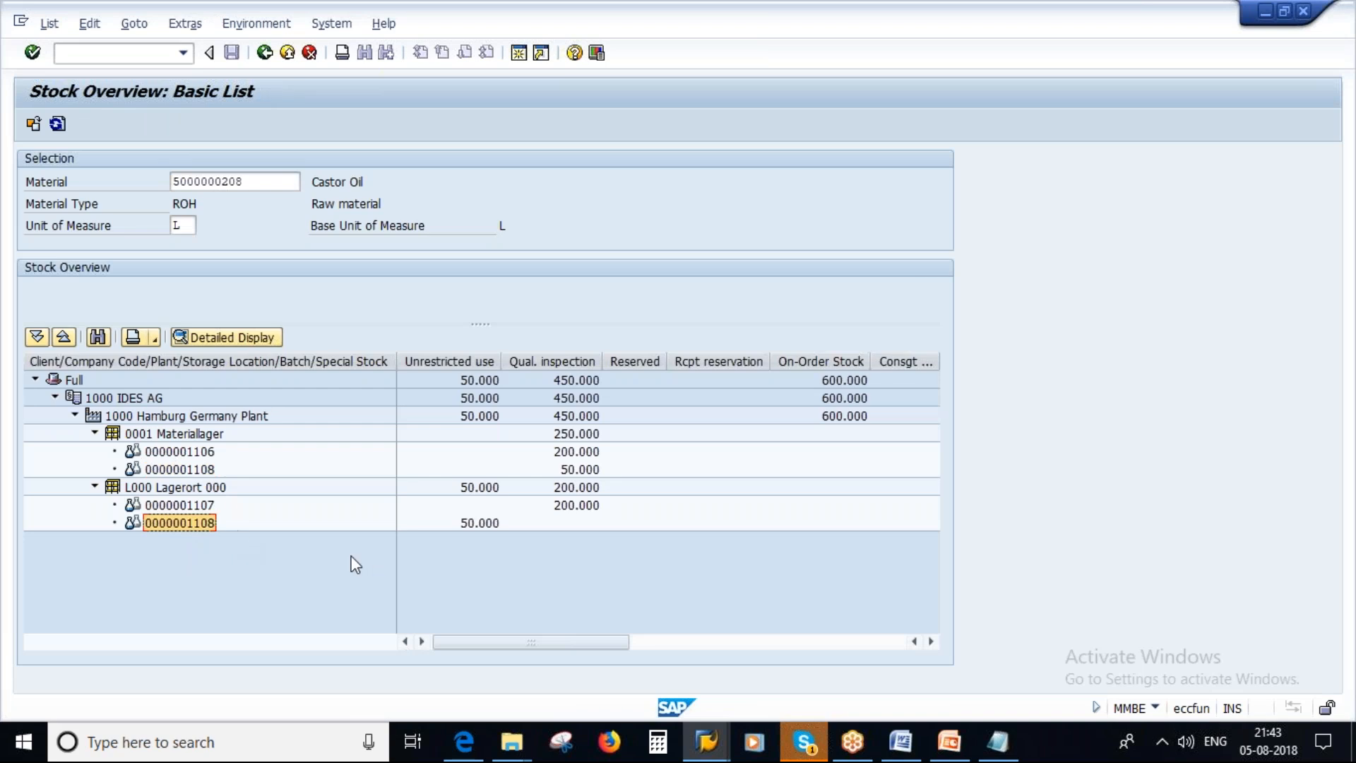
key("alt+Tab")
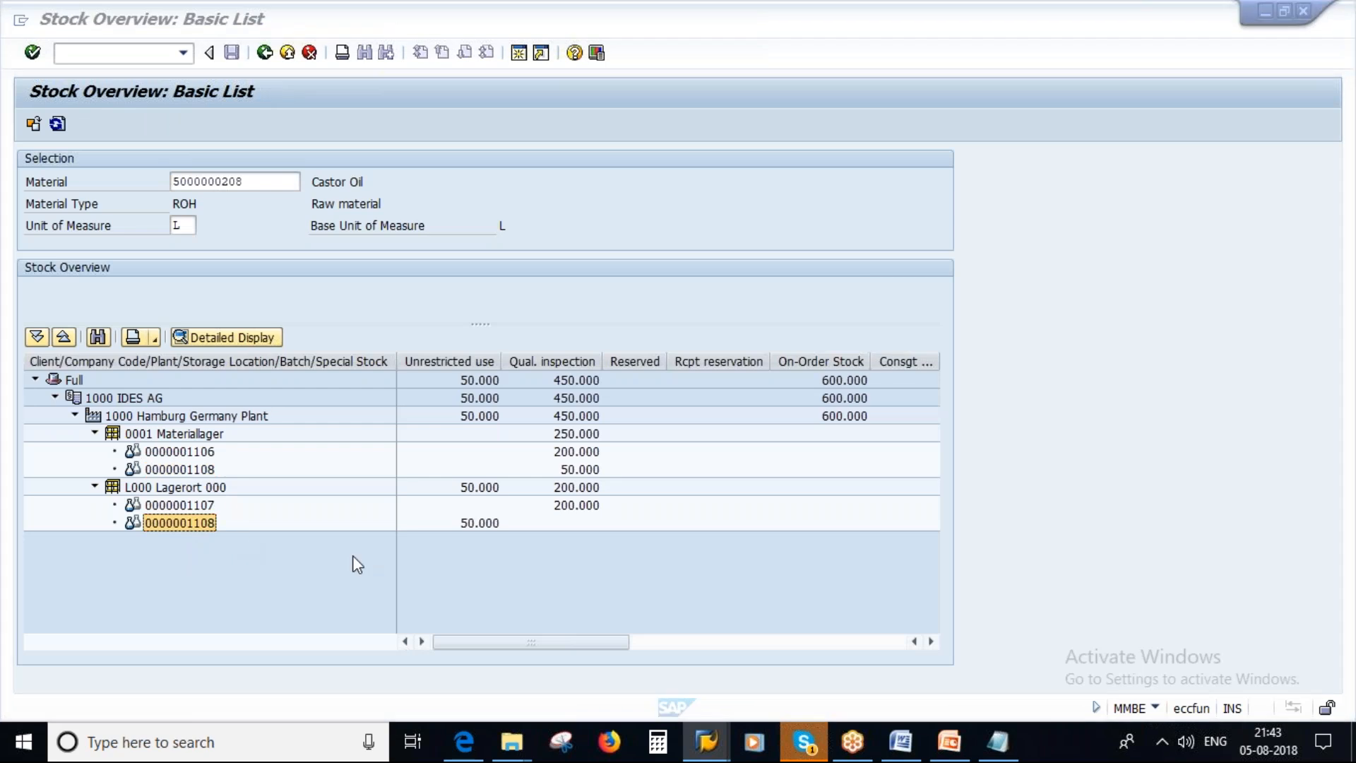
key("alt+Tab")
key("ctrl+v")
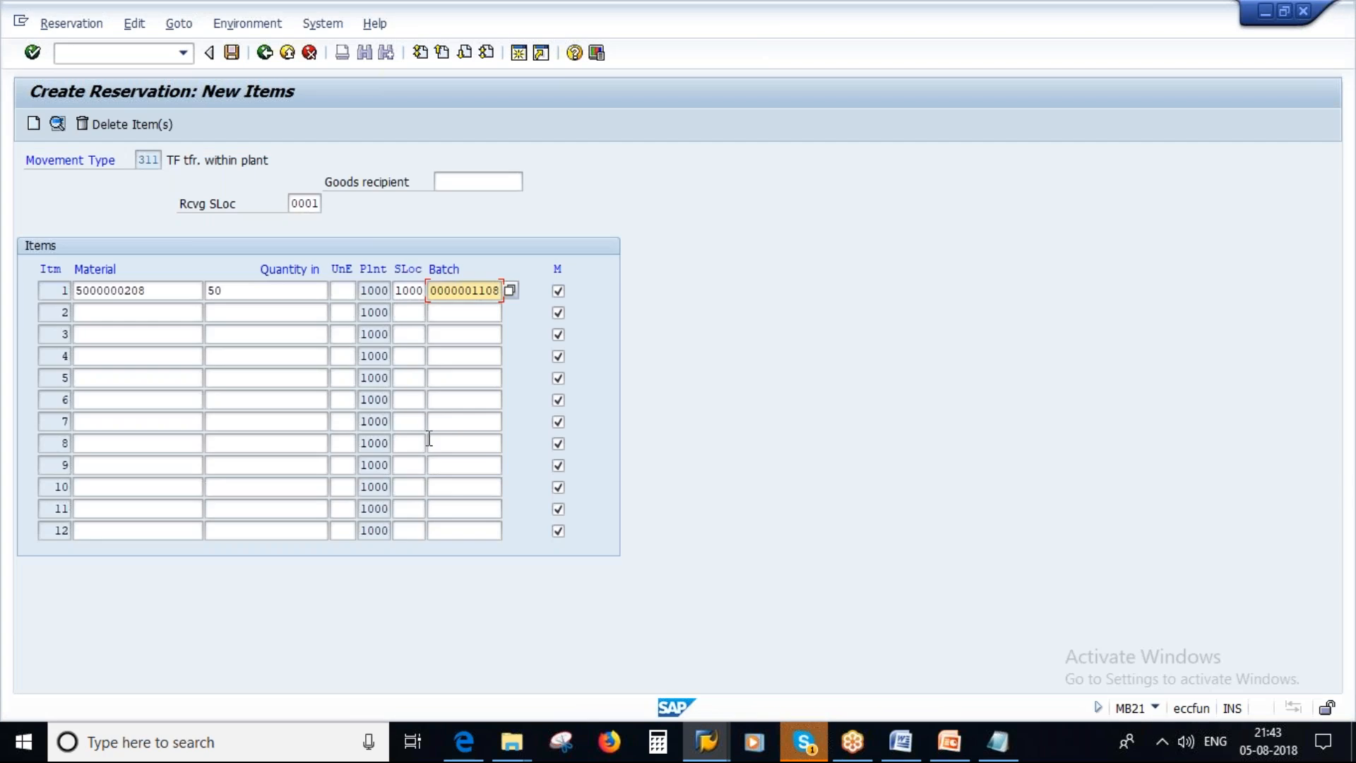
left_click(125, 318)
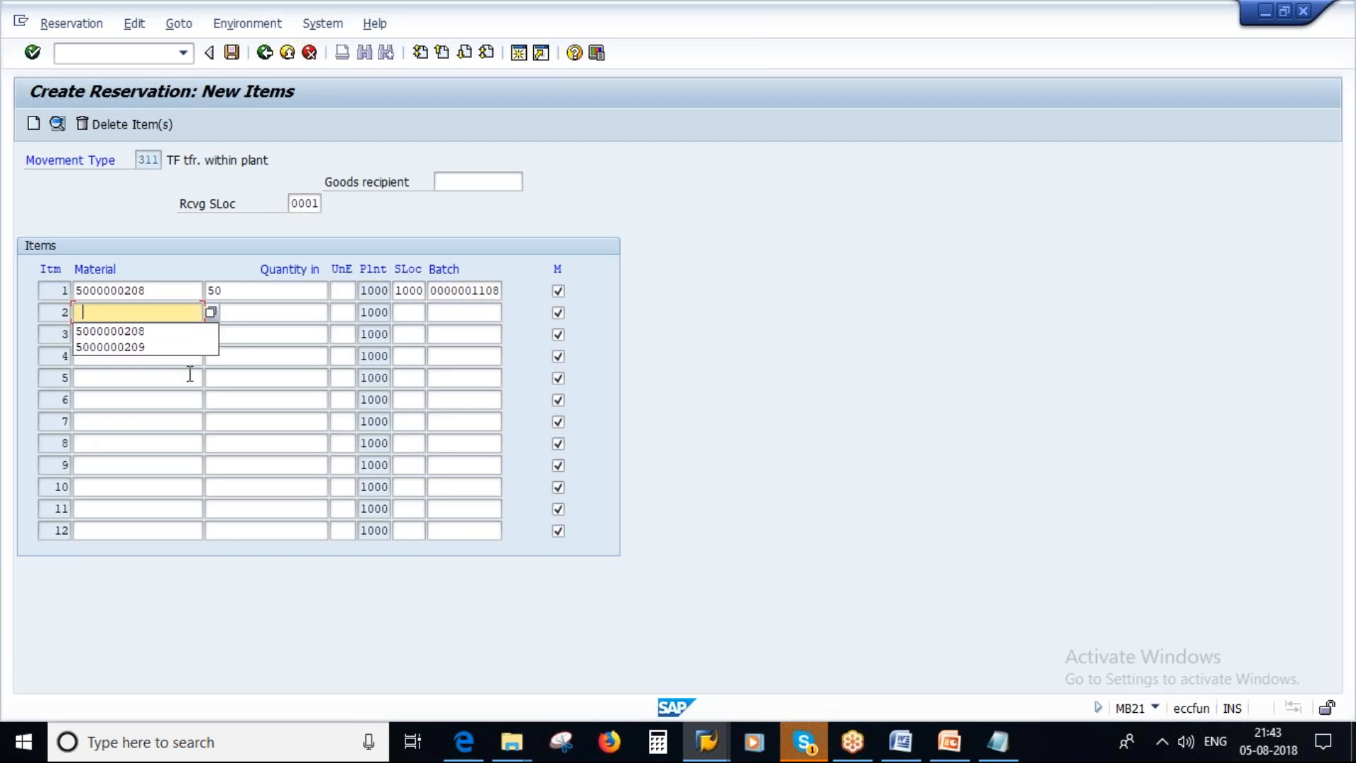
left_click(111, 347)
left_click(261, 313)
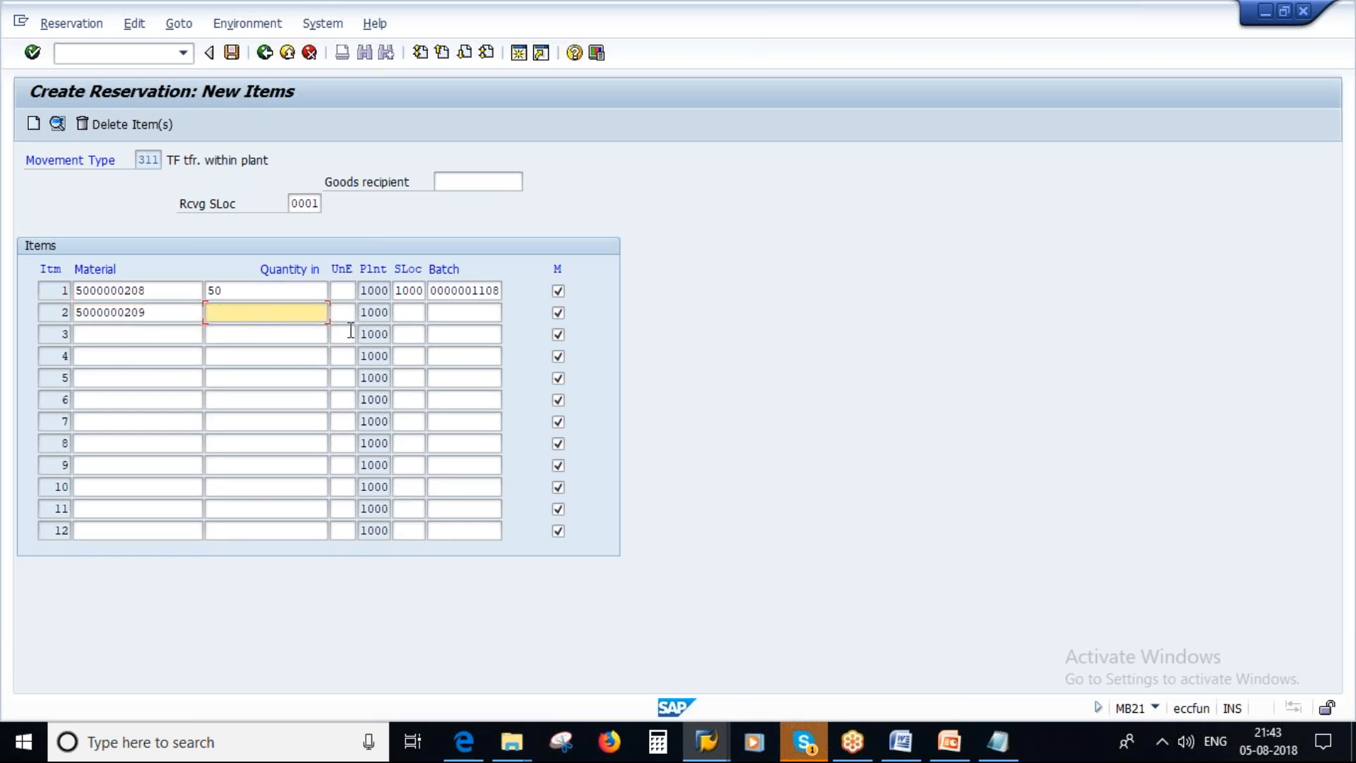
left_click(707, 749)
left_click(888, 646)
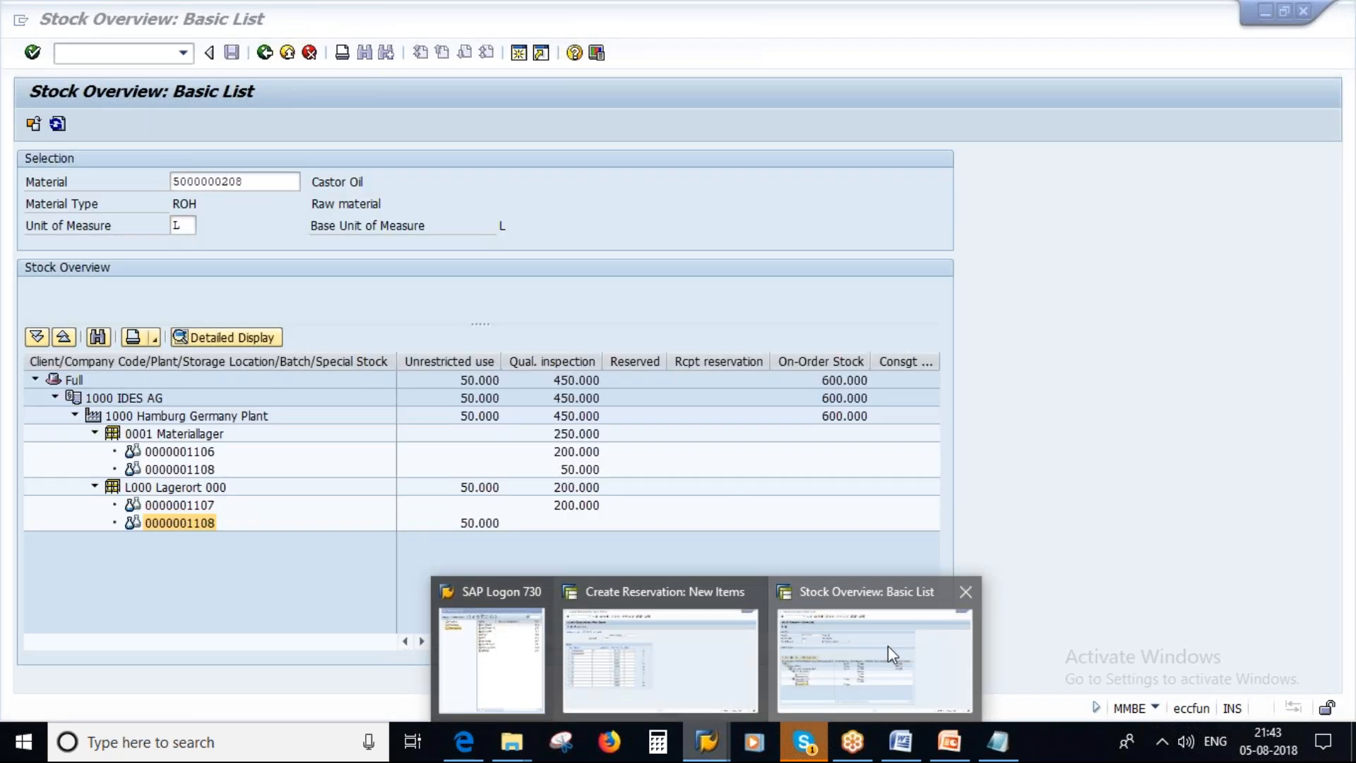
left_click(524, 57)
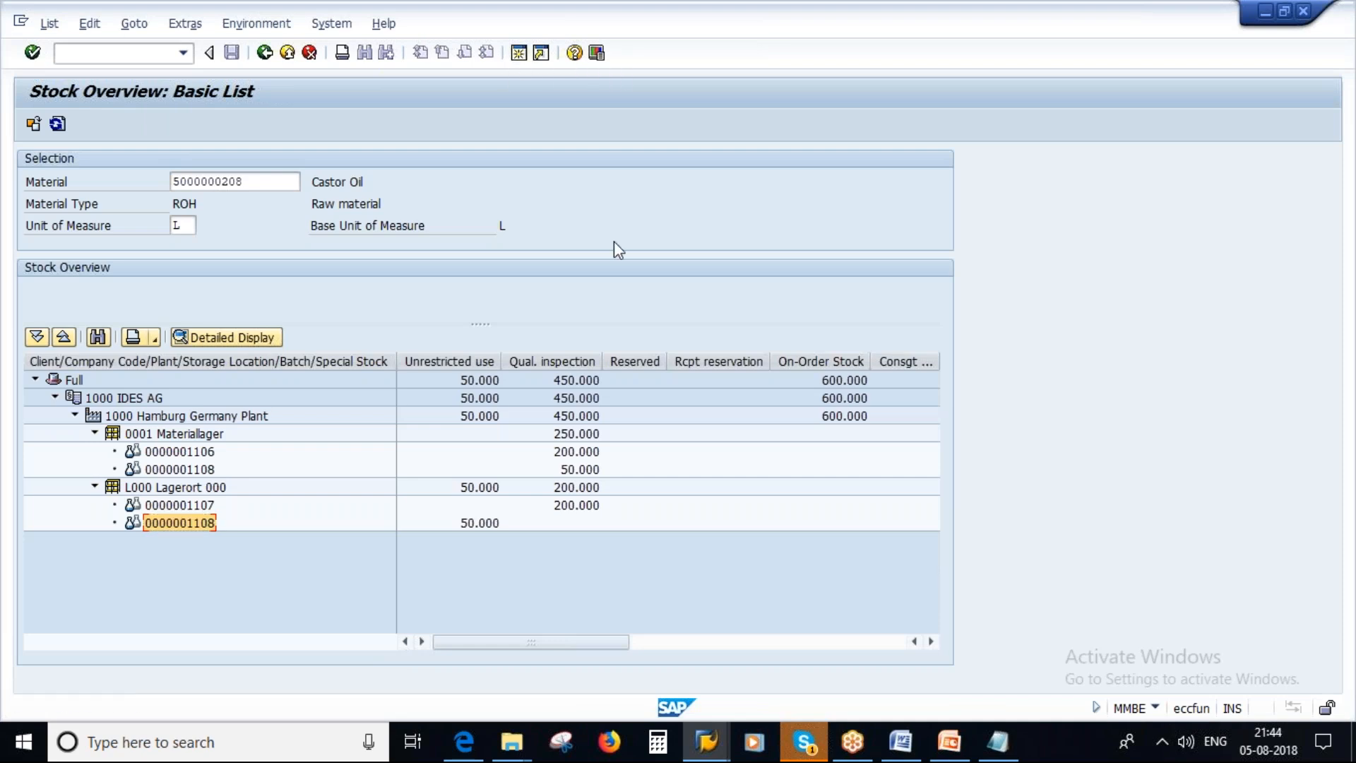
type("mmbe")
key("Return")
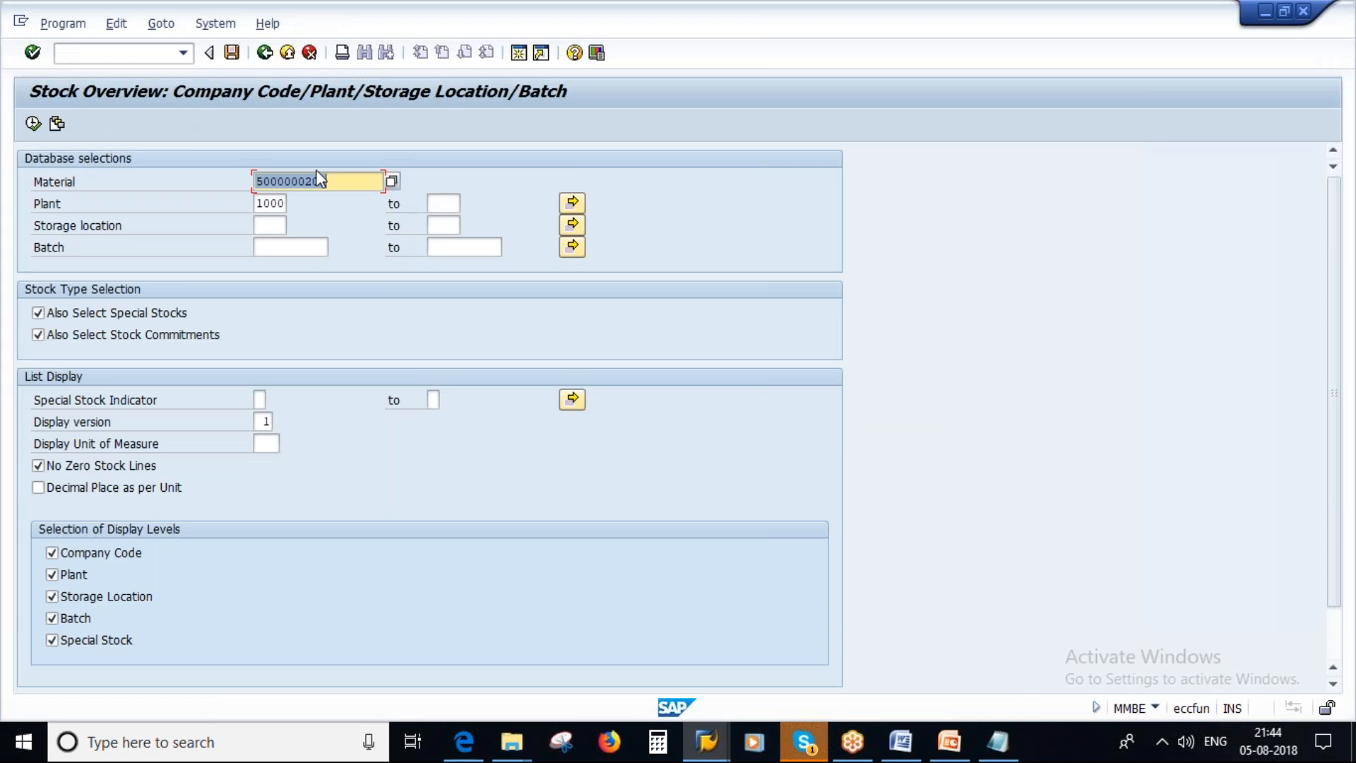
left_click(330, 180)
left_click(33, 124)
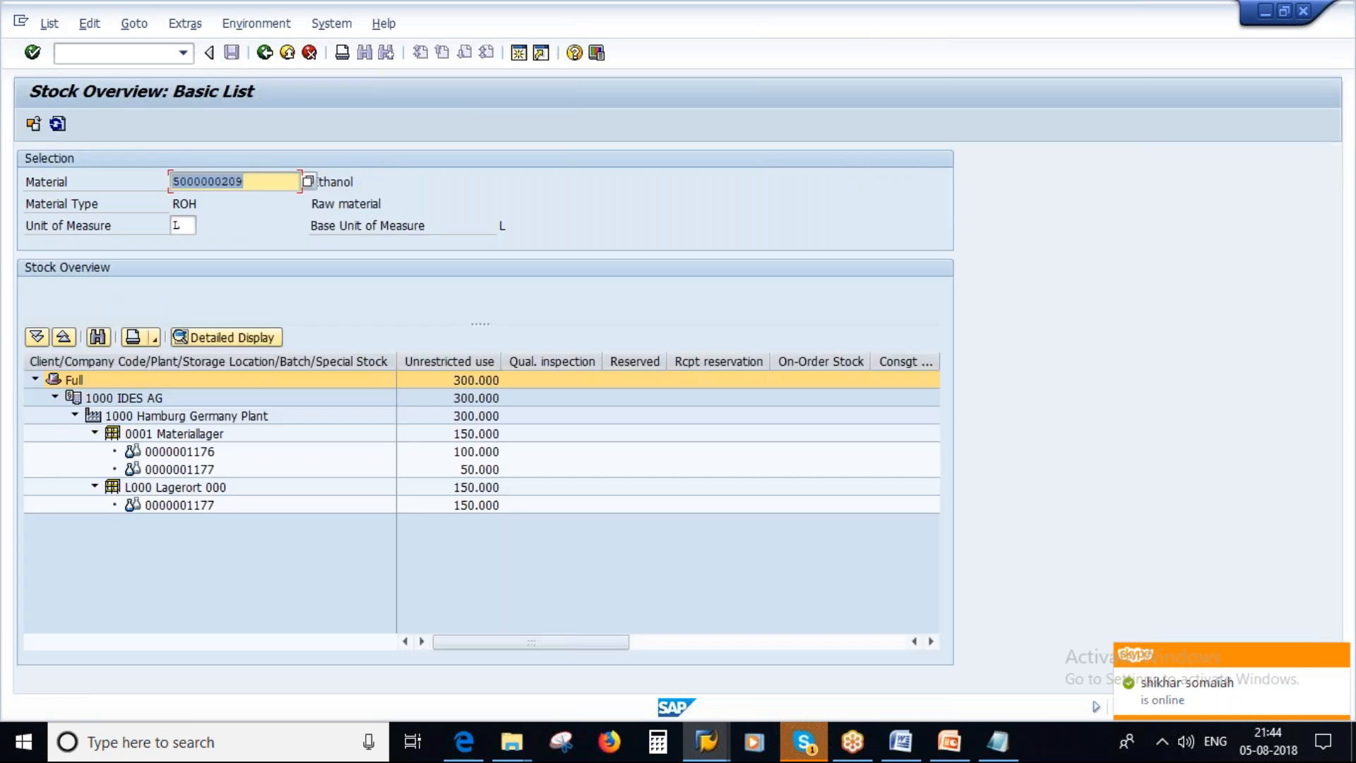
left_click(467, 505)
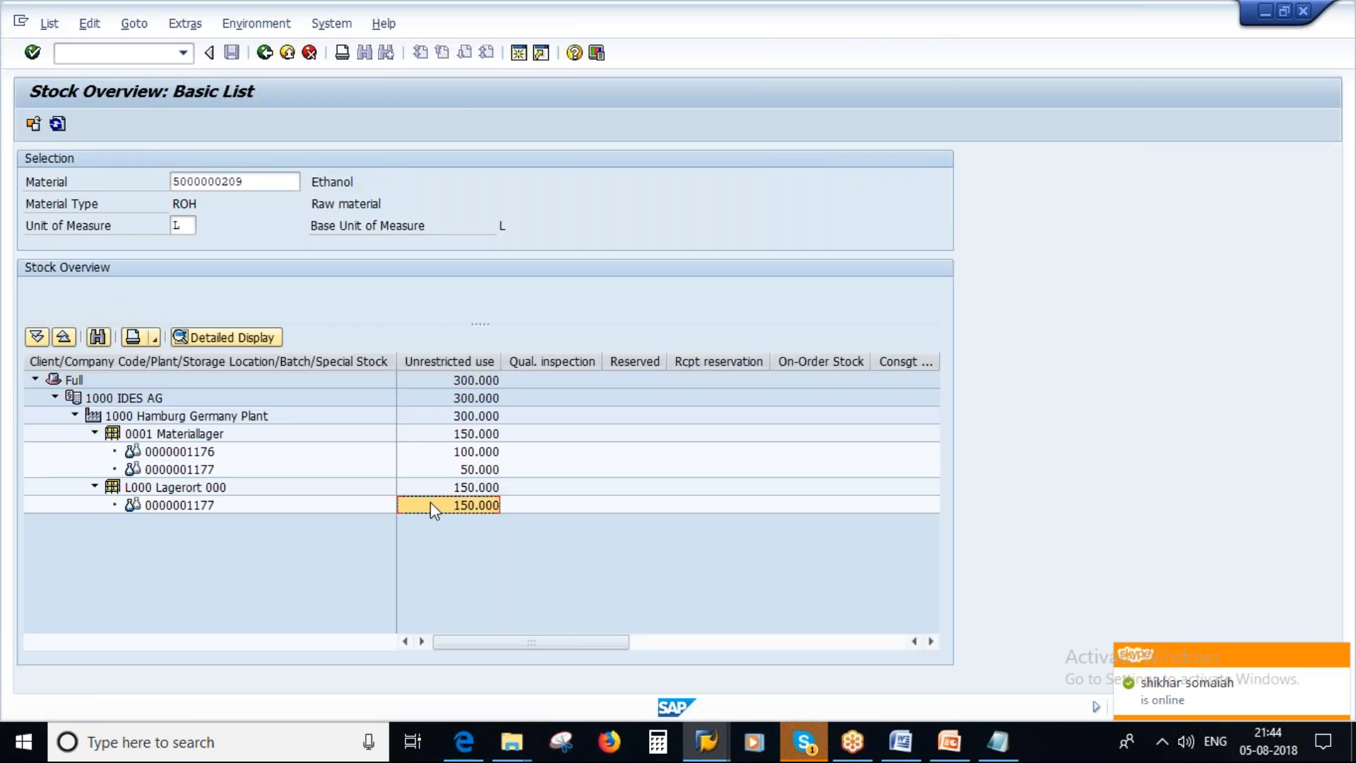
left_click(170, 488)
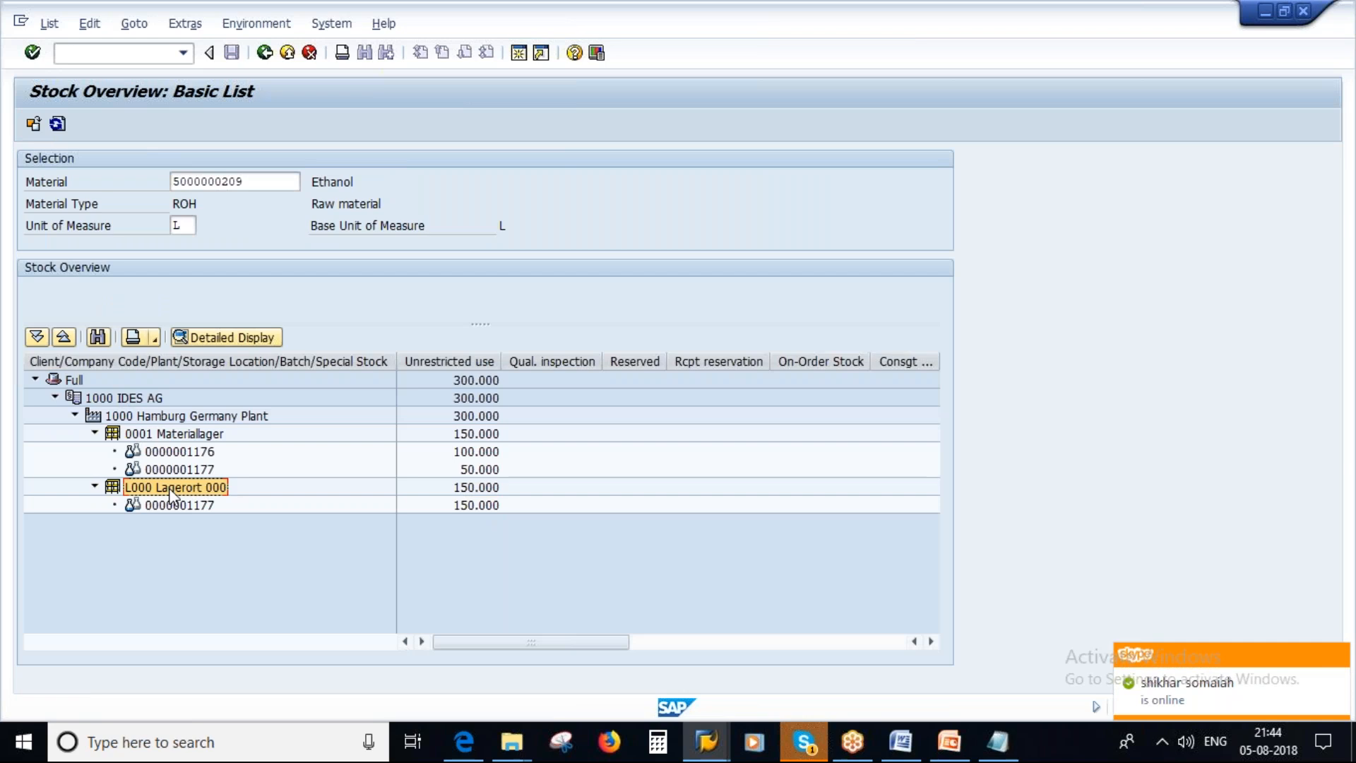
left_click(180, 503)
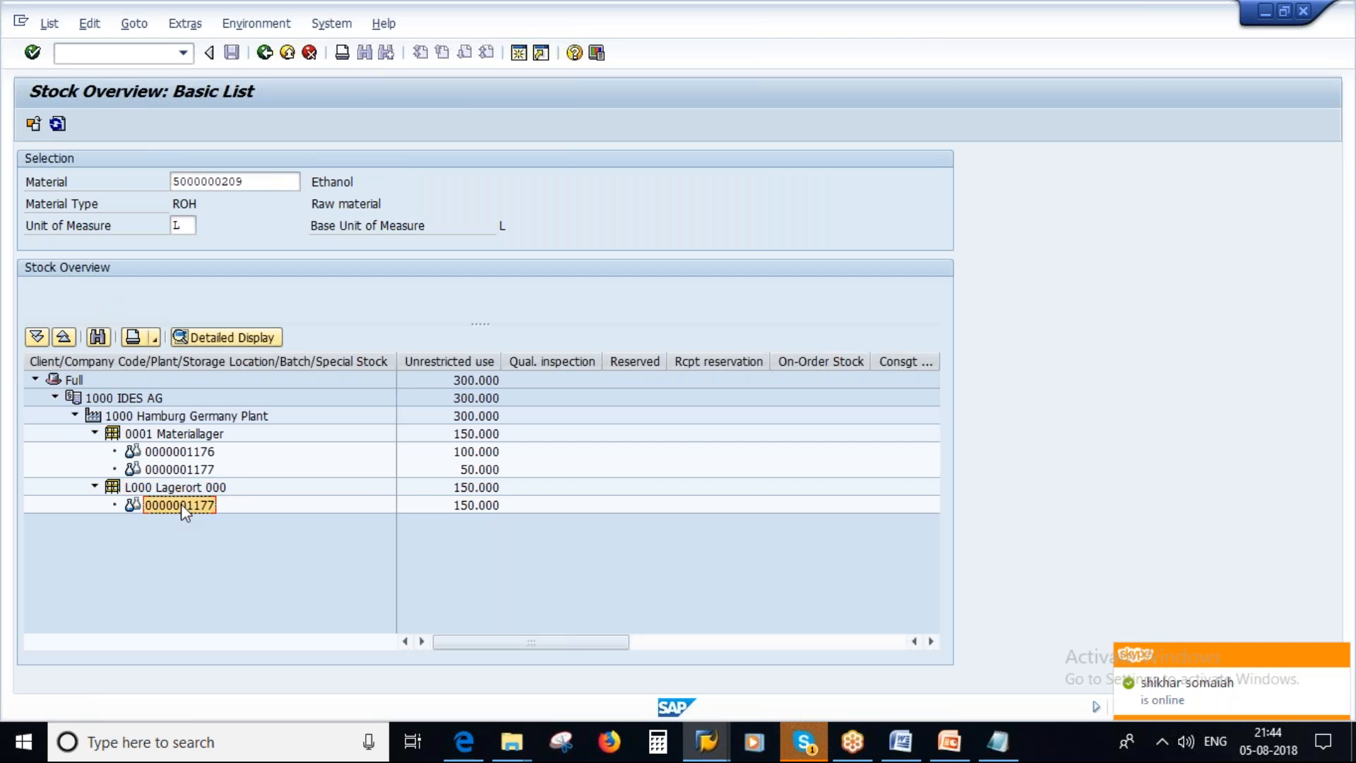
left_click(464, 496)
left_click(468, 505)
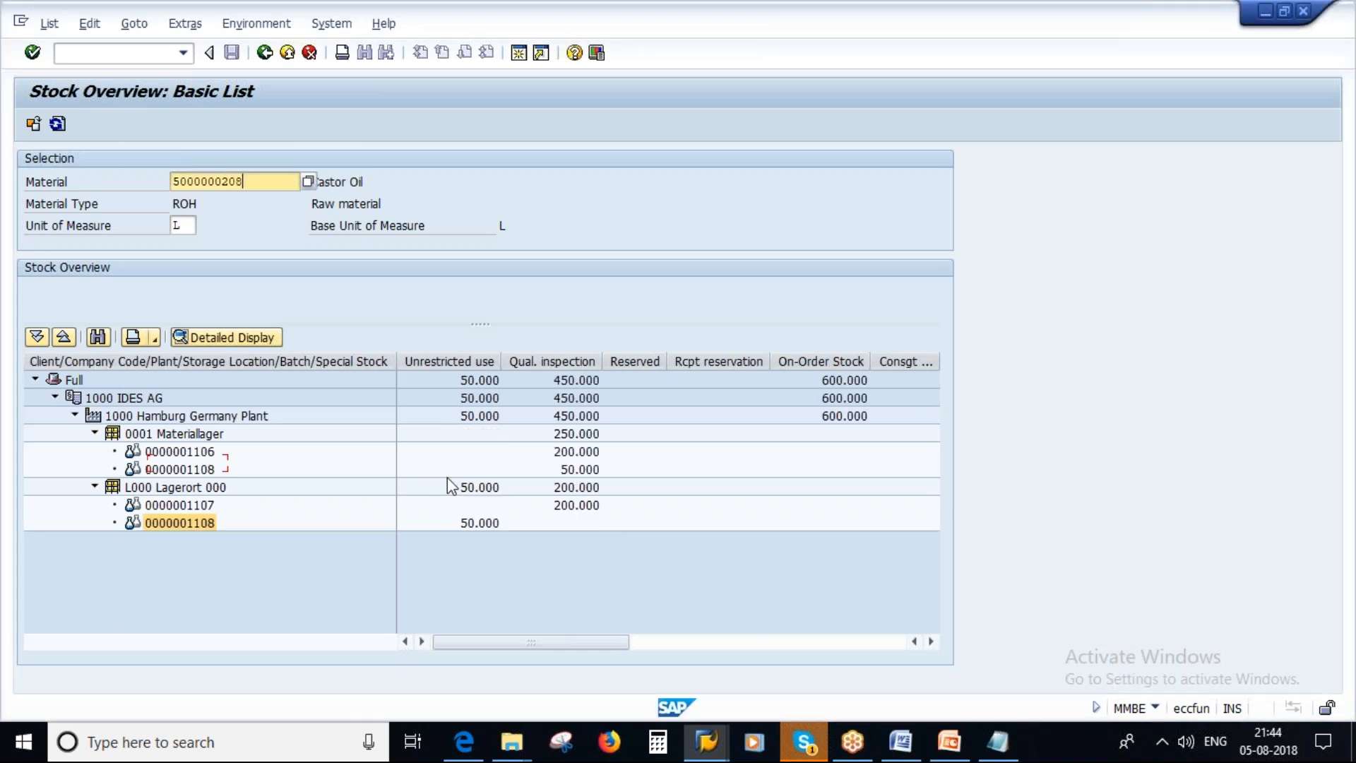
Return to the reservation and give item 2 a quantity of 100 and storage location L000.
key("alt+Tab")
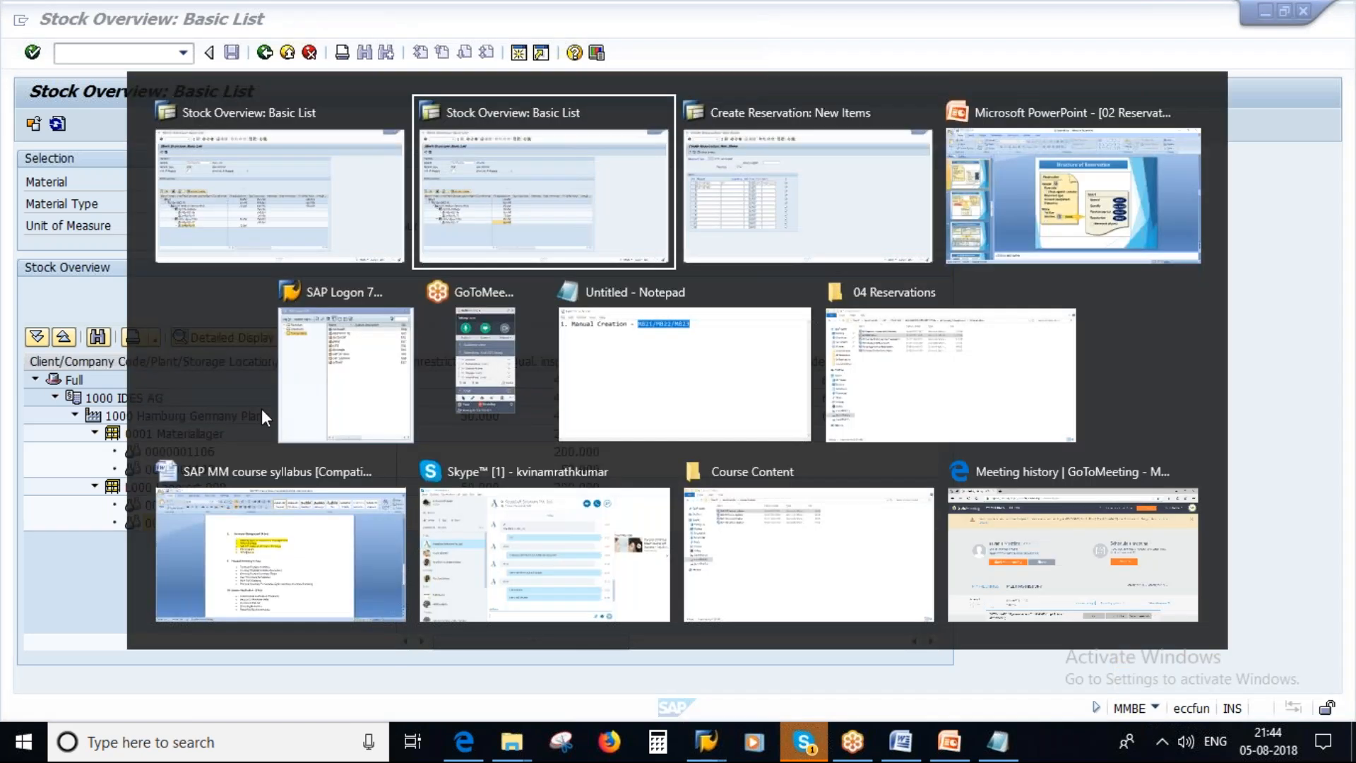
key("alt+Tab")
type("00")
left_click(408, 313)
type("1")
key("Caps_Lock")
type("000")
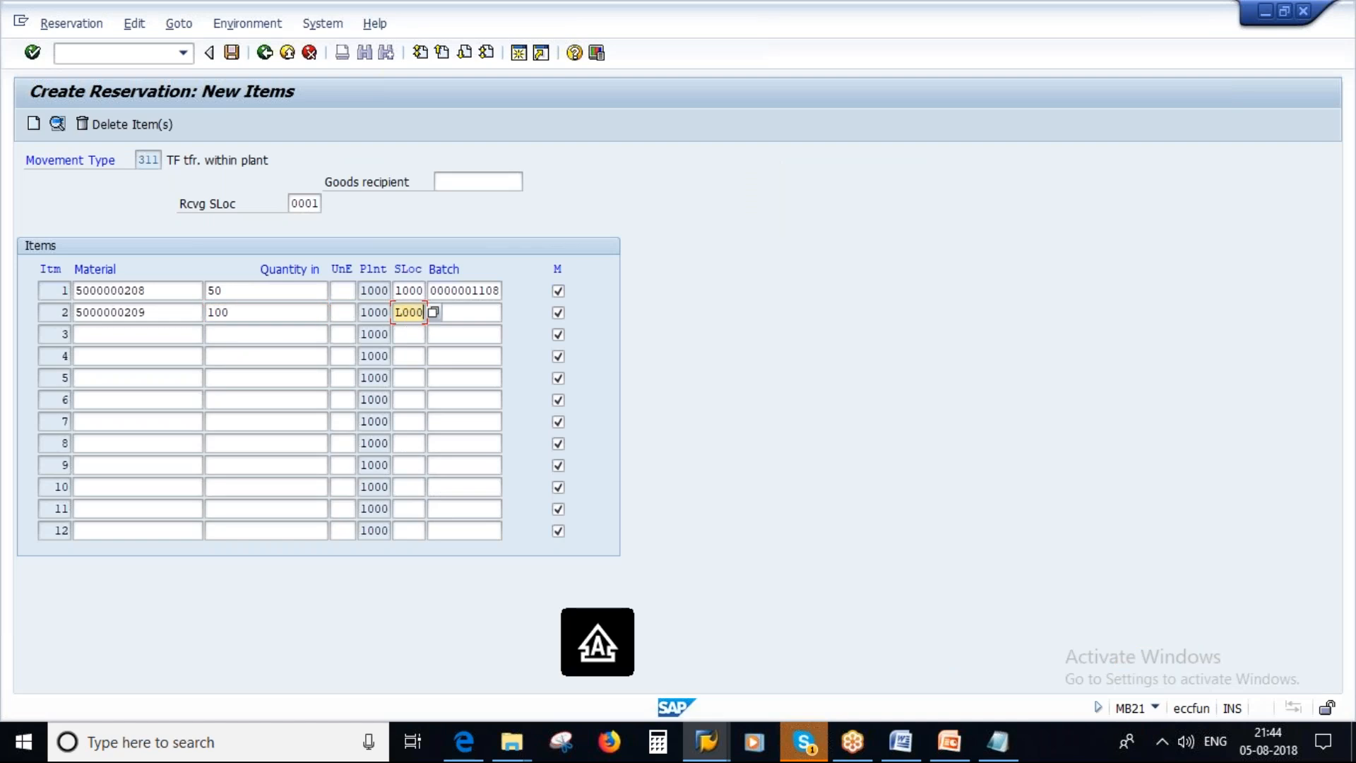
Correct item 1's storage location to L000.
left_click(405, 289)
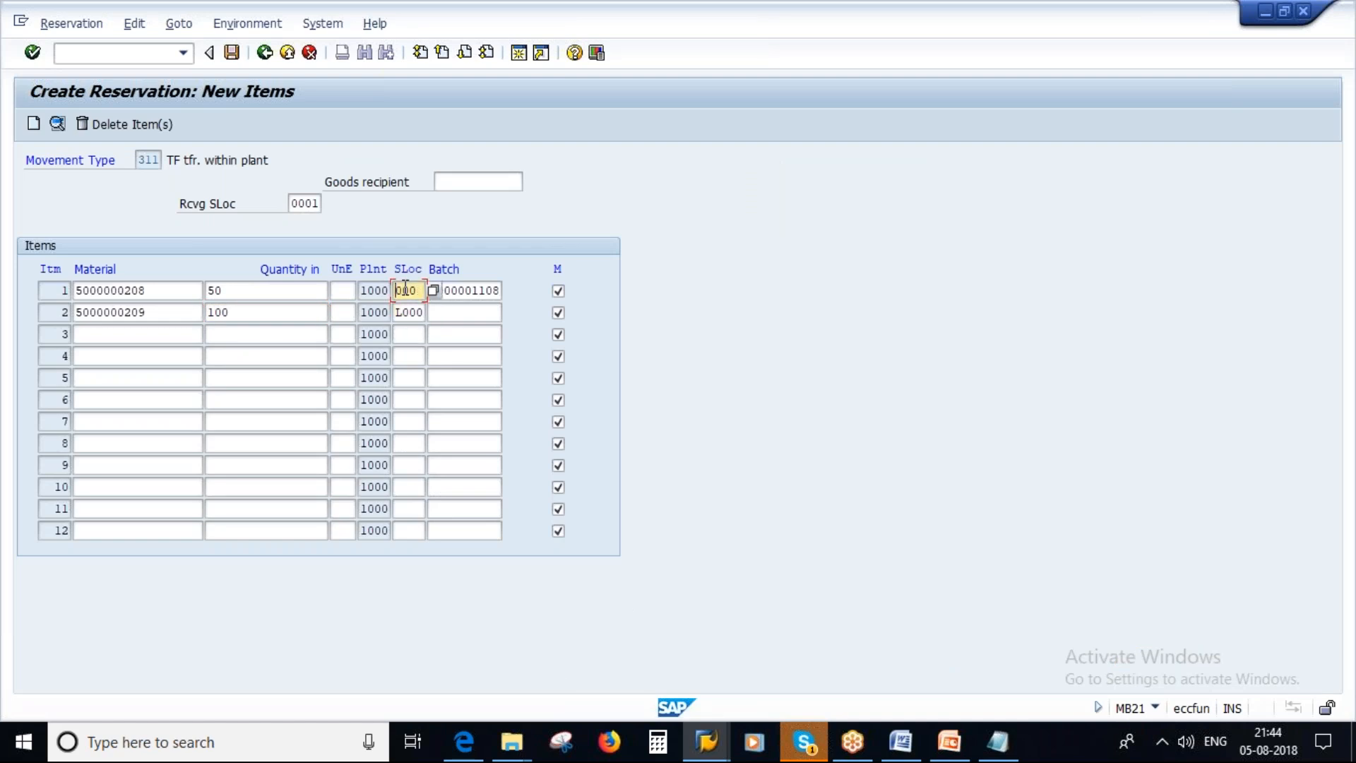
key("Caps_Lock")
type("L")
left_click(455, 312)
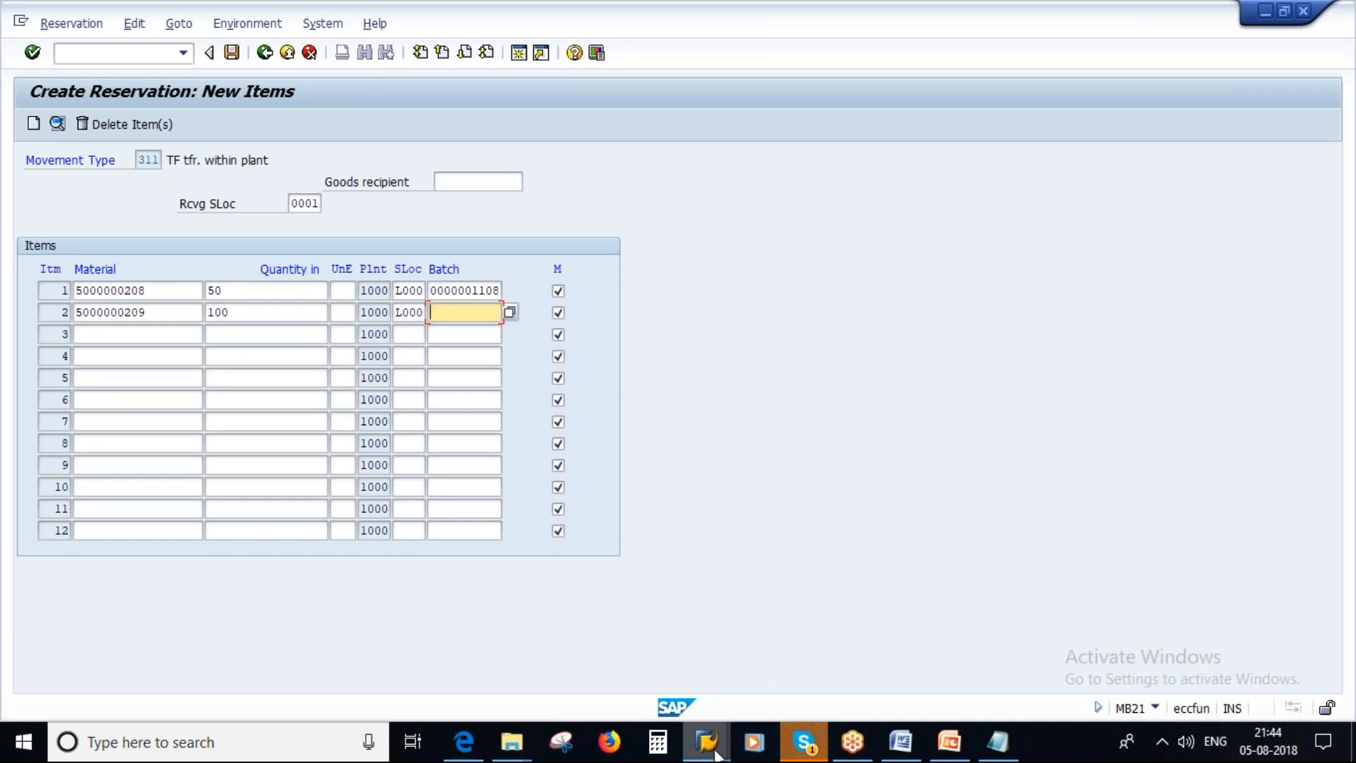
mouse_move(717, 754)
left_click(914, 646)
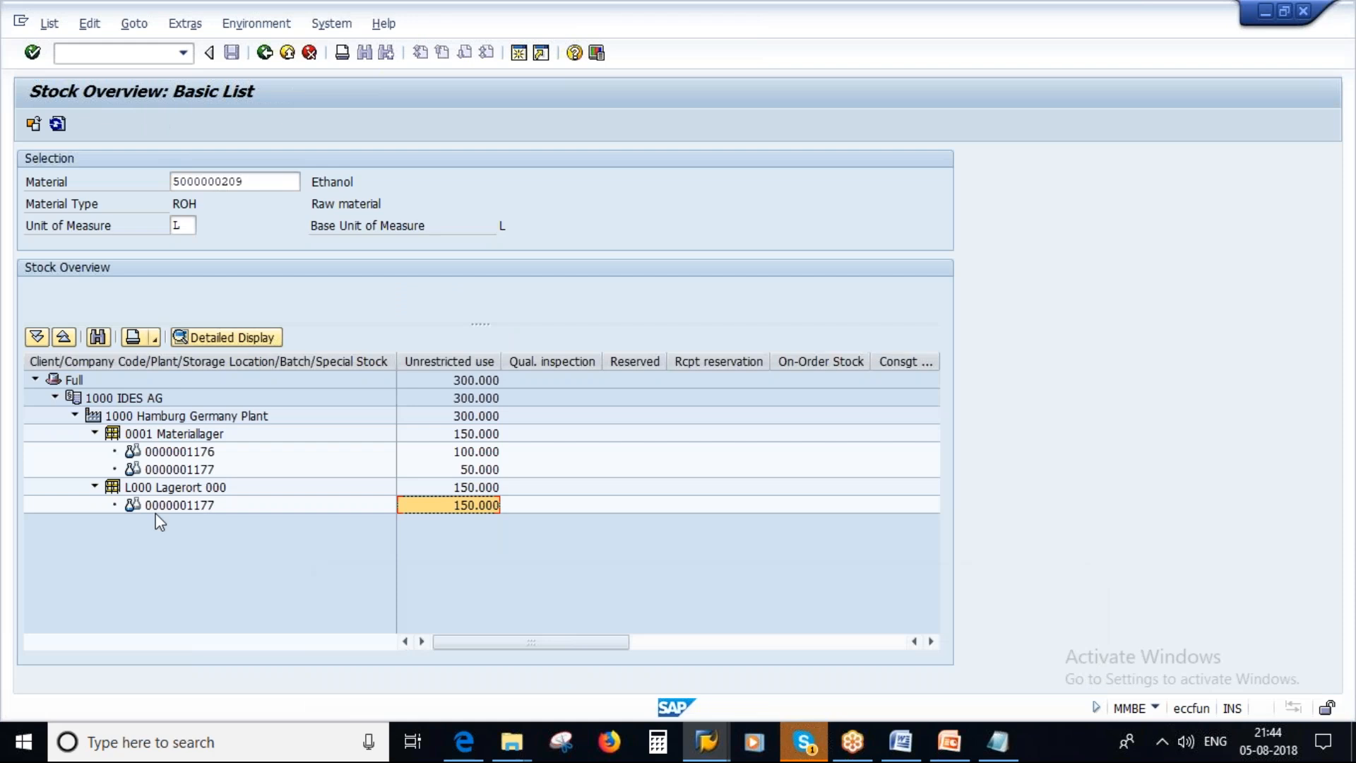
double_click(185, 506)
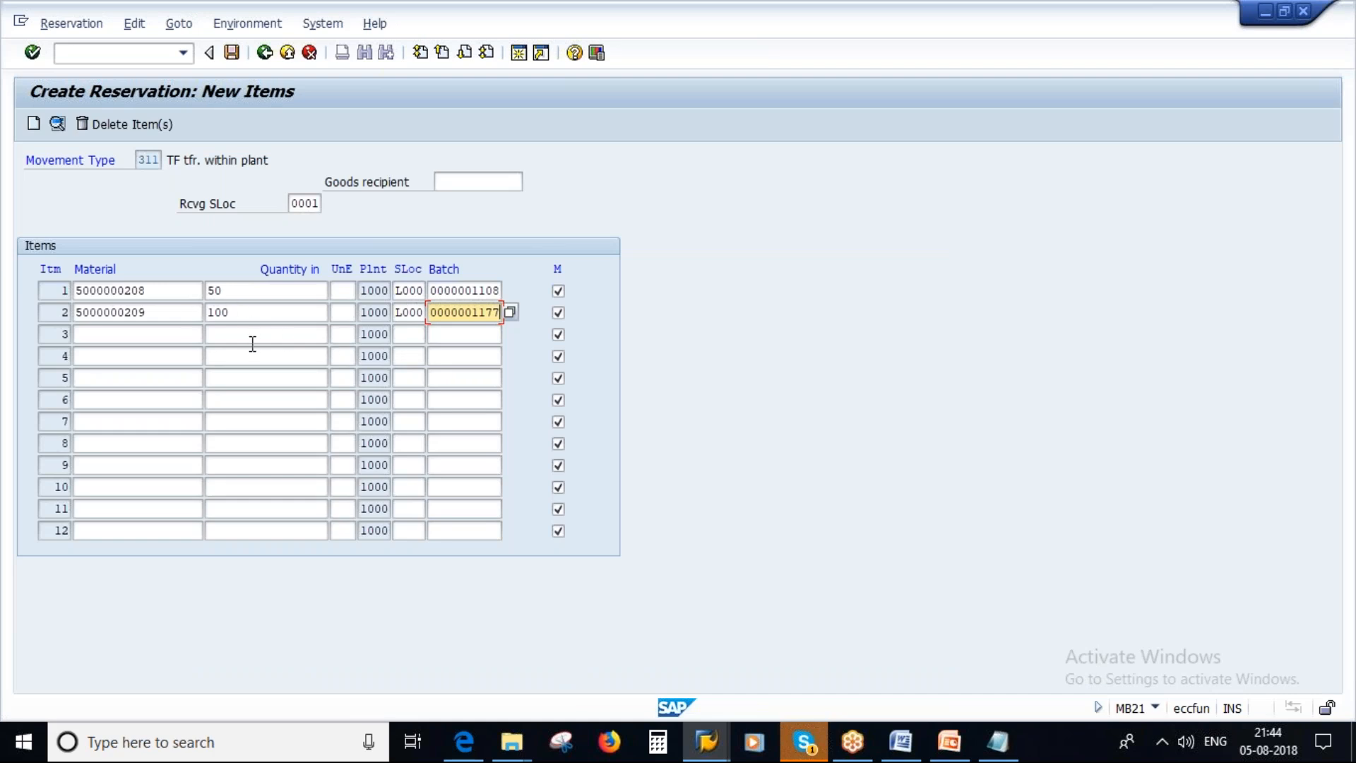
key("Return")
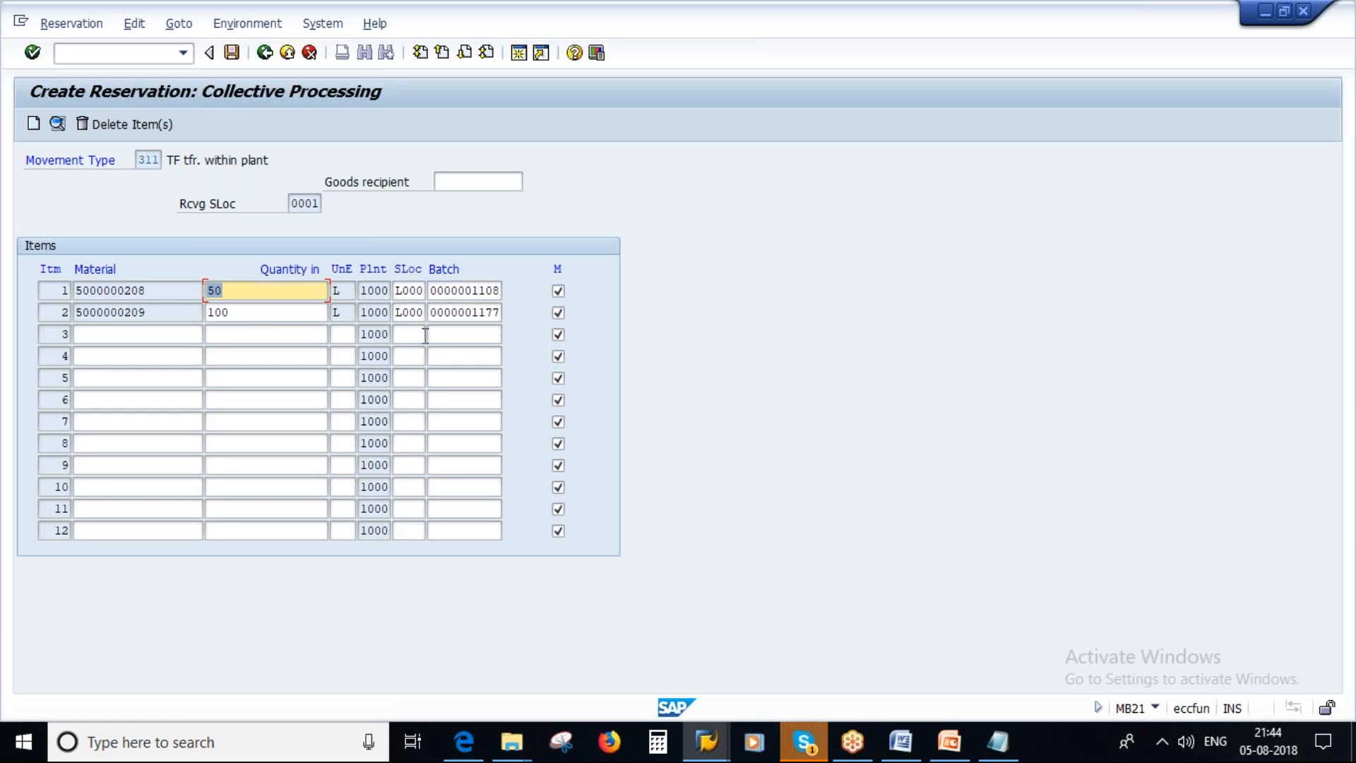
Check the issuing and receiving storage locations, and consult the Structure of Reservation slide in PowerPoint before returning to the reservation.
left_click(413, 296)
left_click(298, 204)
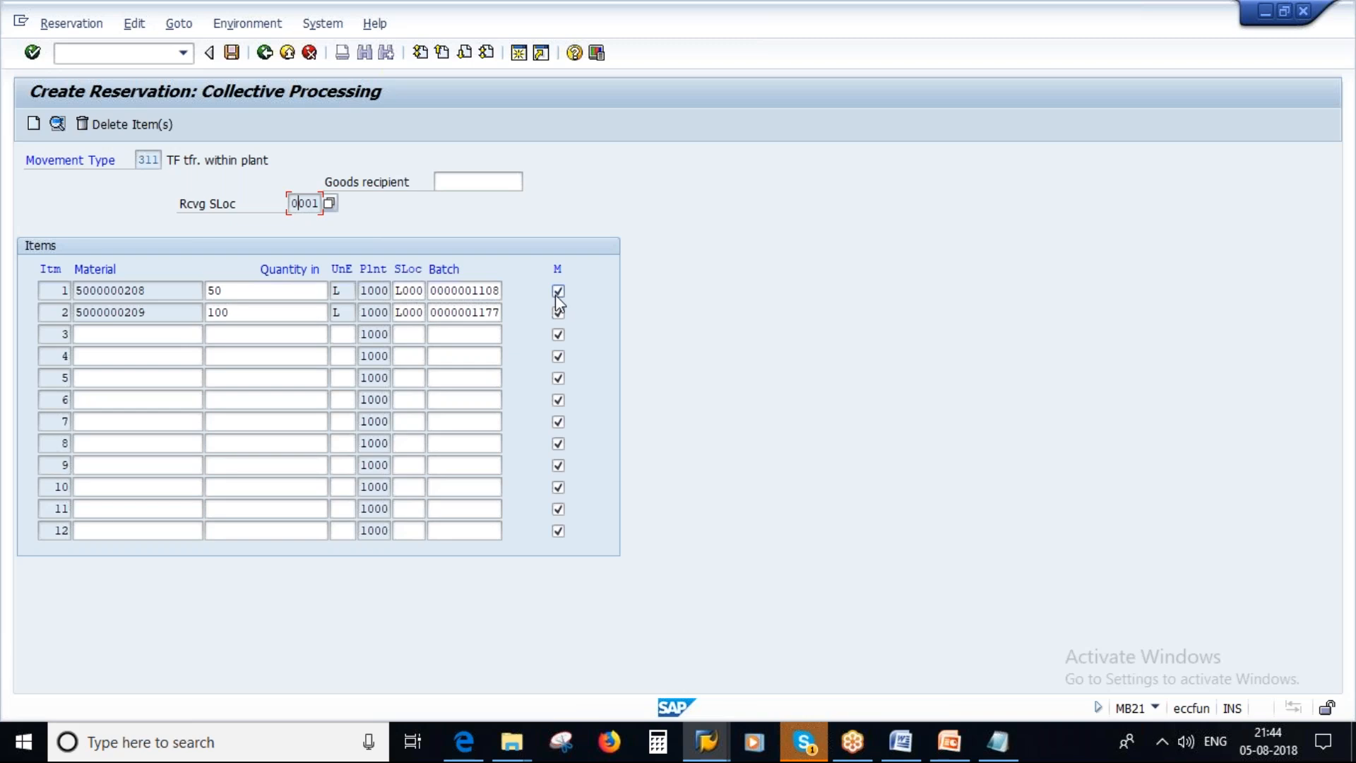
left_click(949, 742)
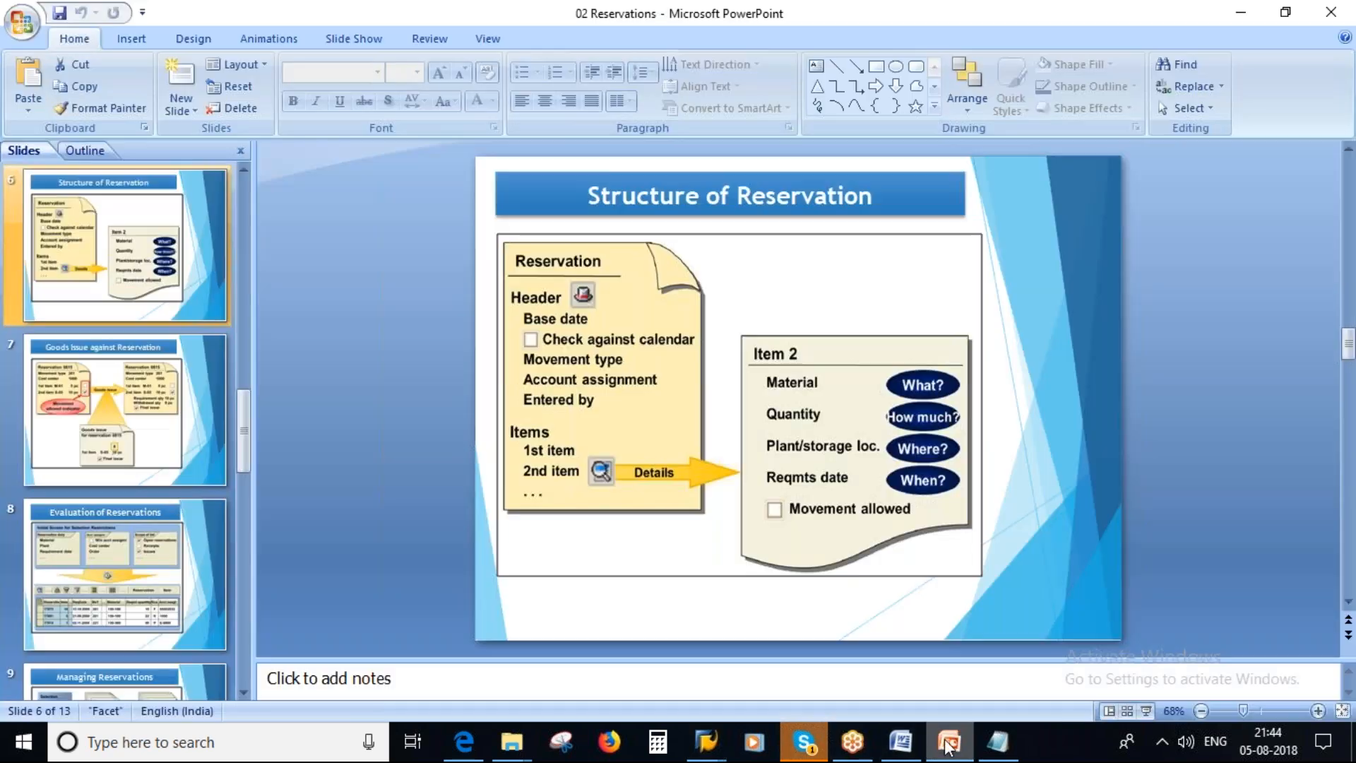
key("alt+Tab")
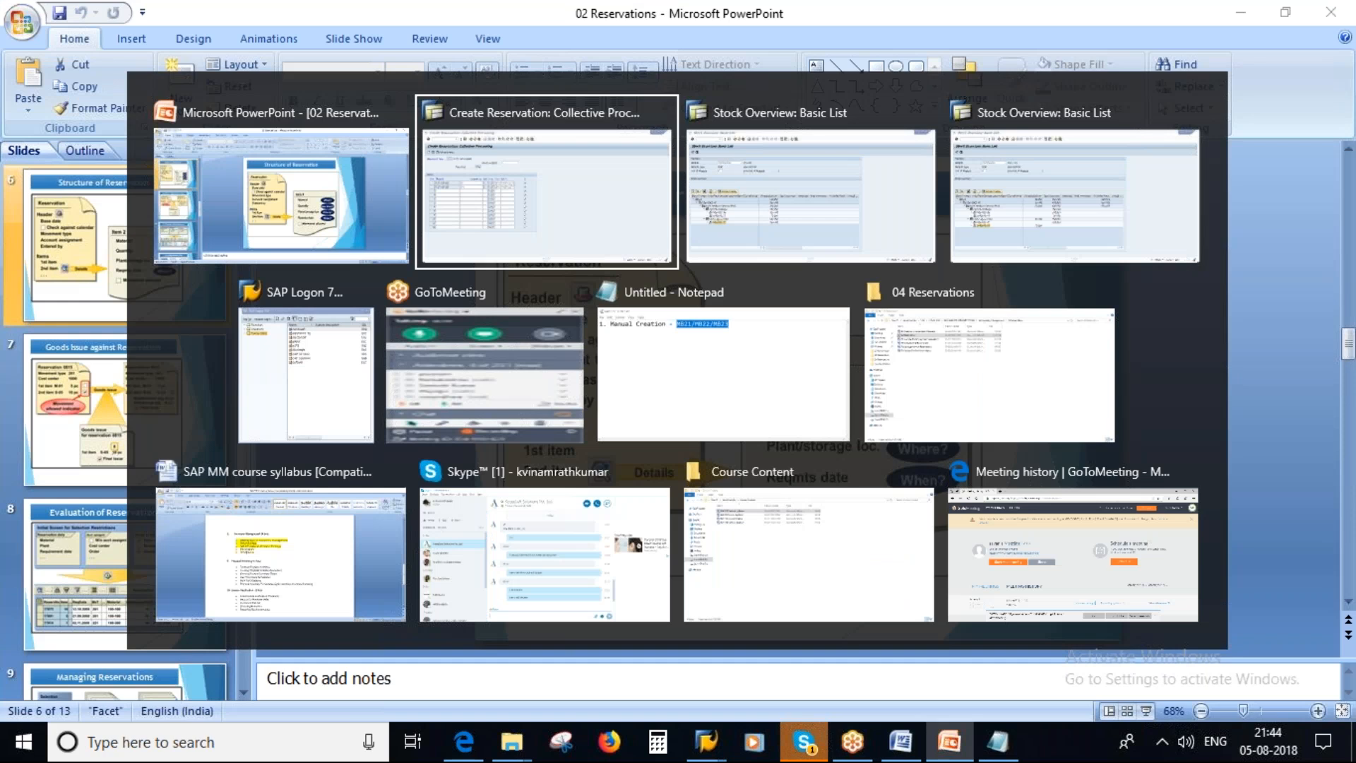
key("Return")
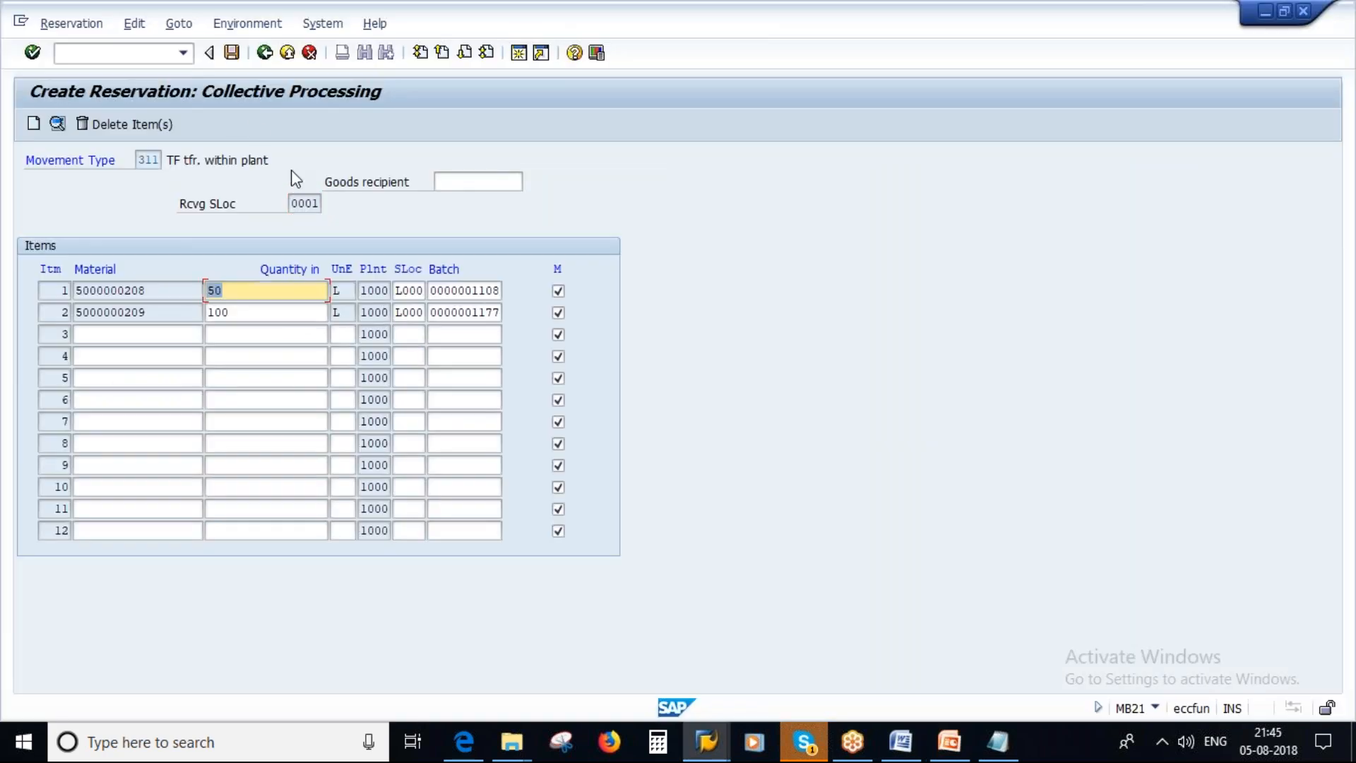
Post the reservation and open the display function for the posted document.
left_click(231, 52)
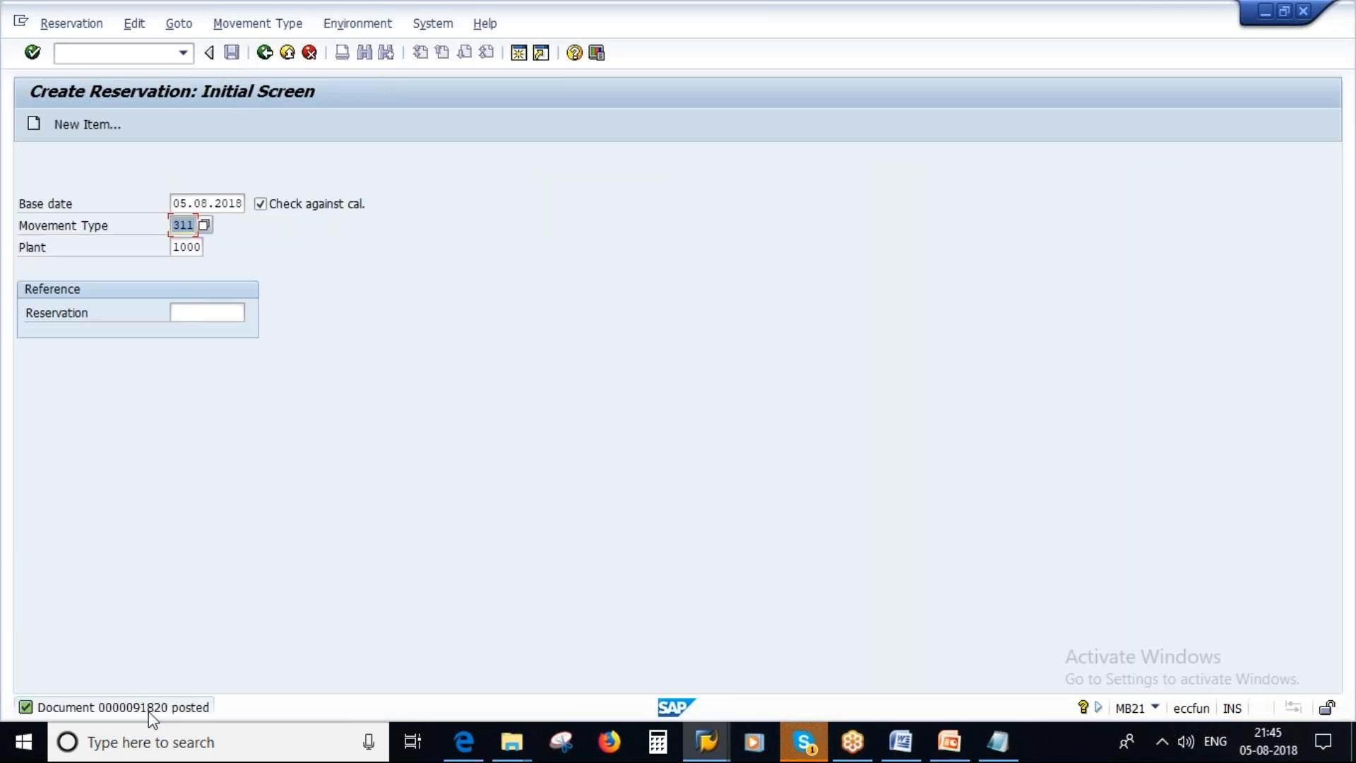
left_click(89, 23)
left_click(82, 113)
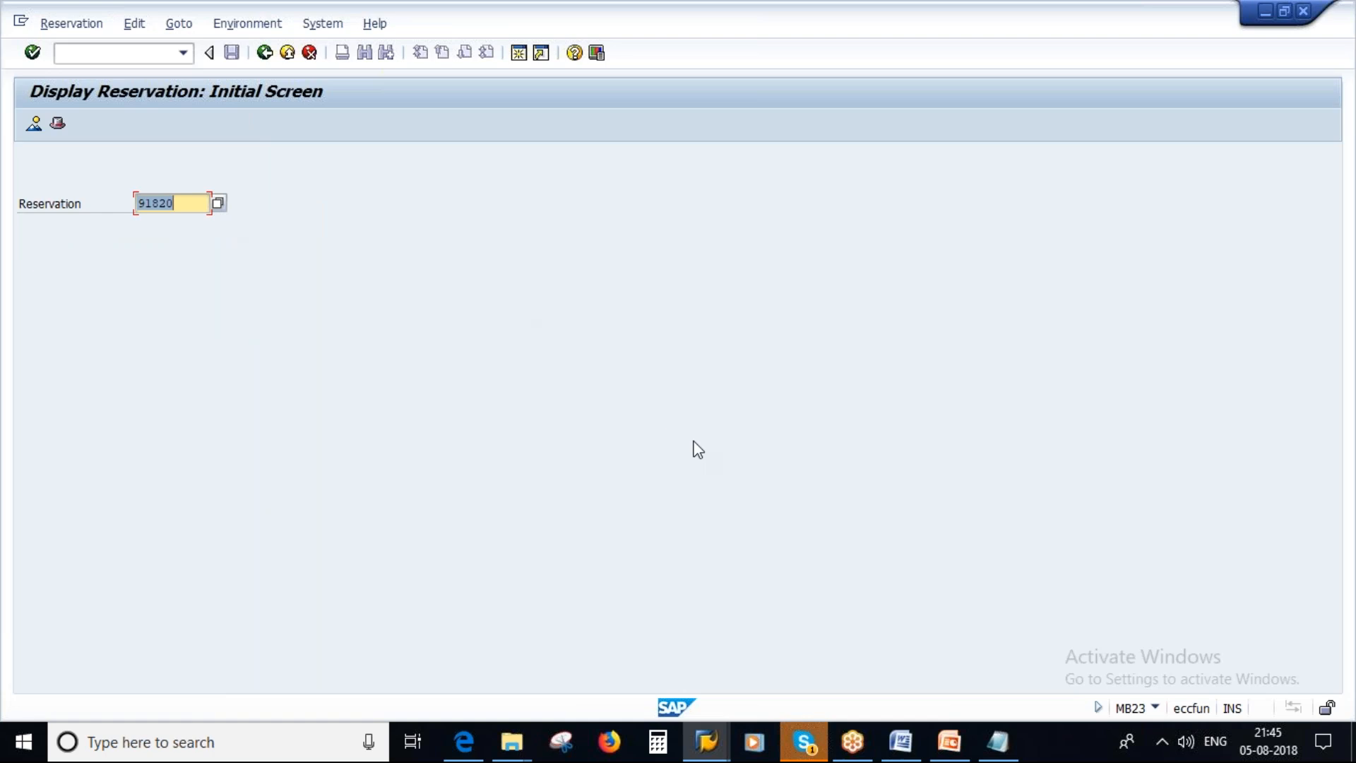
Consult the Structure of Reservation slide in PowerPoint, then examine the SAP reservation header's base date, user name, movement type and receiving storage location.
left_click(955, 748)
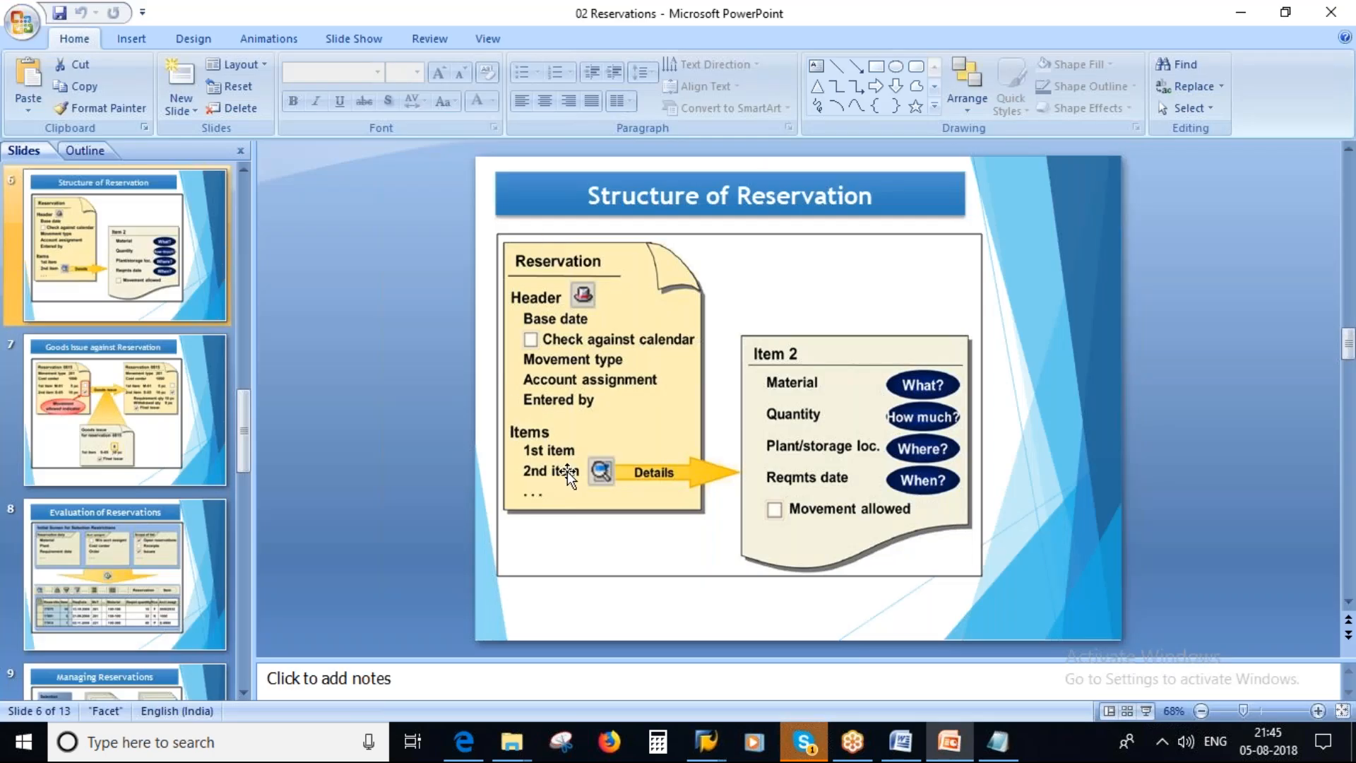
key("alt+Tab")
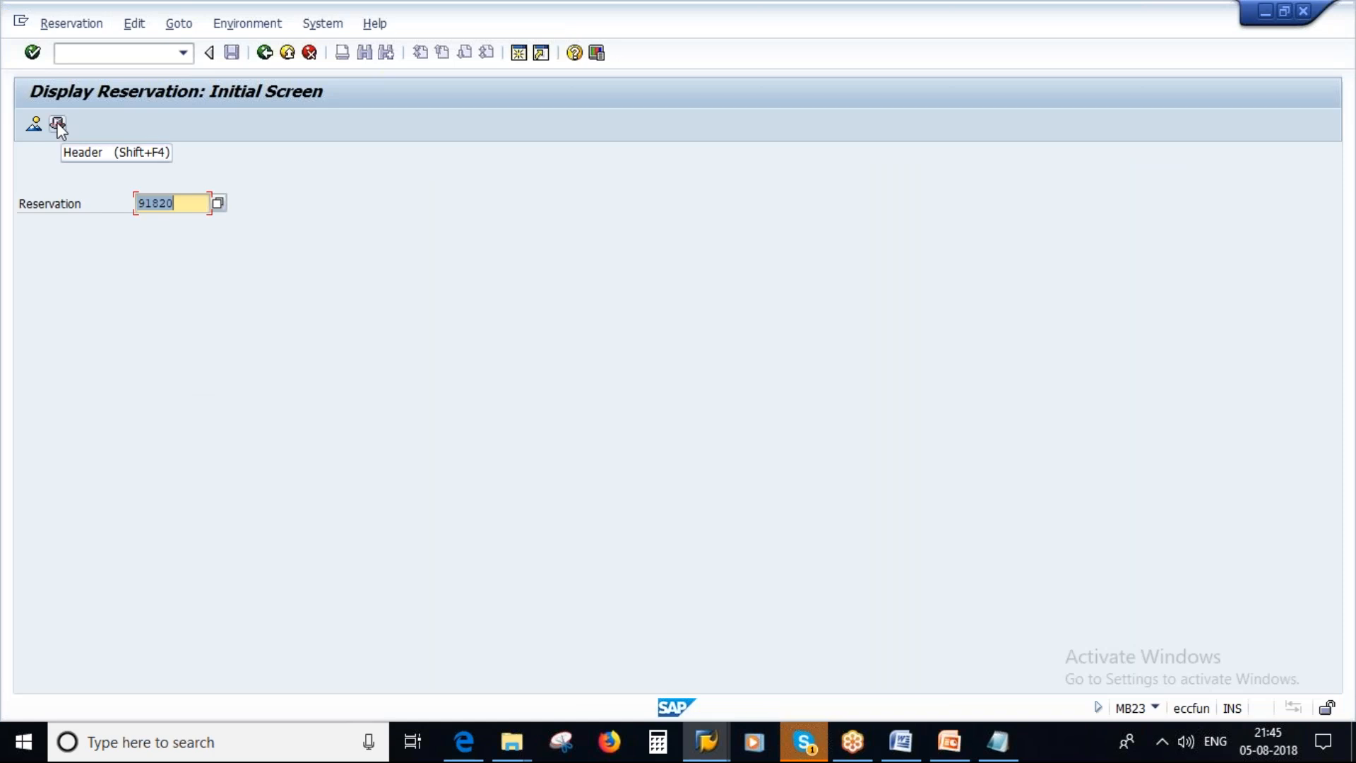
left_click(58, 125)
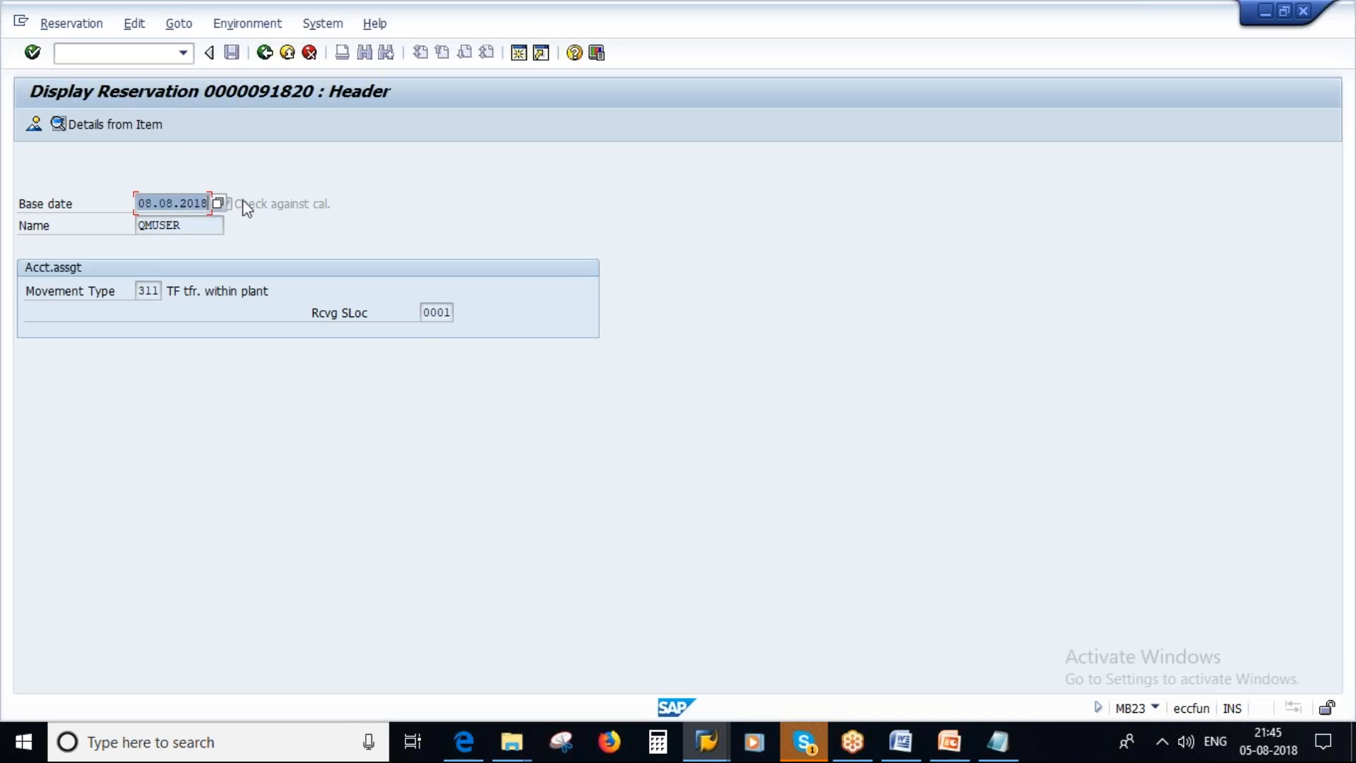
left_click(193, 226)
left_click_drag(193, 226, 129, 215)
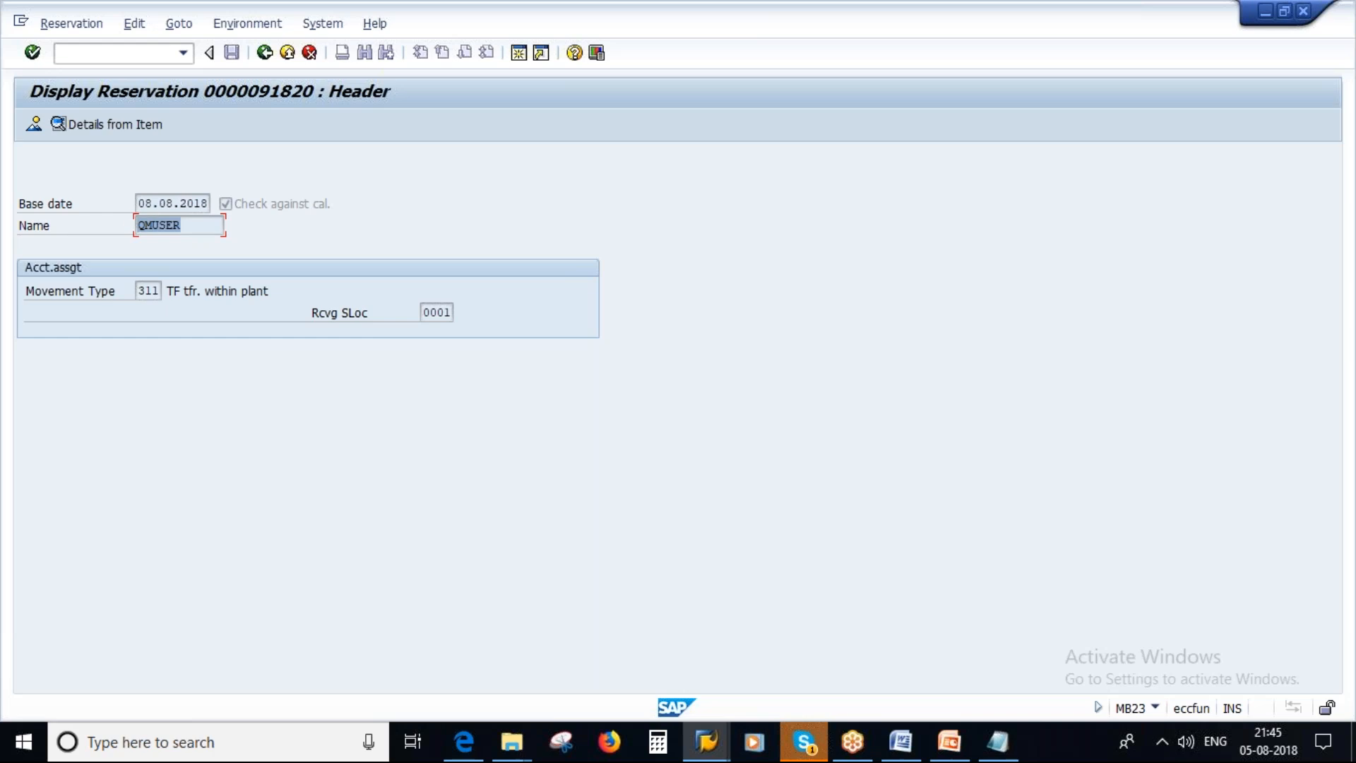
left_click_drag(139, 290, 178, 286)
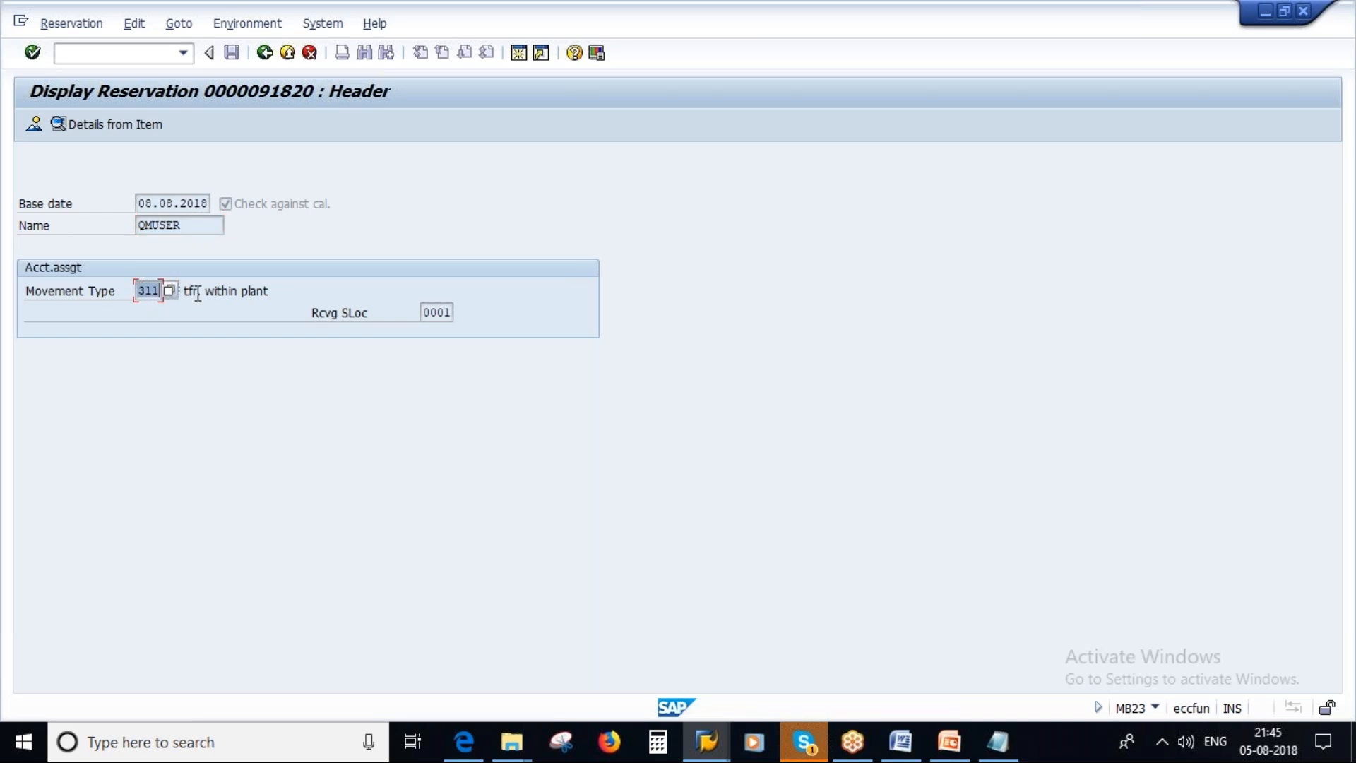
left_click(428, 312)
left_click_drag(428, 312, 452, 312)
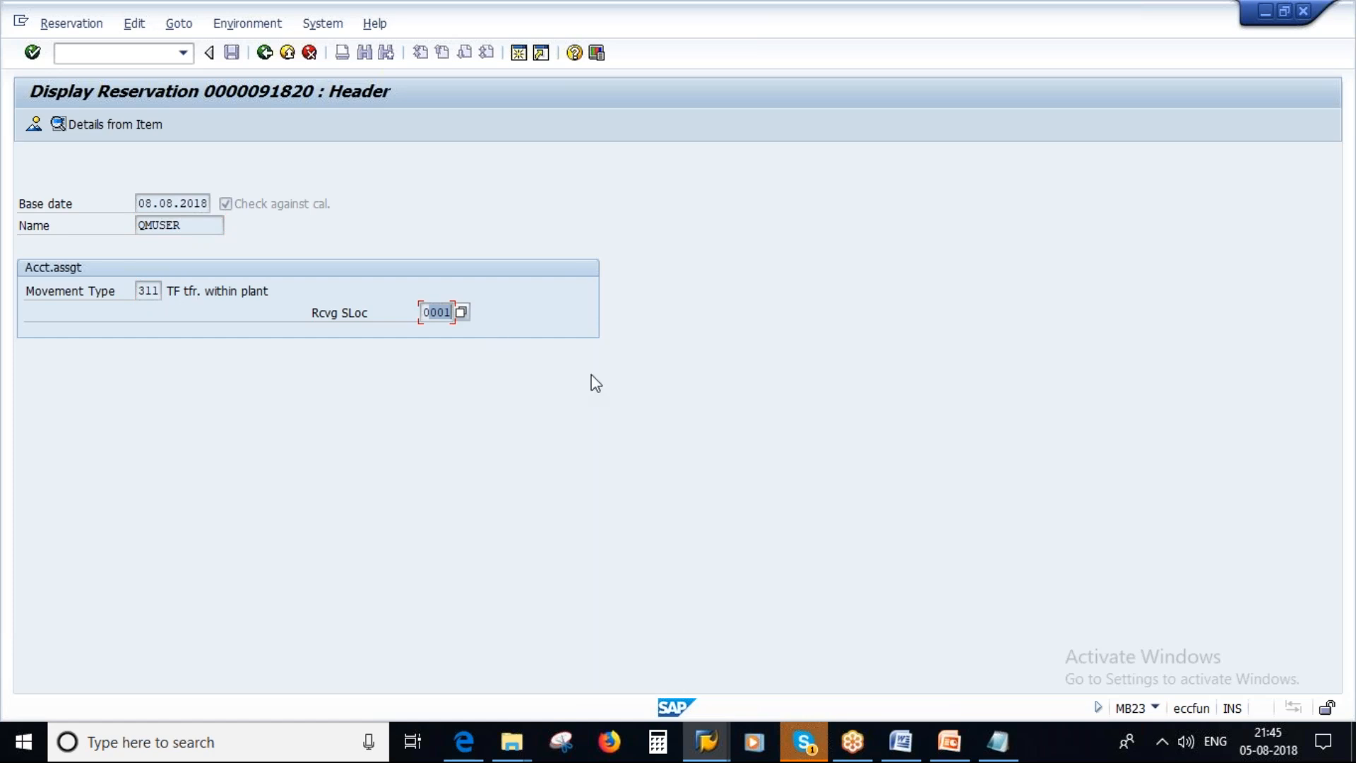
Open the reservation's item overview and inspect item 1's details, including material, quantity, batch and requirement date.
left_click(32, 123)
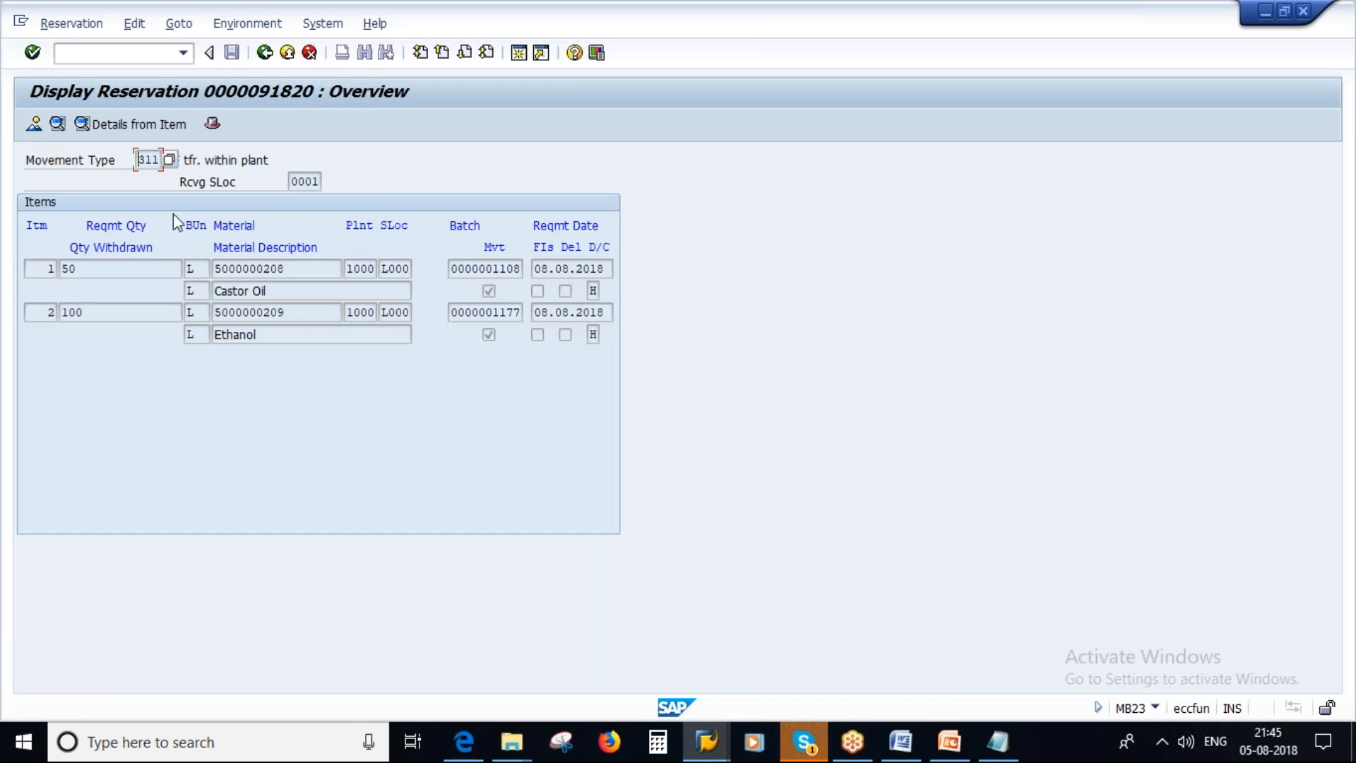
left_click(118, 262)
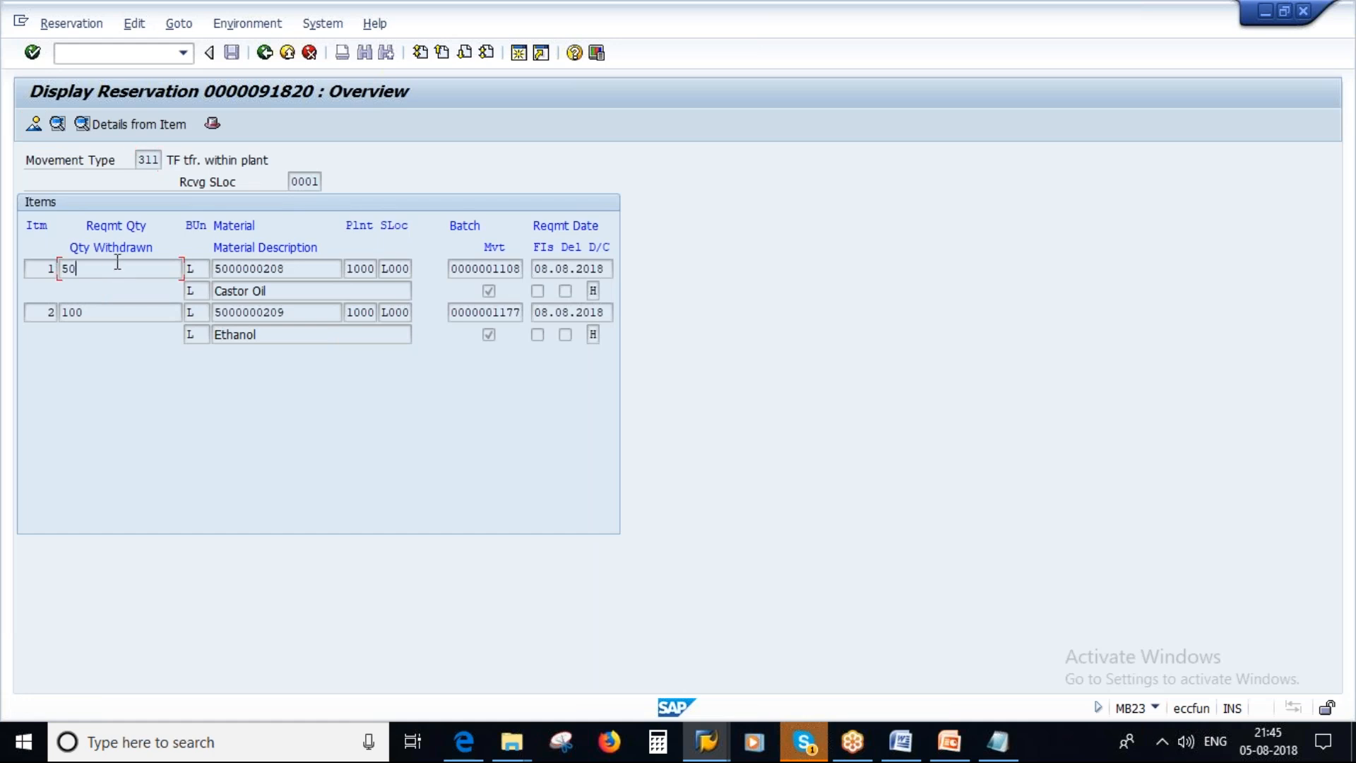
left_click(132, 123)
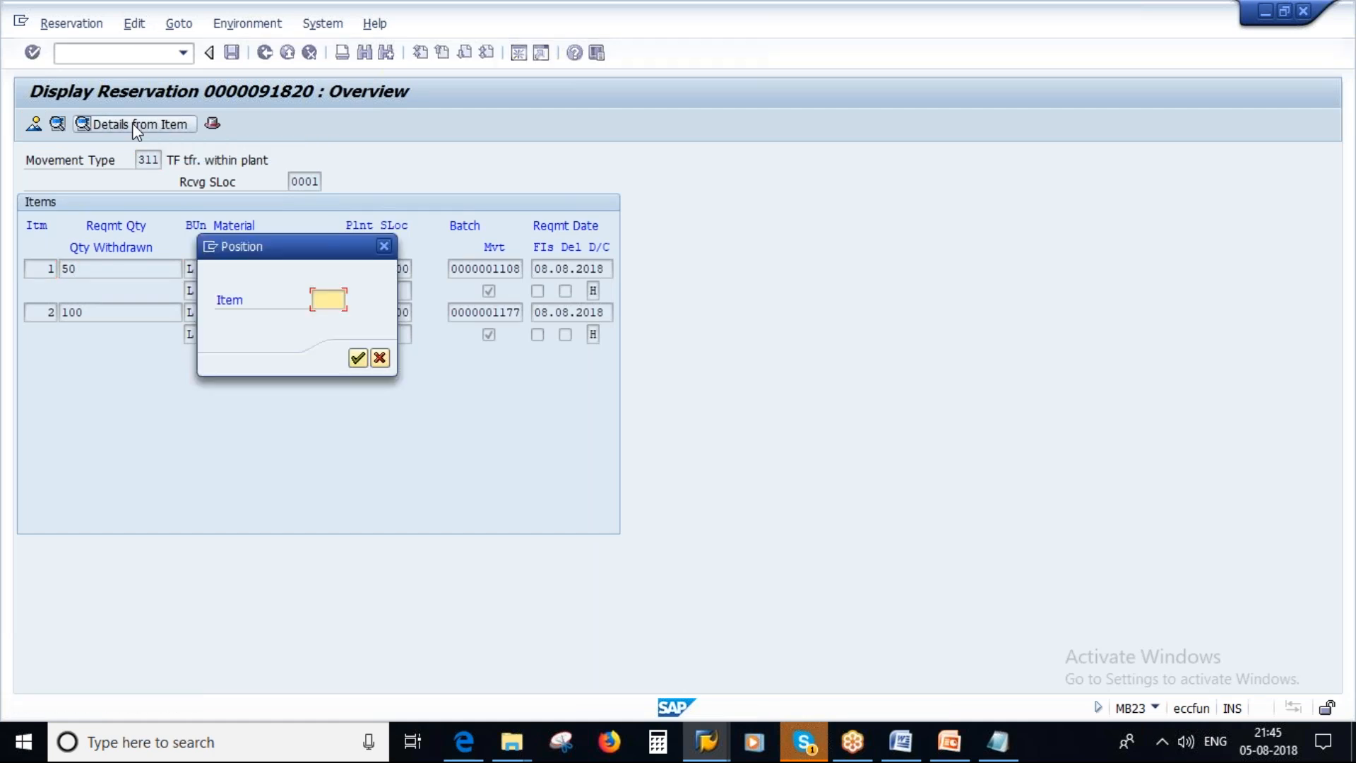
type("1")
left_click(357, 359)
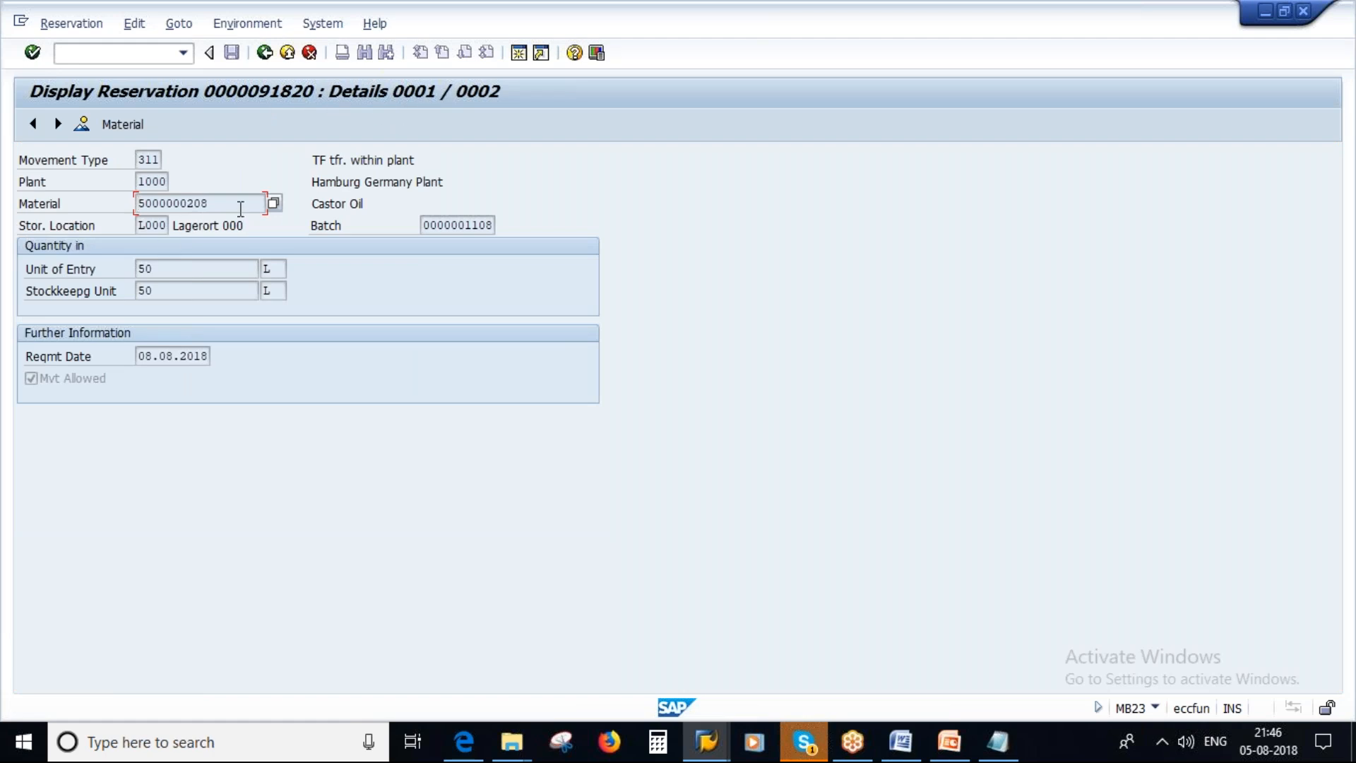
left_click_drag(212, 204, 122, 269)
left_click(172, 269)
left_click_drag(426, 222, 545, 224)
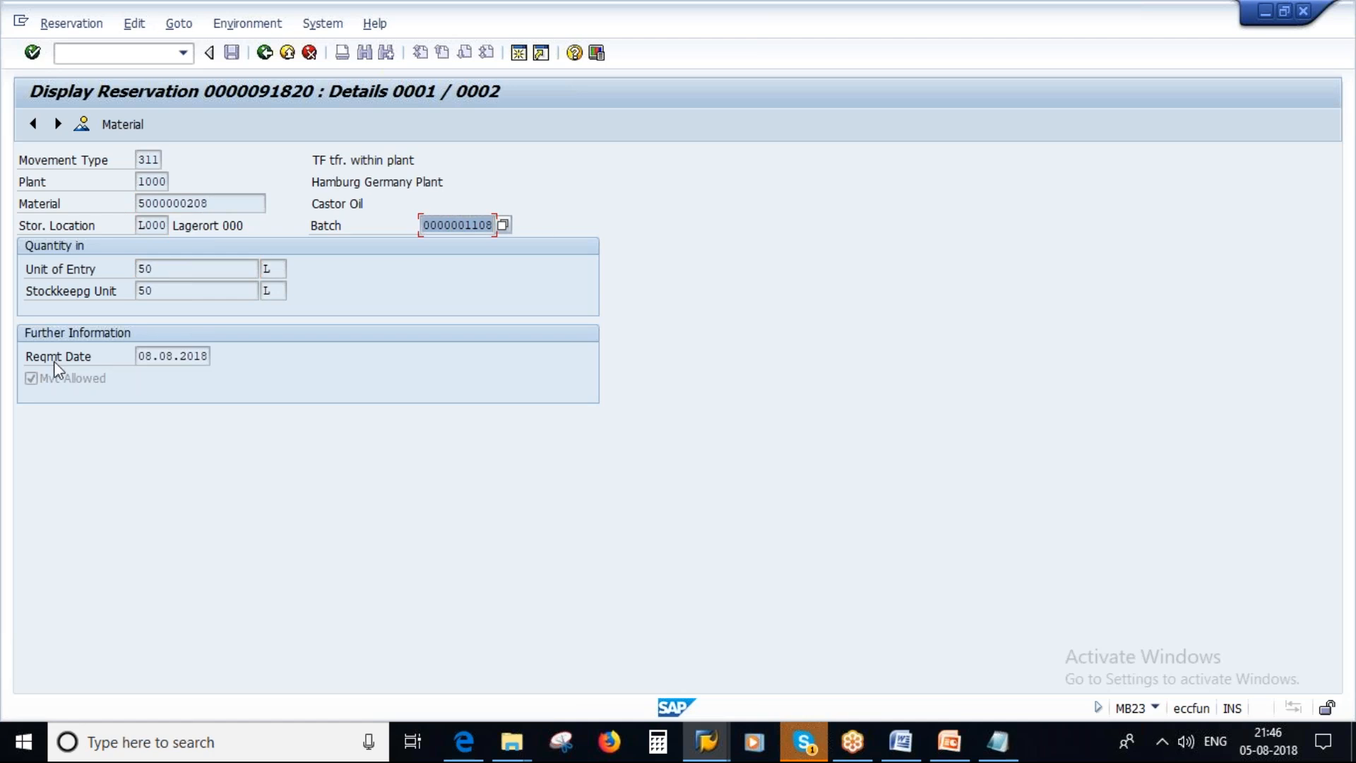
left_click_drag(136, 355, 209, 356)
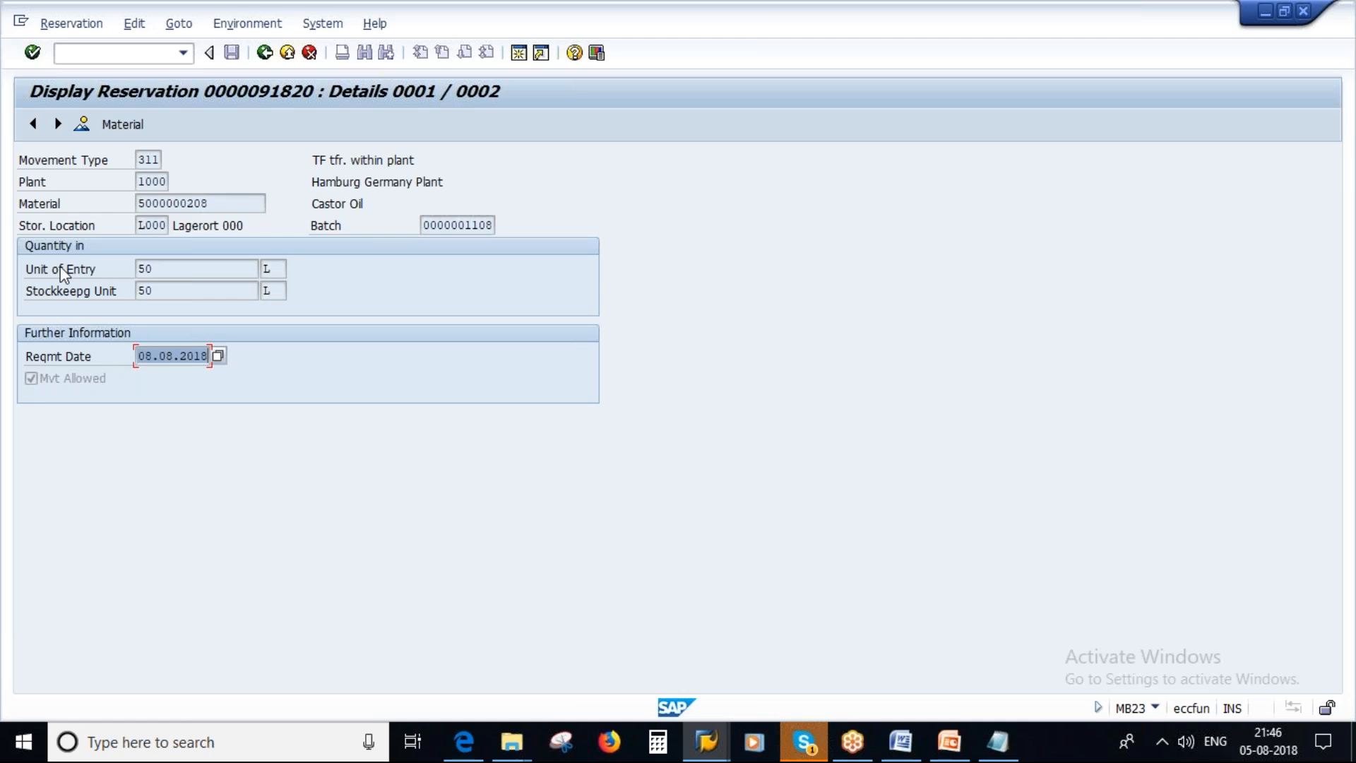
Switch to PowerPoint and bring up the Goods Issue against Reservation slide.
left_click(949, 742)
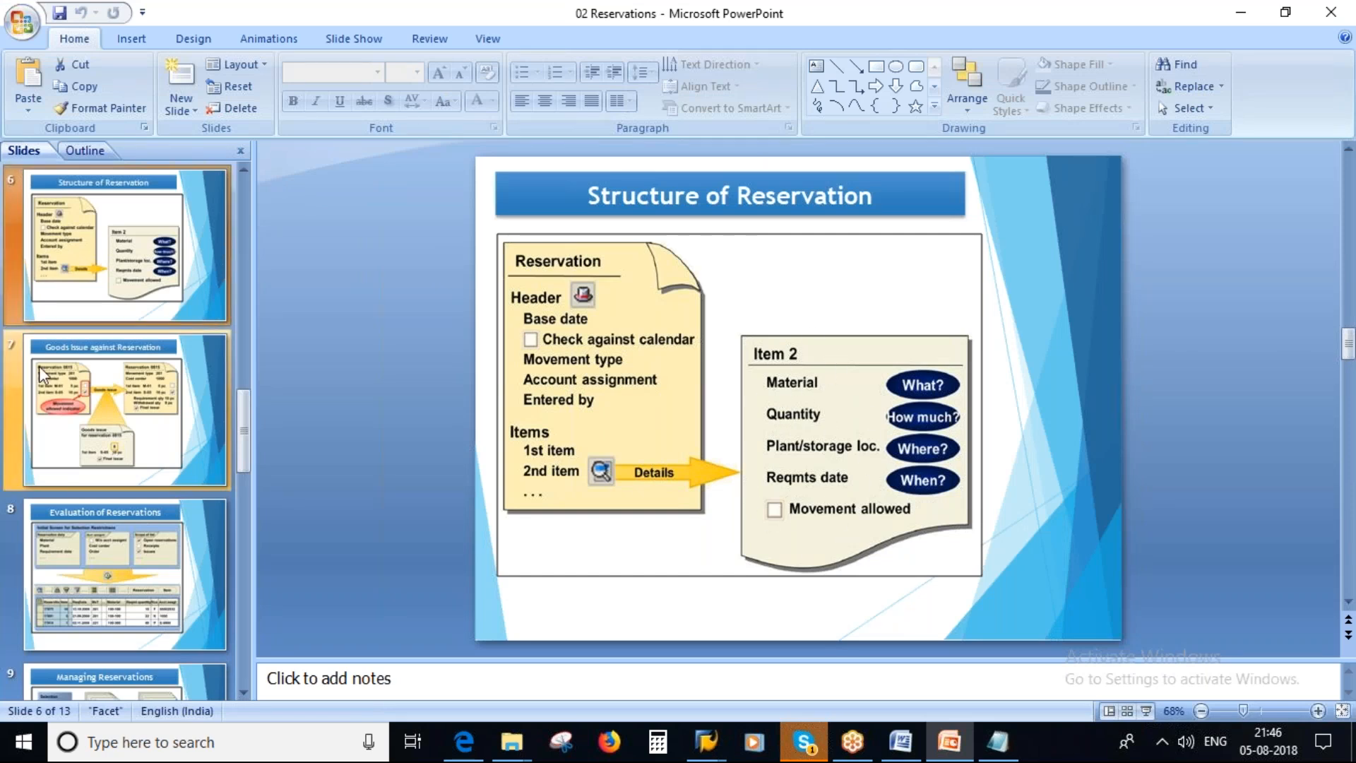
left_click(93, 397)
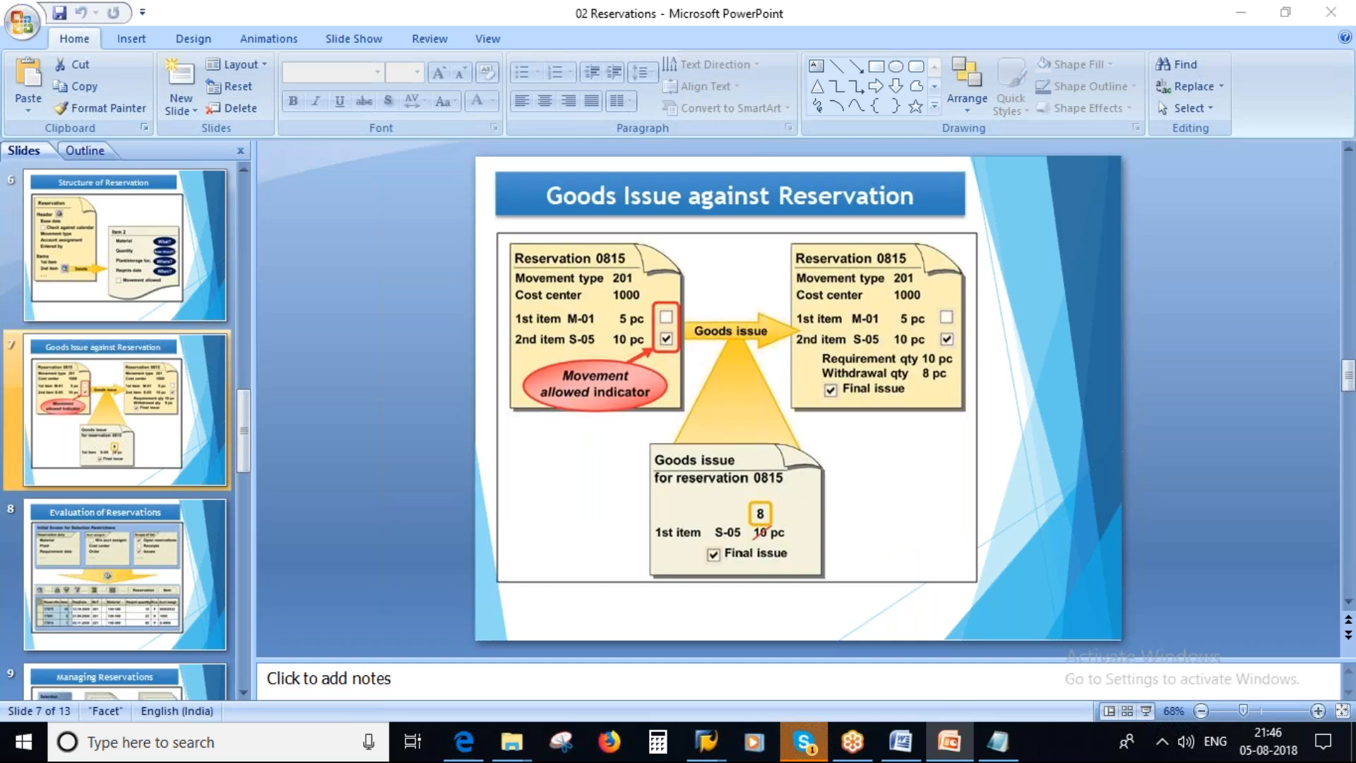
key("alt+Tab")
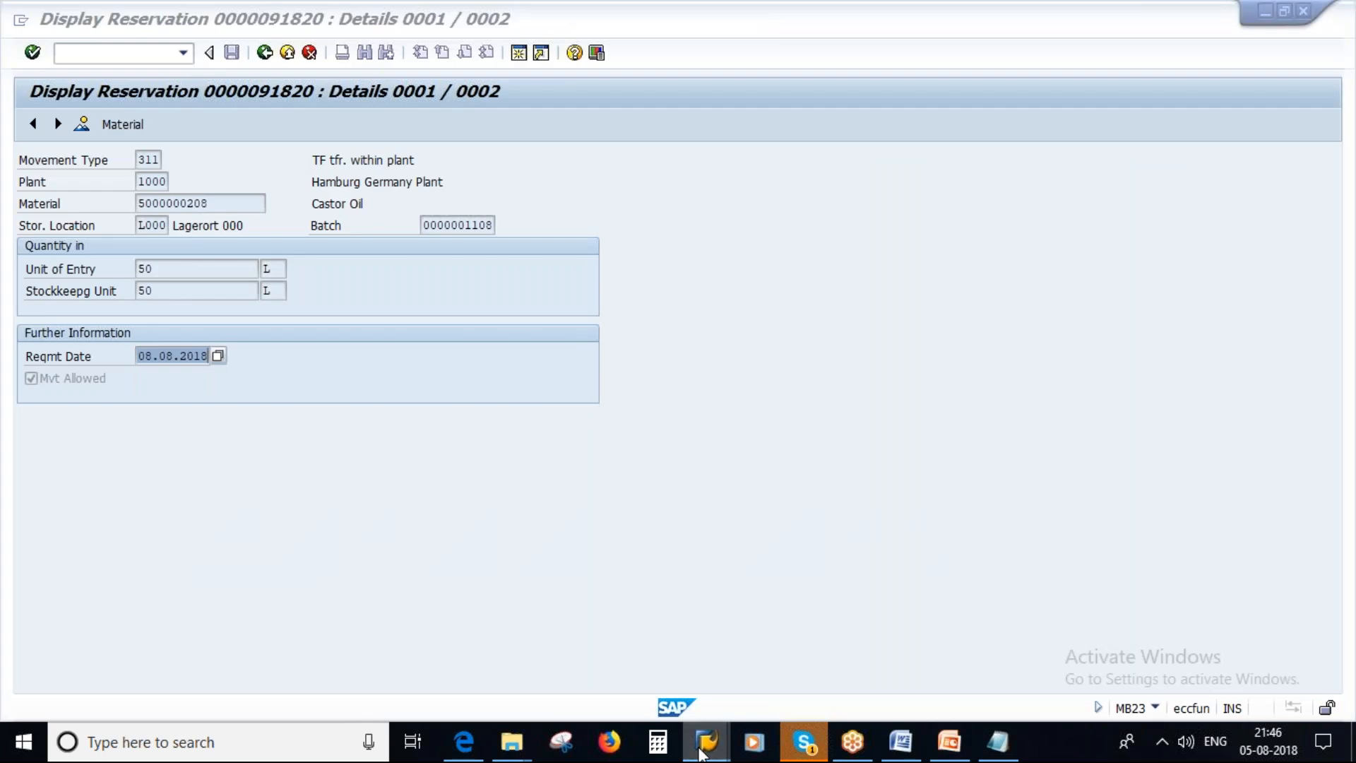
mouse_move(703, 735)
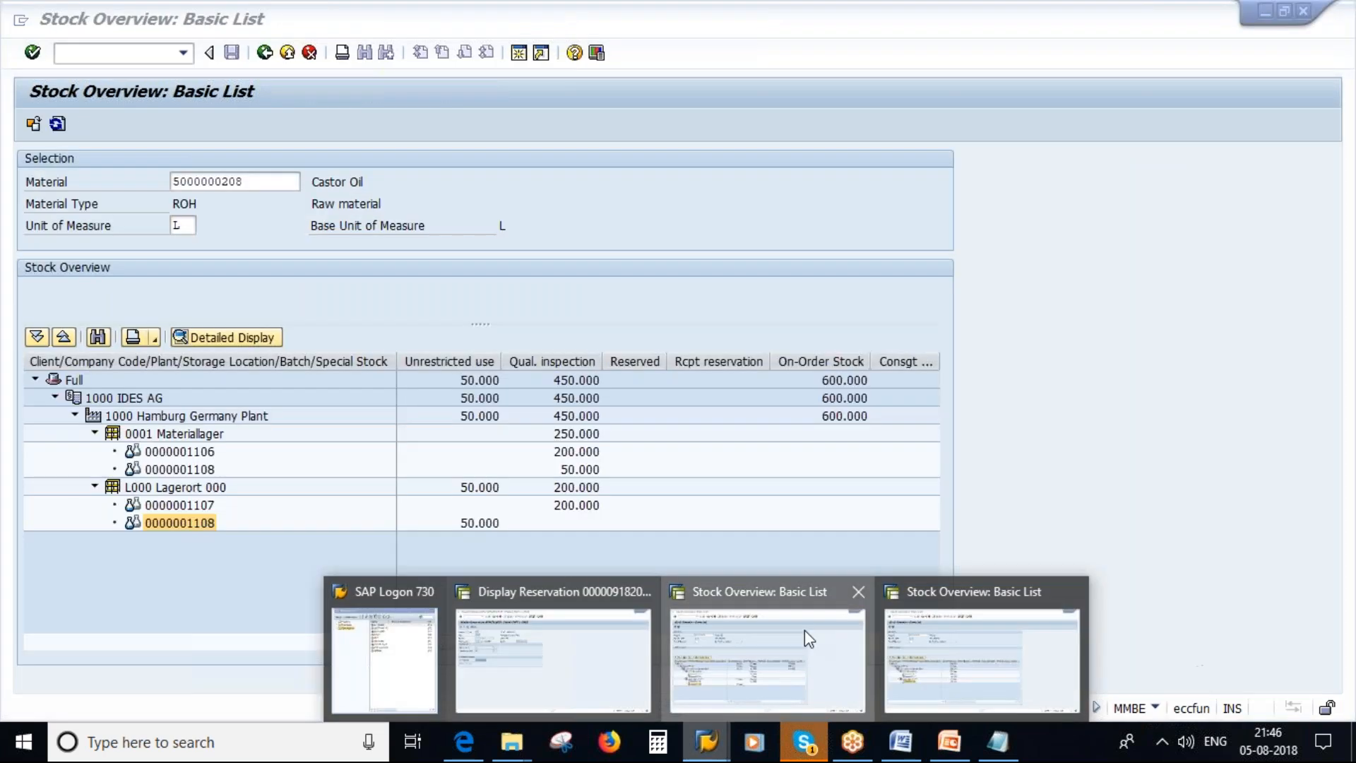
left_click(804, 630)
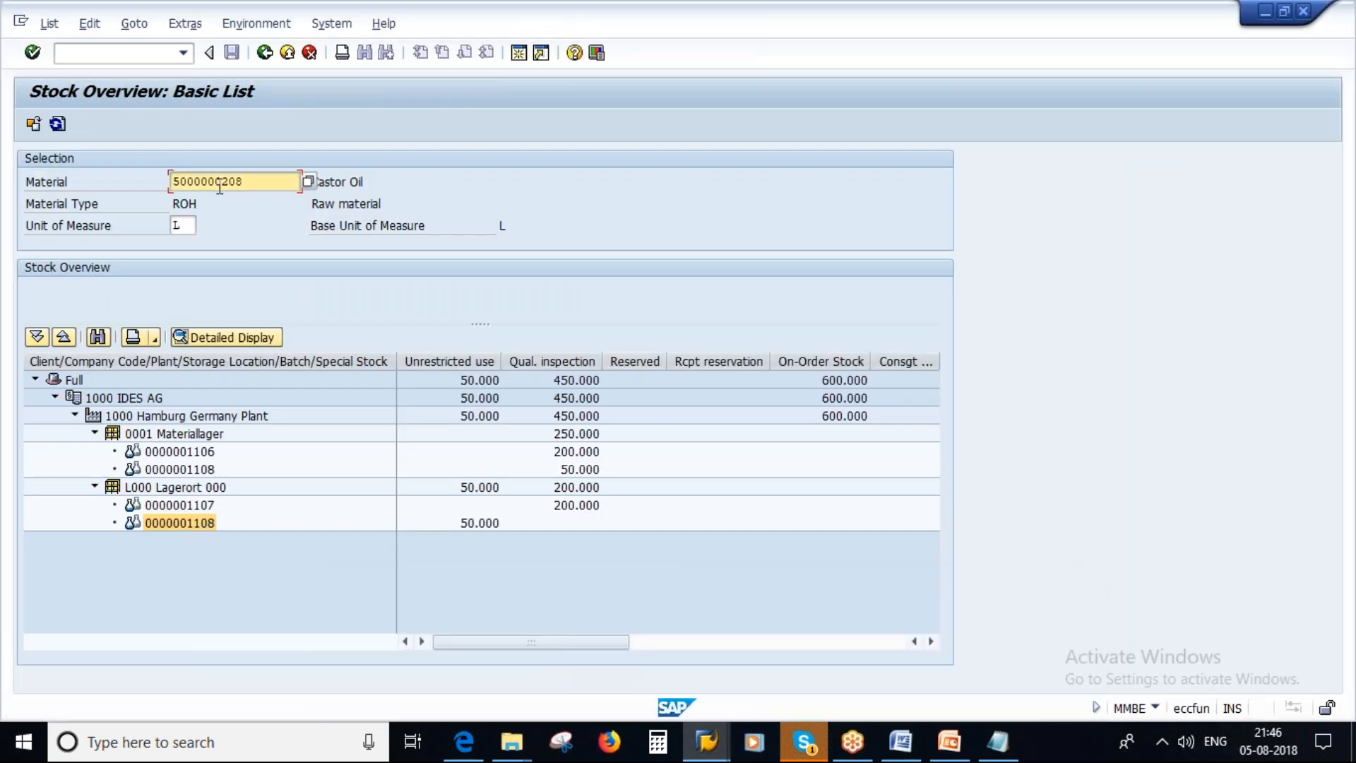
left_click(57, 125)
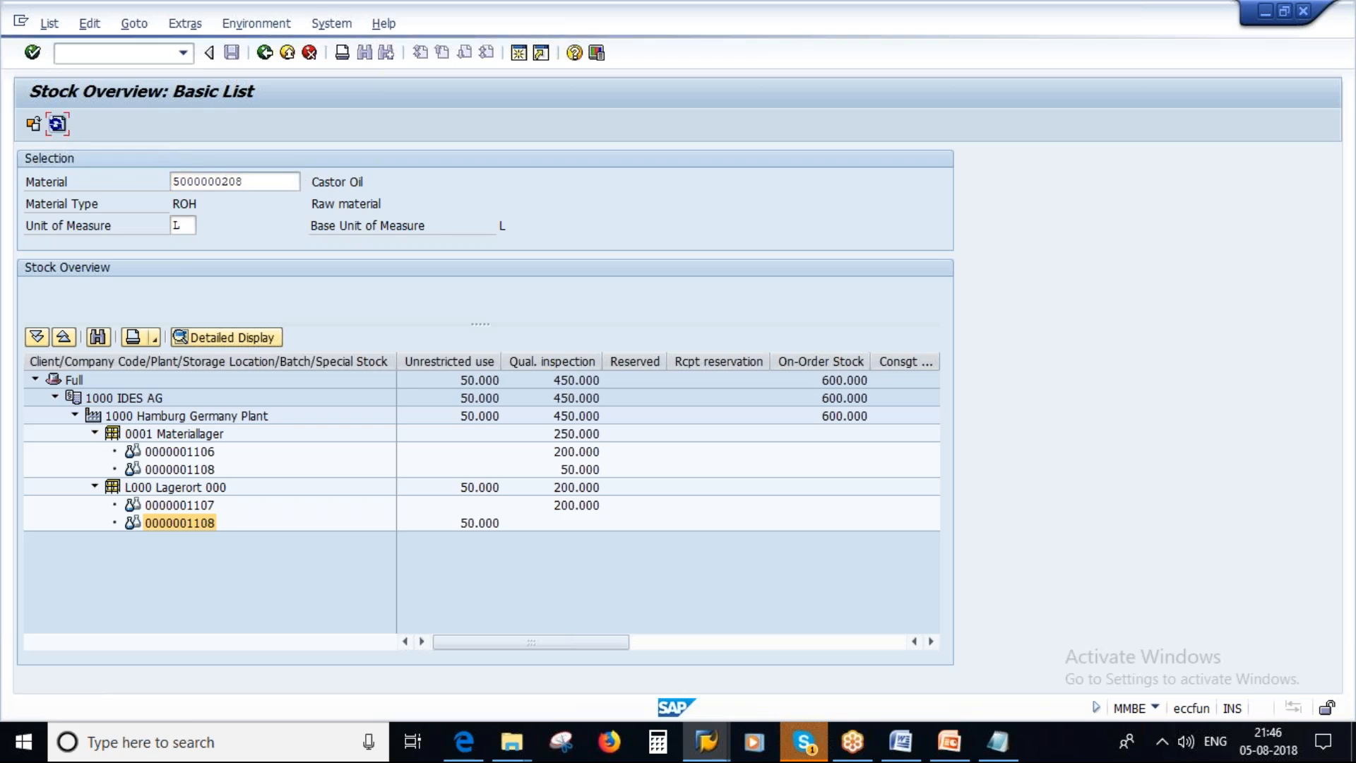
left_click(462, 524)
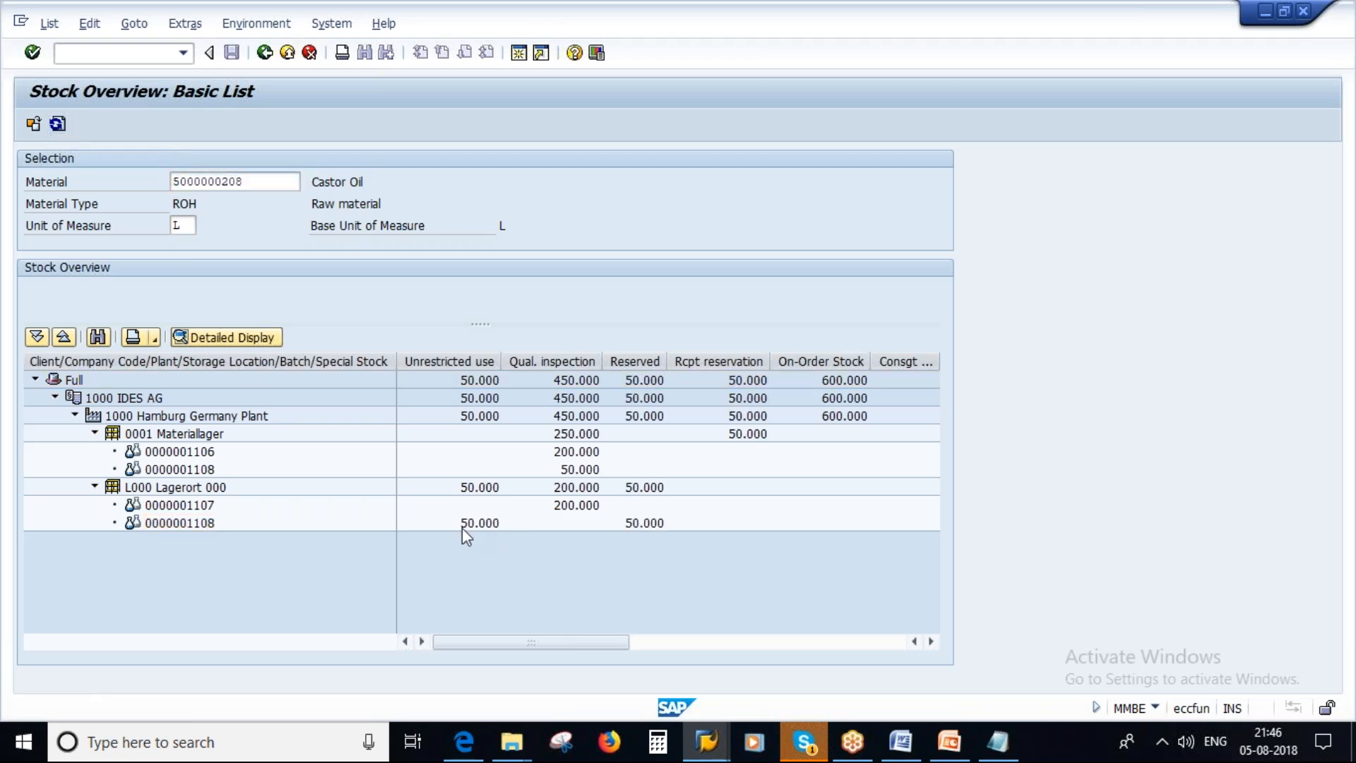
left_click(647, 528)
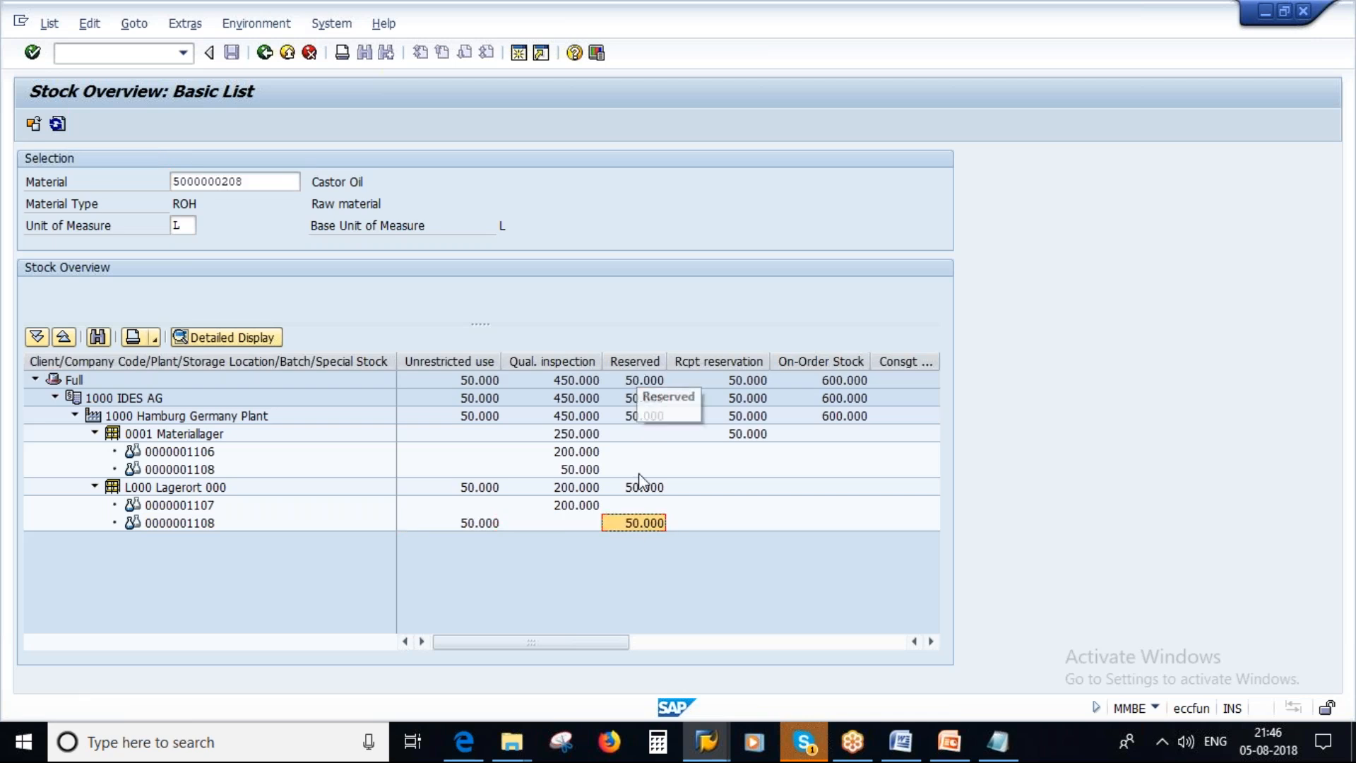
left_click(480, 523)
left_click(647, 523)
left_click(706, 742)
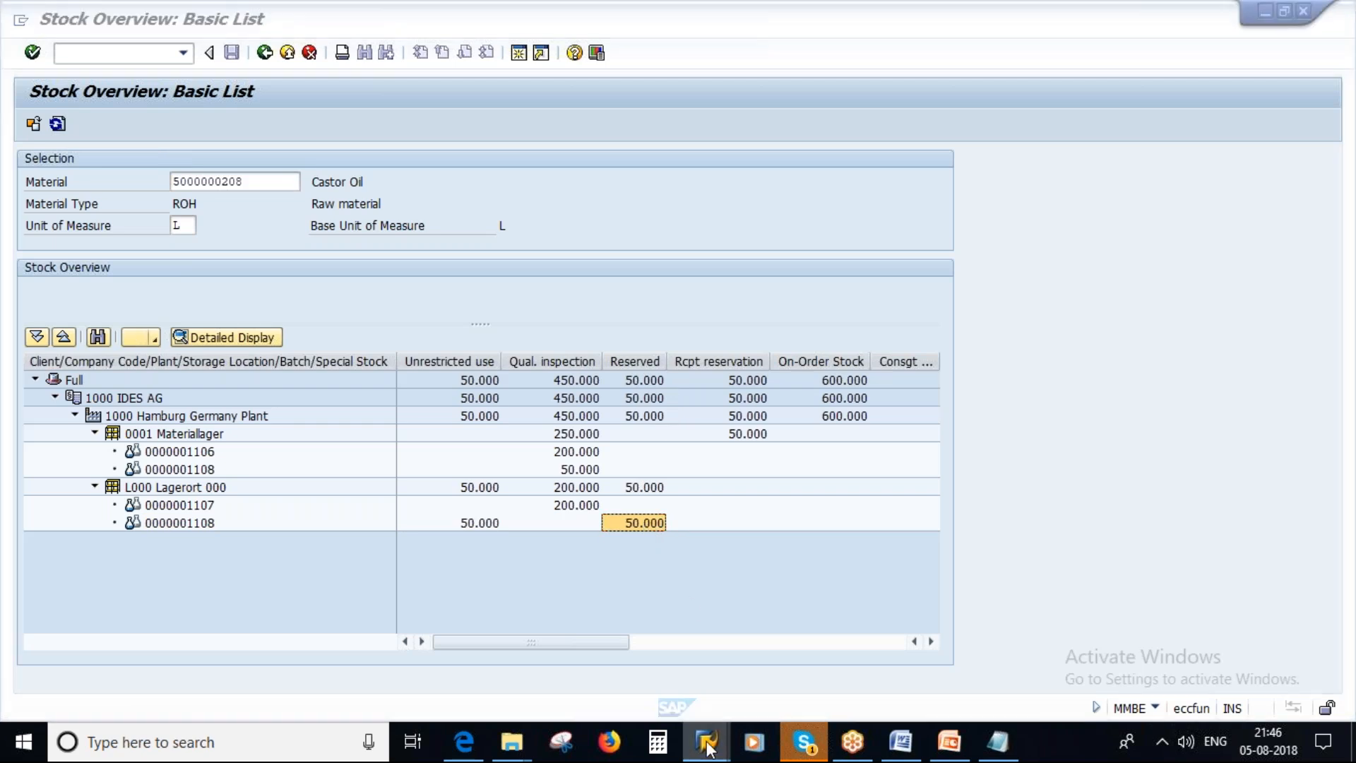
left_click(943, 662)
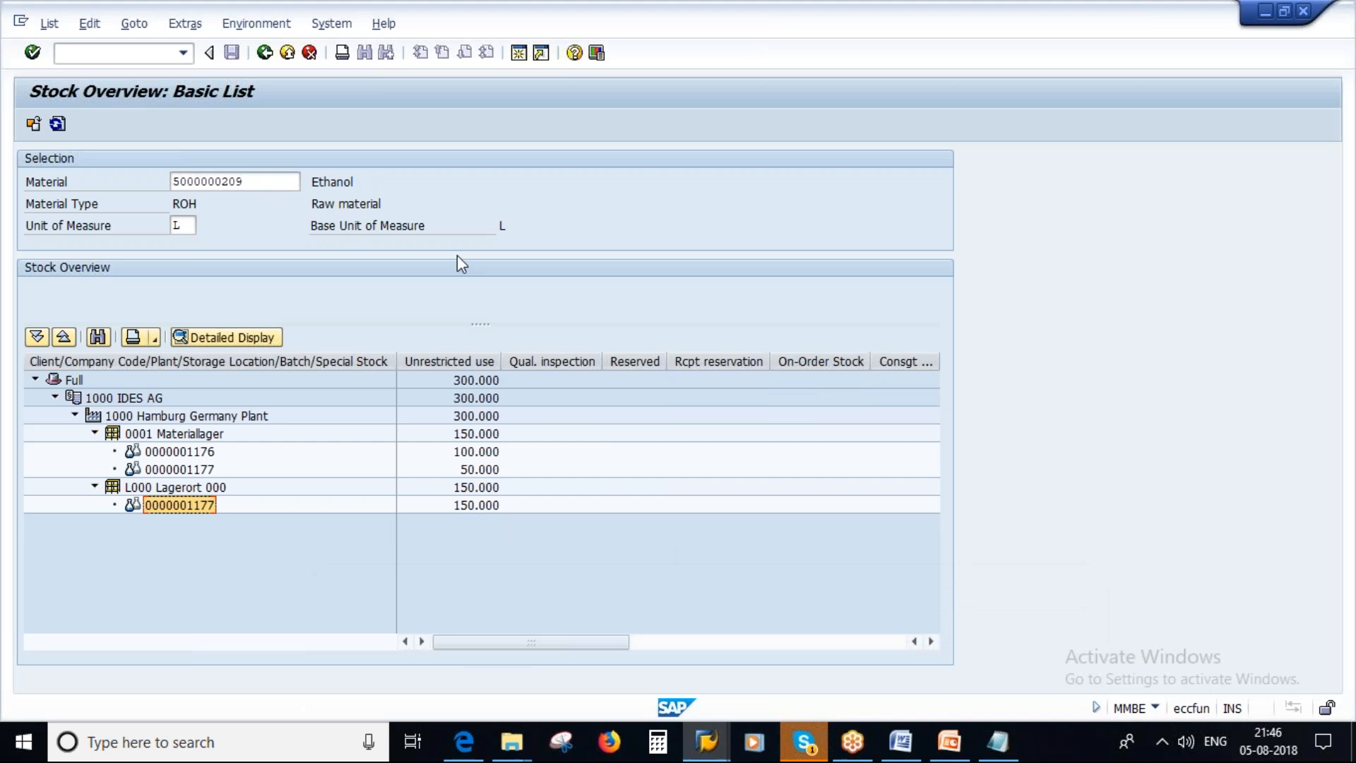
left_click(57, 125)
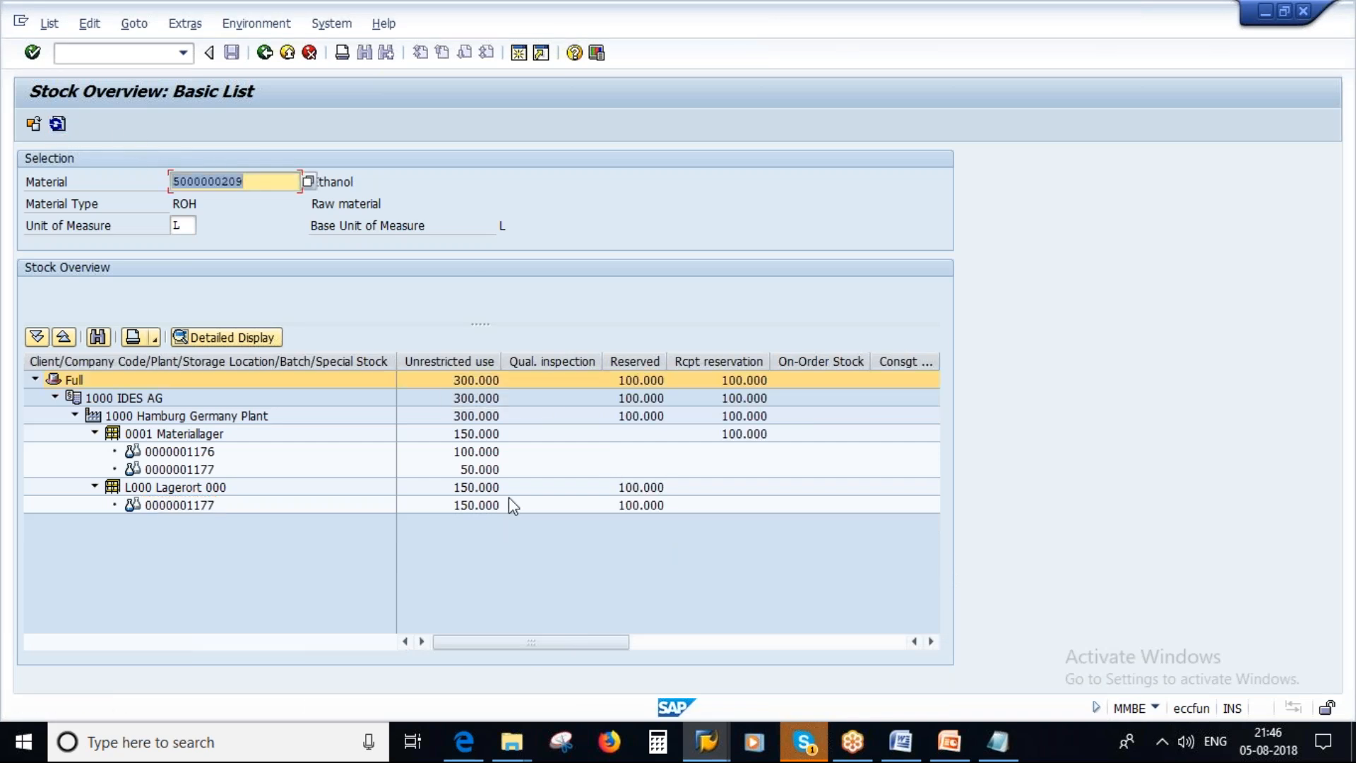
left_click(466, 506)
left_click(631, 505)
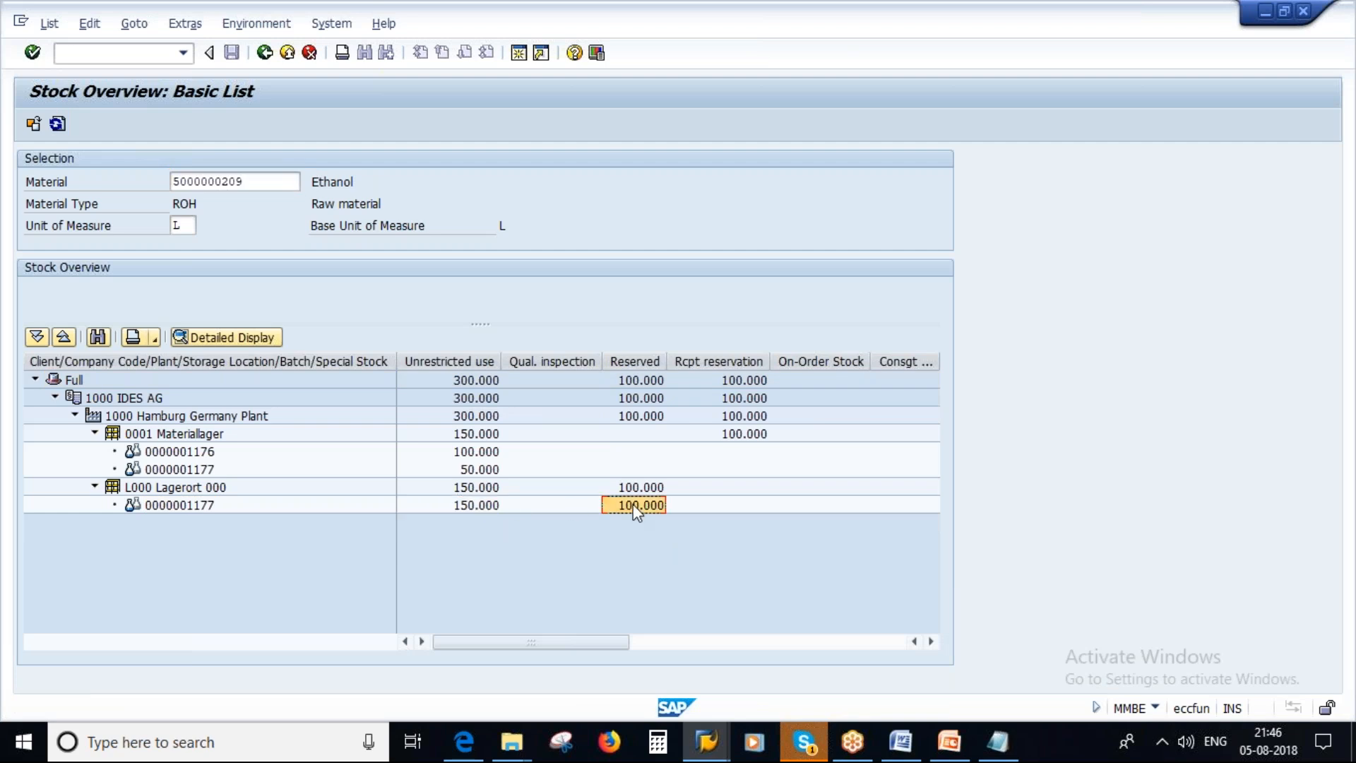
left_click(641, 365)
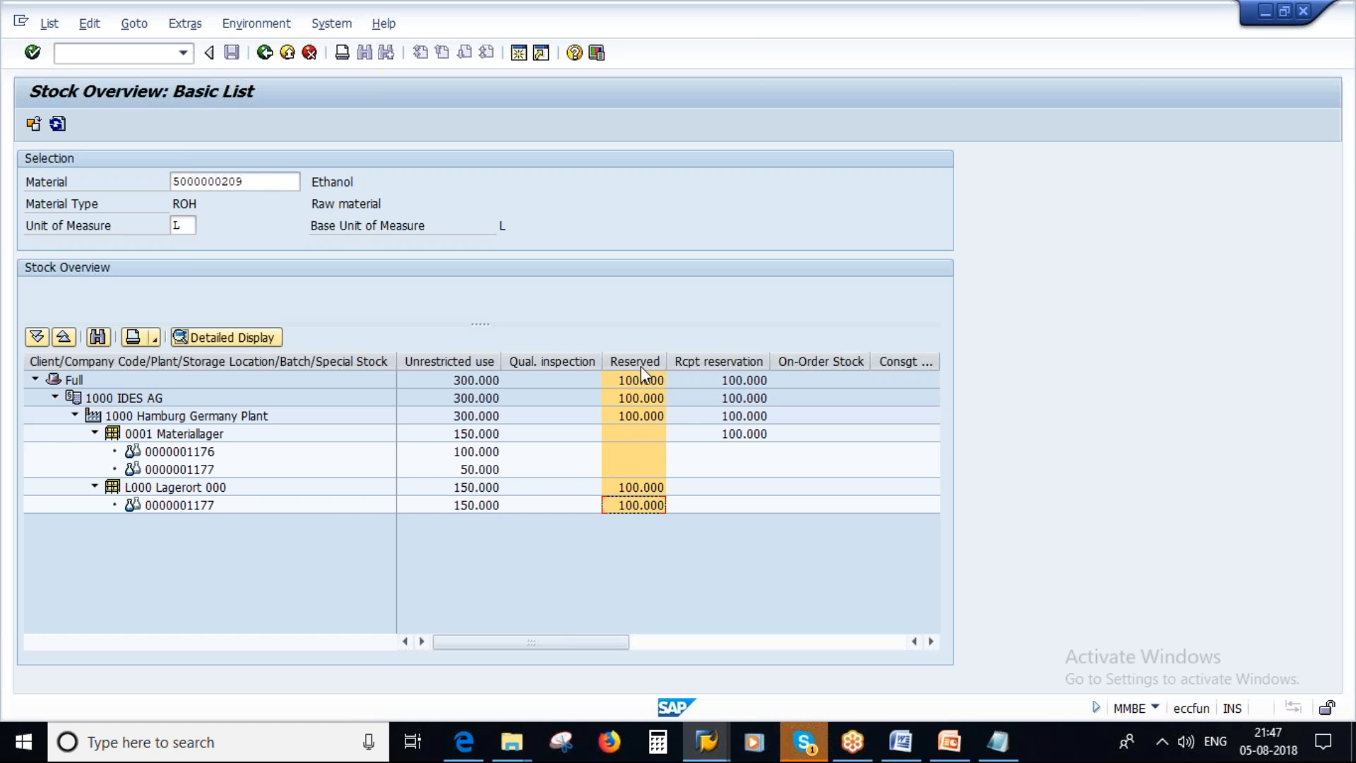
left_click(641, 365)
left_click(654, 506)
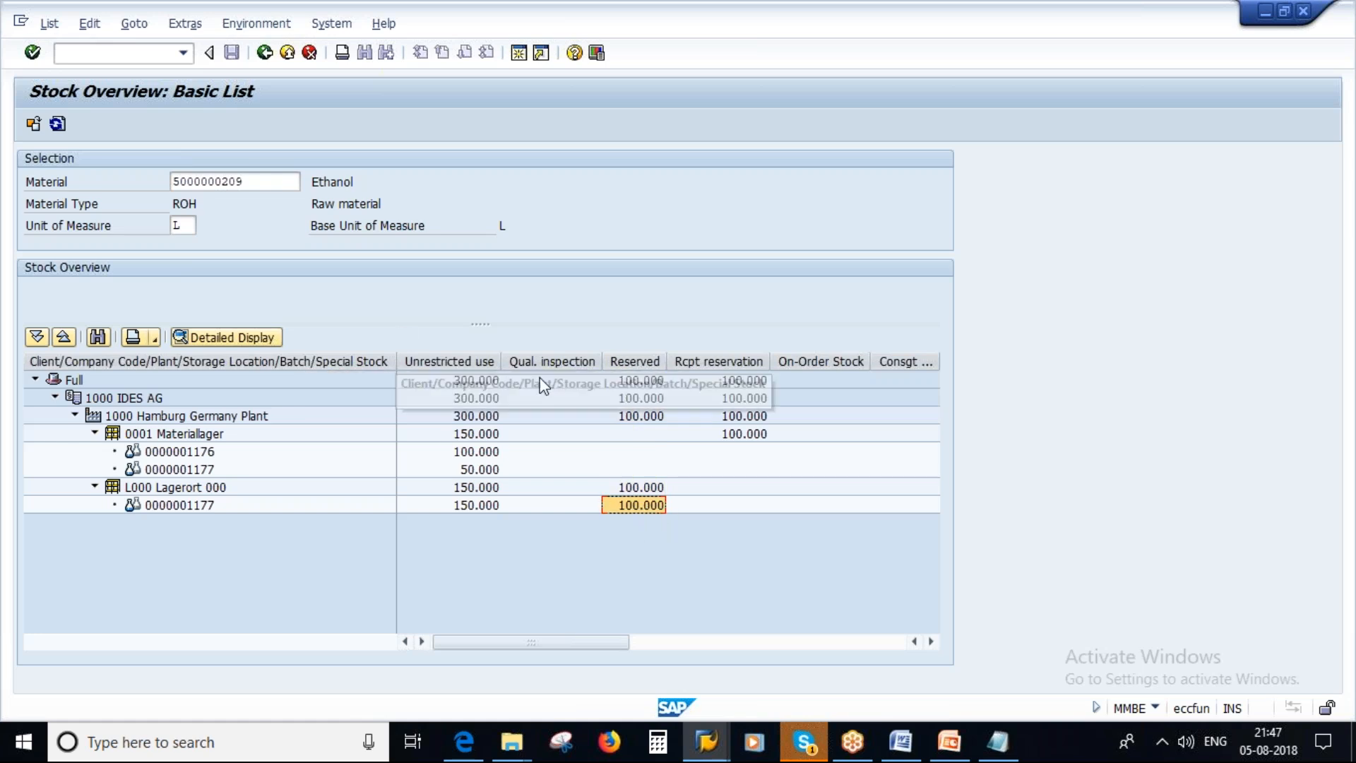
left_click(462, 505)
left_click(644, 510)
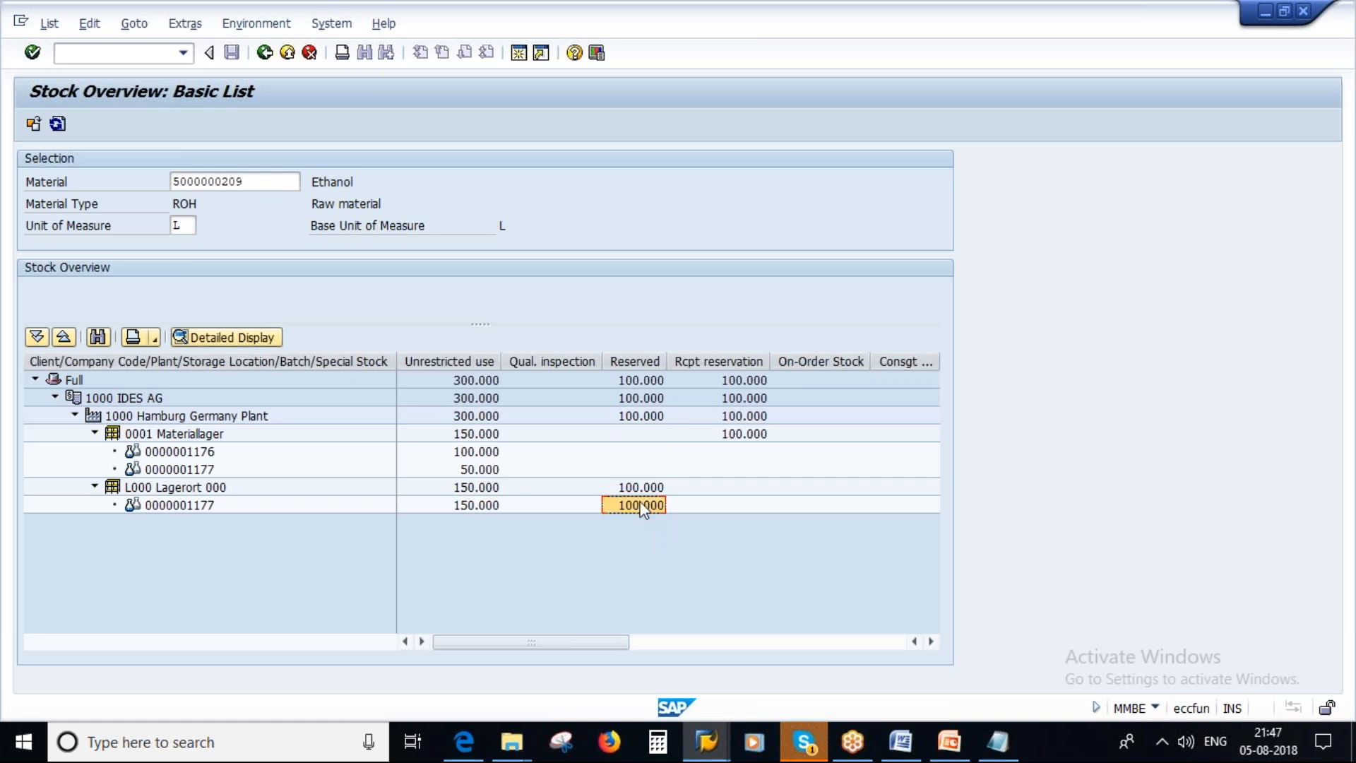
Switch back to the displayed reservation and return from item 1's details to the item overview.
key("alt+Tab")
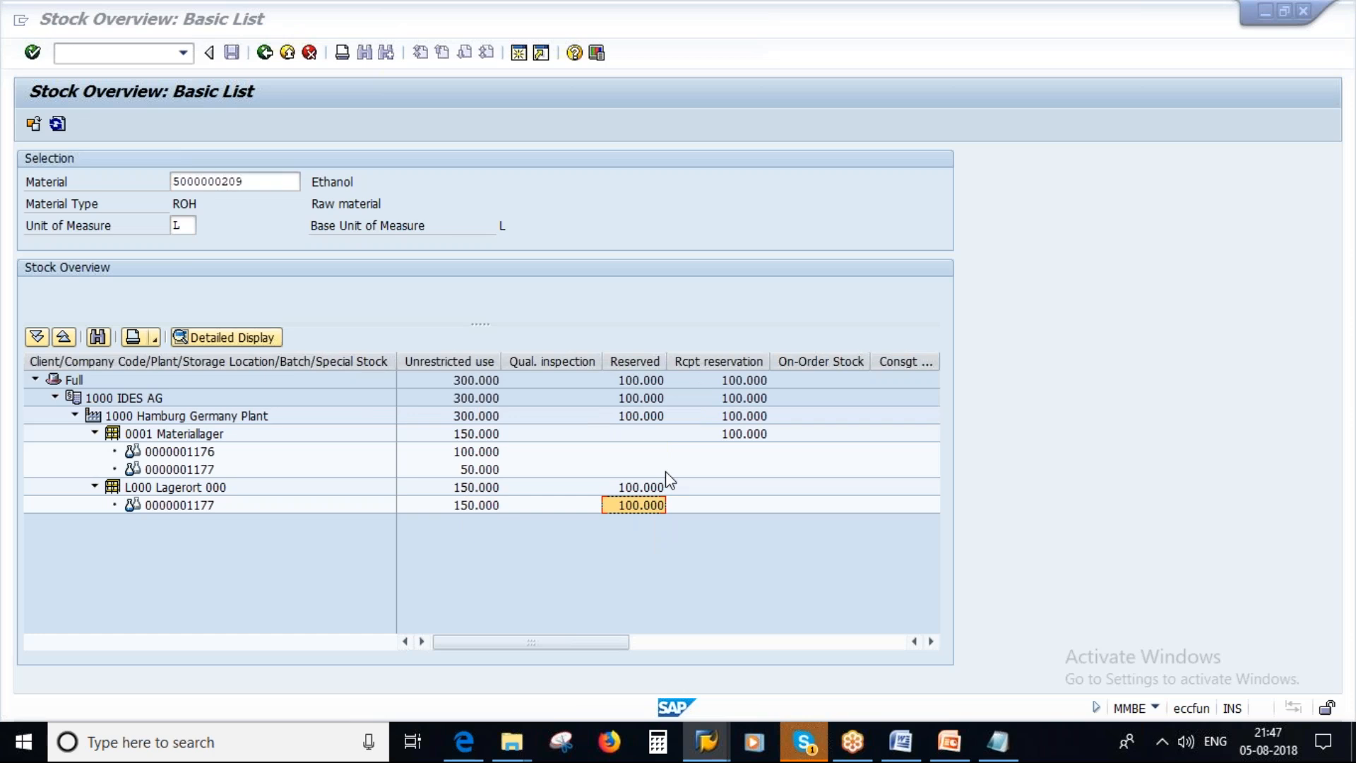
key("alt+Tab")
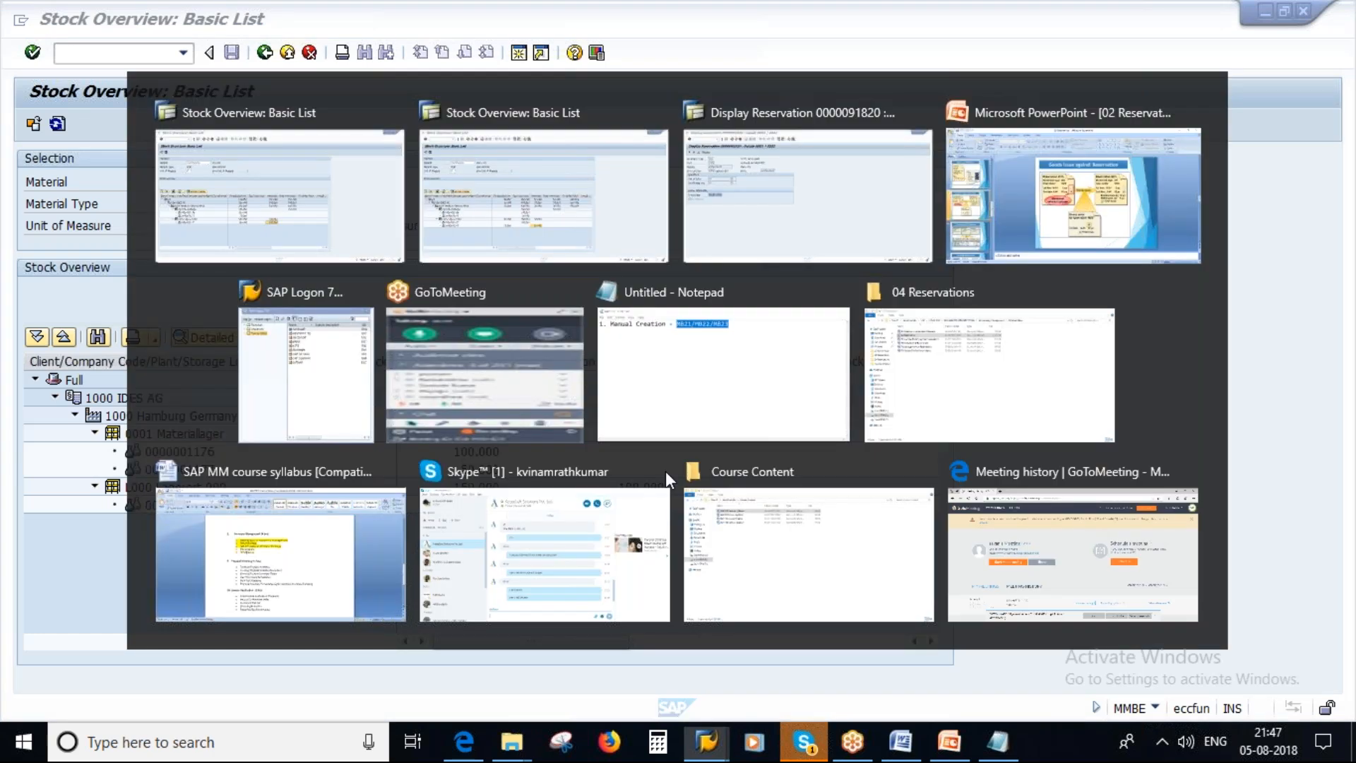
key("alt+Tab")
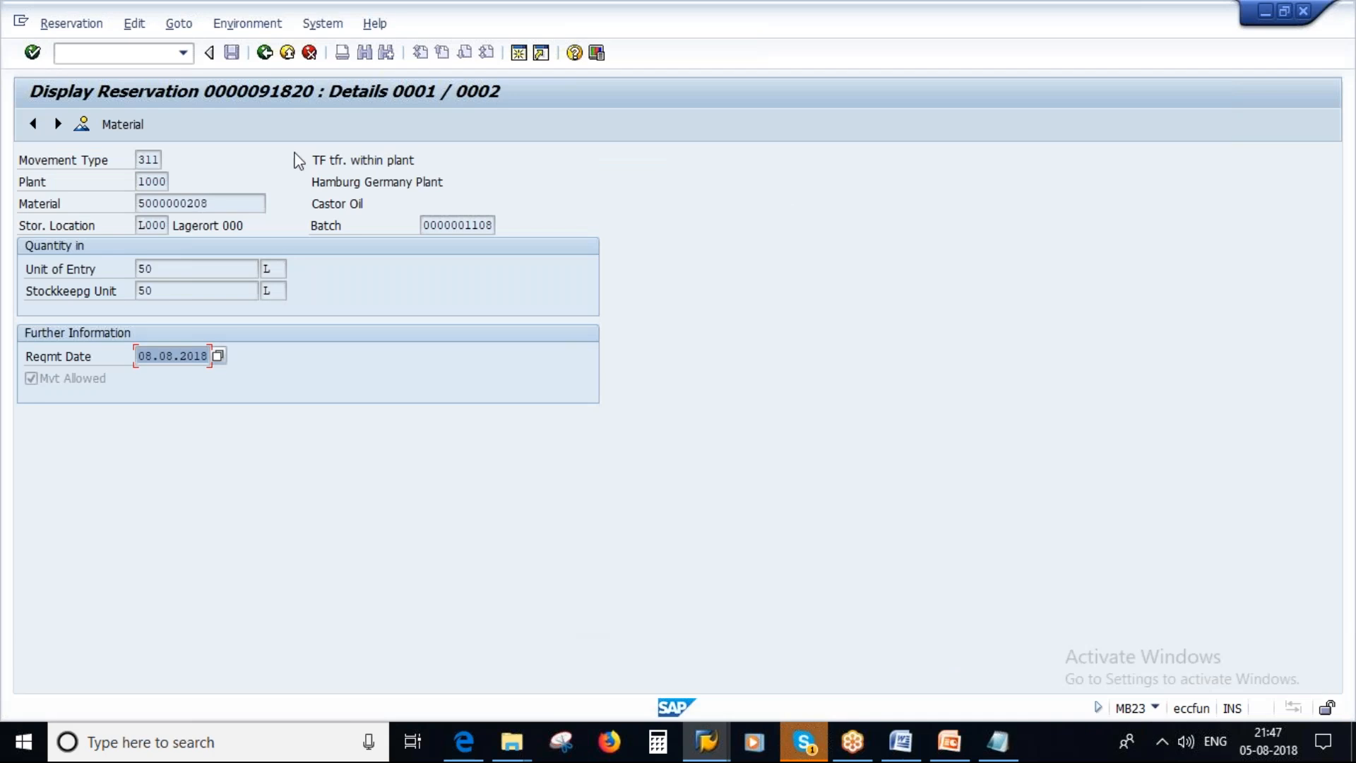
left_click(264, 53)
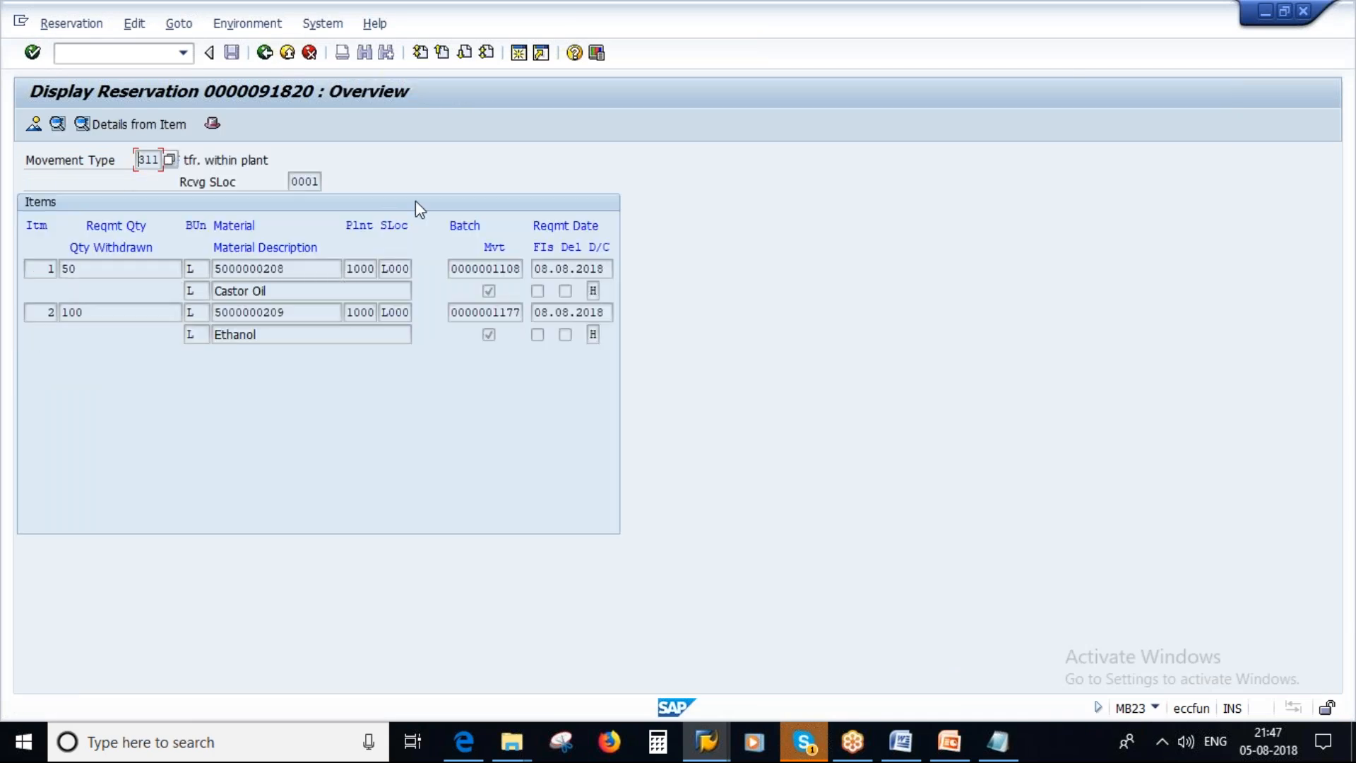
Present the Goods Issue against Reservation slide in PowerPoint, circle the first reservation's heading and tick its items M-01 and S-05 in red ink.
left_click(953, 751)
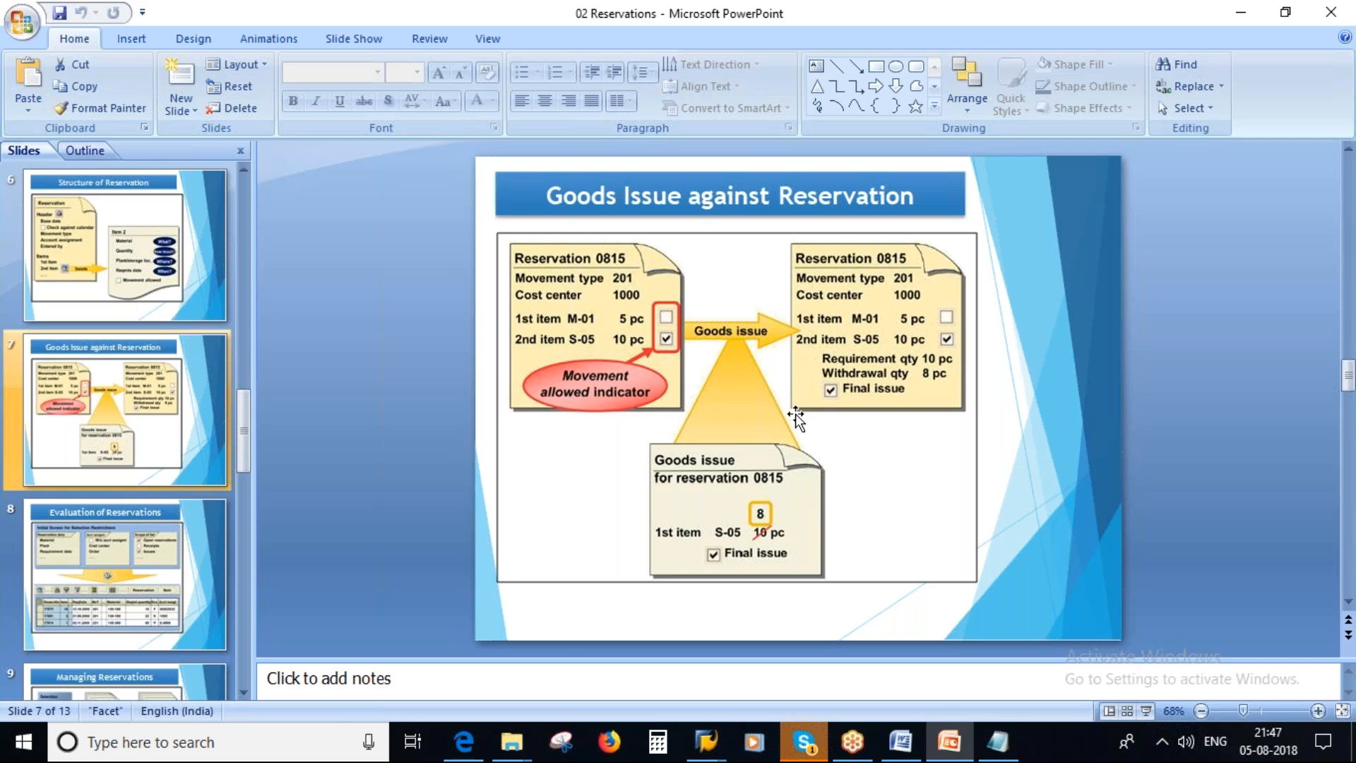
left_click(1144, 713)
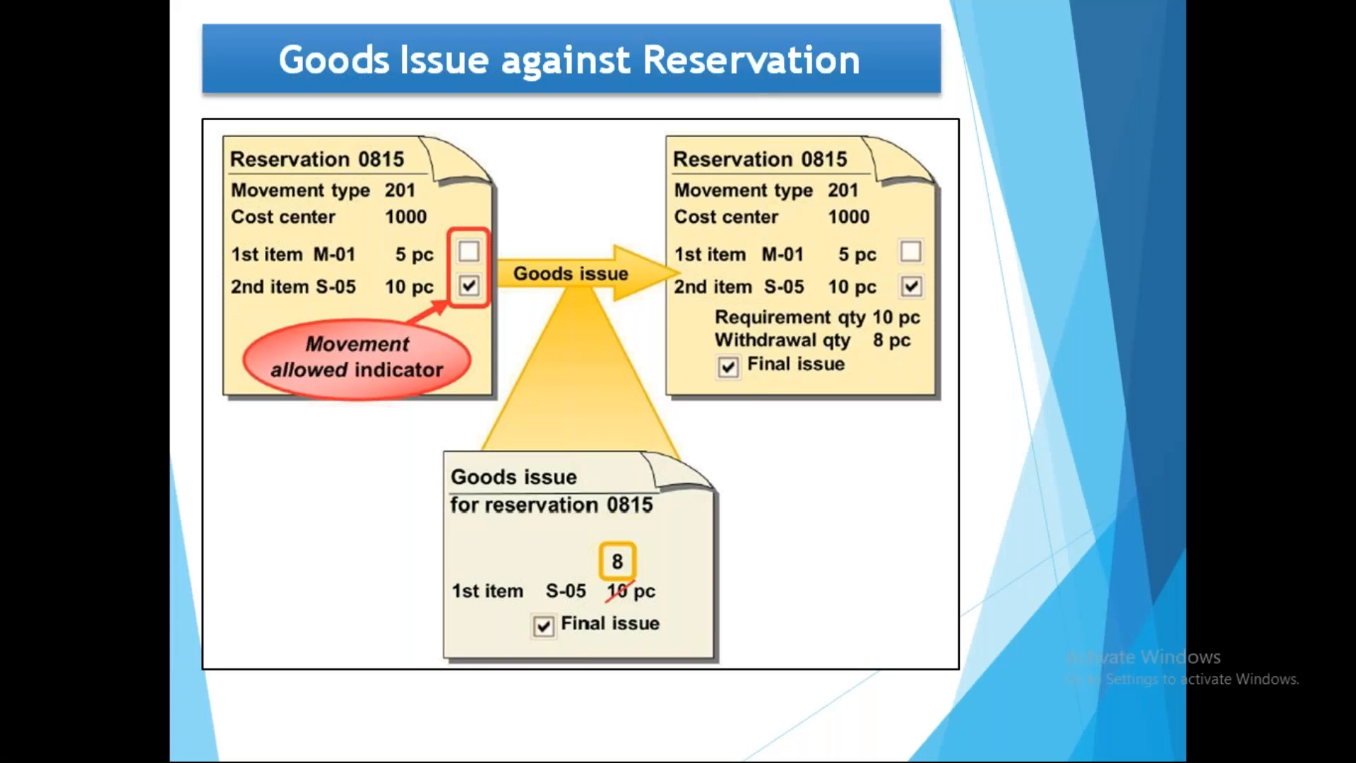
mouse_move(355, 139)
left_mouse_down()
mouse_move(326, 128)
mouse_move(322, 172)
mouse_move(396, 134)
left_mouse_up()
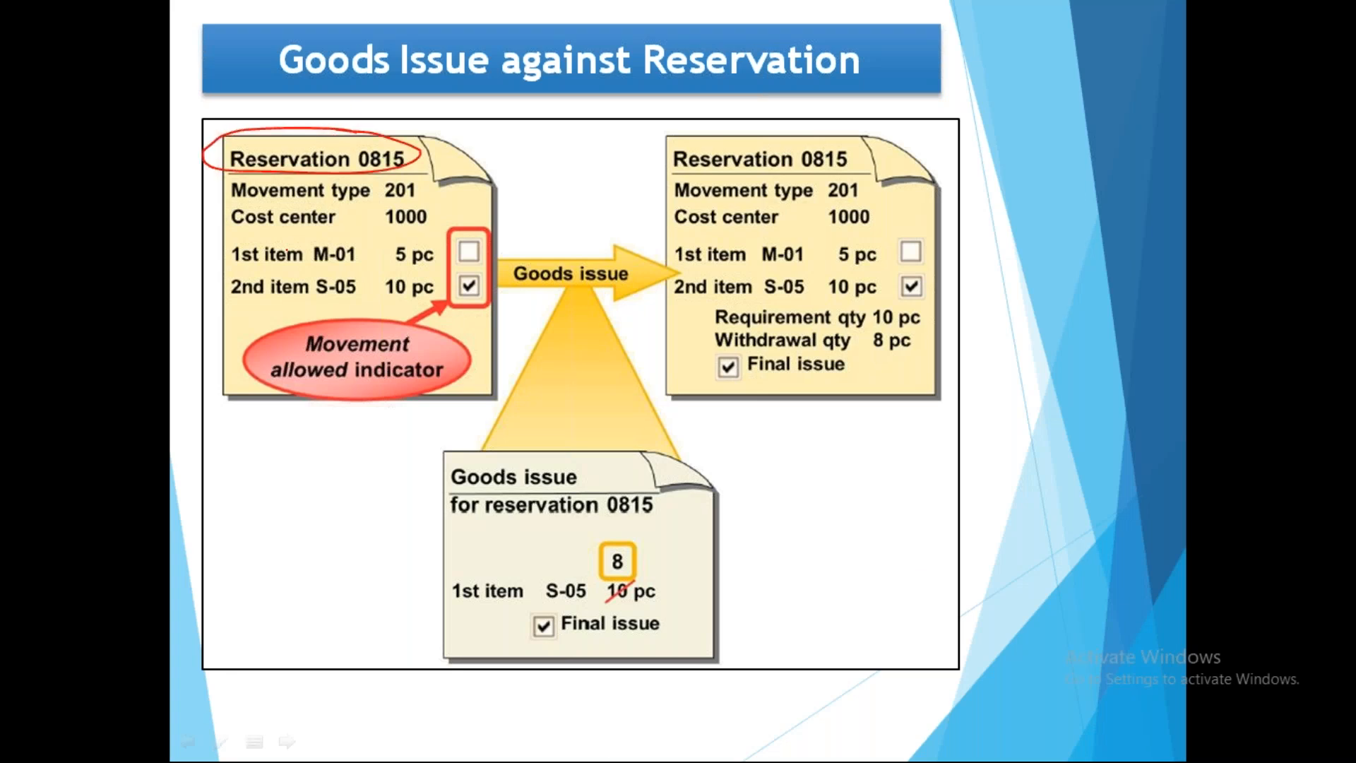
left_click_drag(301, 253, 381, 242)
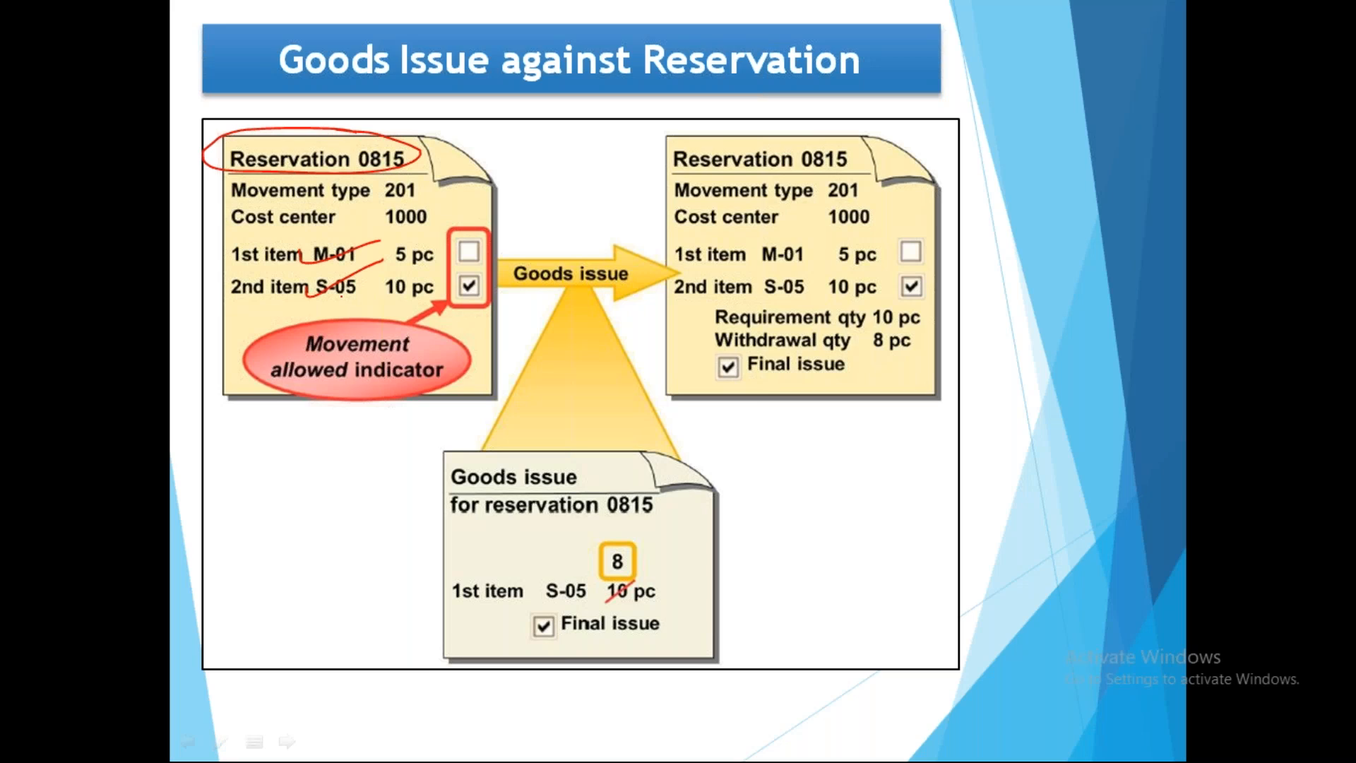
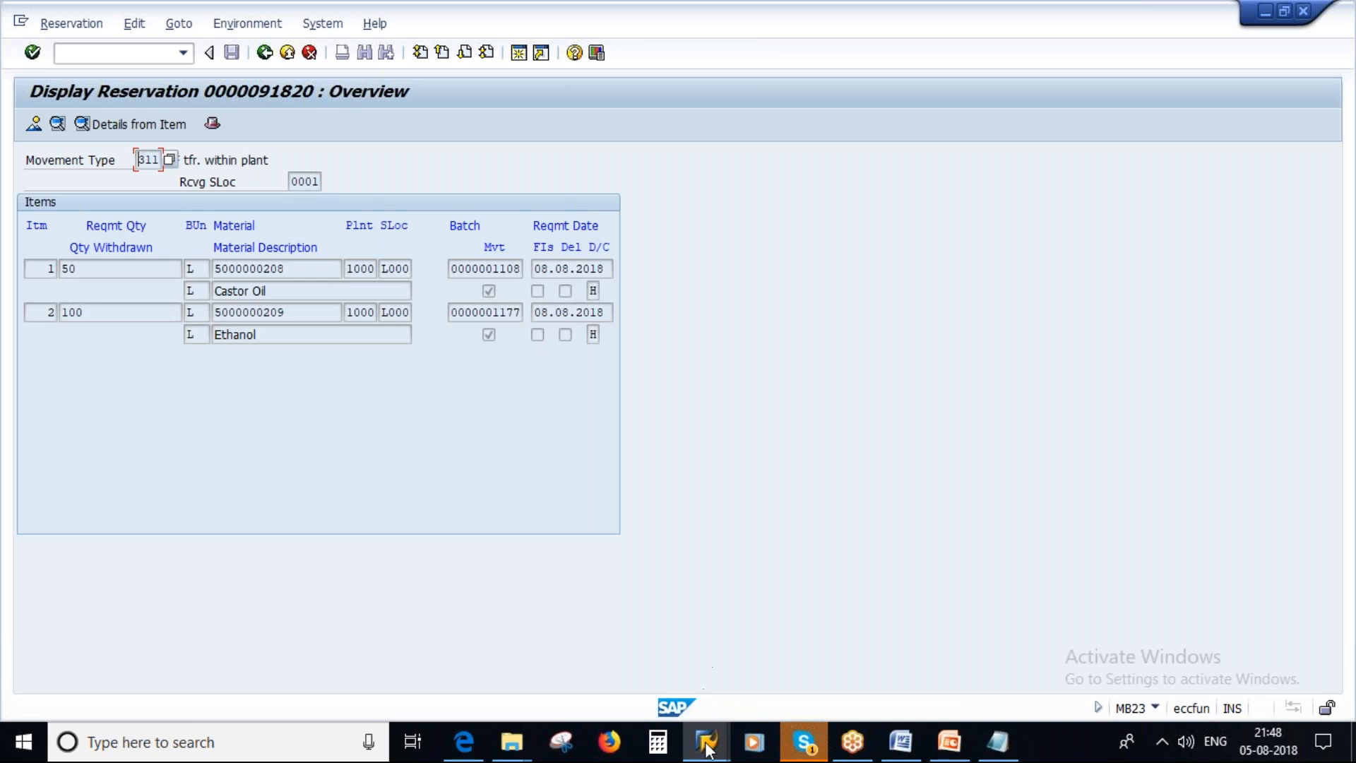
mouse_move(707, 753)
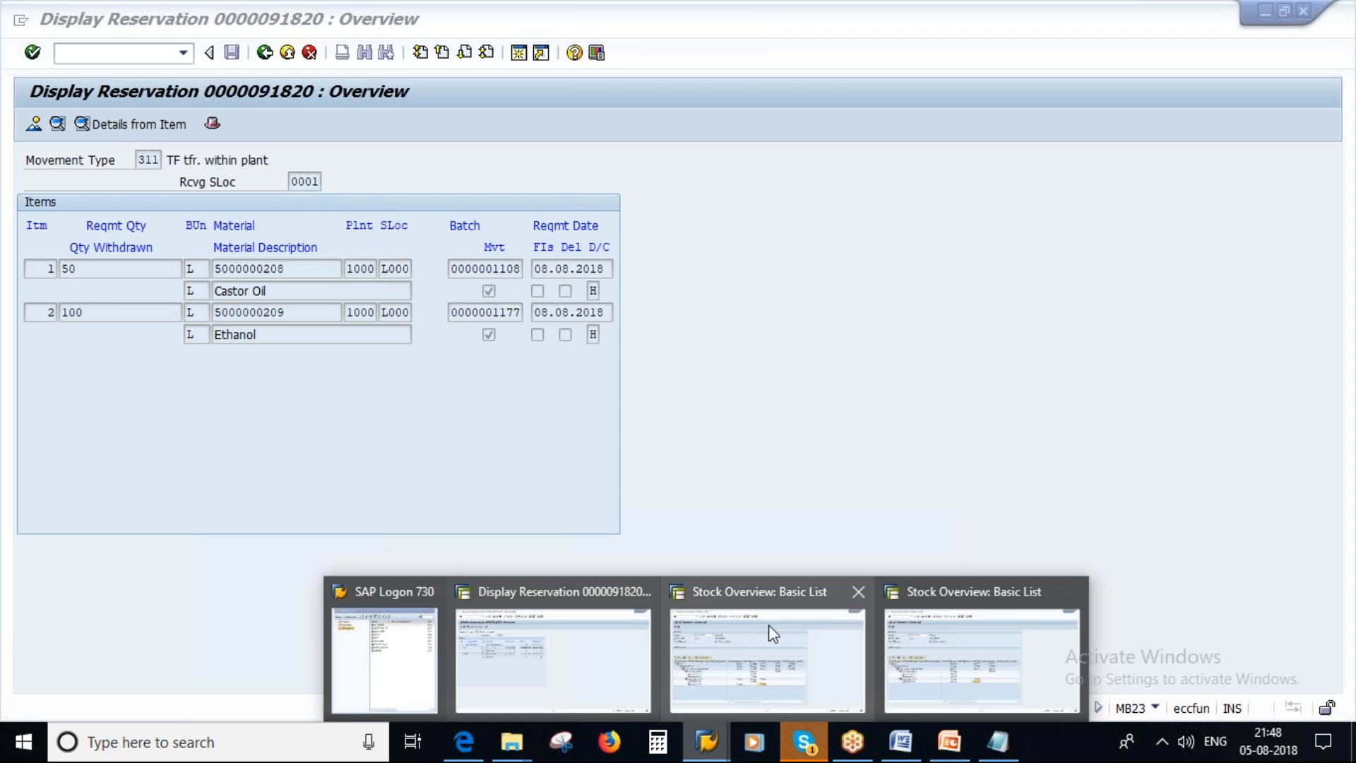
left_click(768, 624)
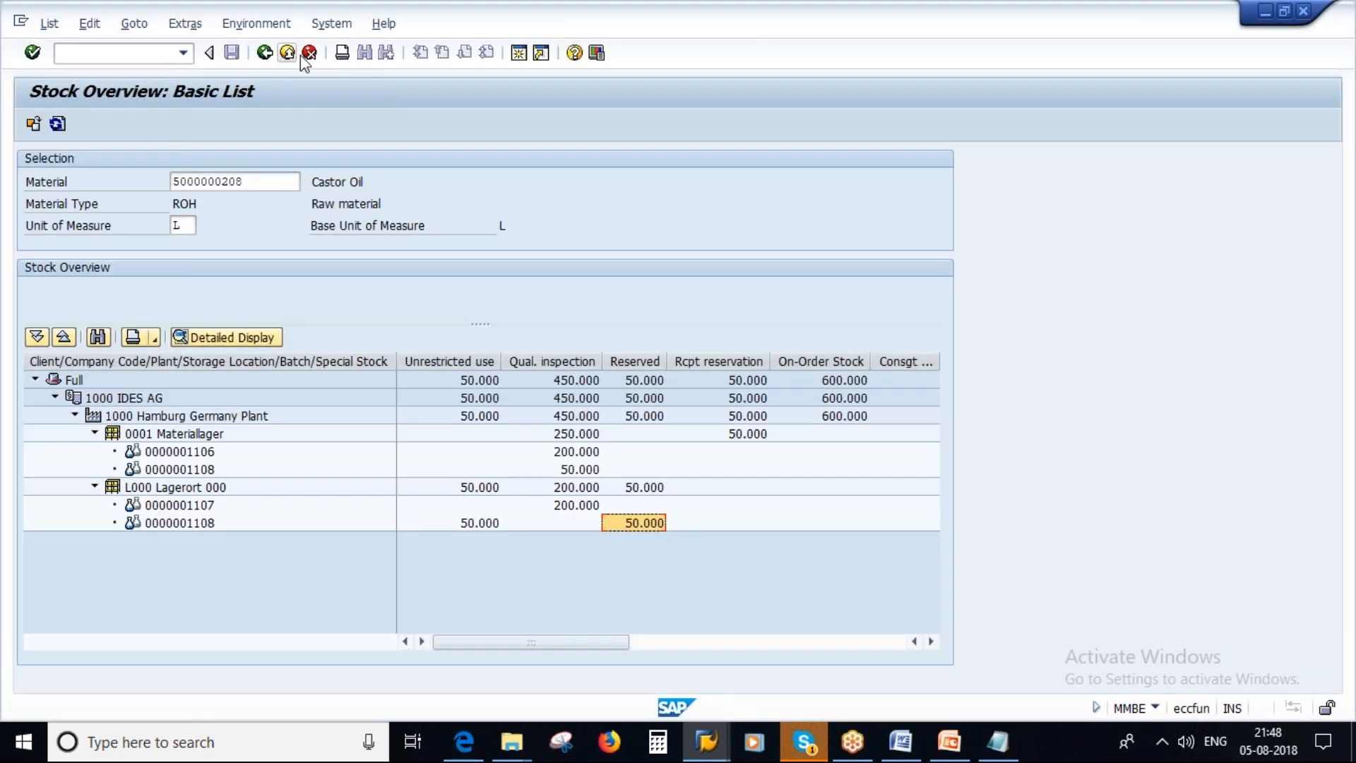
left_click(518, 52)
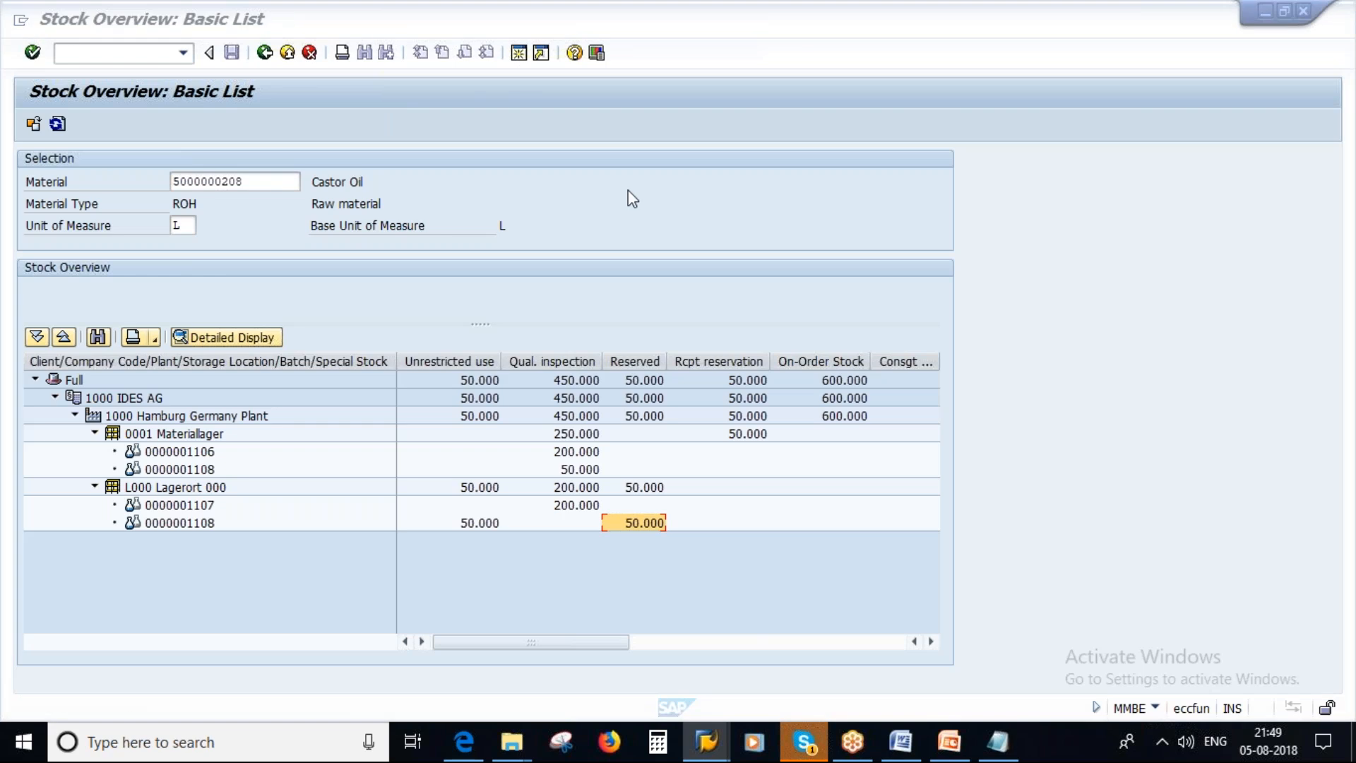
type("MIGO")
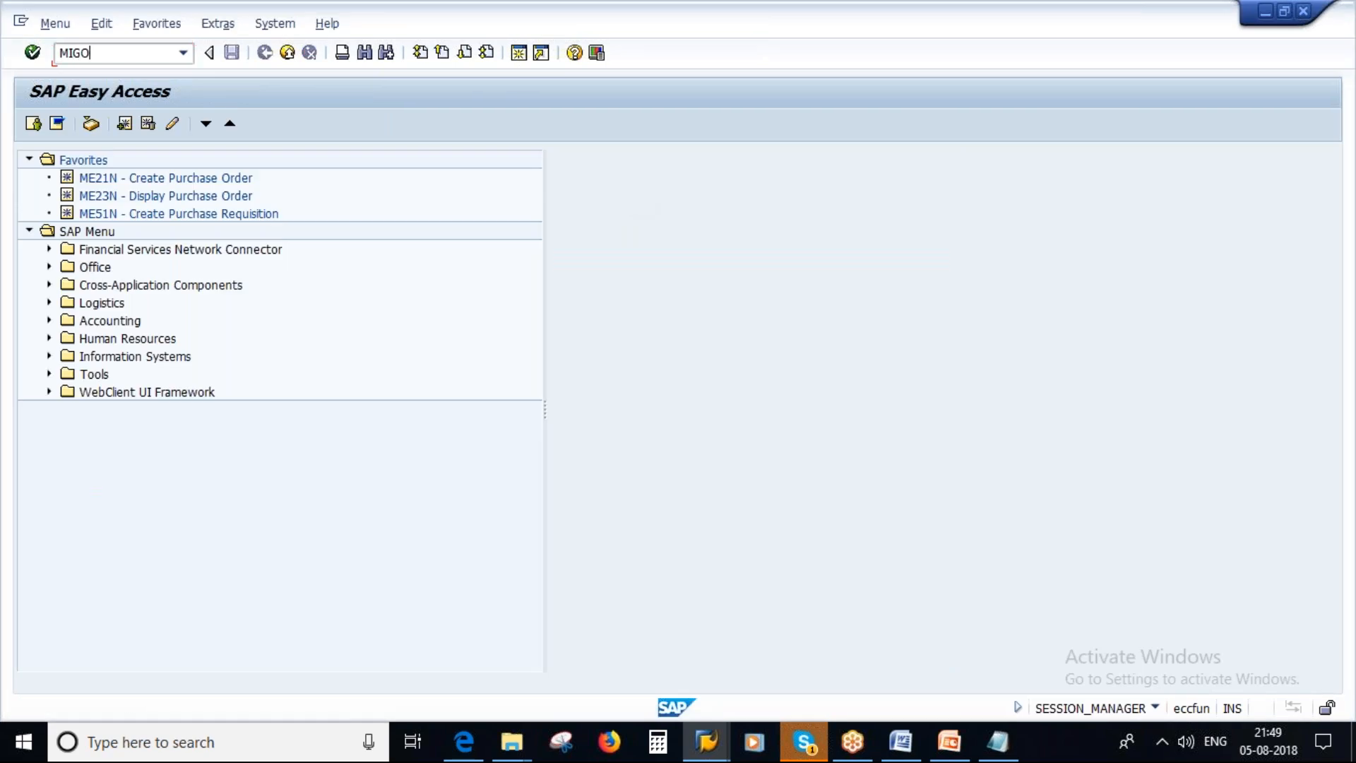
key("Return")
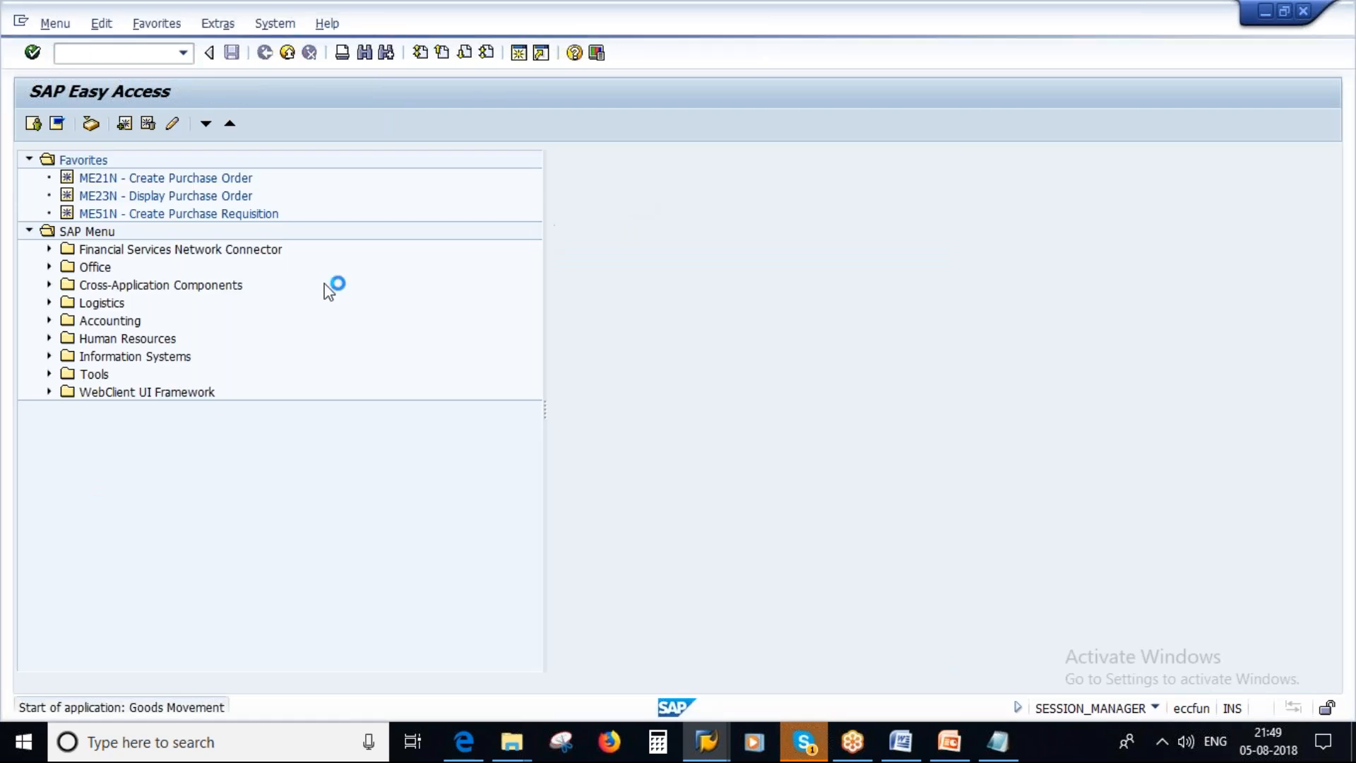
Set the goods movement action to Transfer Posting with Reservation as the reference document.
left_click(139, 160)
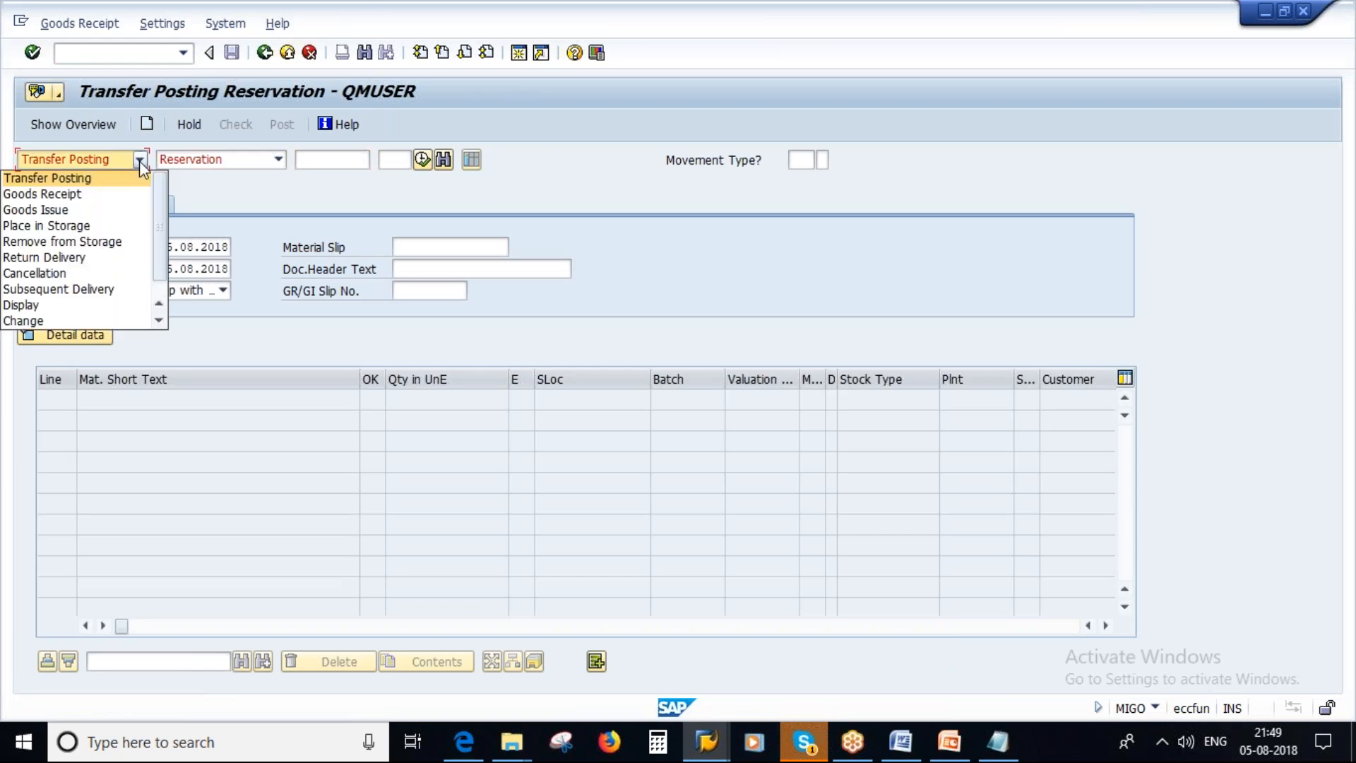
left_click(71, 178)
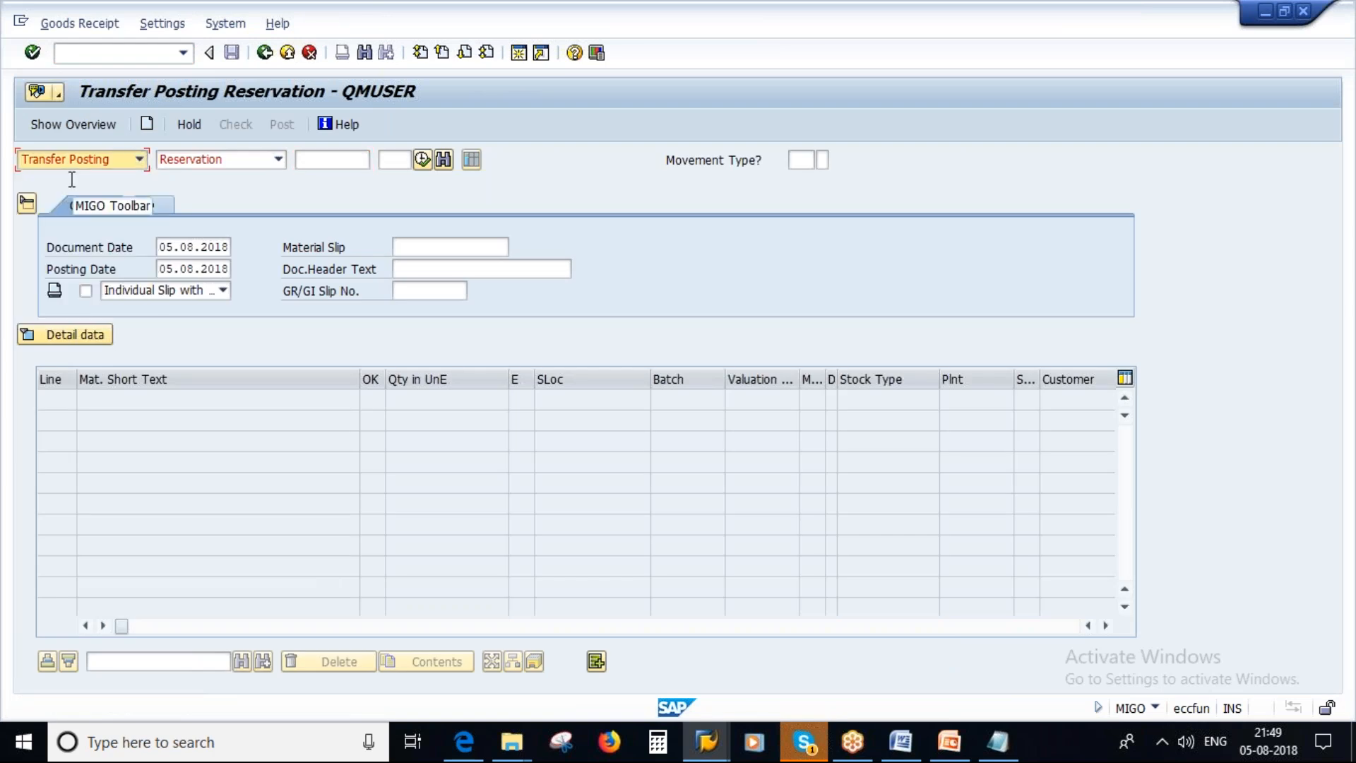
left_click(279, 159)
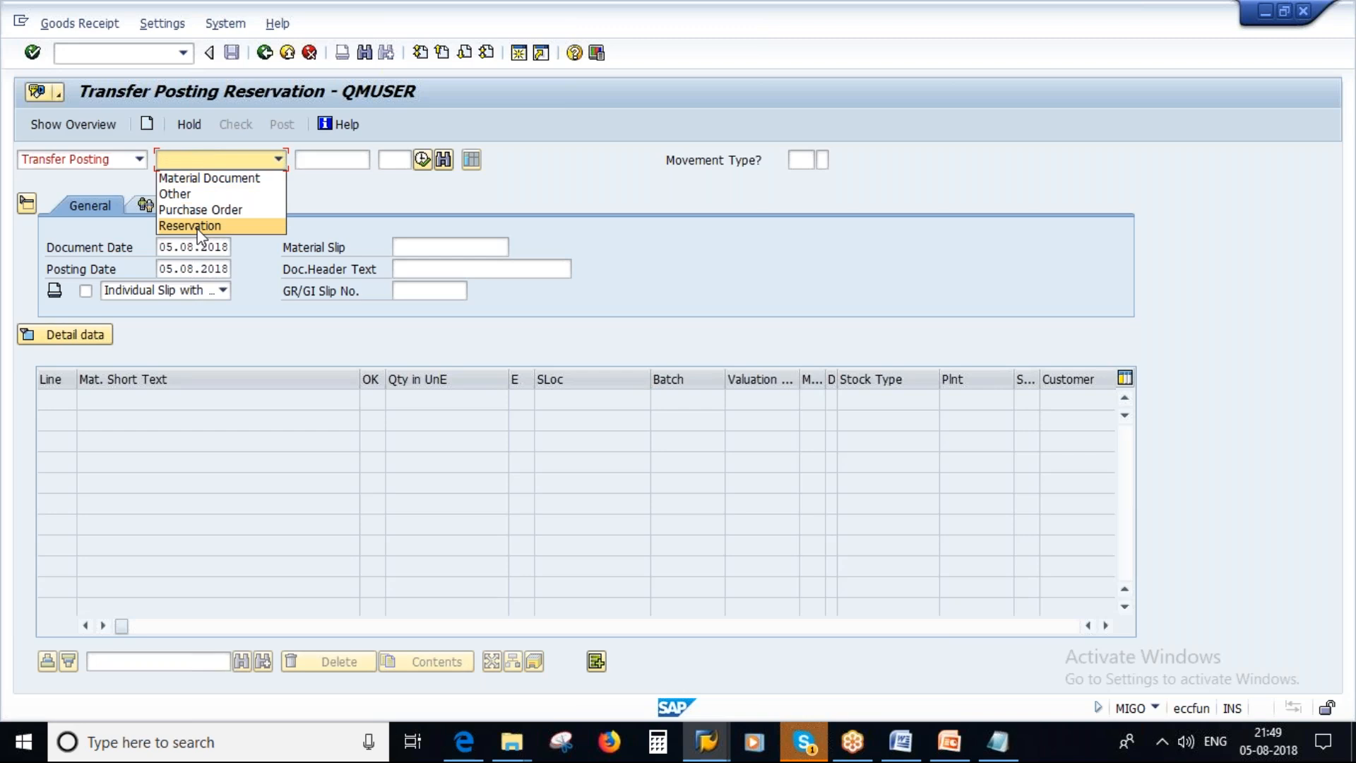
left_click(189, 225)
left_click(311, 162)
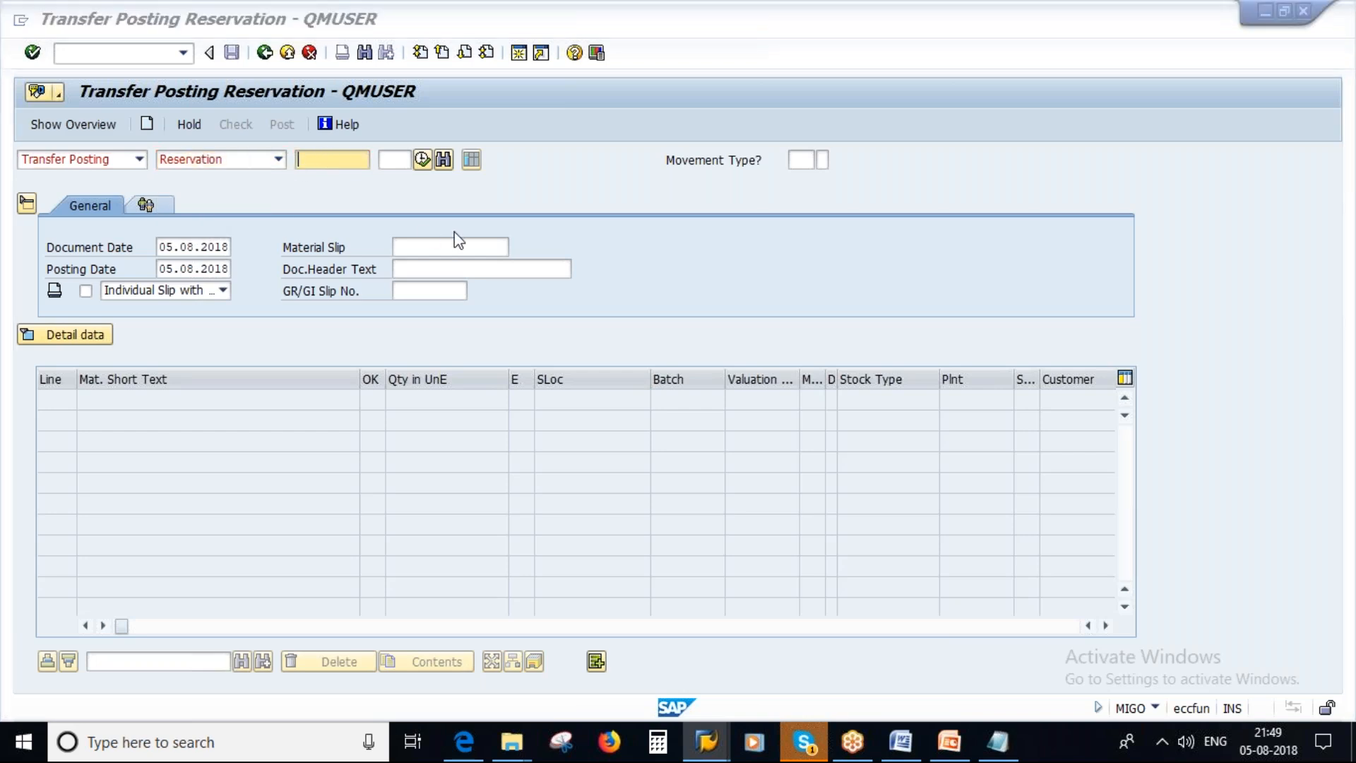
Look up the reservation number in the Display Reservation session and load reservation 91820 into the transfer posting.
key("alt+Tab")
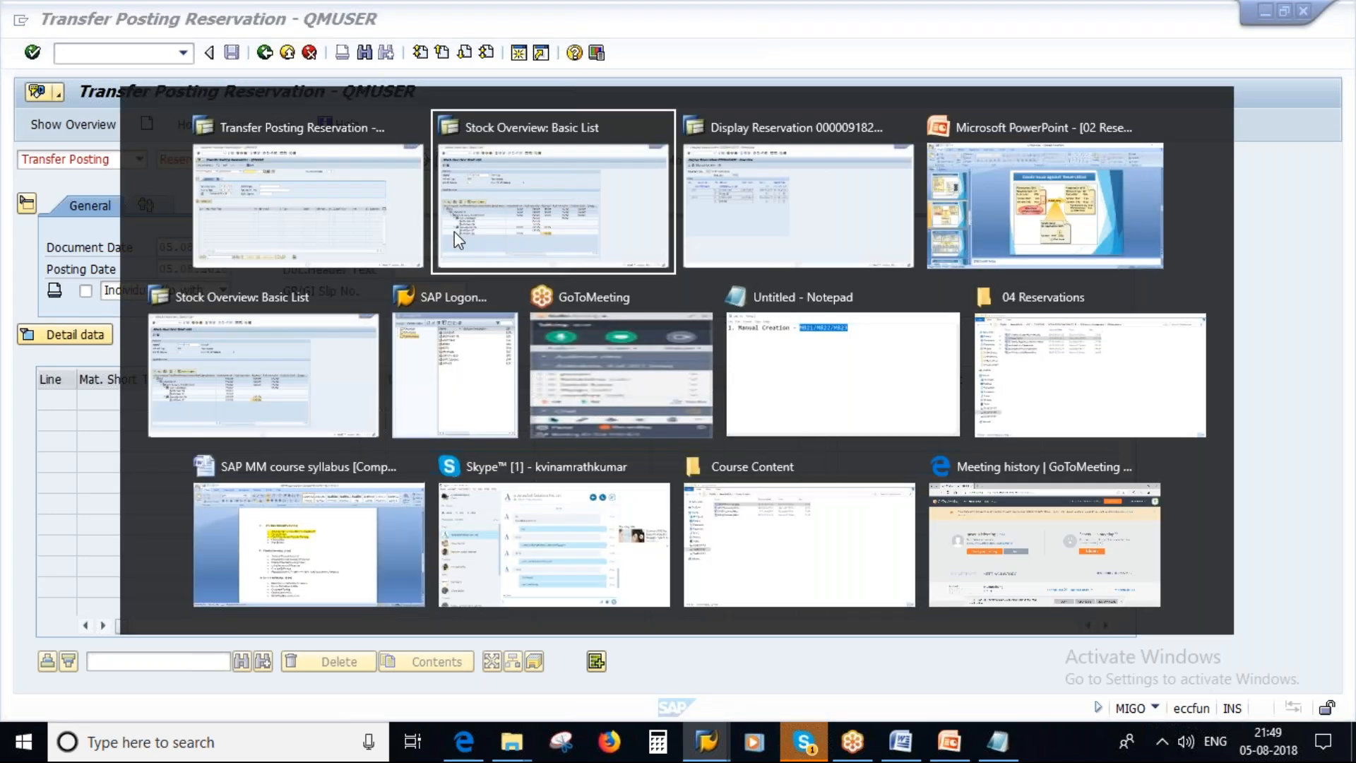
left_click(707, 742)
left_click(466, 646)
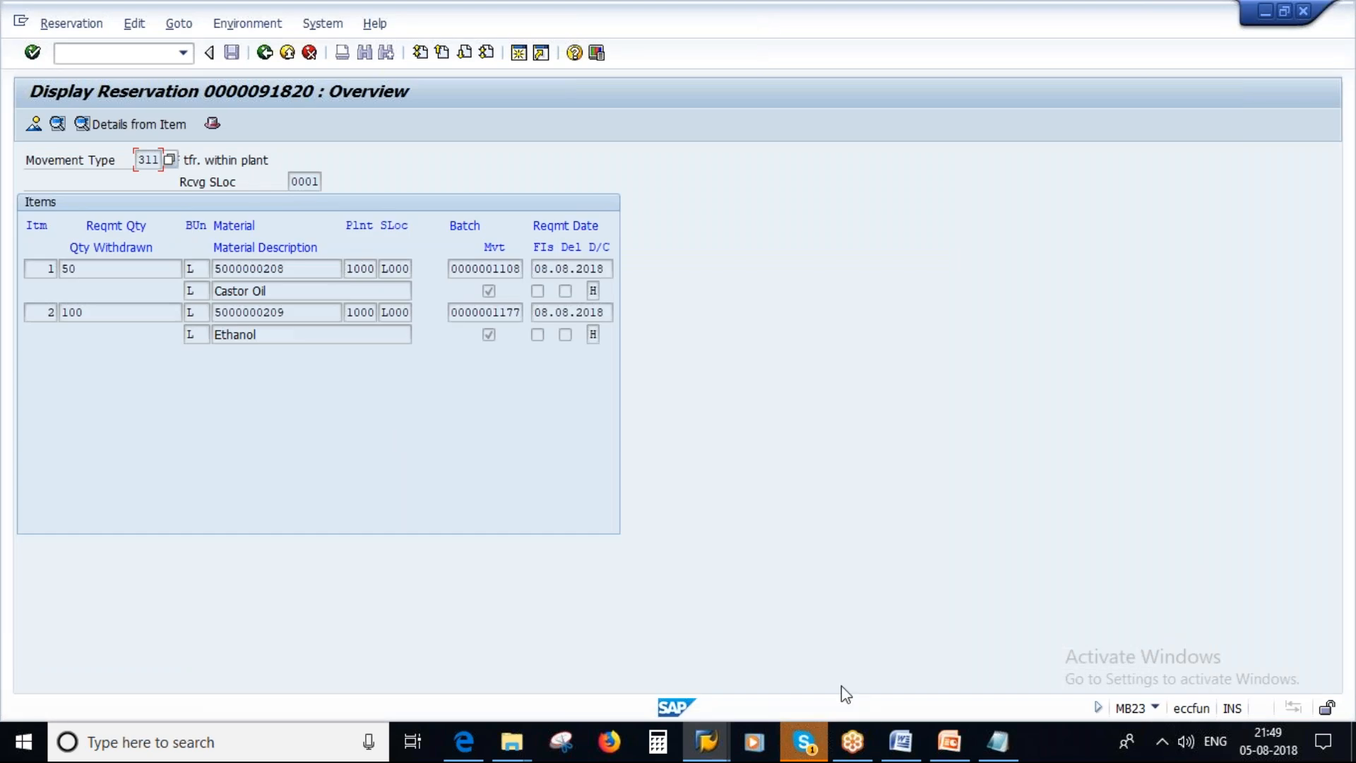
left_click(706, 741)
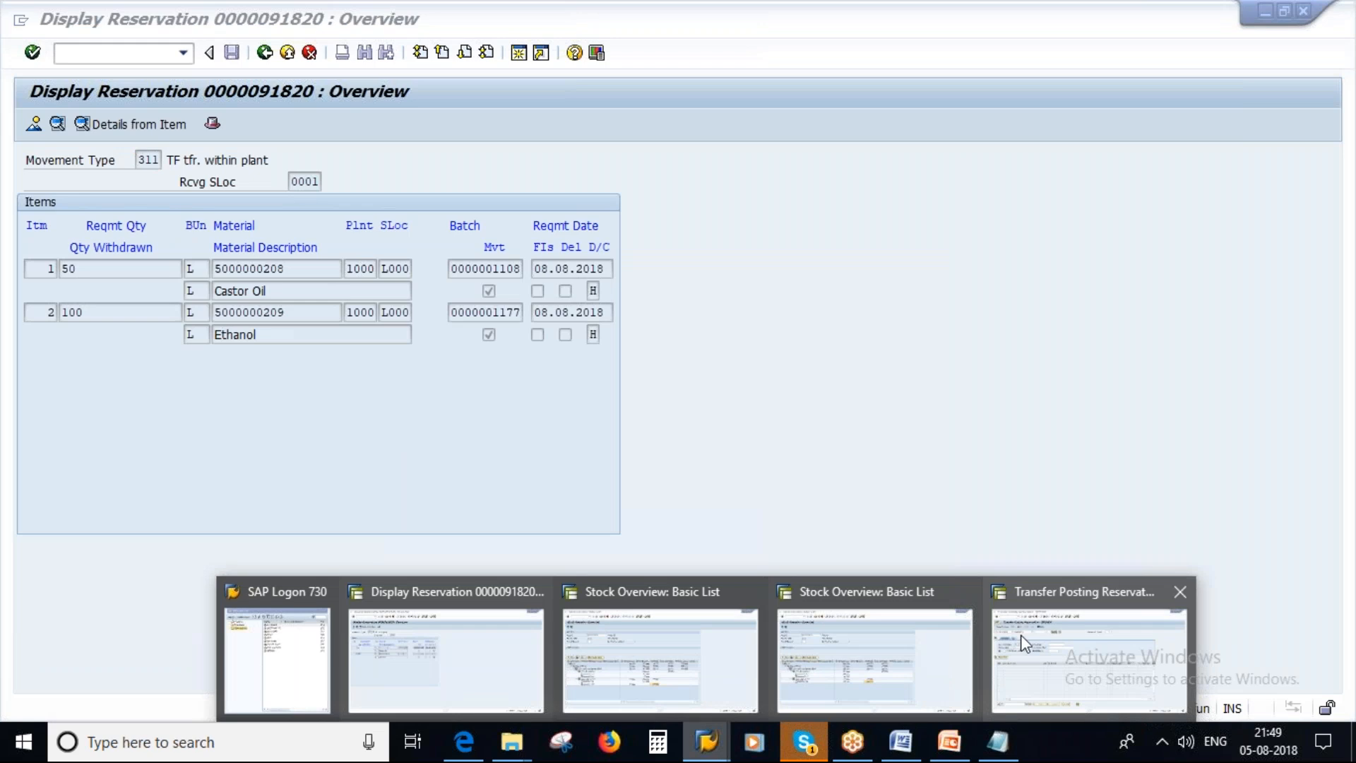
left_click(1088, 657)
type("91820")
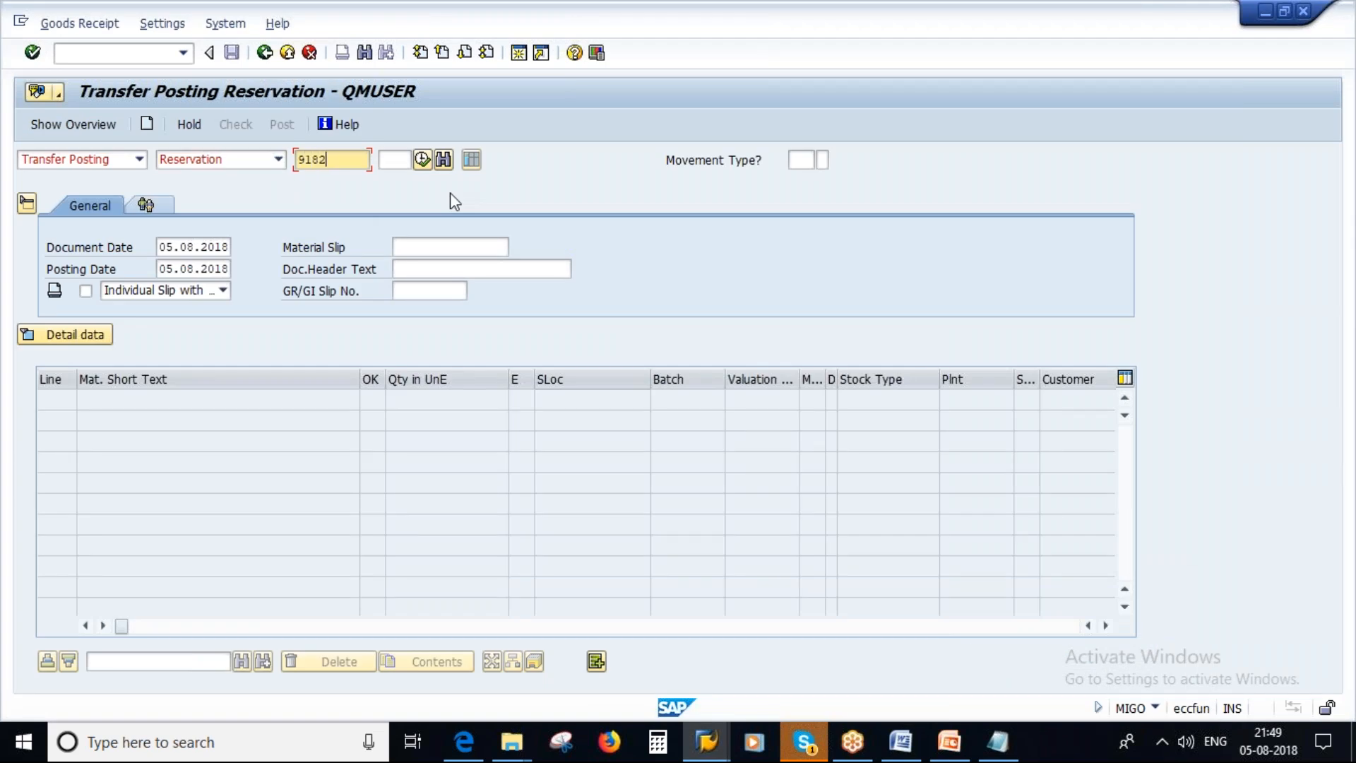
left_click(422, 160)
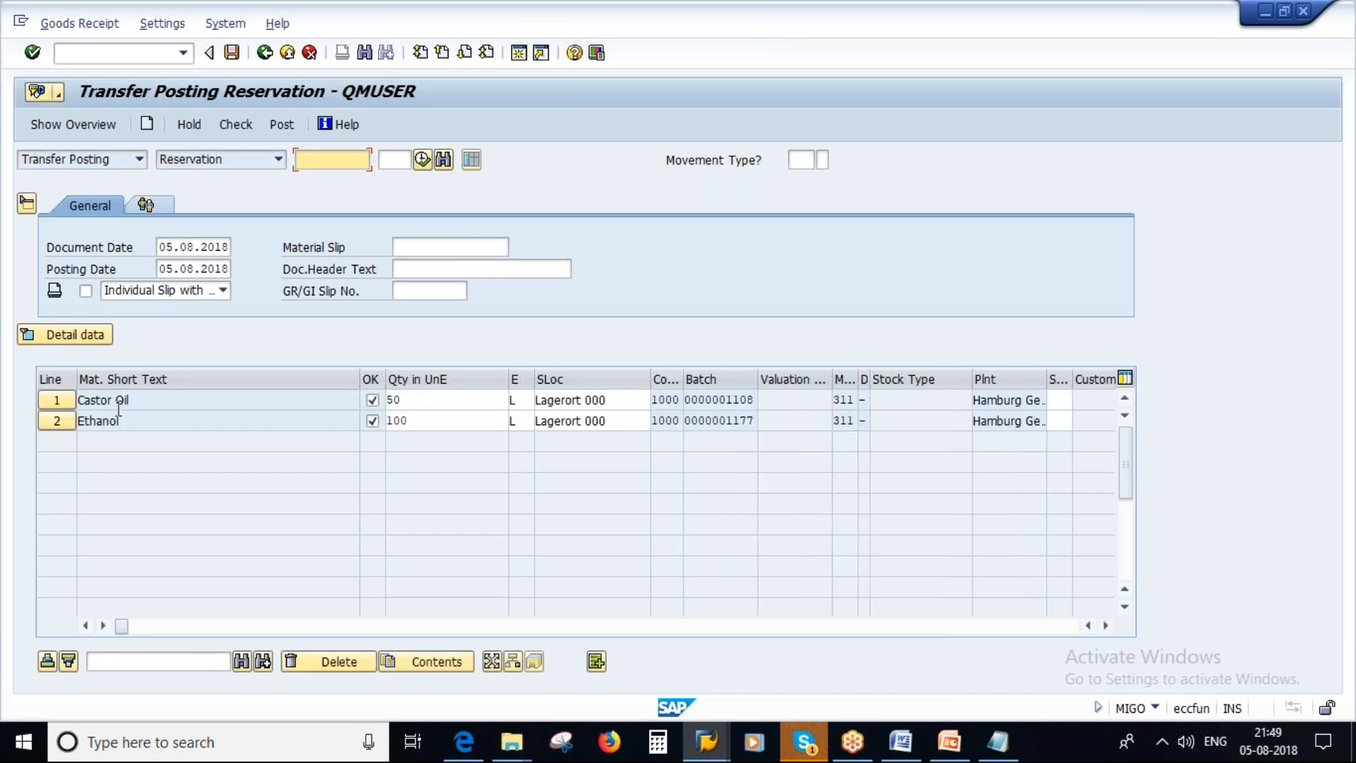
Review both item quantities and clear the OK mark for Castor Oil so only the Ethanol line is posted.
left_click(424, 408)
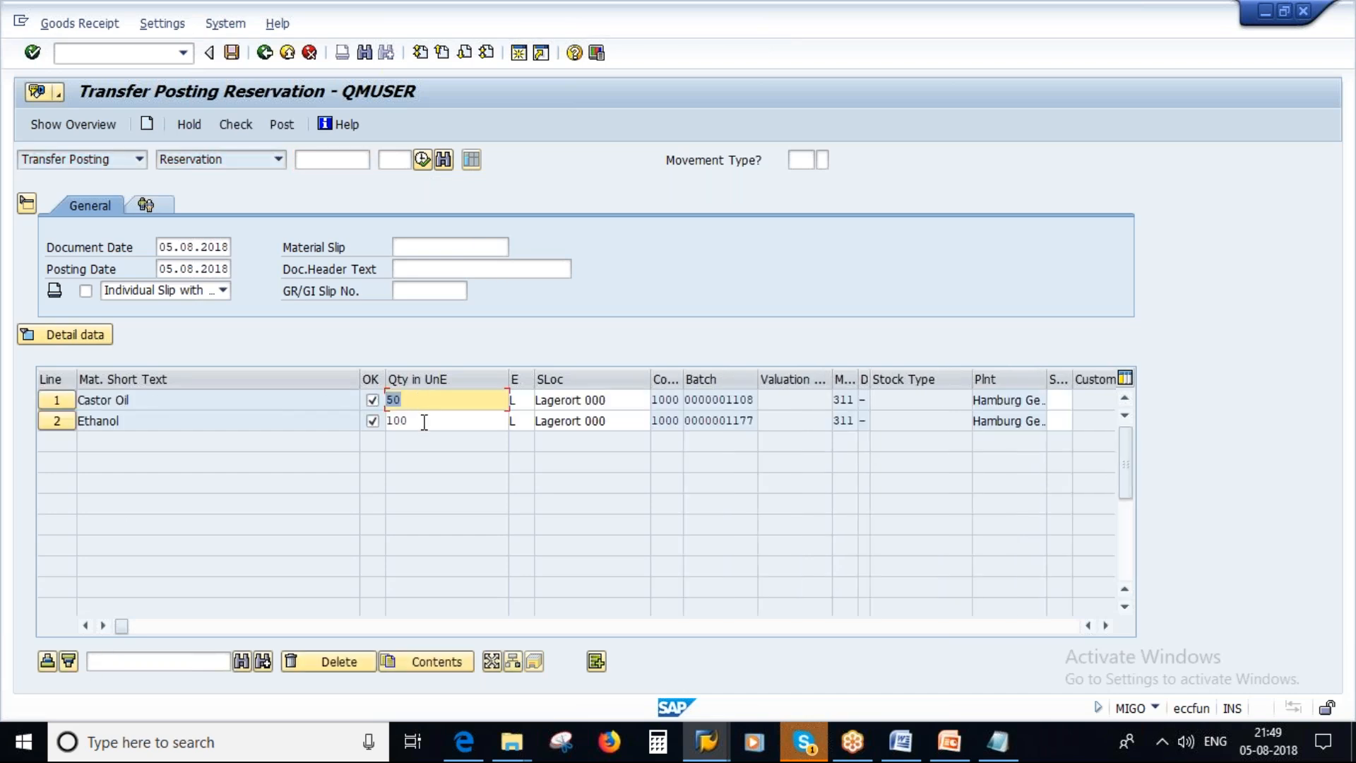
left_click(424, 424)
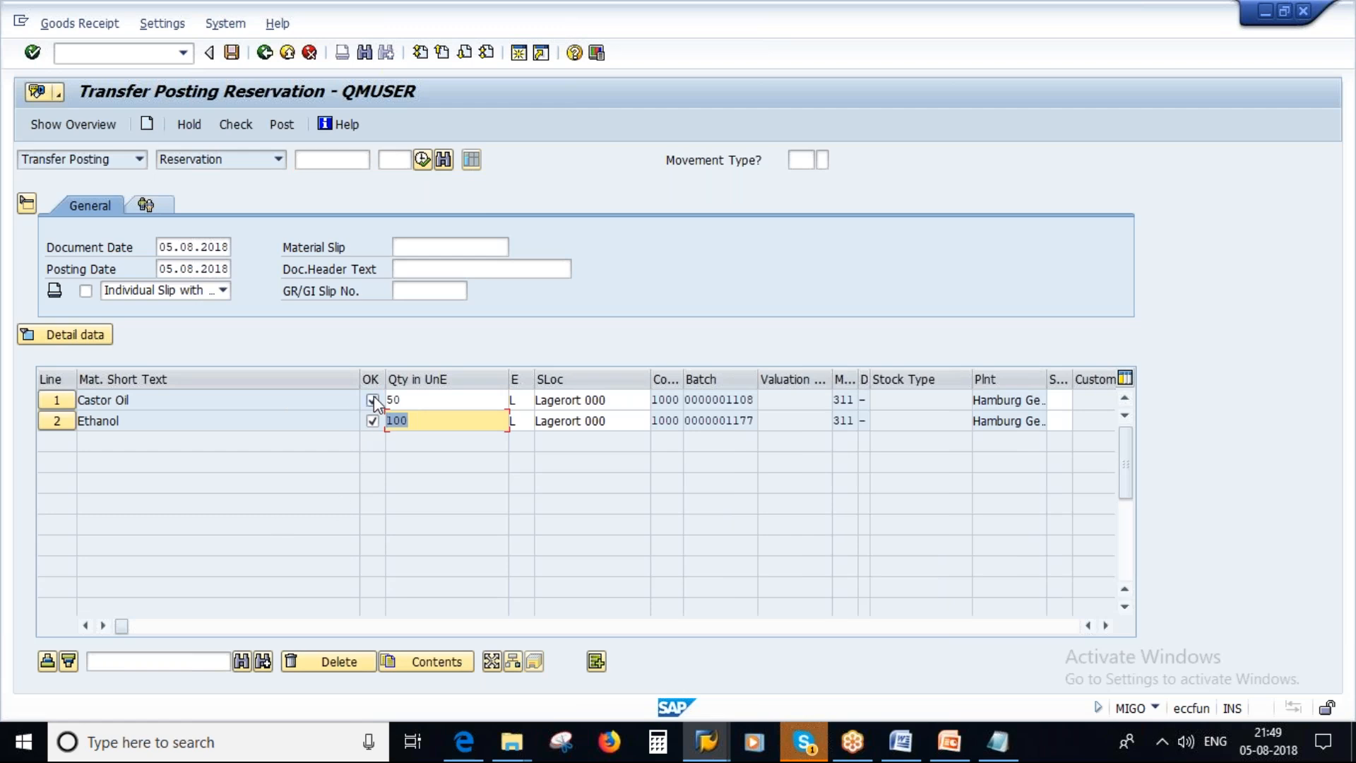
left_click(372, 401)
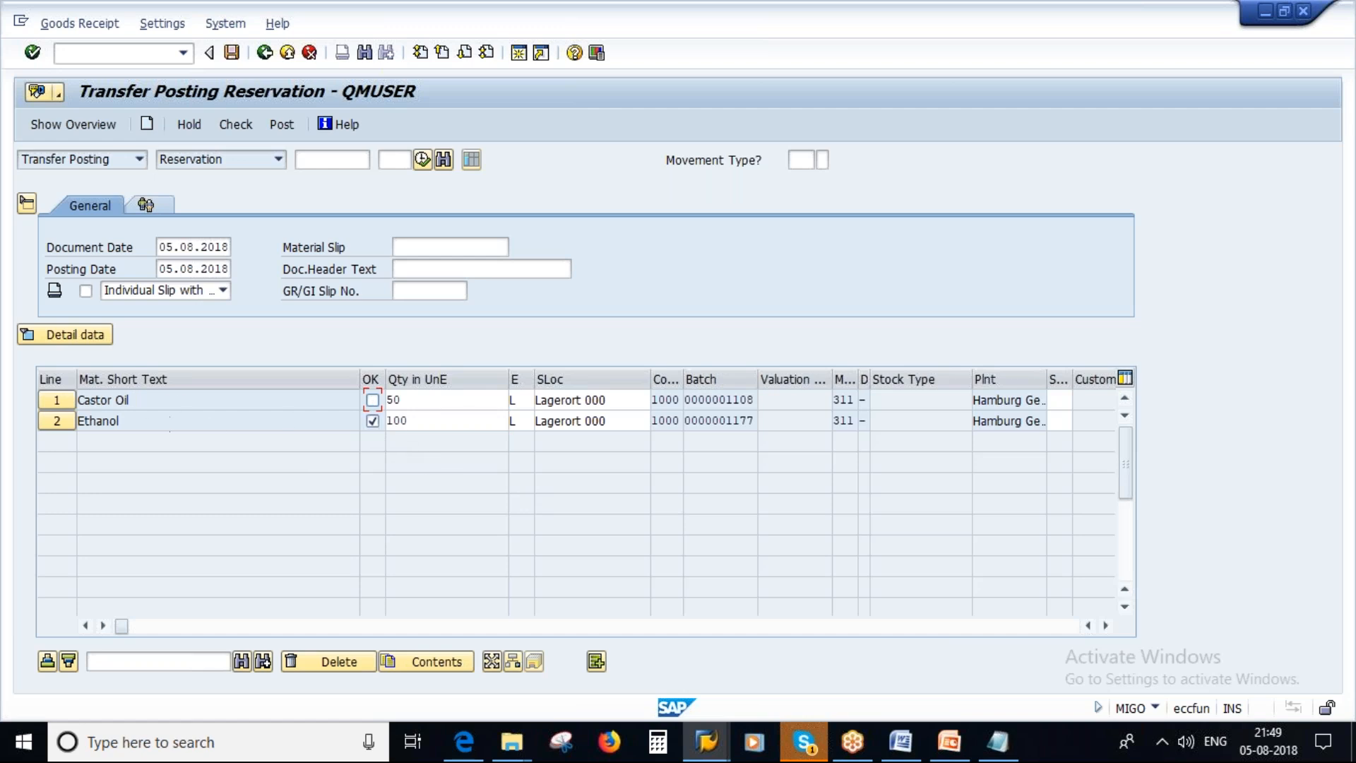
double_click(411, 420)
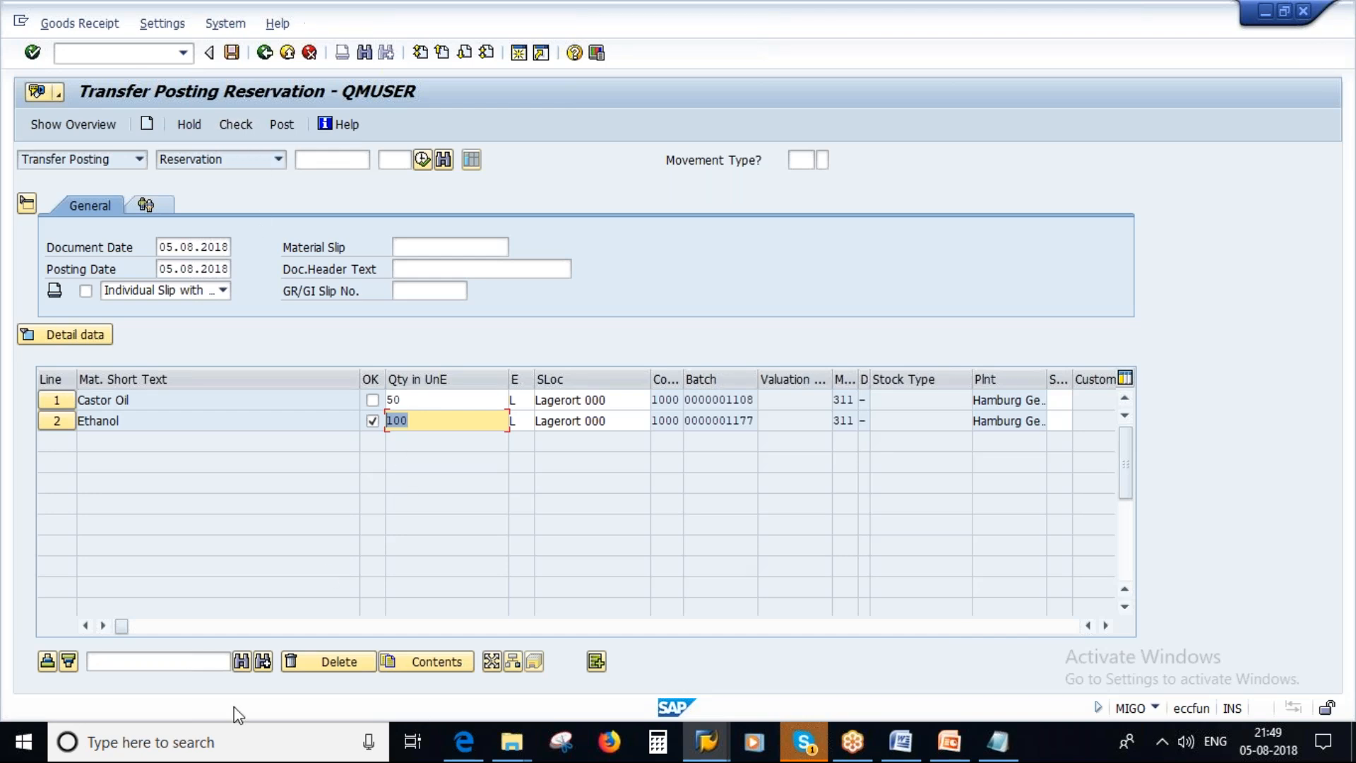
mouse_move(126, 627)
left_mouse_down()
mouse_move(216, 629)
mouse_move(121, 628)
left_mouse_up()
left_click_drag(692, 422, 767, 422)
key("ctrl+c")
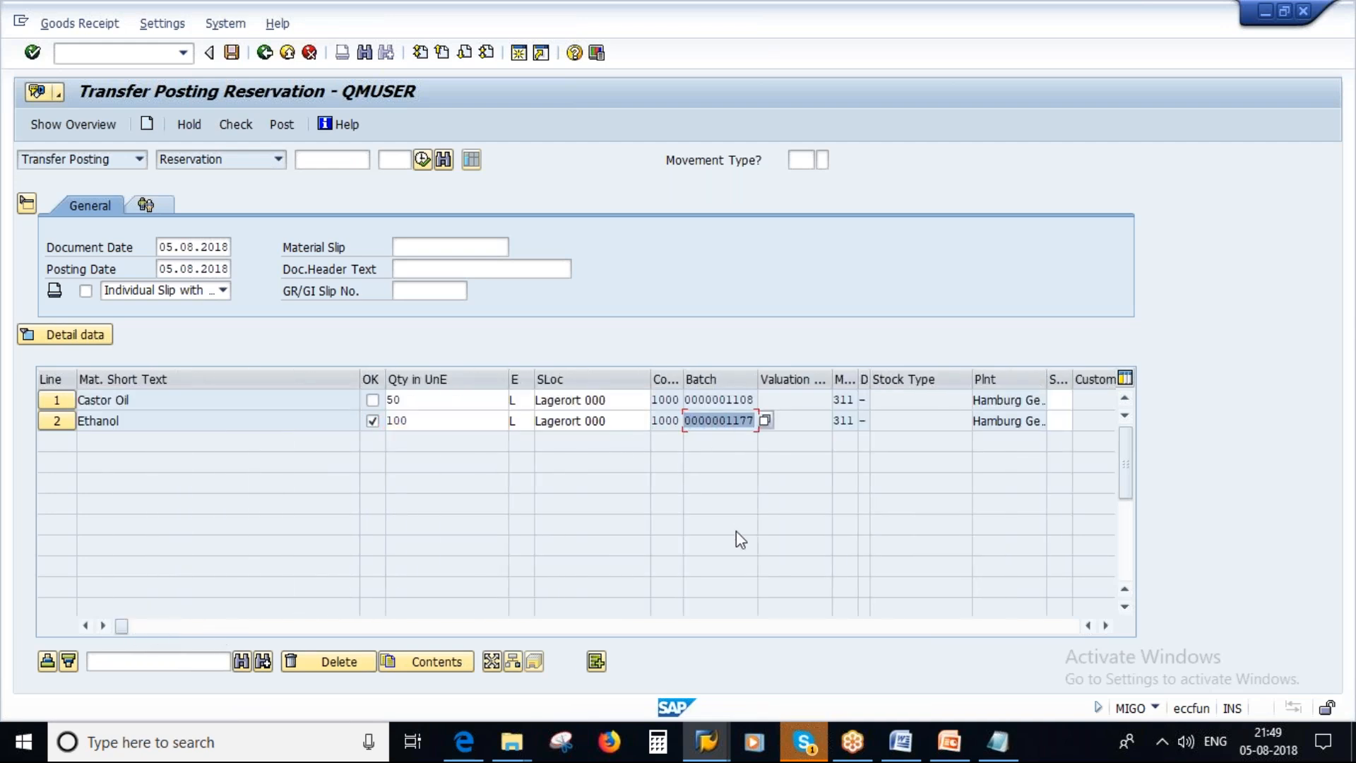
left_click_drag(122, 626, 457, 629)
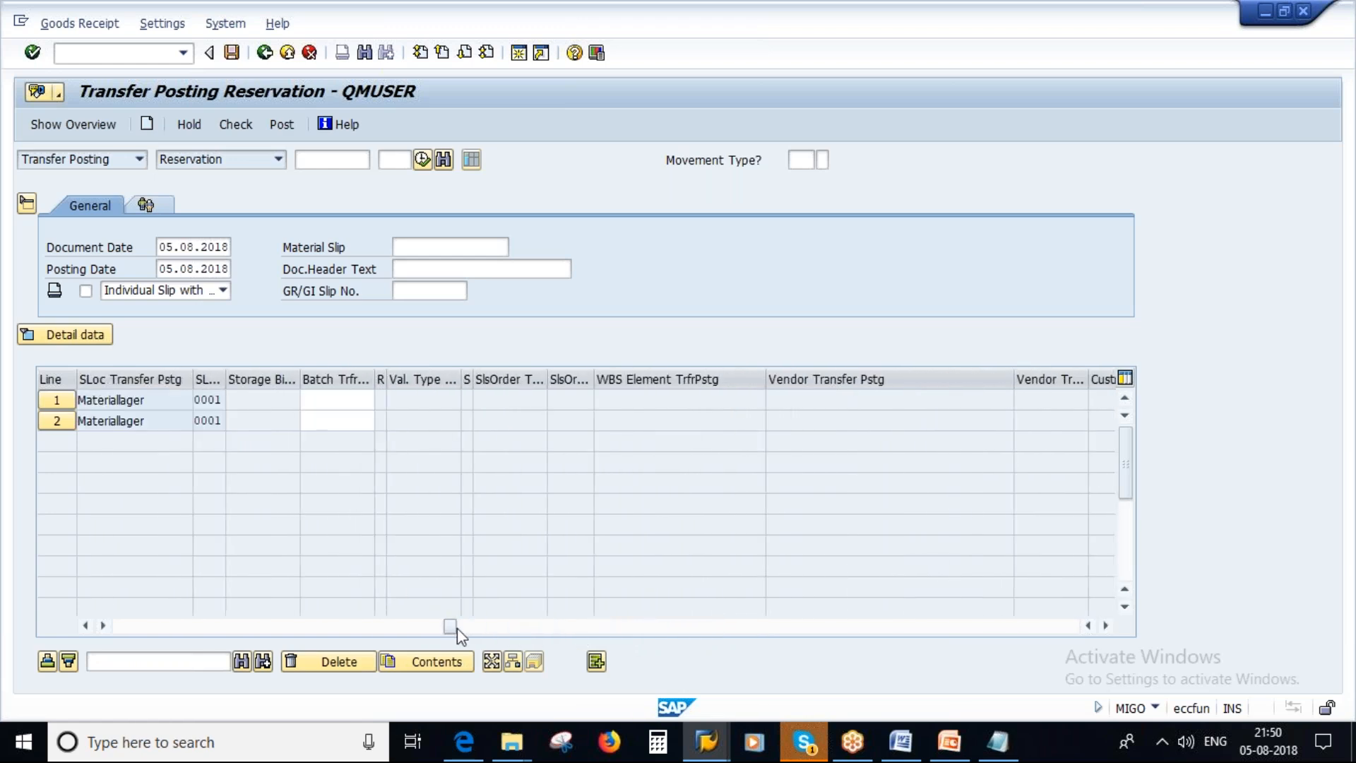
left_click(335, 421)
key("ctrl+v")
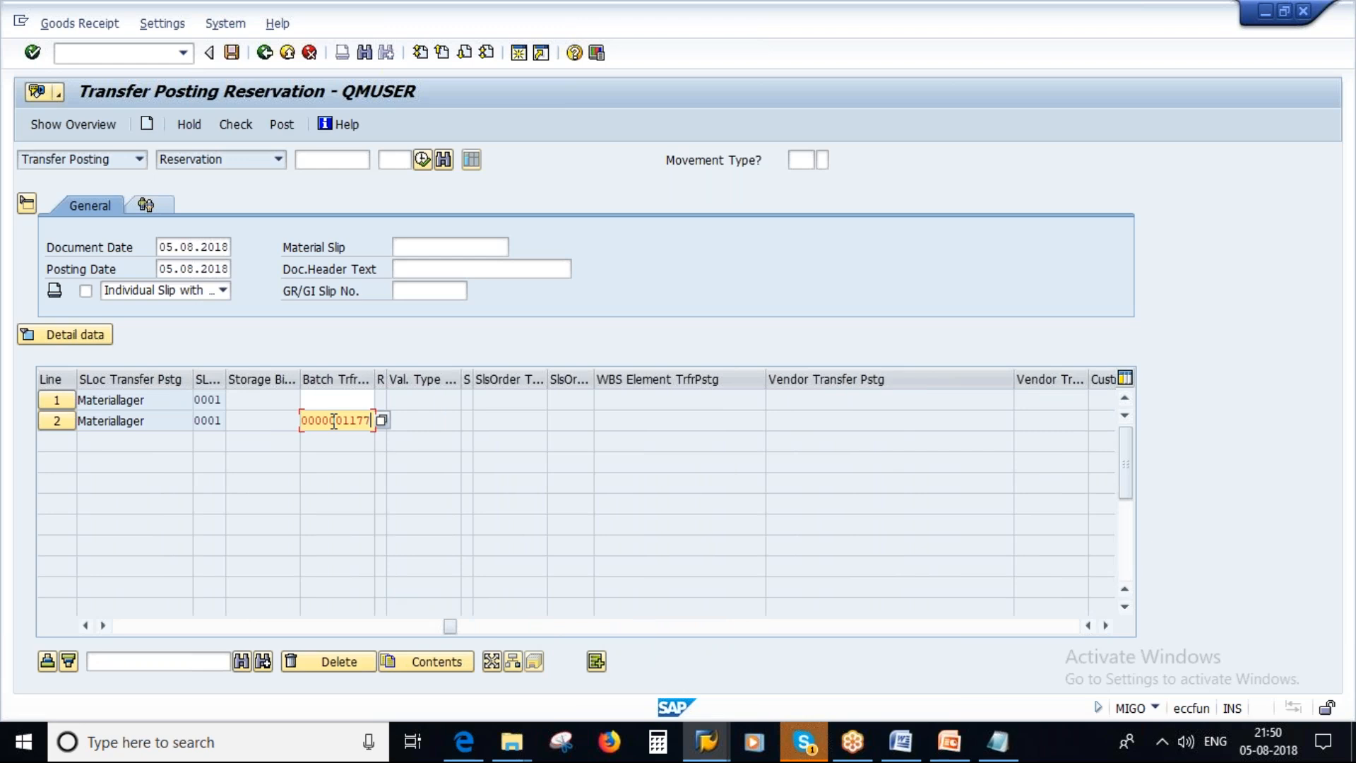
left_click(517, 499)
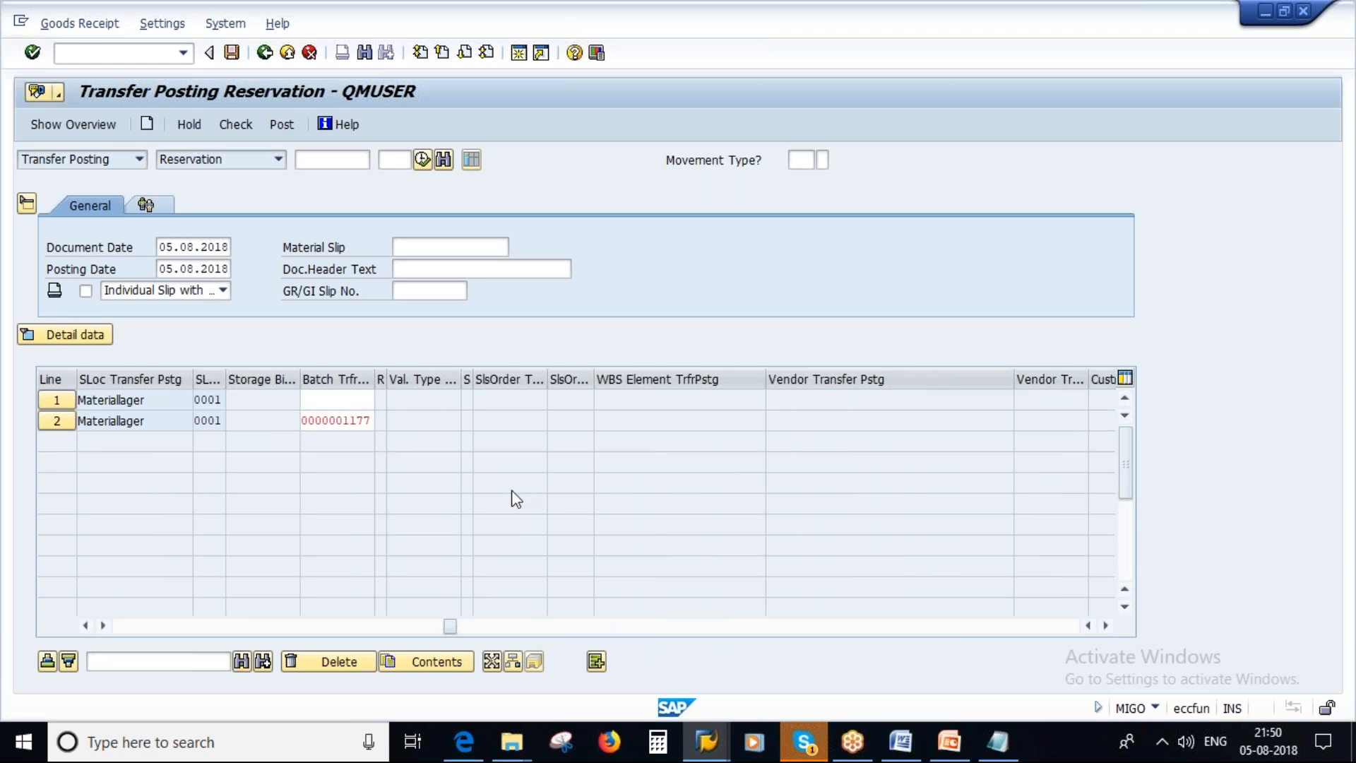
Check the transfer posting, close the log and review Ethanol's quantity in line 2.
left_click(236, 125)
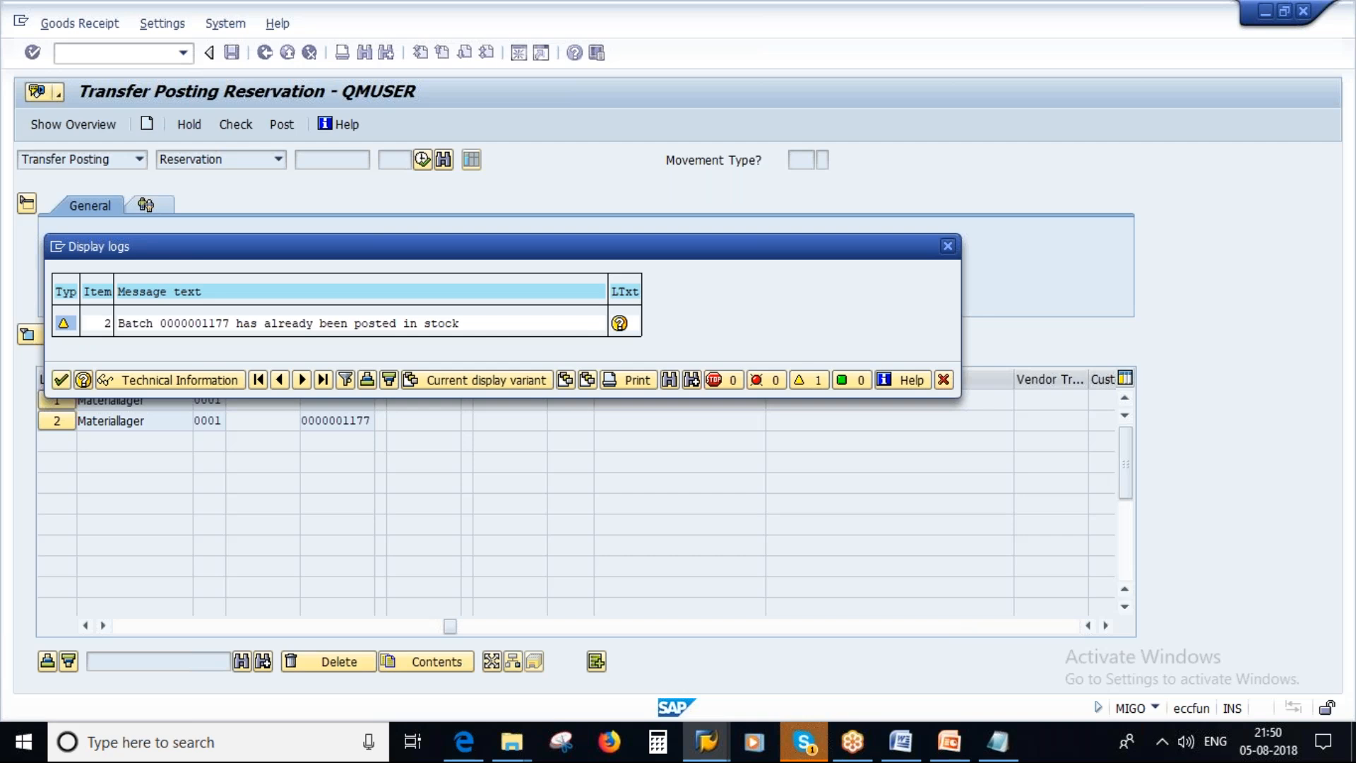
left_click(61, 380)
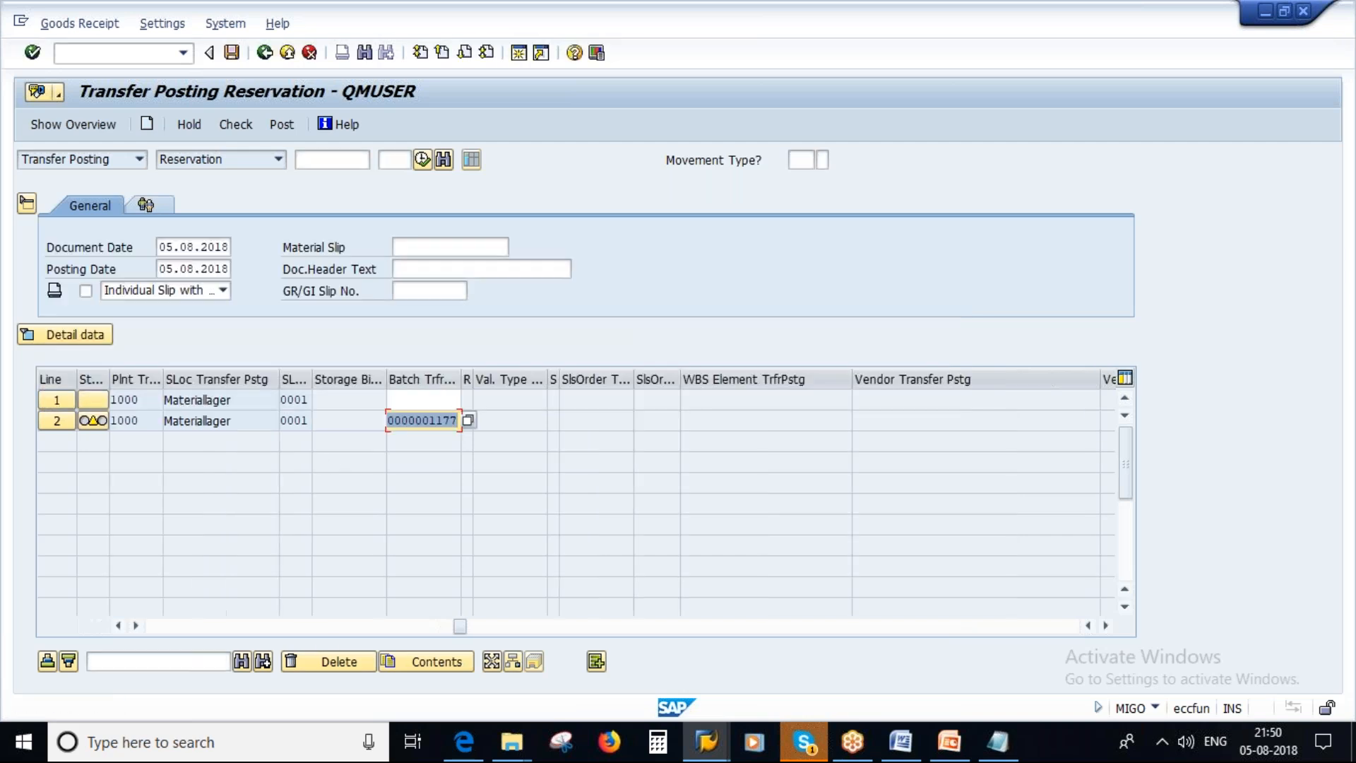
left_click_drag(460, 626, 154, 626)
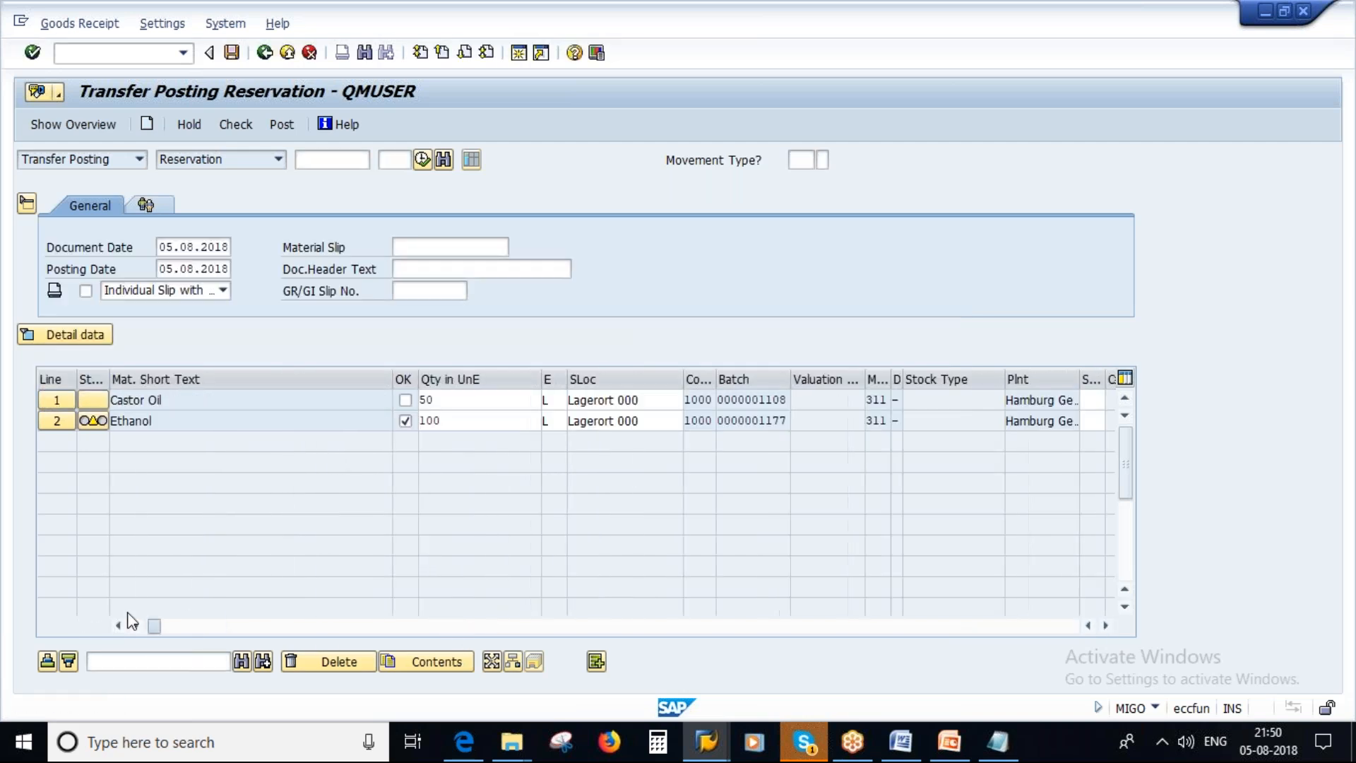
left_click(448, 422)
double_click(448, 422)
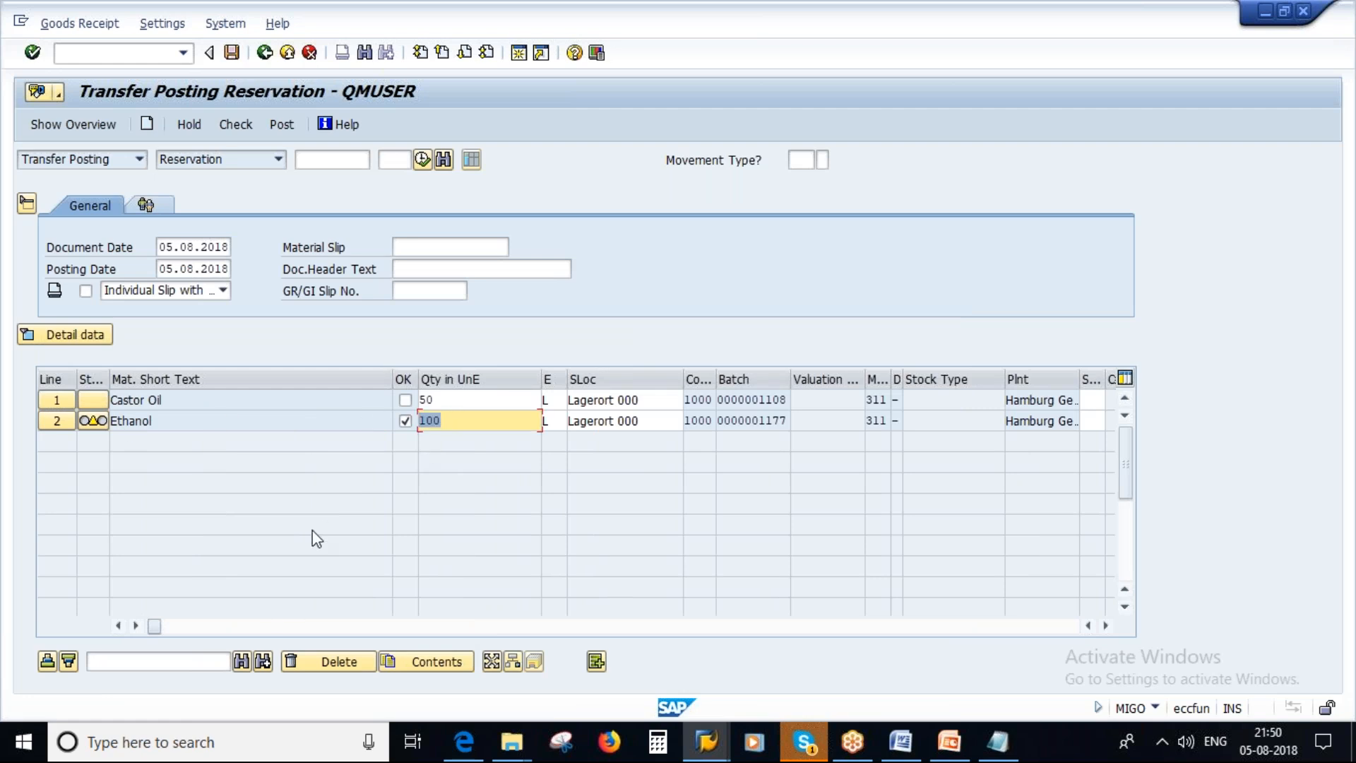
Verify Ethanol's quantity once more and post the transfer against the reservation.
left_click(453, 420)
double_click(452, 420)
left_click(229, 123)
left_click(61, 381)
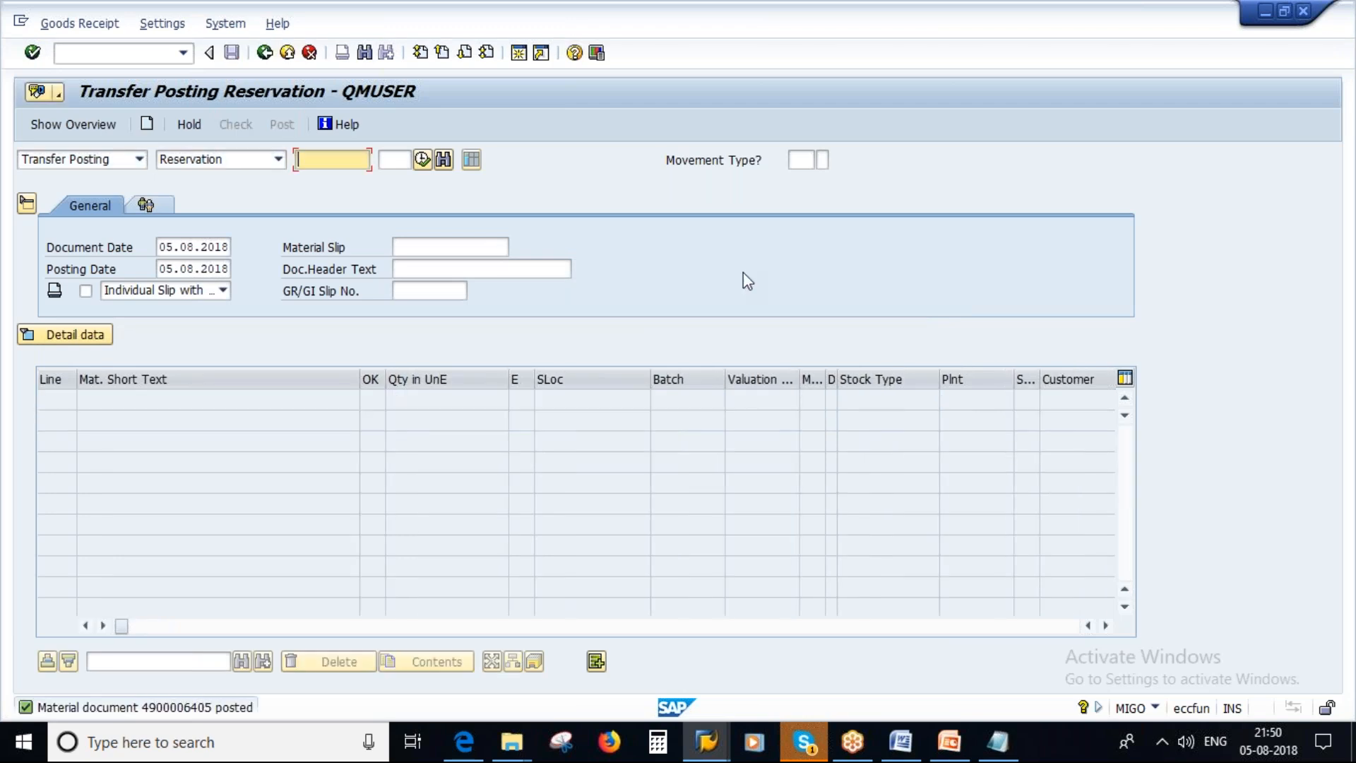
Switch to the Display Reservation session and redisplay reservation 91820 with updated data.
left_click(706, 740)
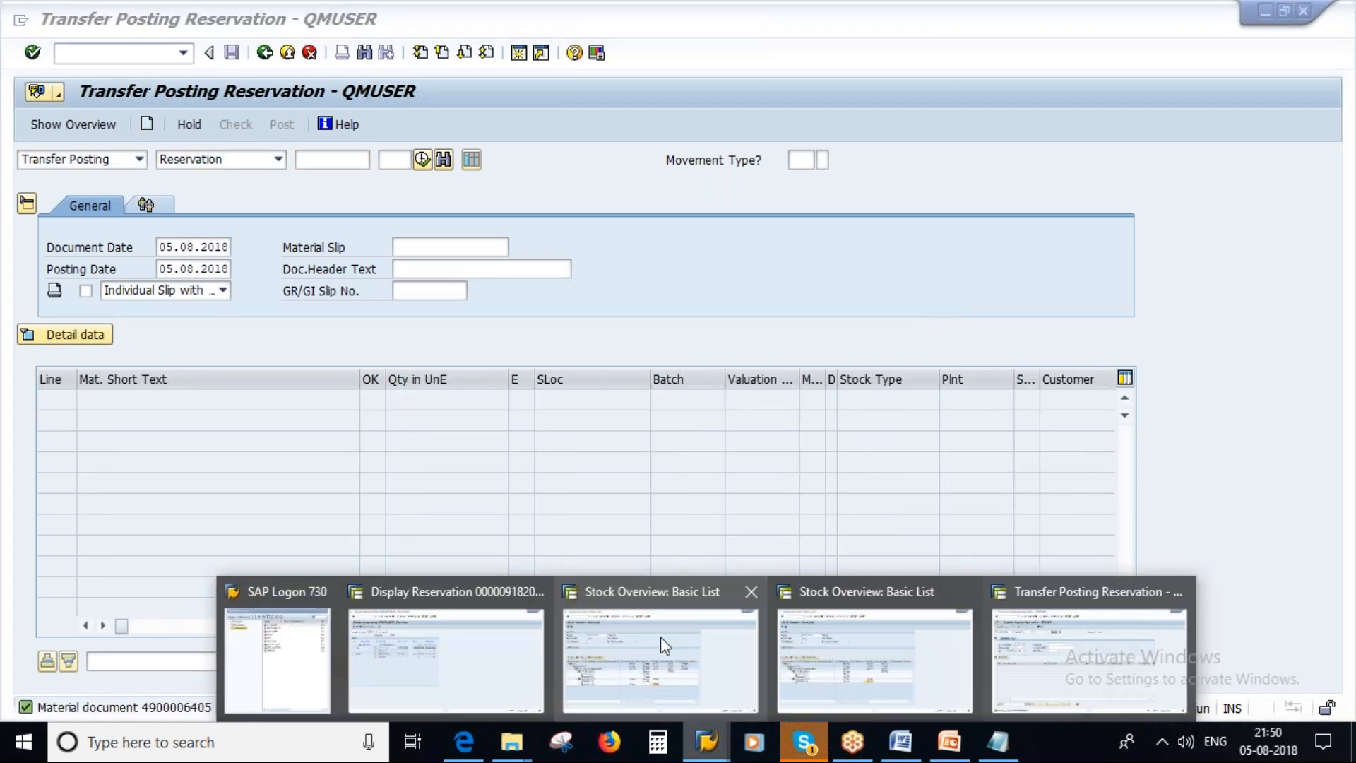
left_click(445, 657)
left_click(265, 53)
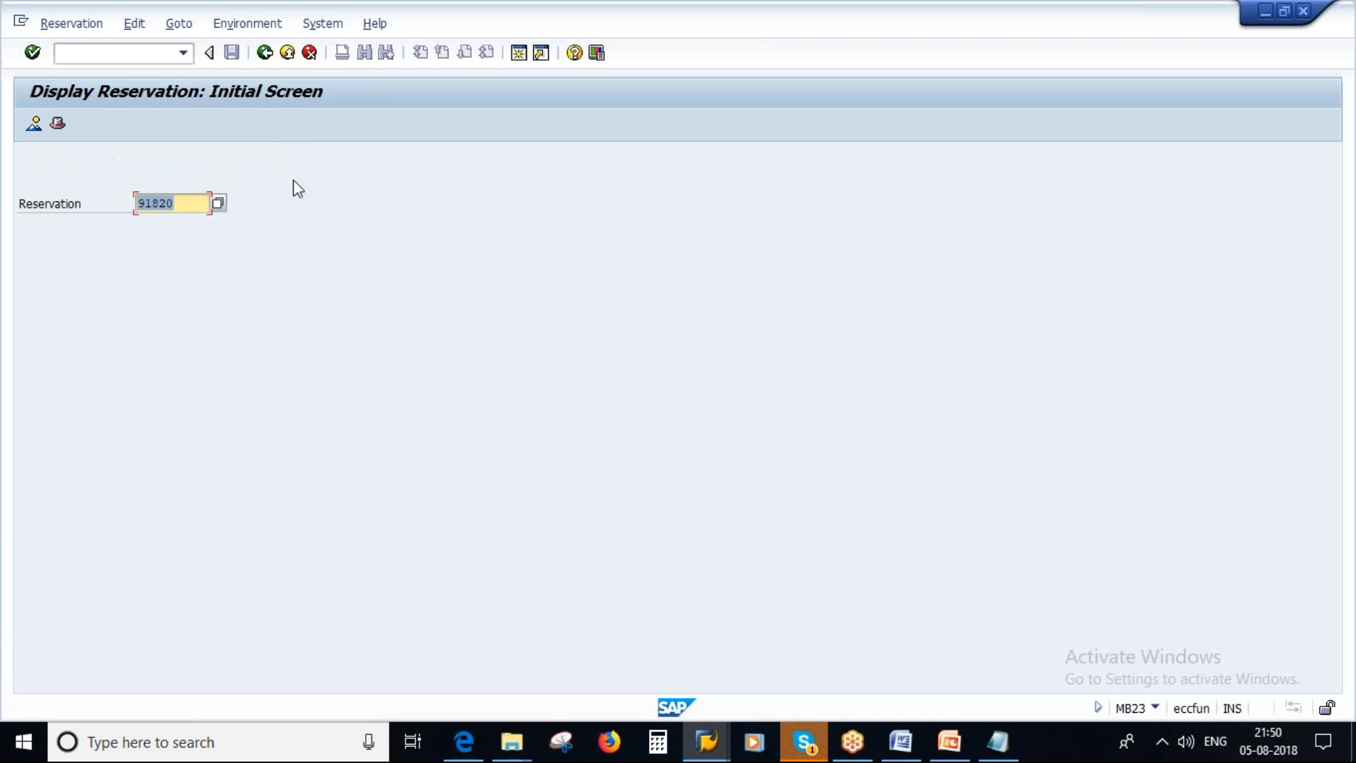
key("Return")
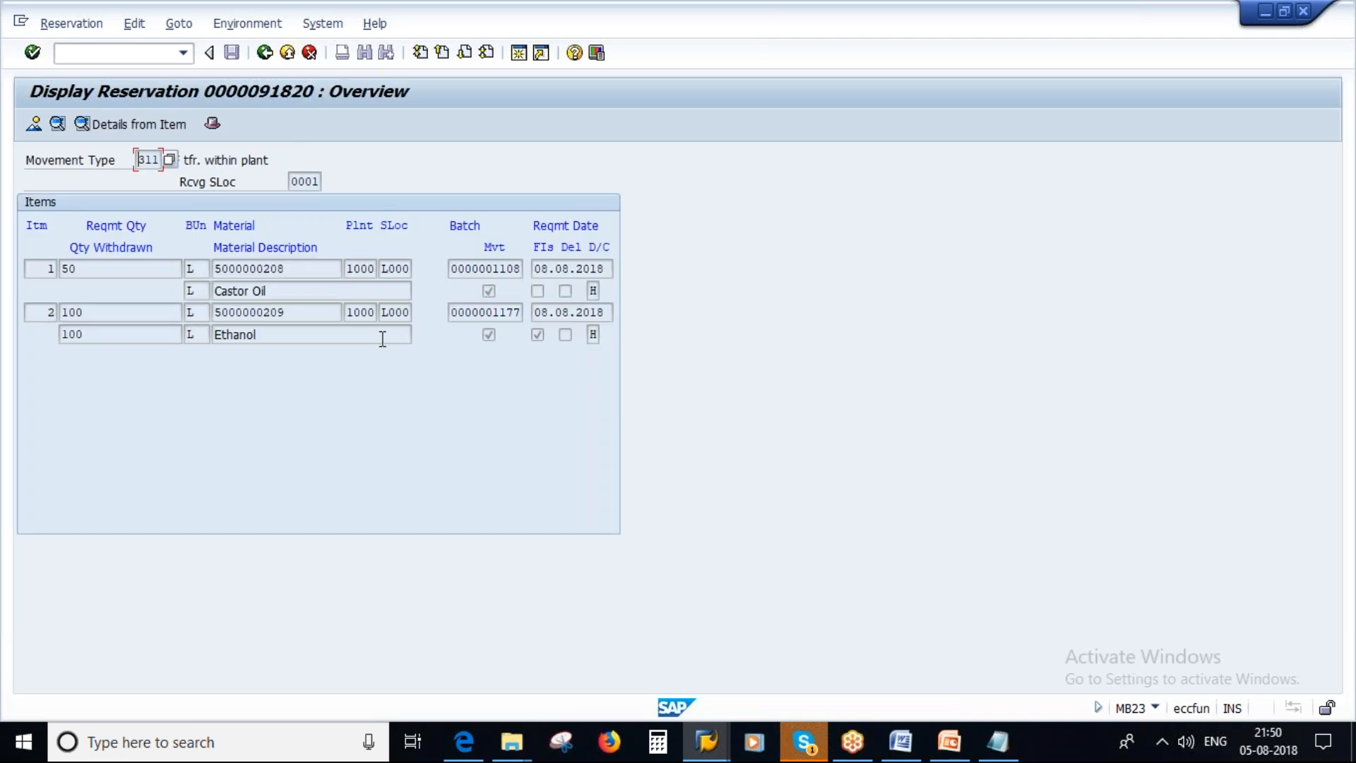
Examine item 2's details, including its withdrawal quantity and Final Issue indicator, and return to the item overview.
double_click(44, 312)
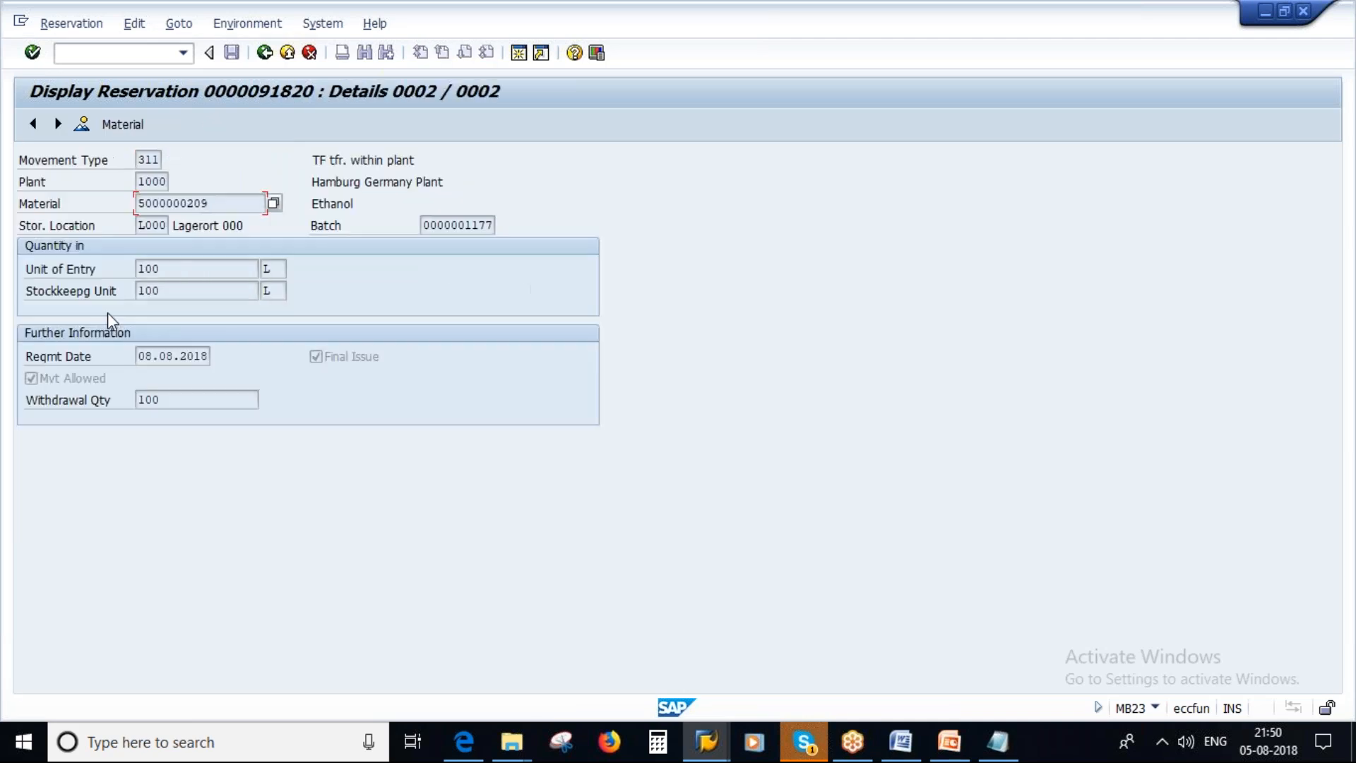
left_click(264, 52)
left_click_drag(91, 312, 47, 332)
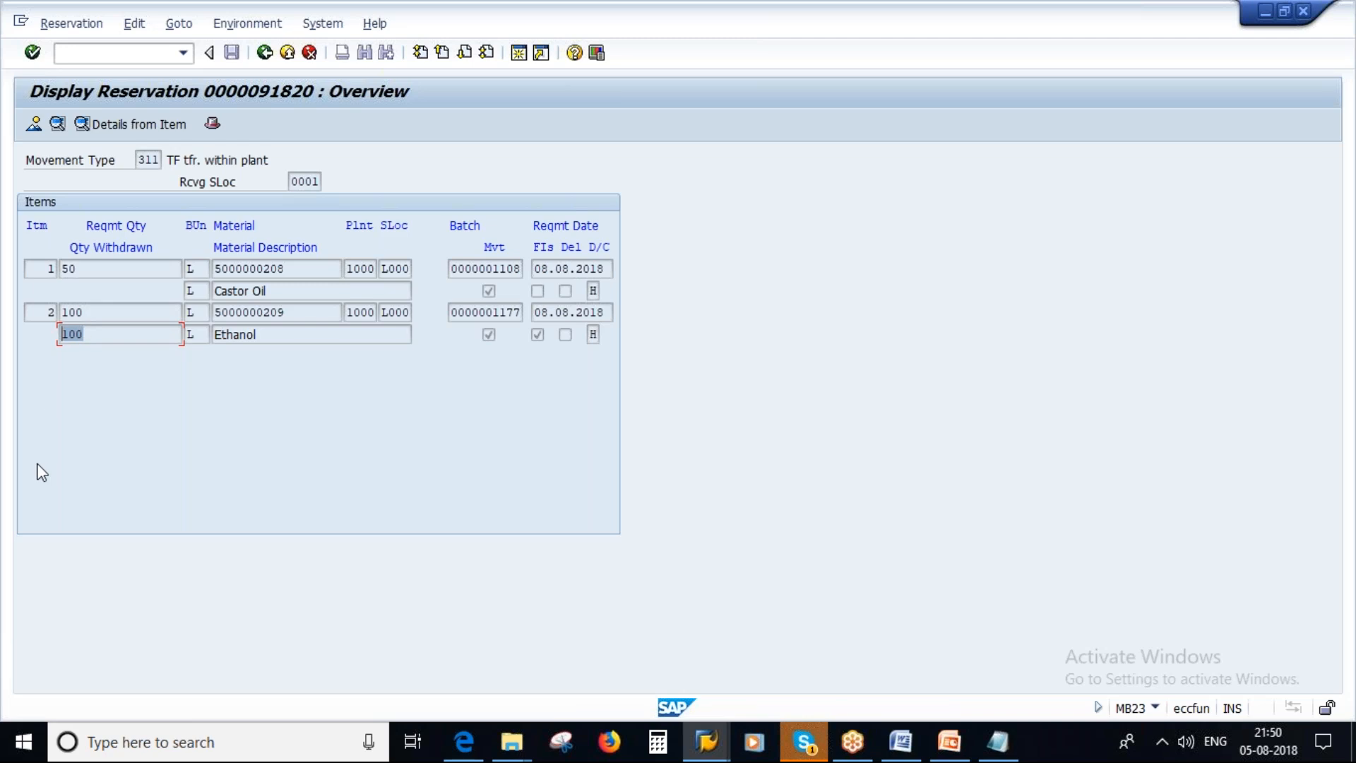
Compare Ethanol's withdrawn quantity with the Goods Issue against Reservation slide in PowerPoint and return to the SAP reservation overview.
left_click(94, 333)
double_click(94, 334)
left_click(964, 743)
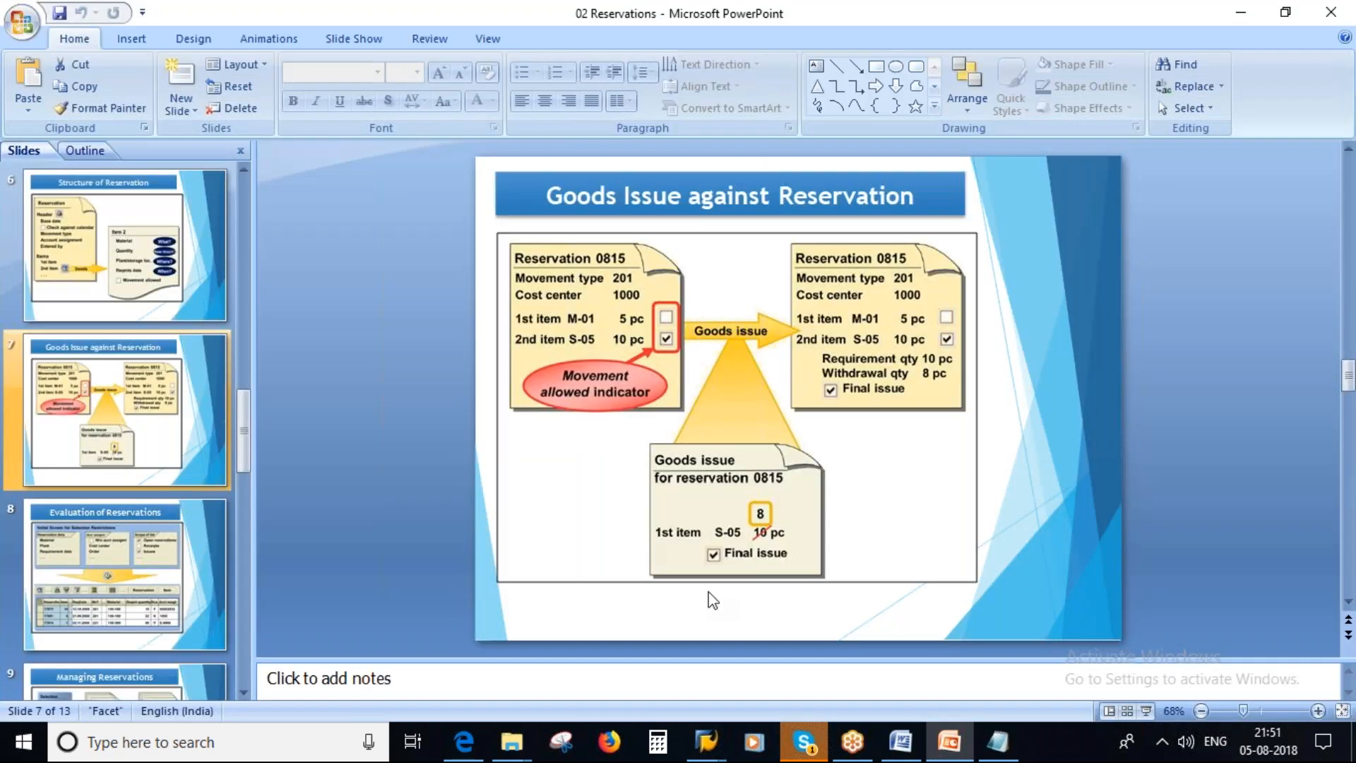
key("alt+Tab")
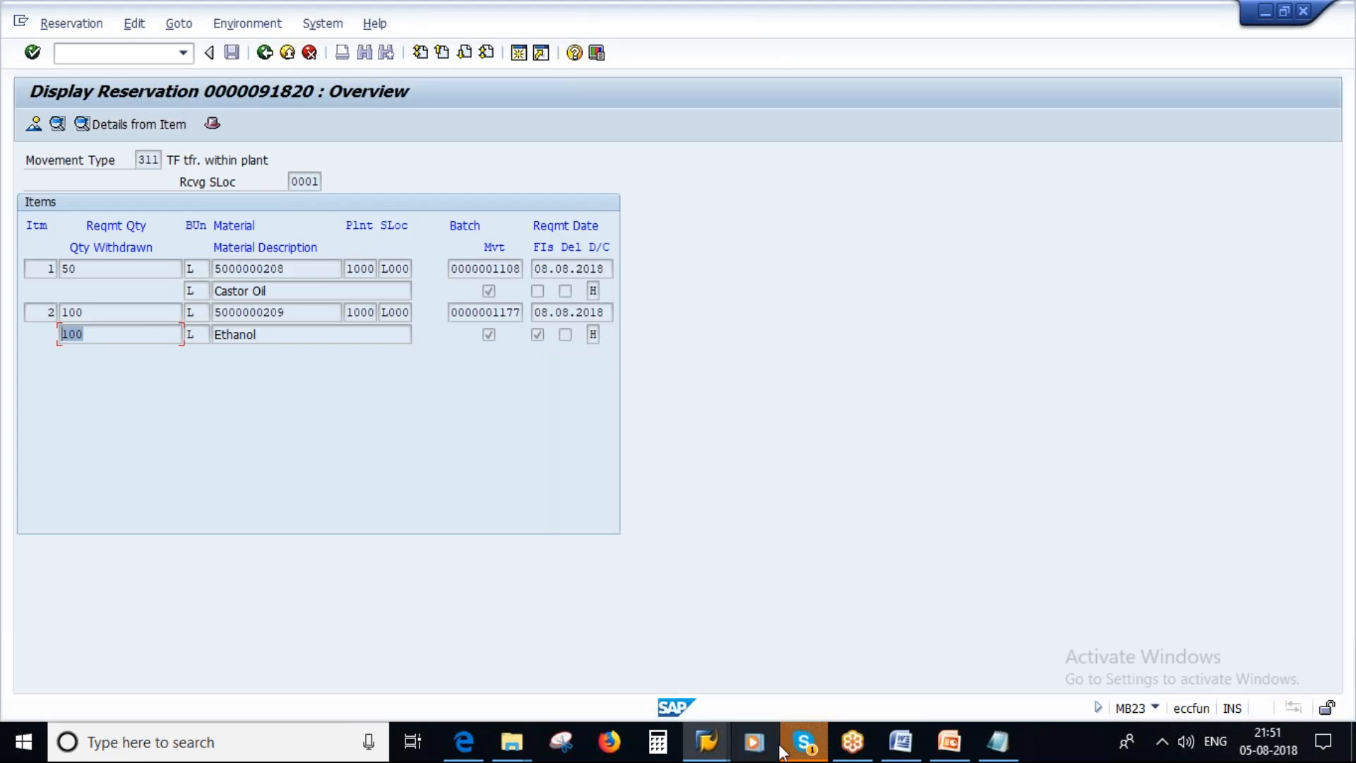
left_click(708, 741)
left_click(690, 642)
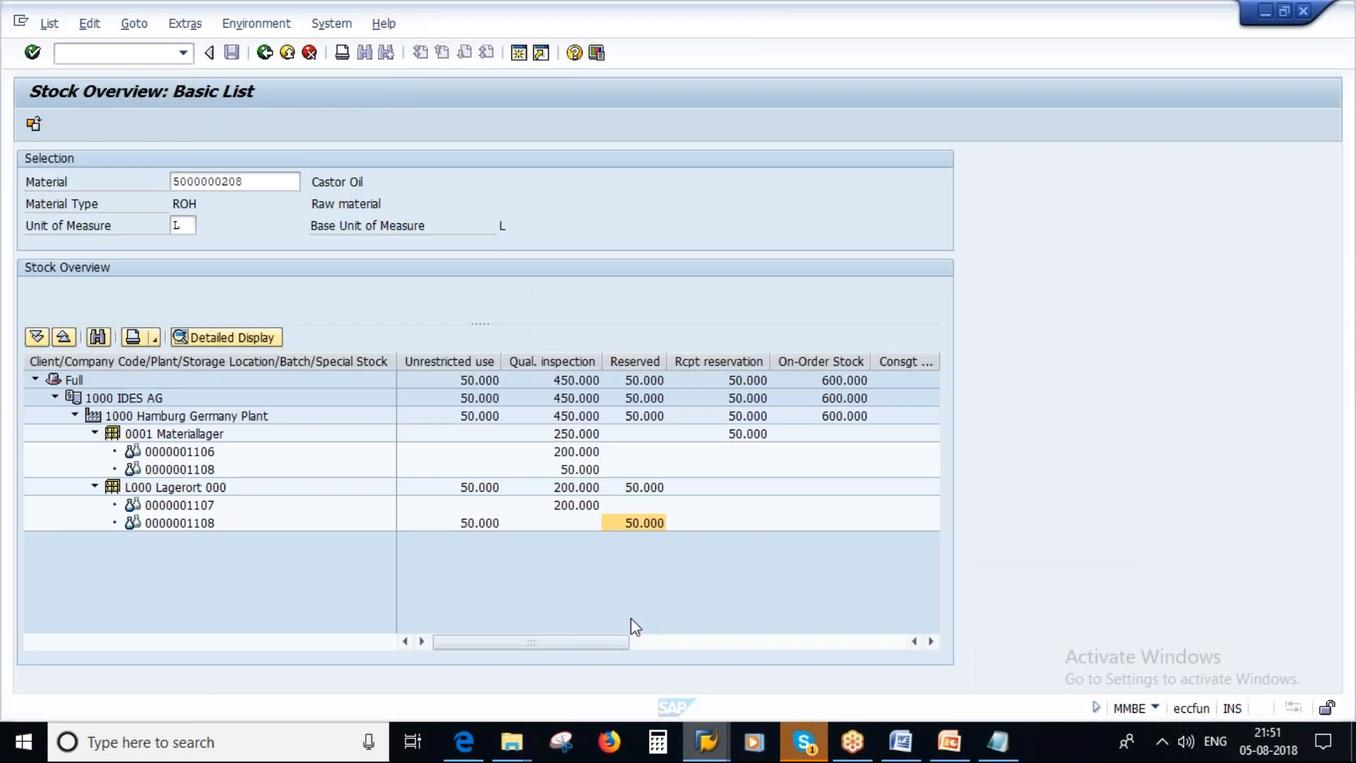
left_click(707, 740)
left_click(466, 629)
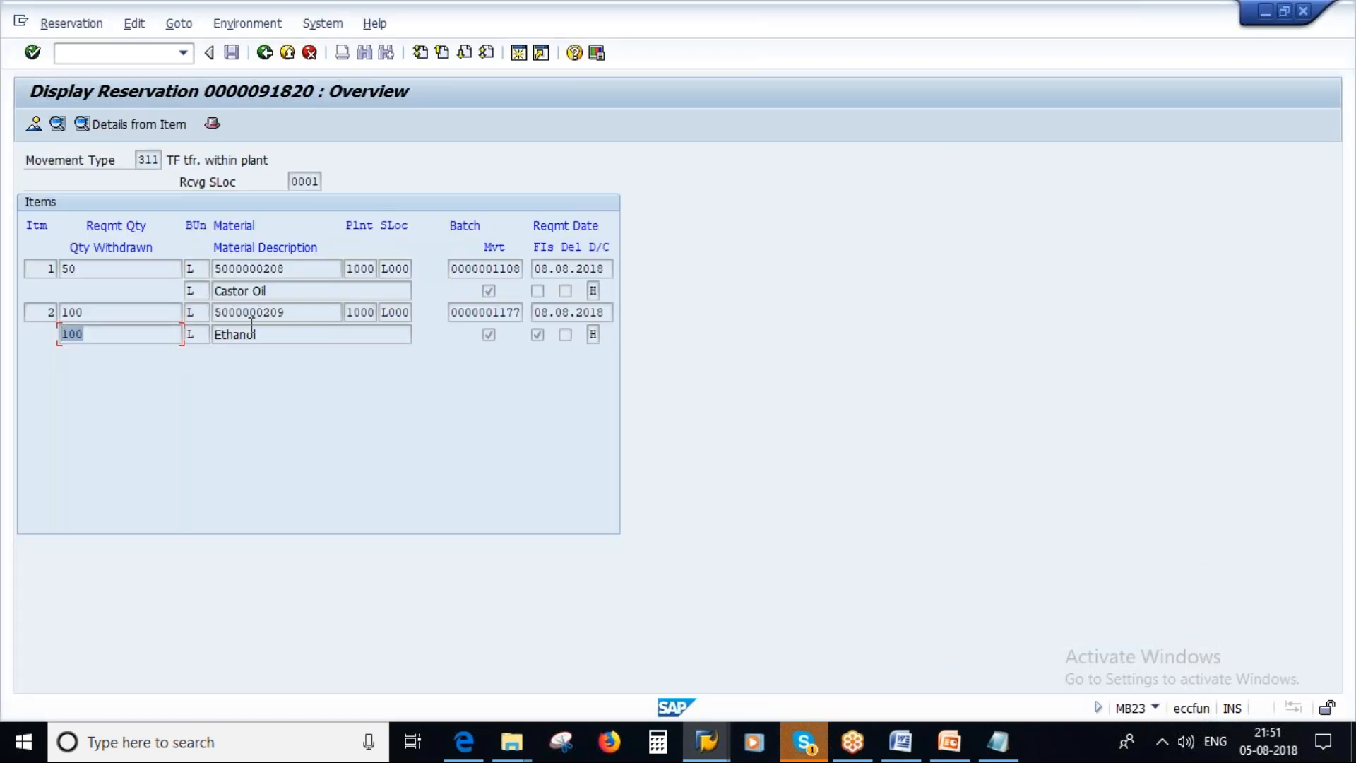
left_click(712, 741)
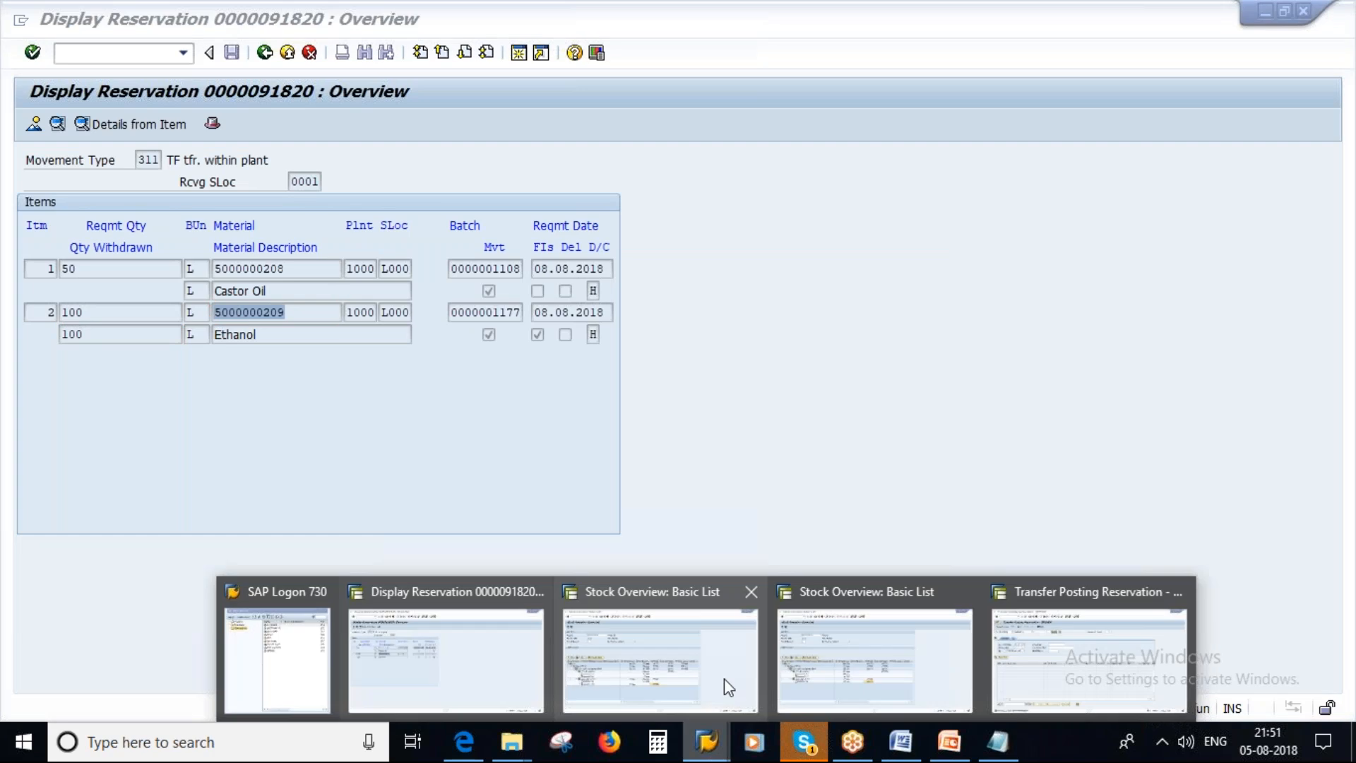
left_click(847, 652)
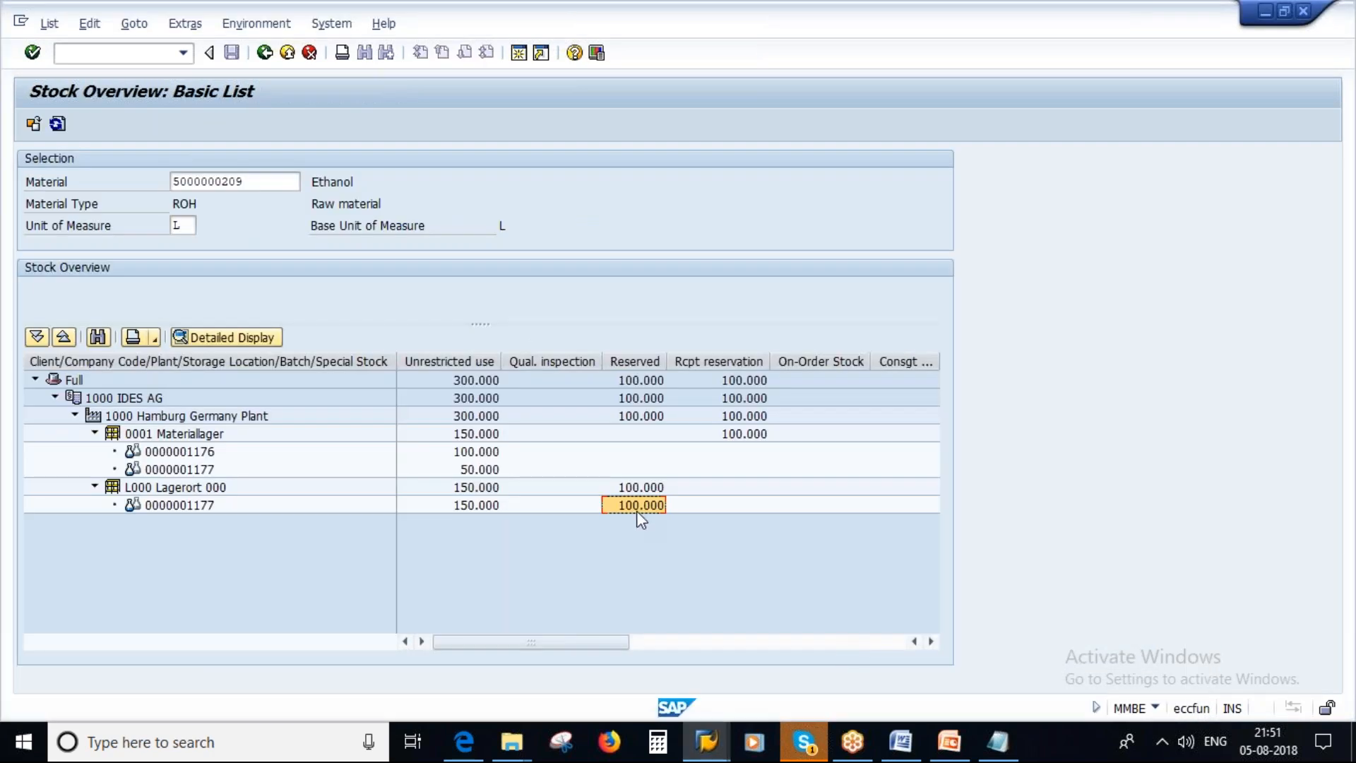
left_click(485, 506)
left_click(476, 468)
double_click(475, 466)
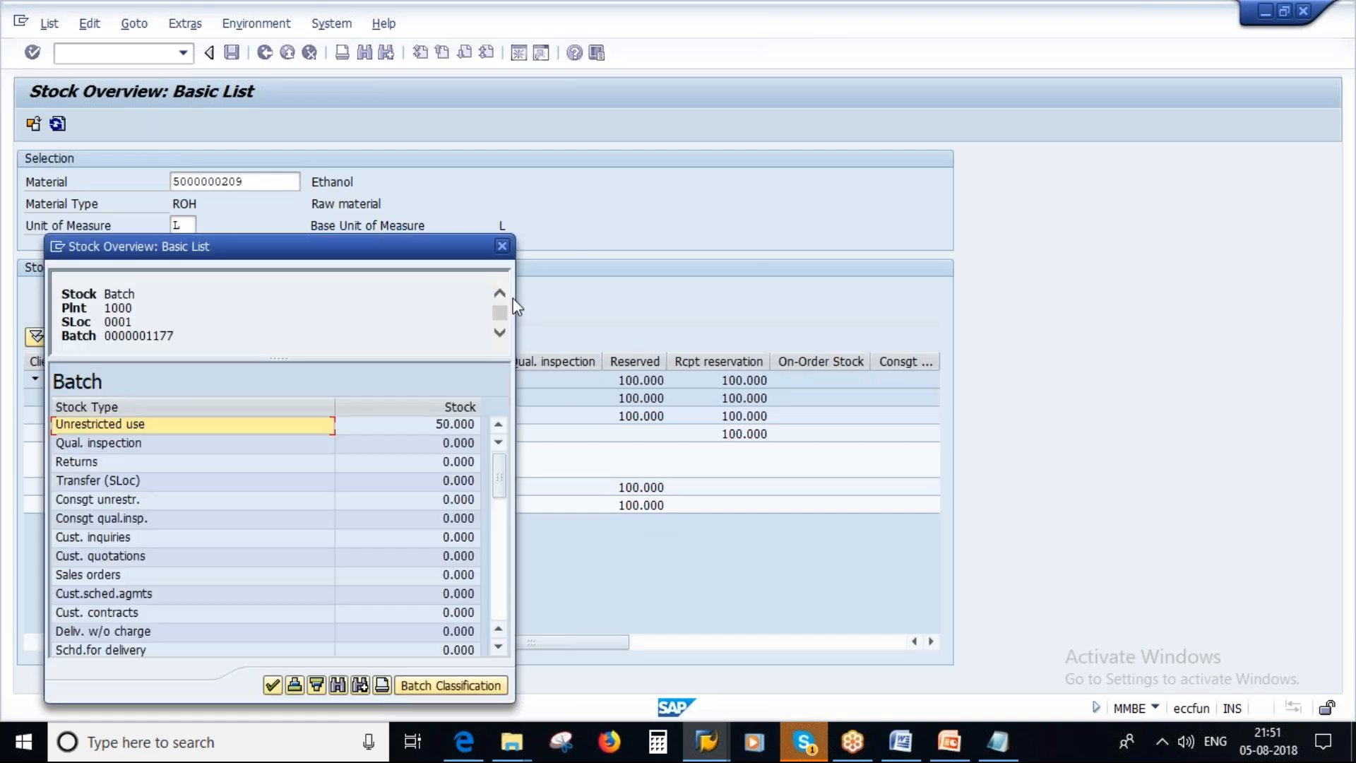
key("Return")
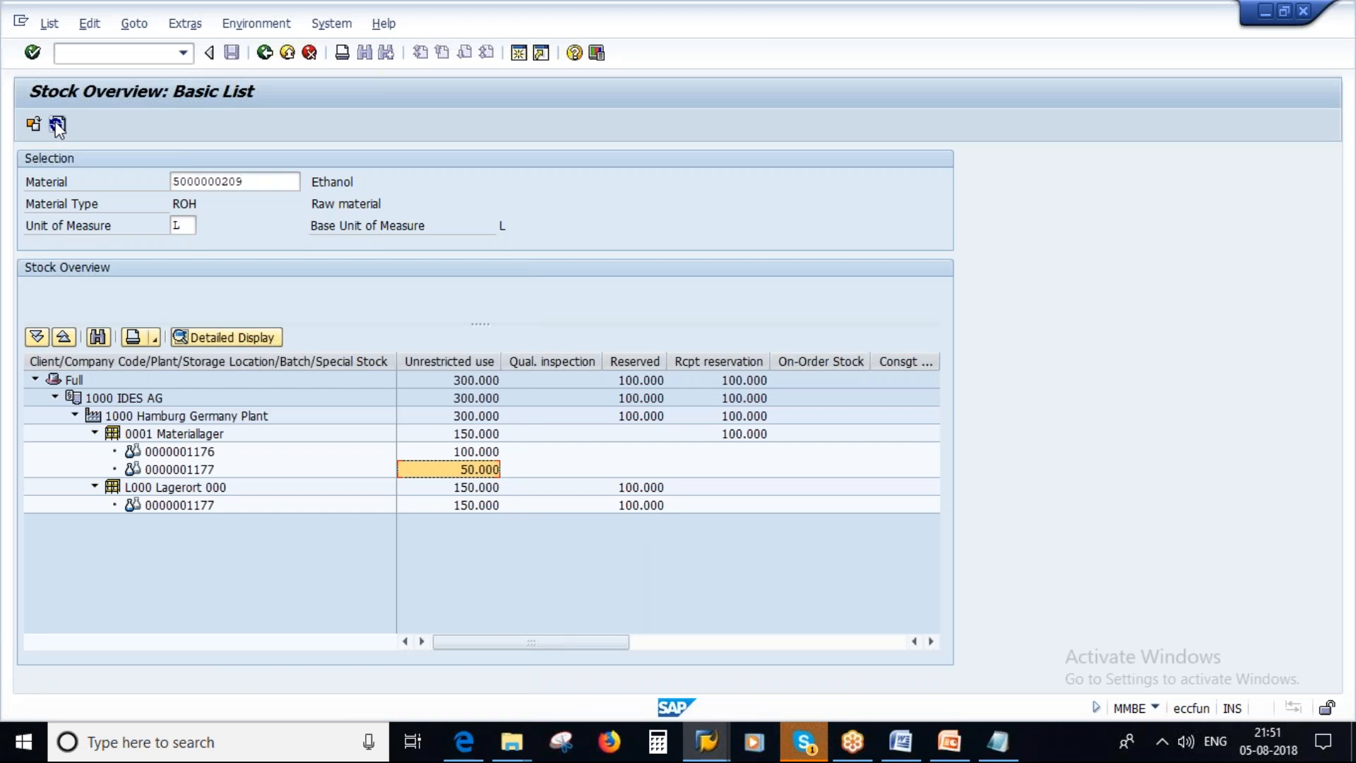
left_click(57, 125)
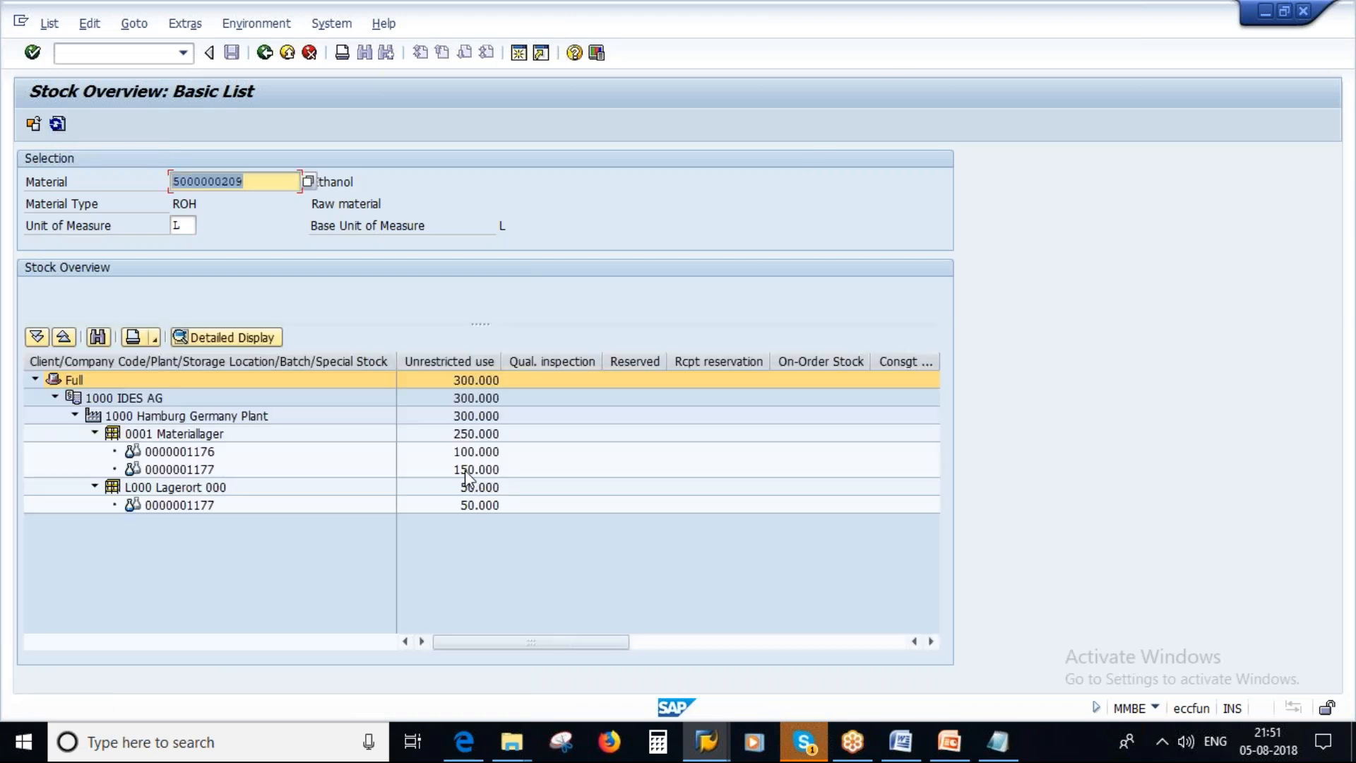
left_click(486, 471)
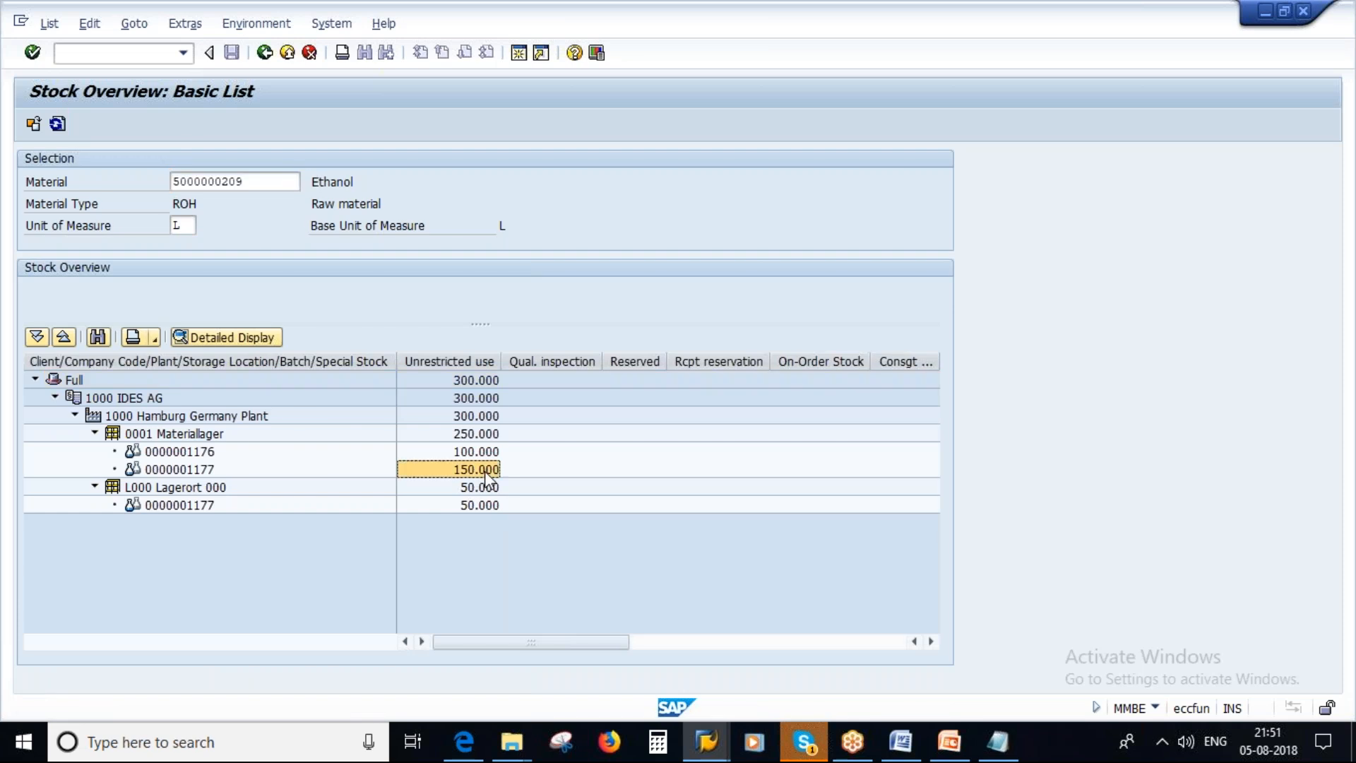
left_click(475, 507)
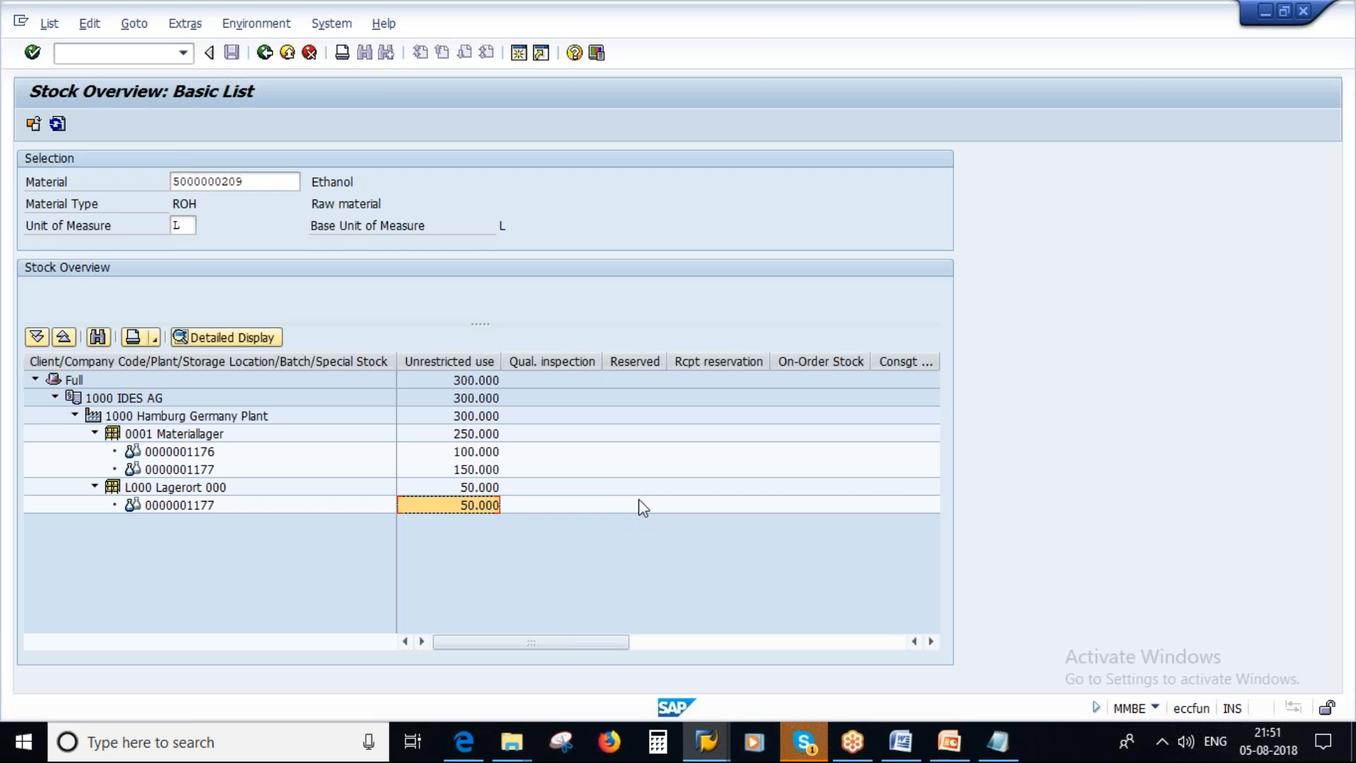
Return to the overview of reservation 91820 and compare Ethanol's withdrawn quantity with its requirement quantity.
left_click(707, 741)
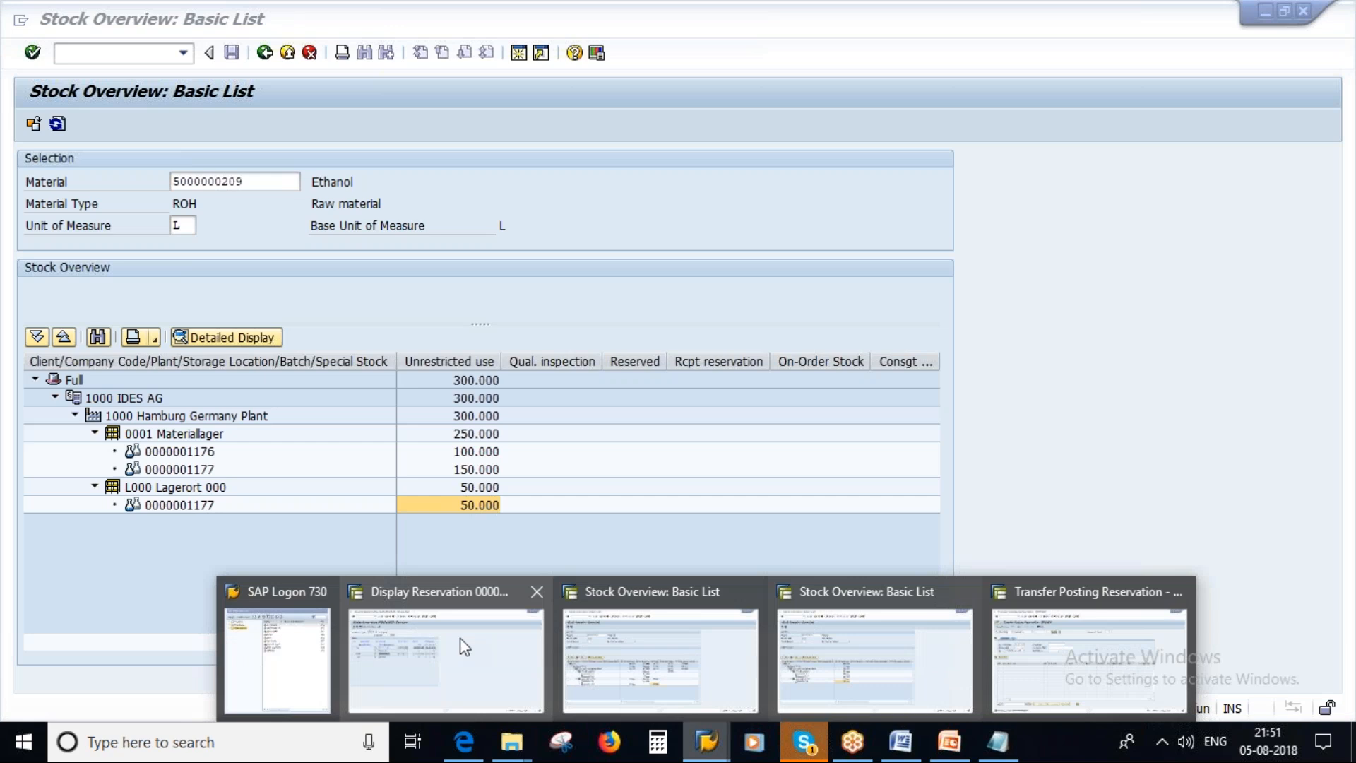
left_click(464, 646)
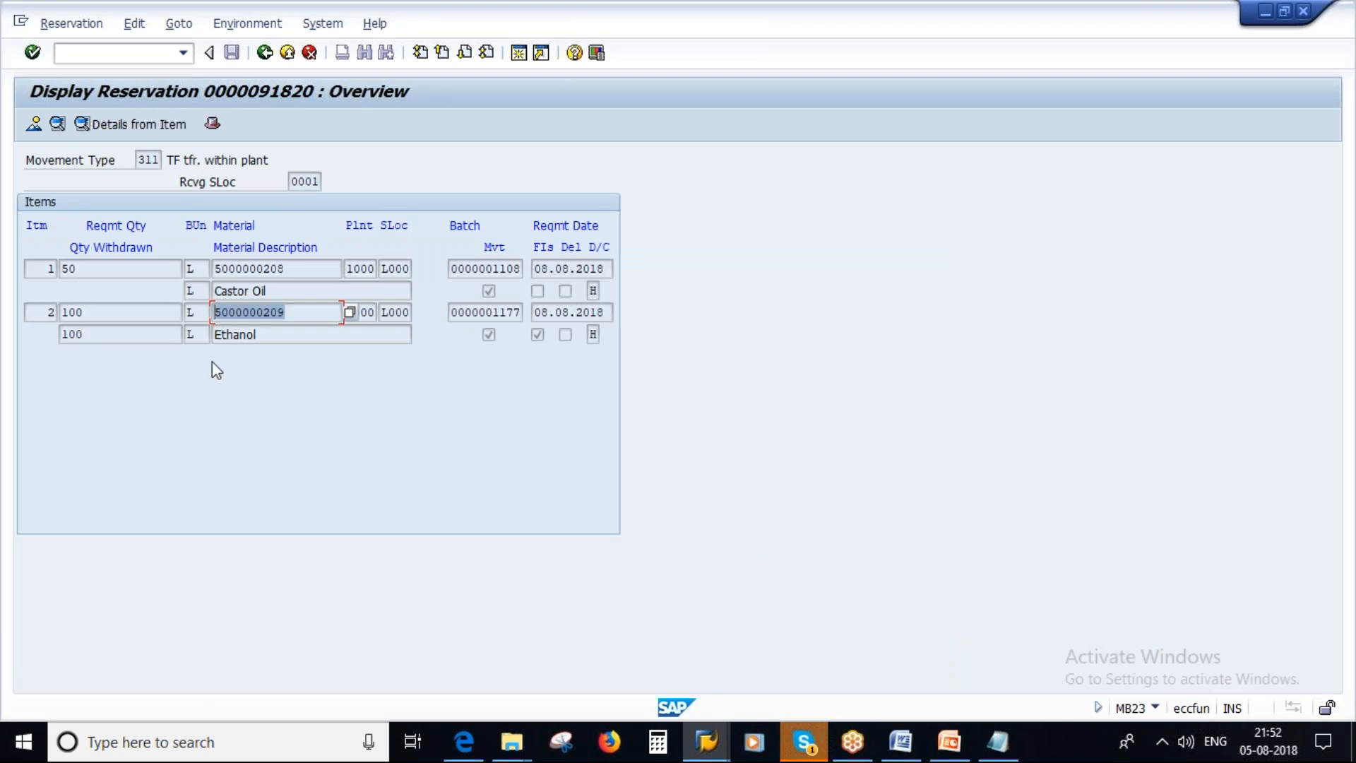
left_click(104, 332)
left_click(99, 314)
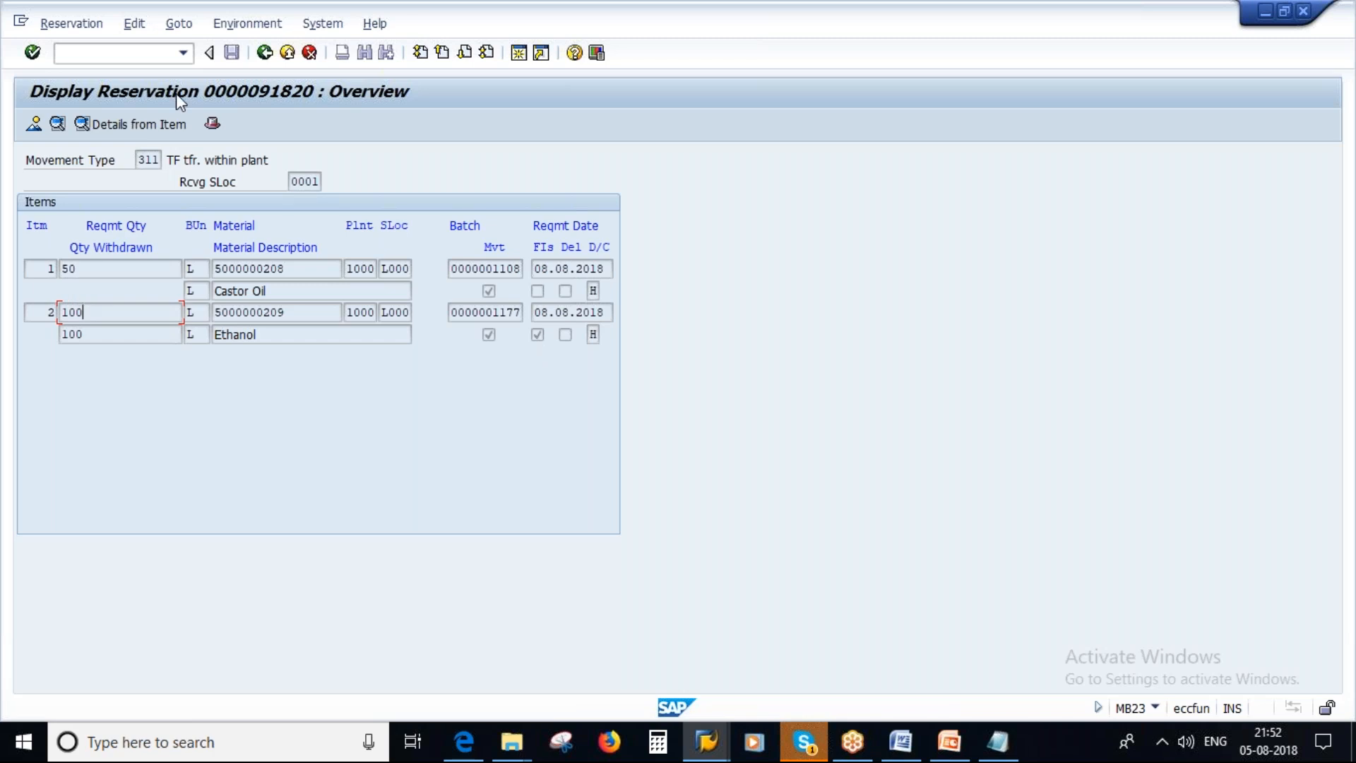
left_click(72, 25)
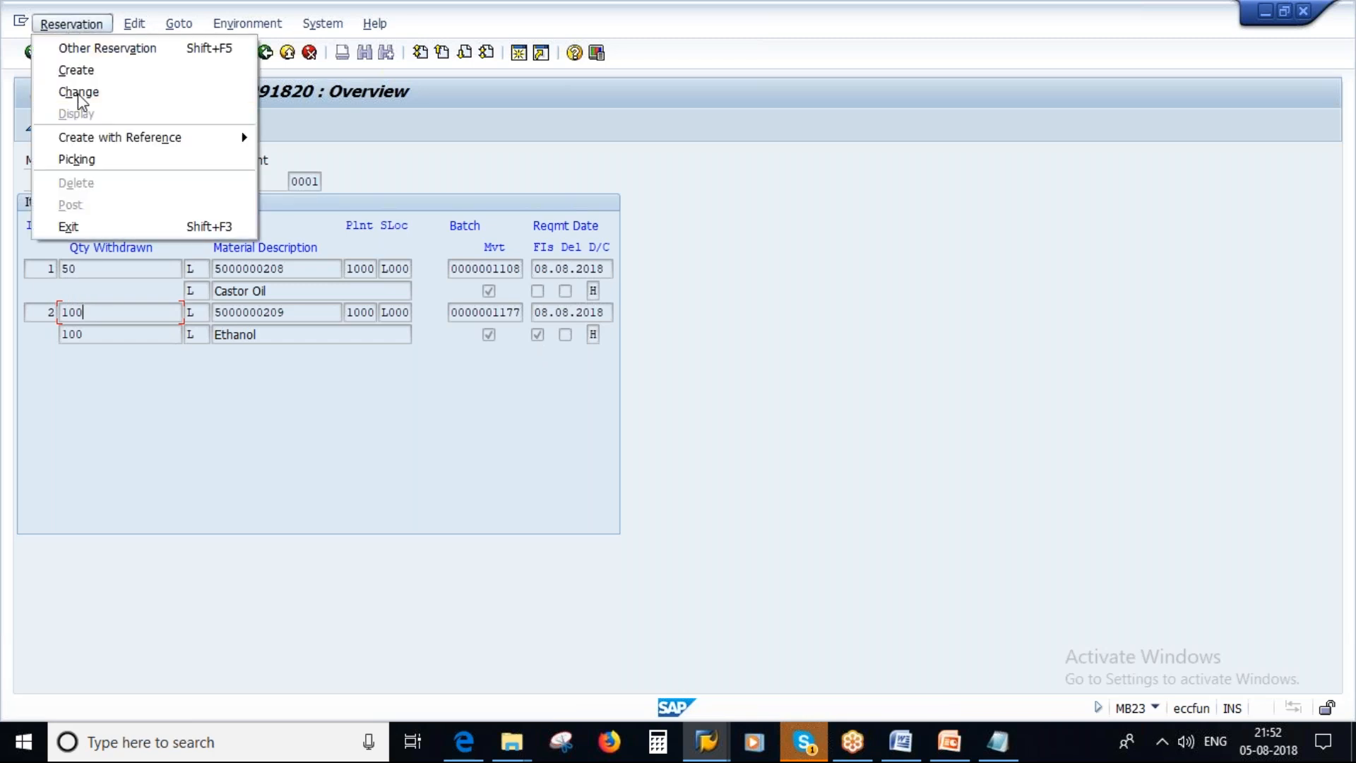
left_click(77, 92)
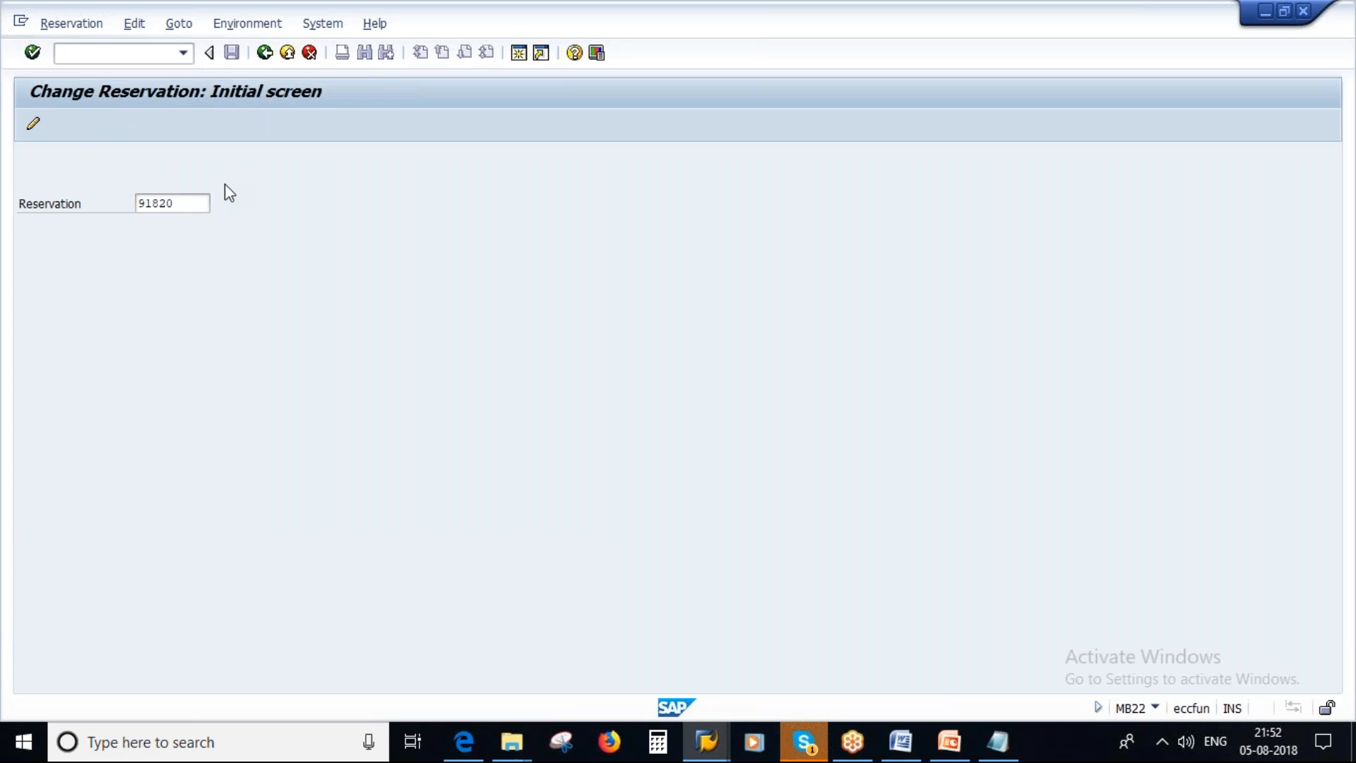
key("Return")
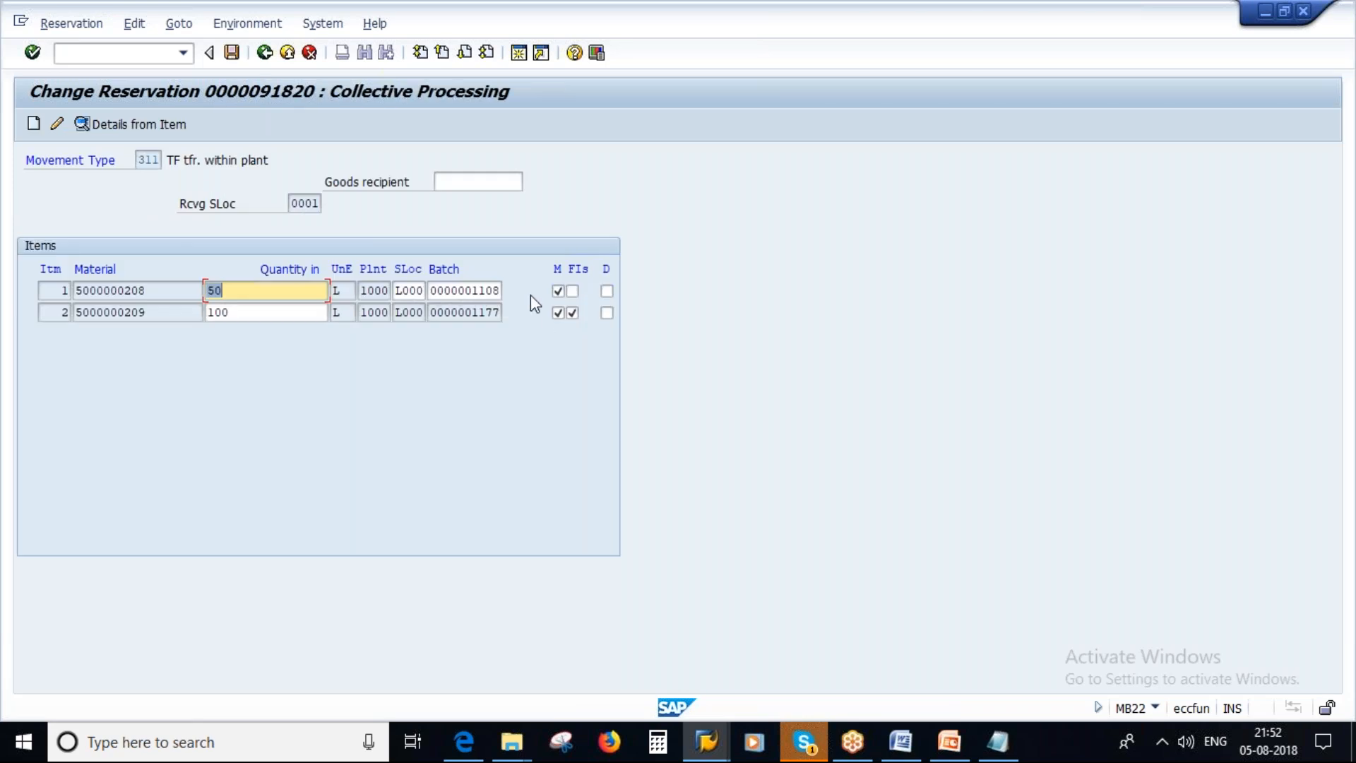
left_click(573, 291)
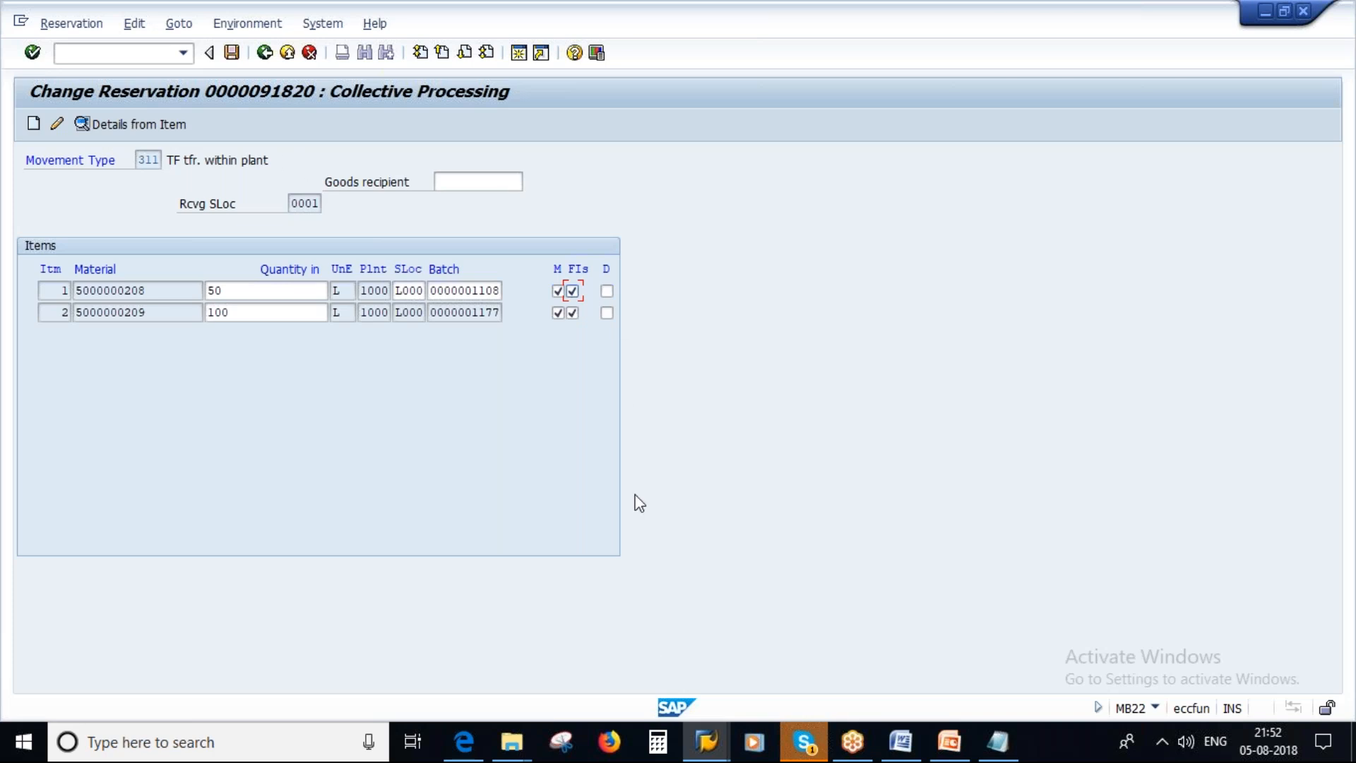
Check Castor Oil's reserved stock in its stock overview and save the changed reservation 91820.
left_click(708, 743)
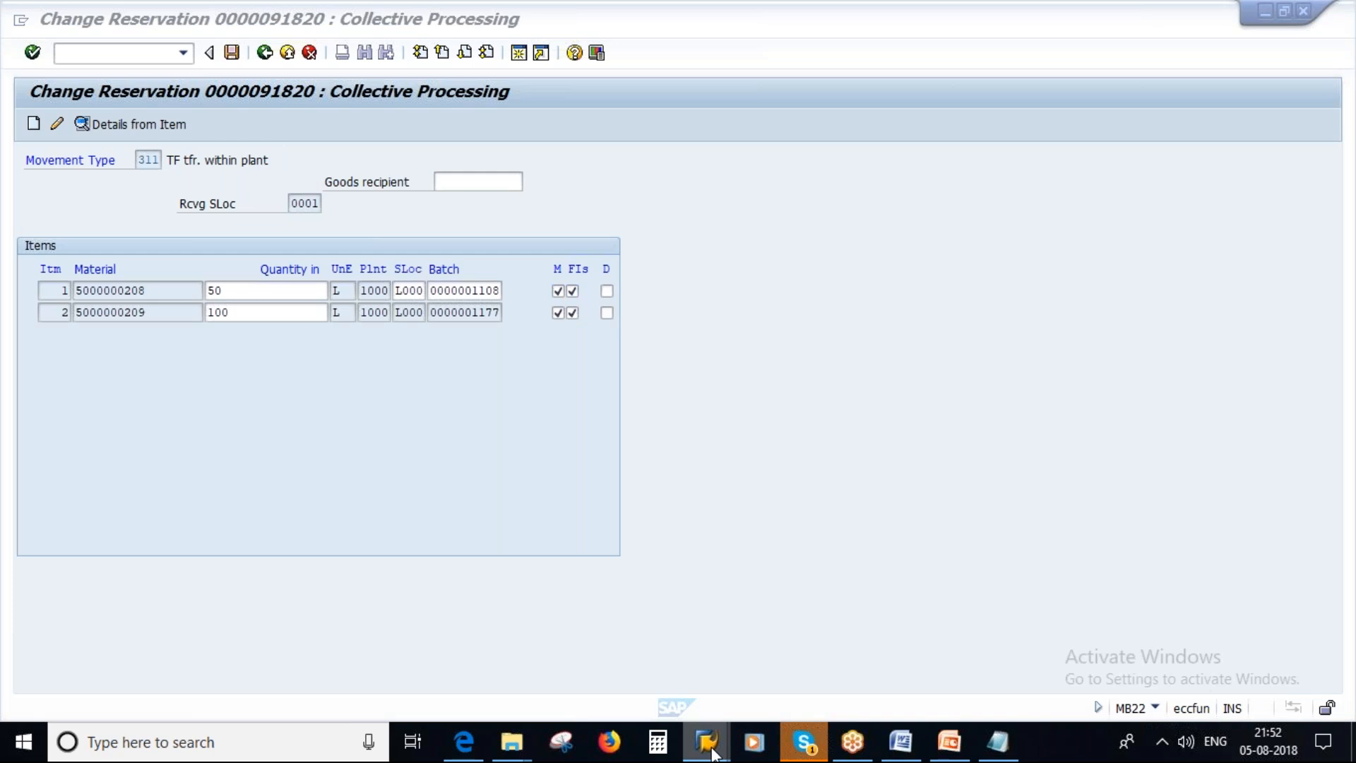
left_click(683, 603)
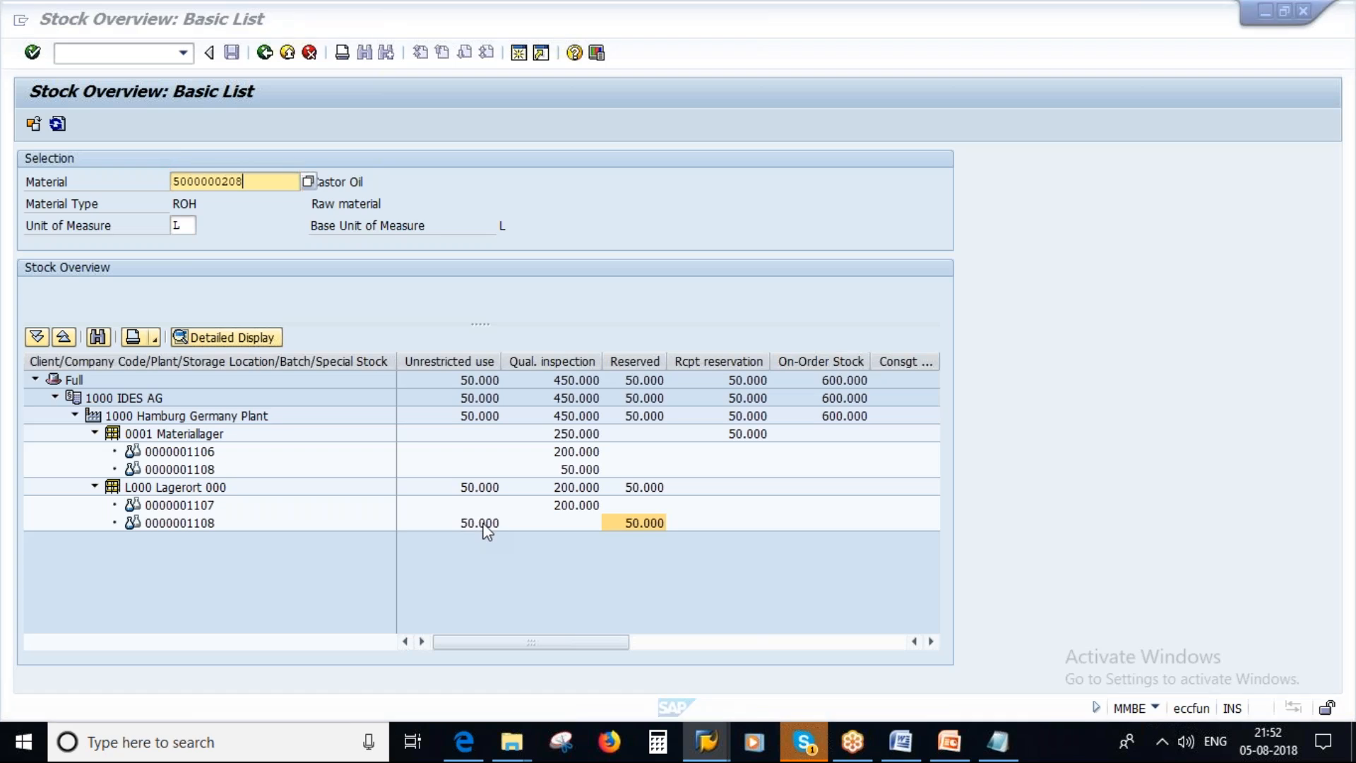
key("alt+Tab")
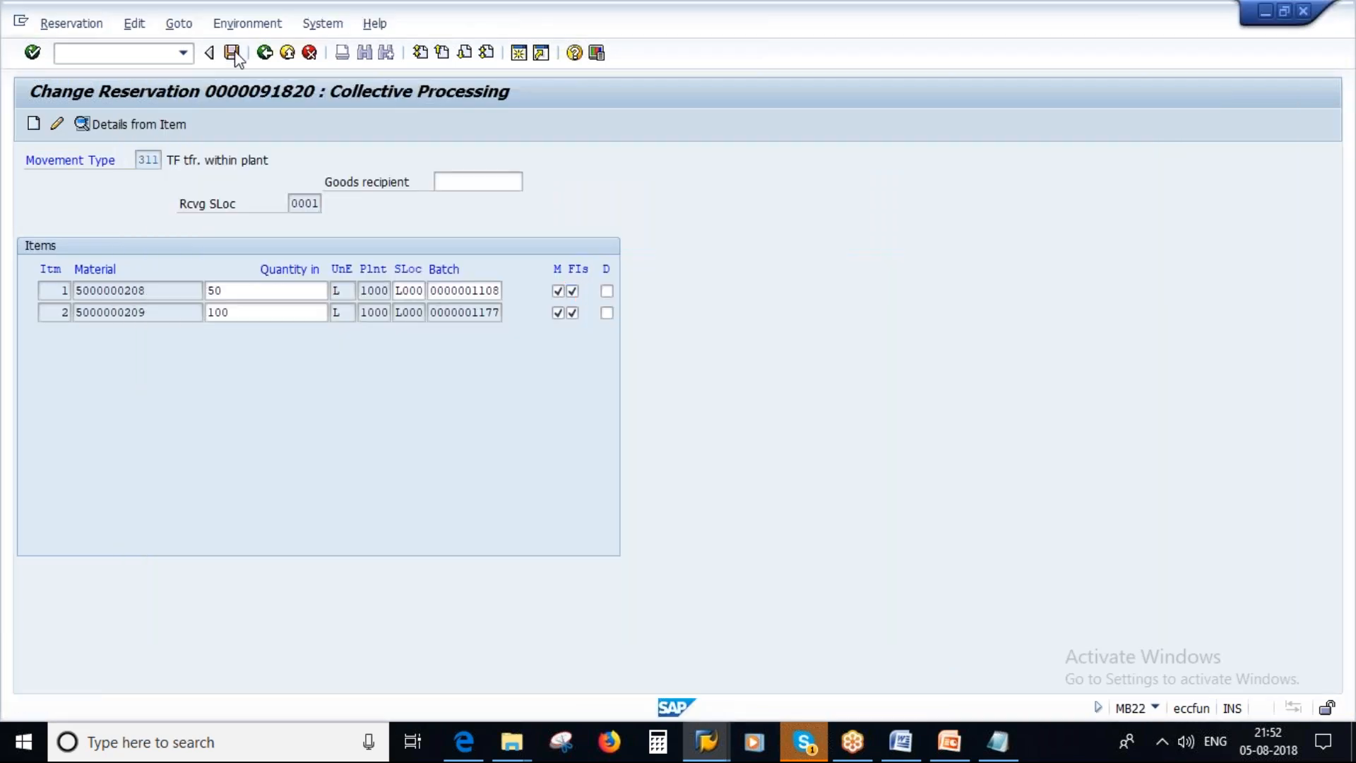
left_click(231, 52)
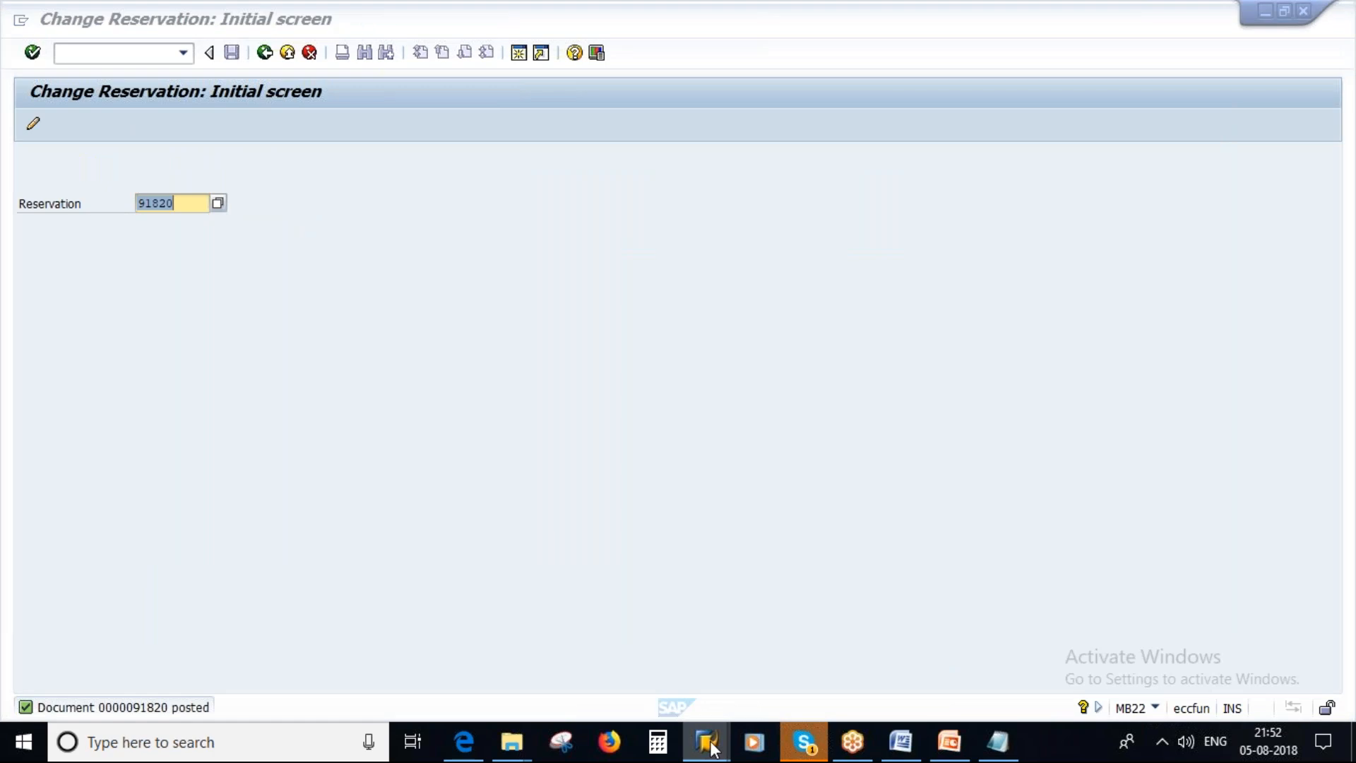
mouse_move(706, 741)
left_click(696, 622)
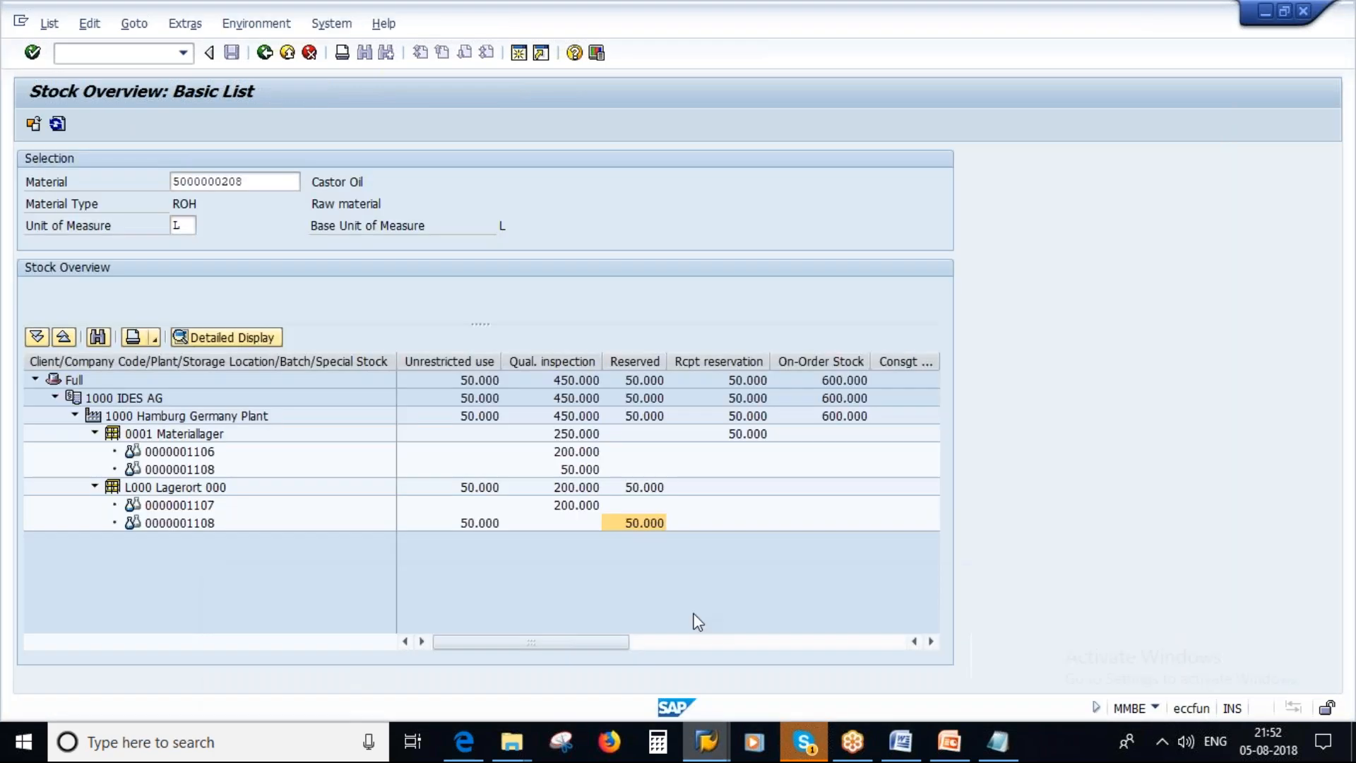
left_click(58, 125)
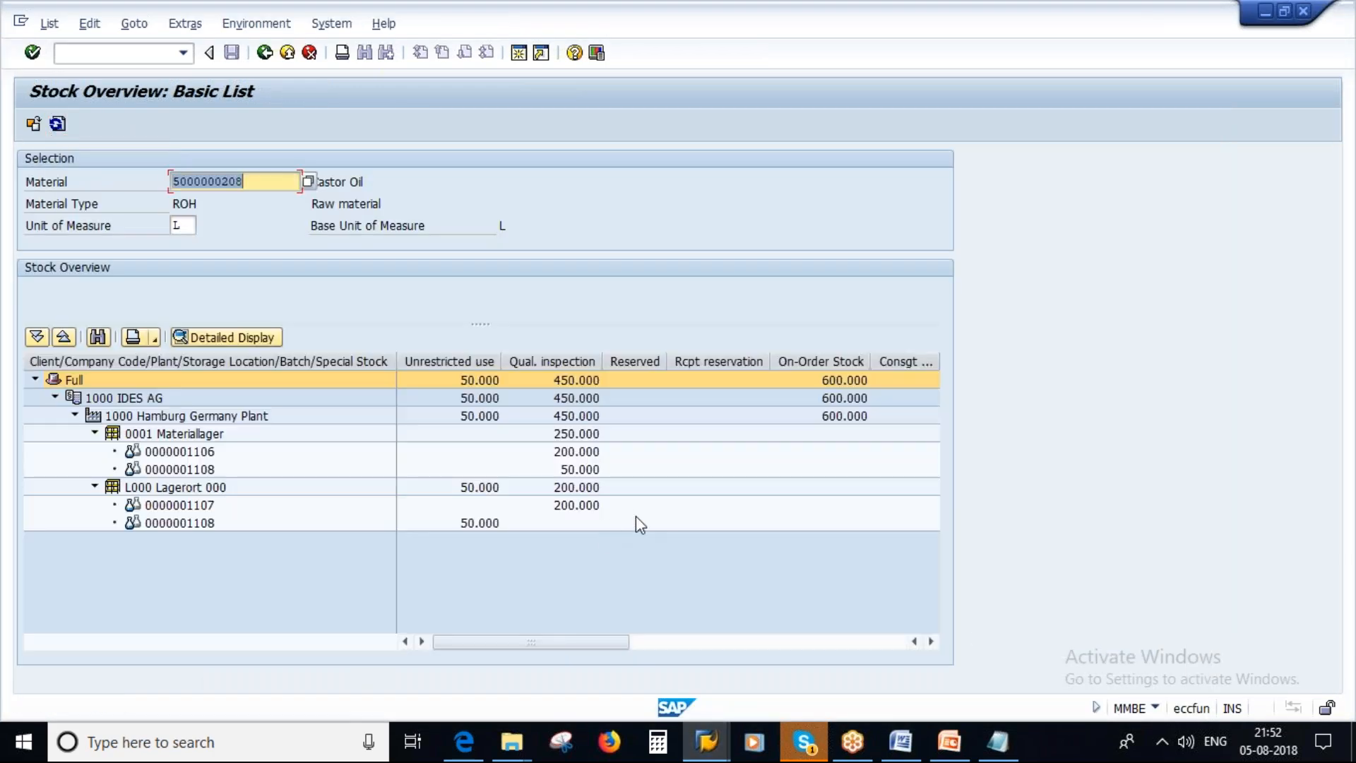
left_click(647, 519)
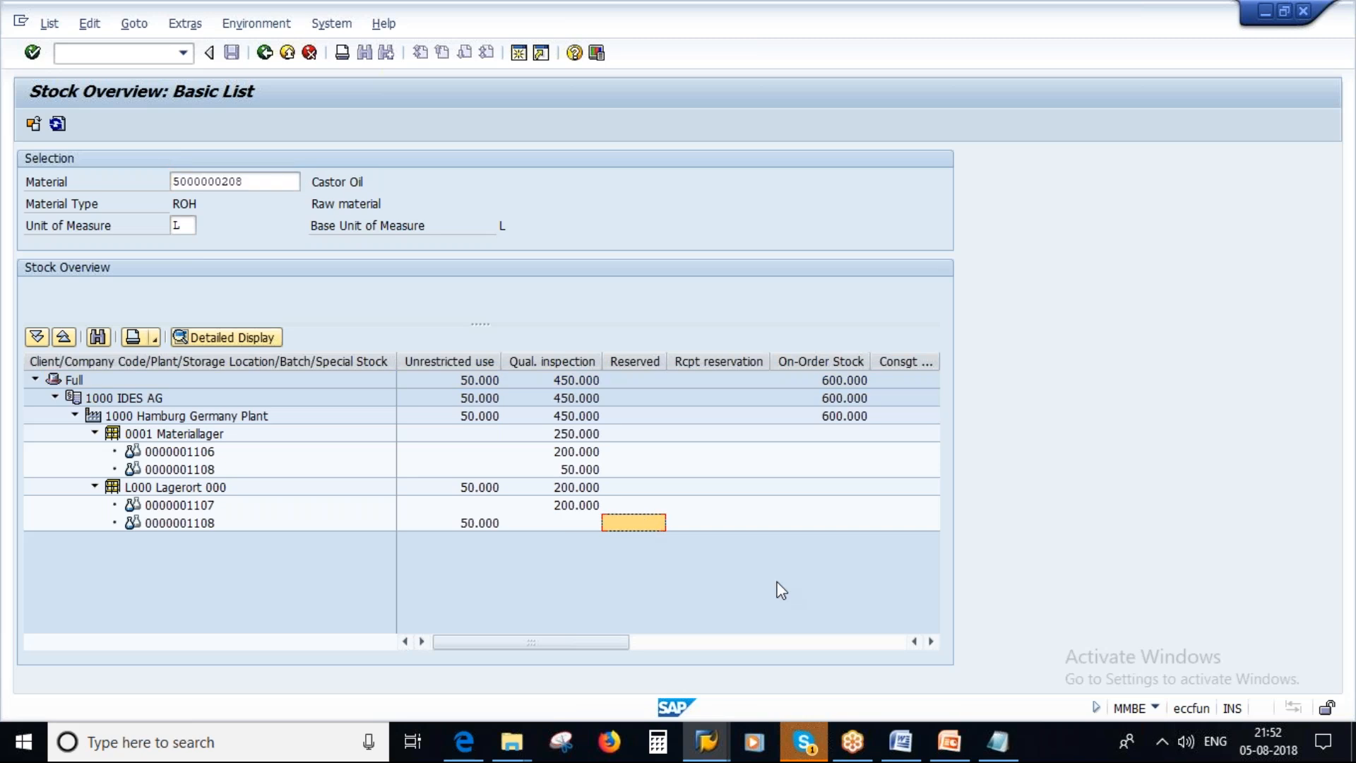
Switch to PowerPoint and display slide 8, Evaluation of Reservations.
left_click(949, 743)
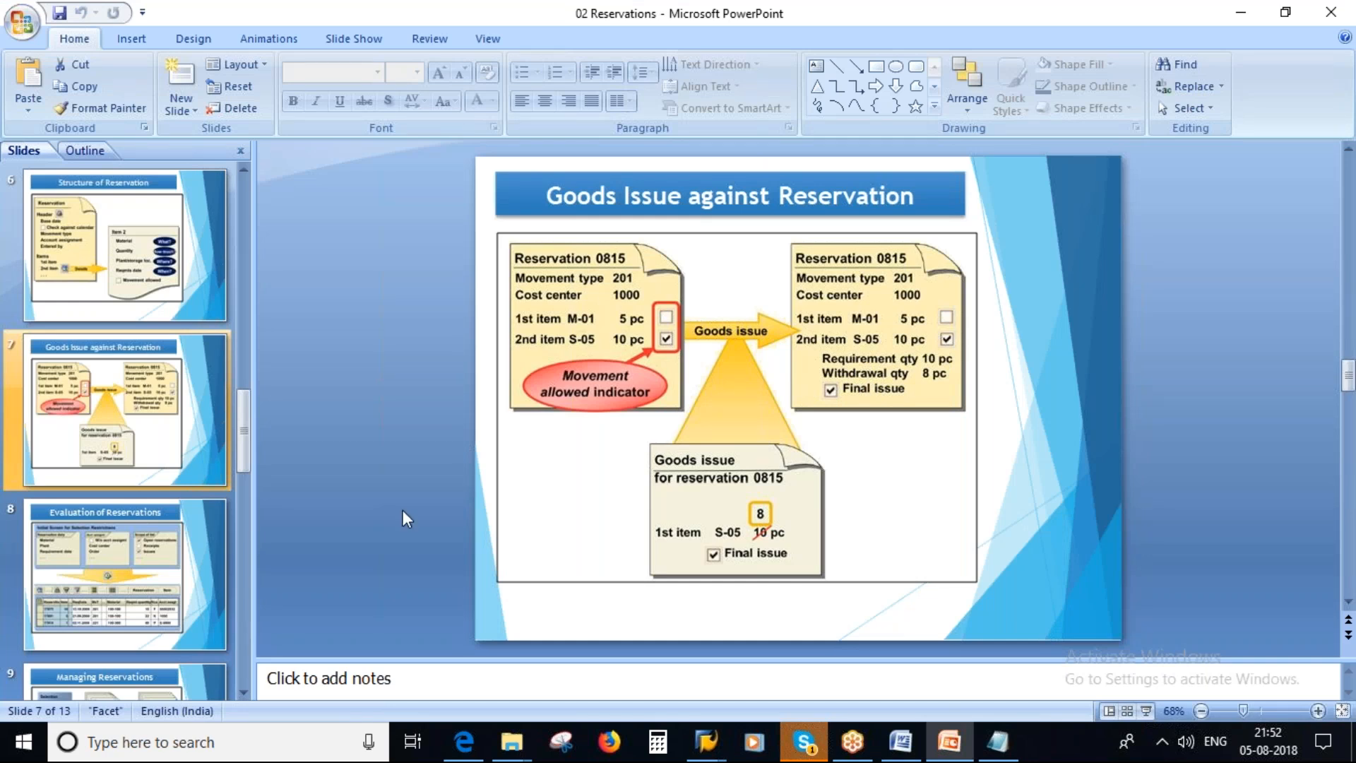
scroll(118, 486, "down", 1)
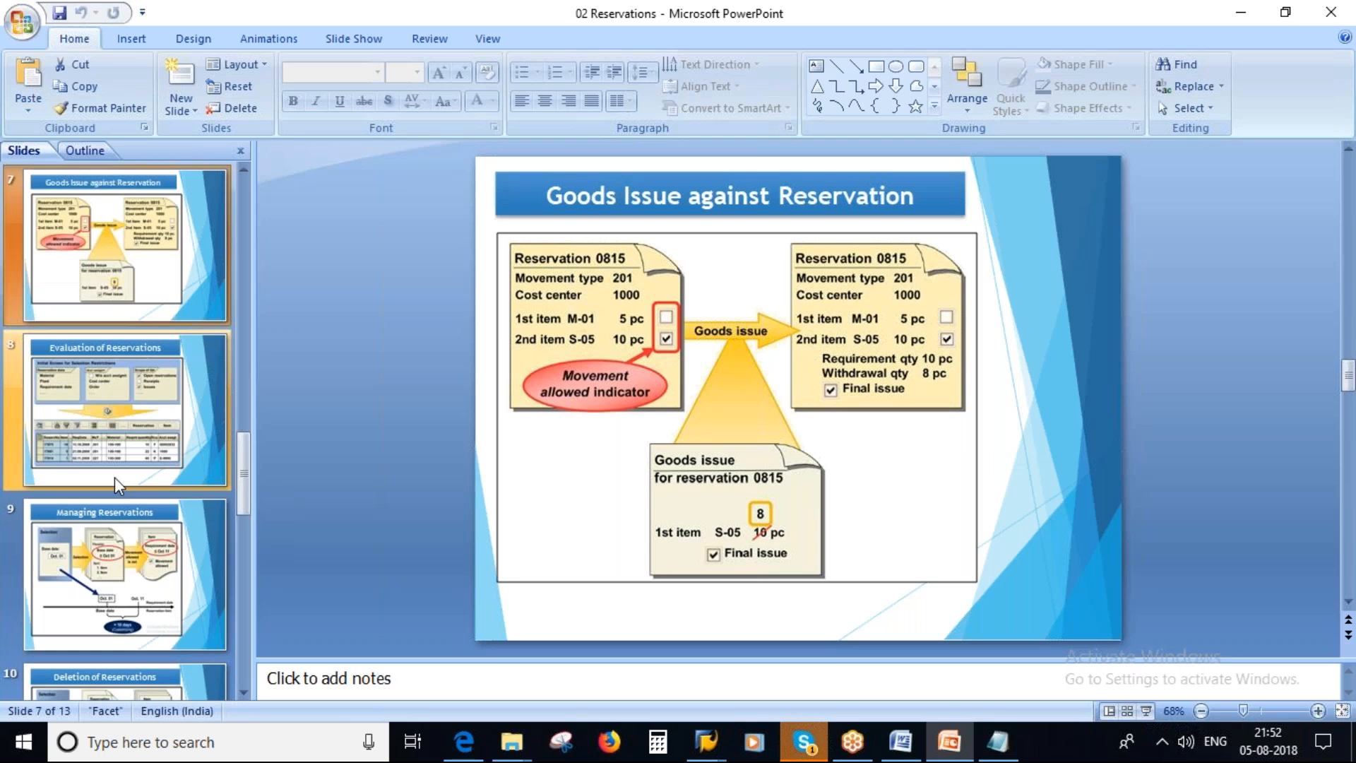
left_click(92, 404)
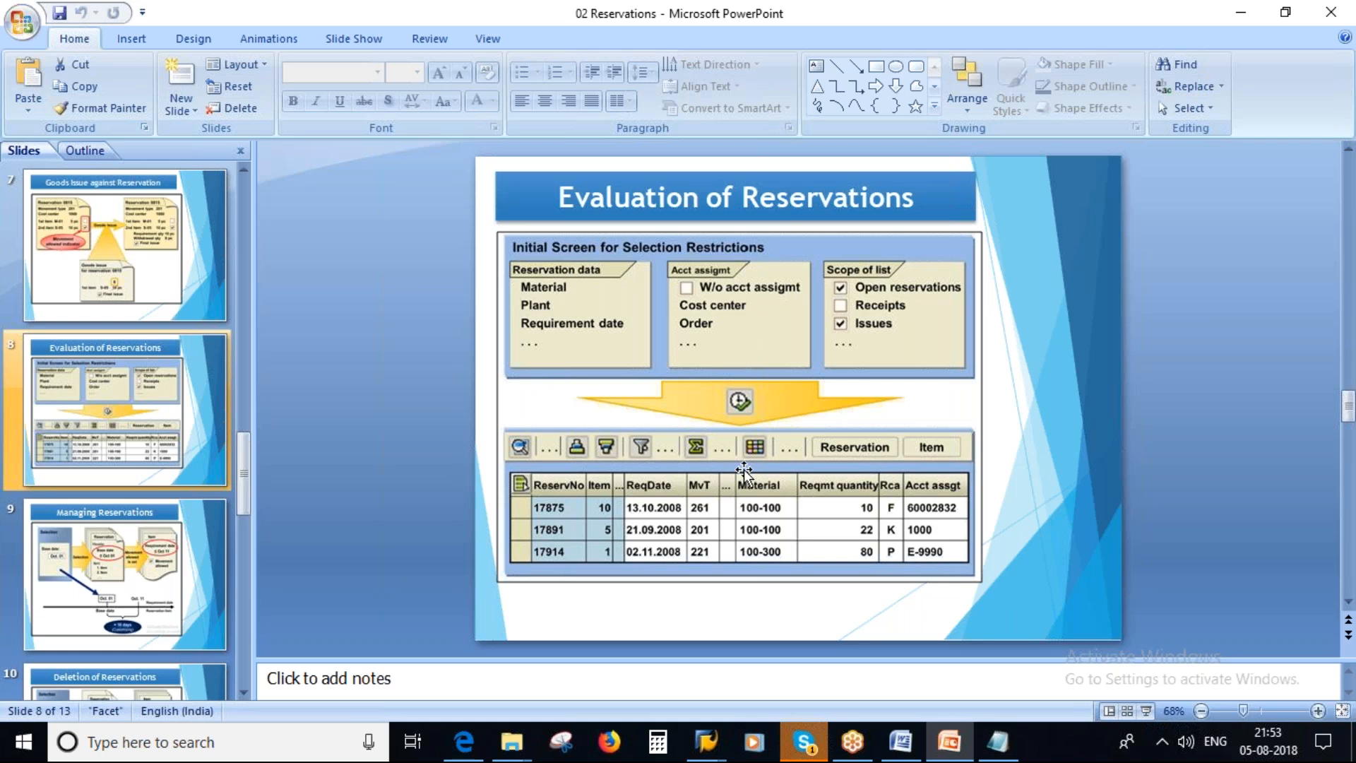
Switch to the SAP Transfer Posting session, leave MIGO and start transaction MB25.
mouse_move(706, 742)
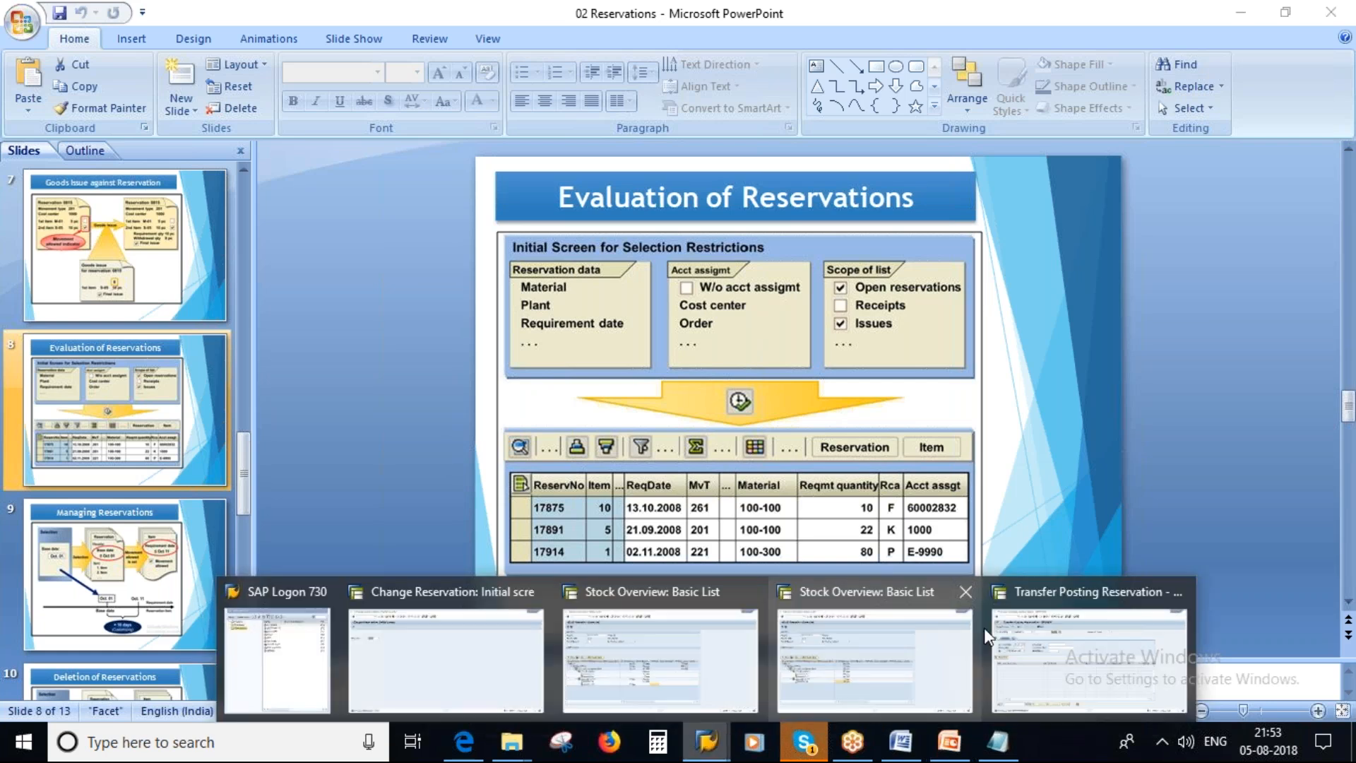
left_click(992, 636)
left_click(265, 53)
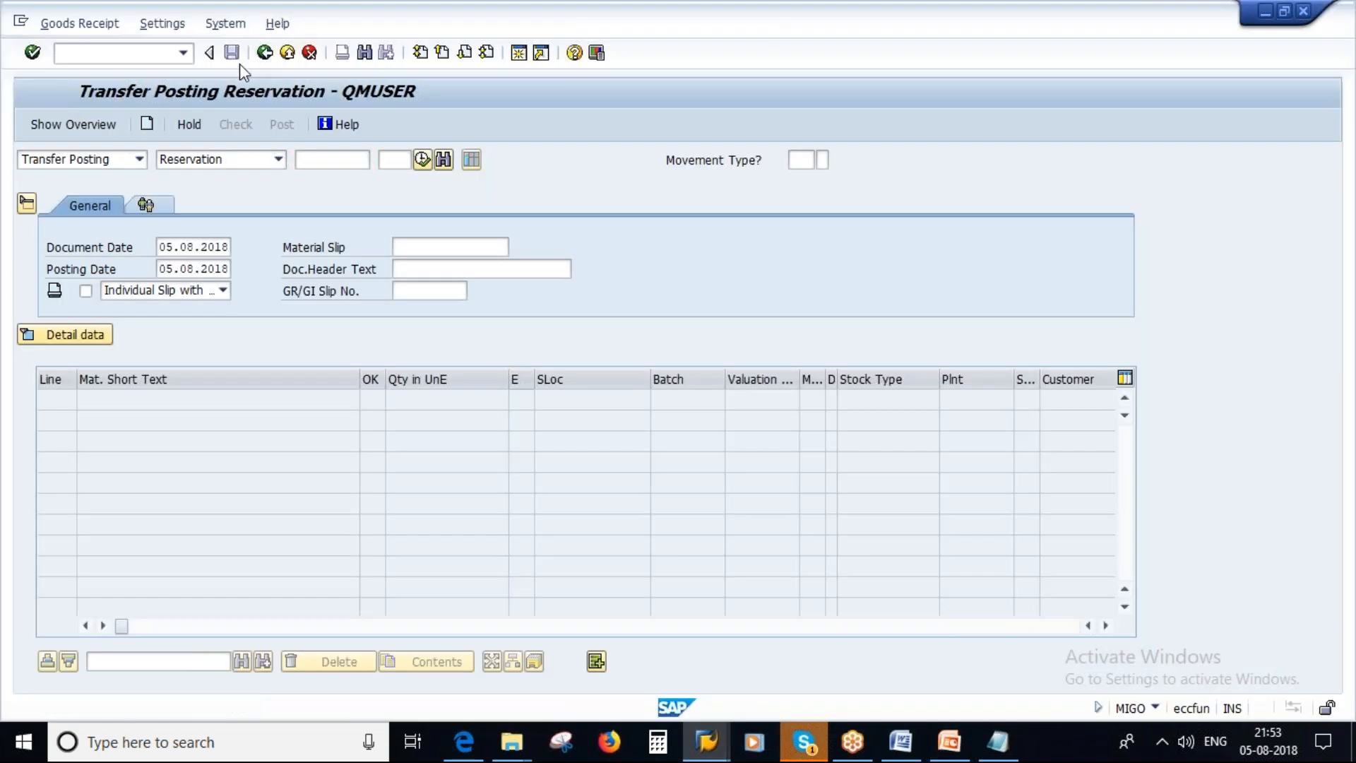
type("MB25")
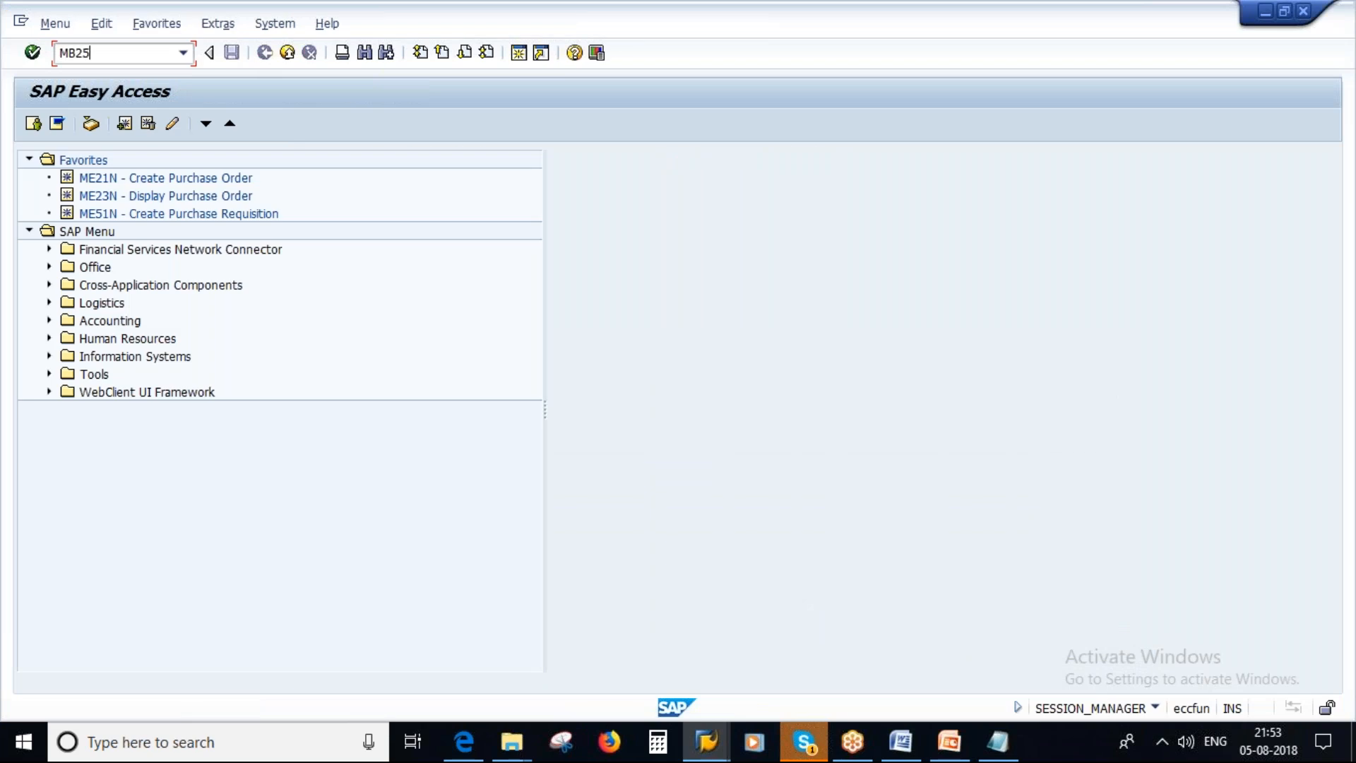
key("Return")
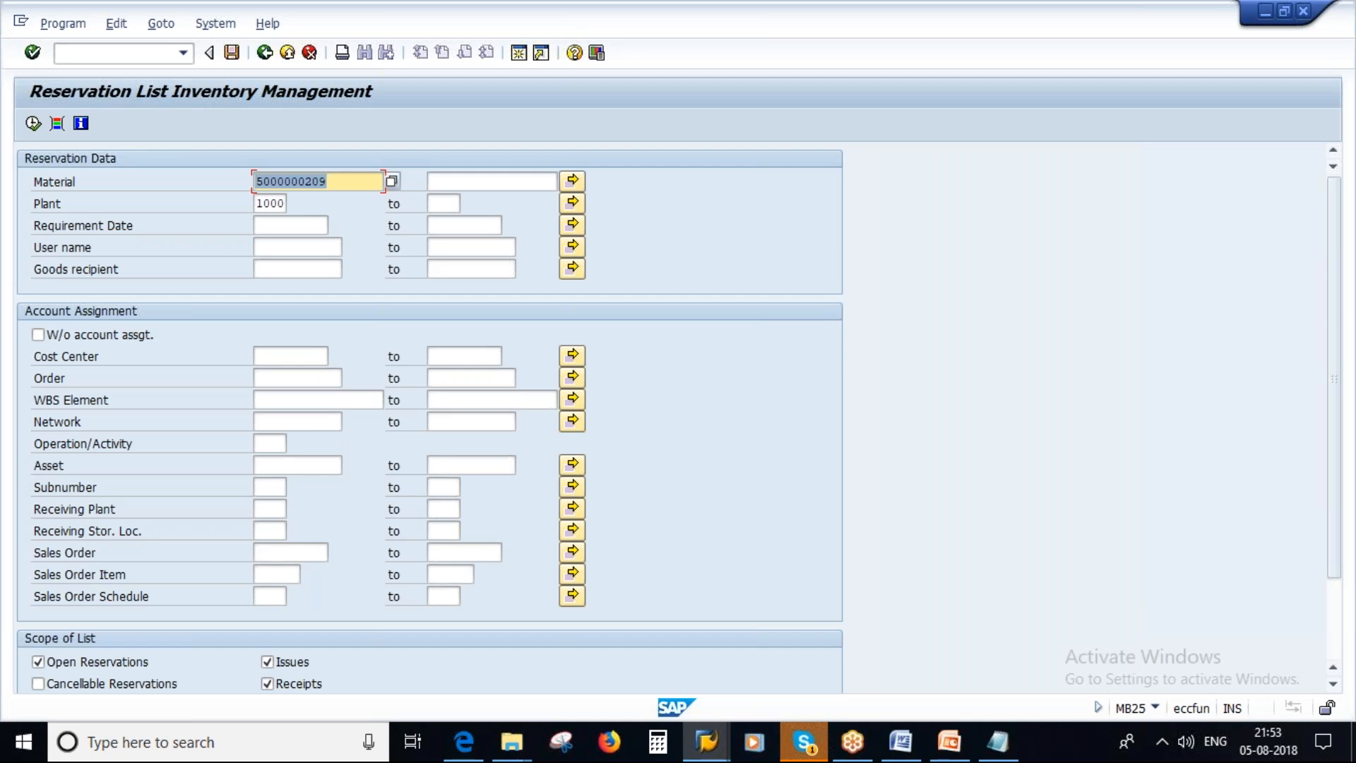
Clear the material selection and compare the Scope of List options with the Evaluation of Reservations slide in PowerPoint.
key("Delete")
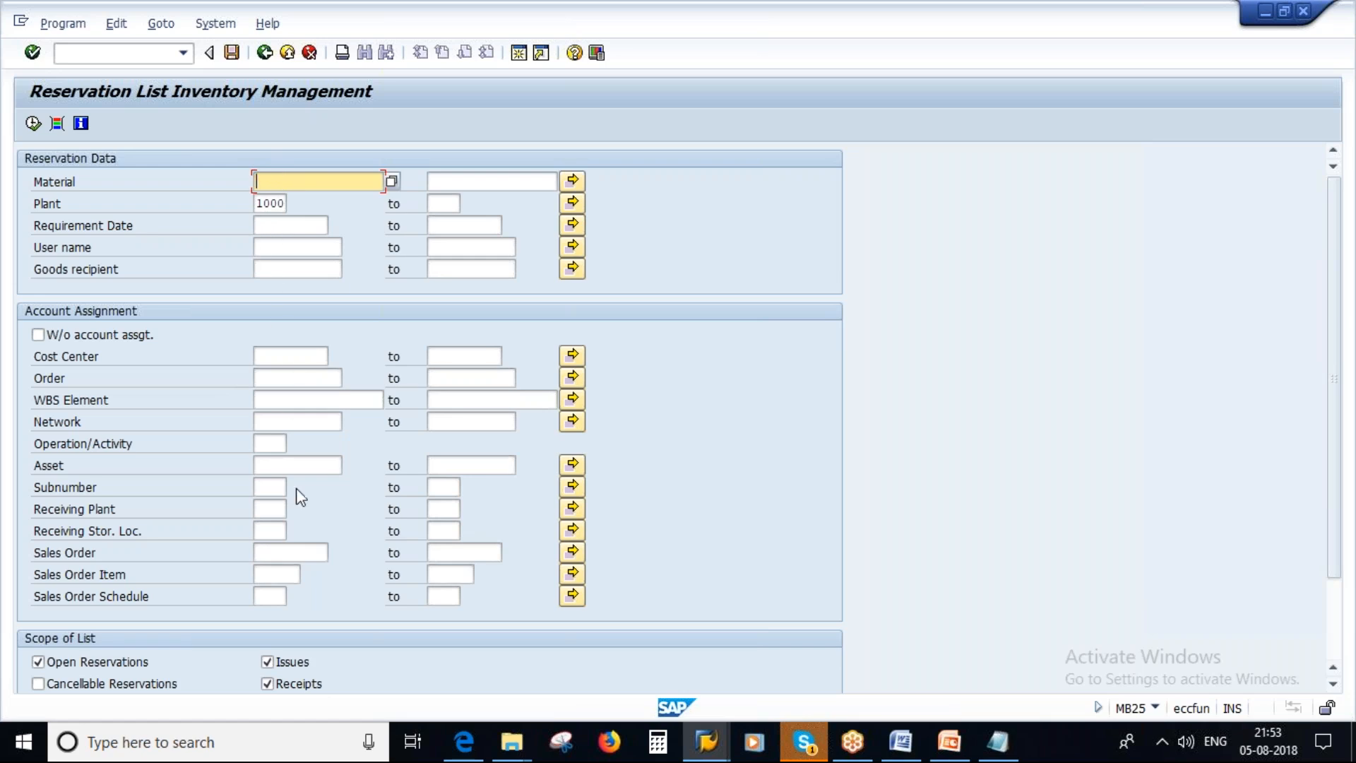
scroll(316, 498, "down", 1)
scroll(319, 503, "down", 3)
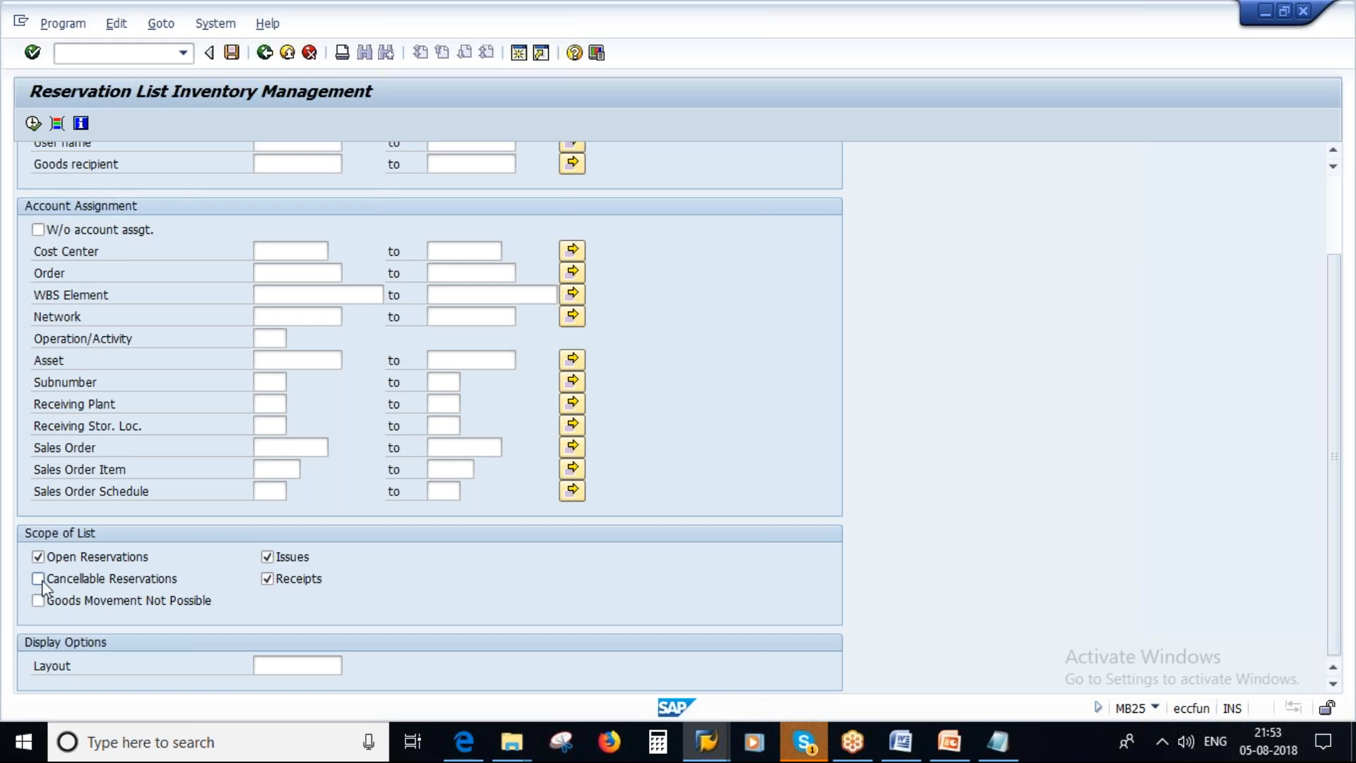
scroll(342, 549, "up", 1)
scroll(342, 548, "up", 4)
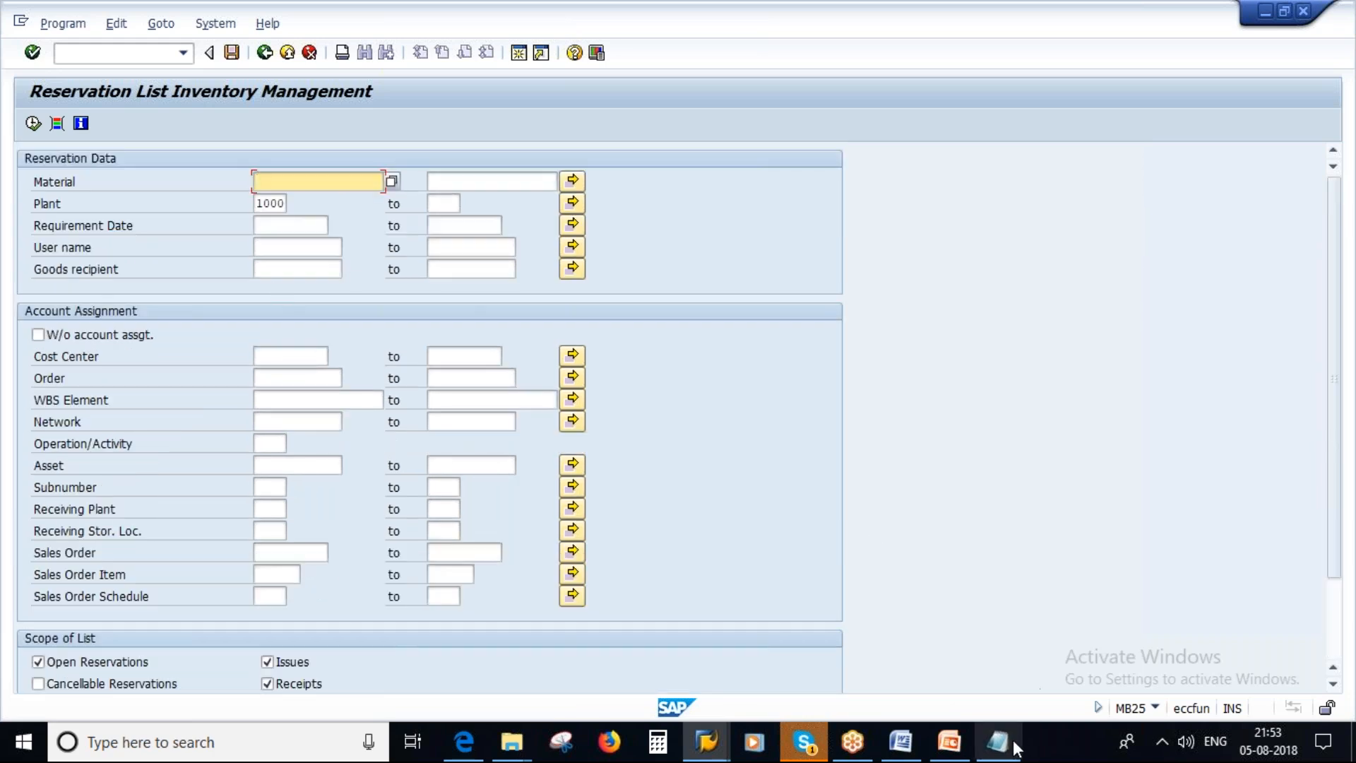
left_click(951, 744)
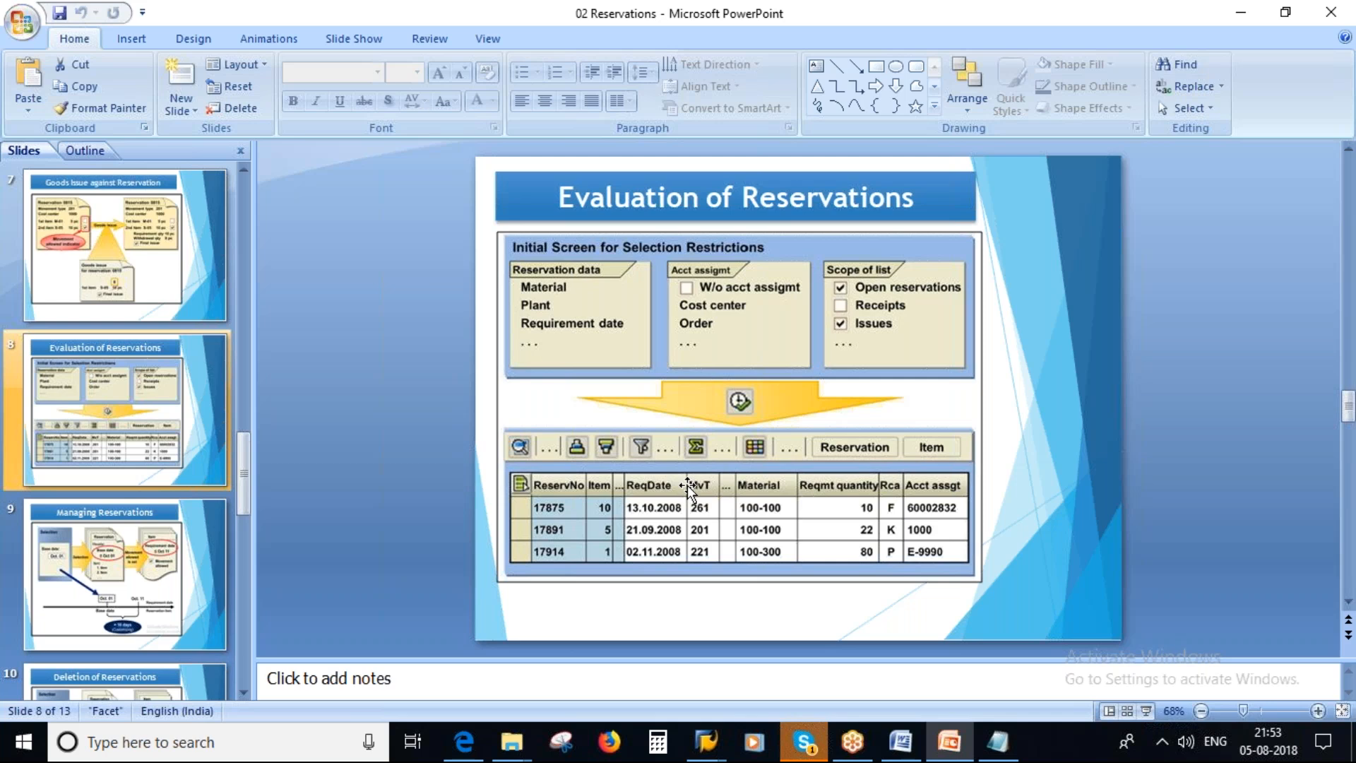
key("alt+Tab")
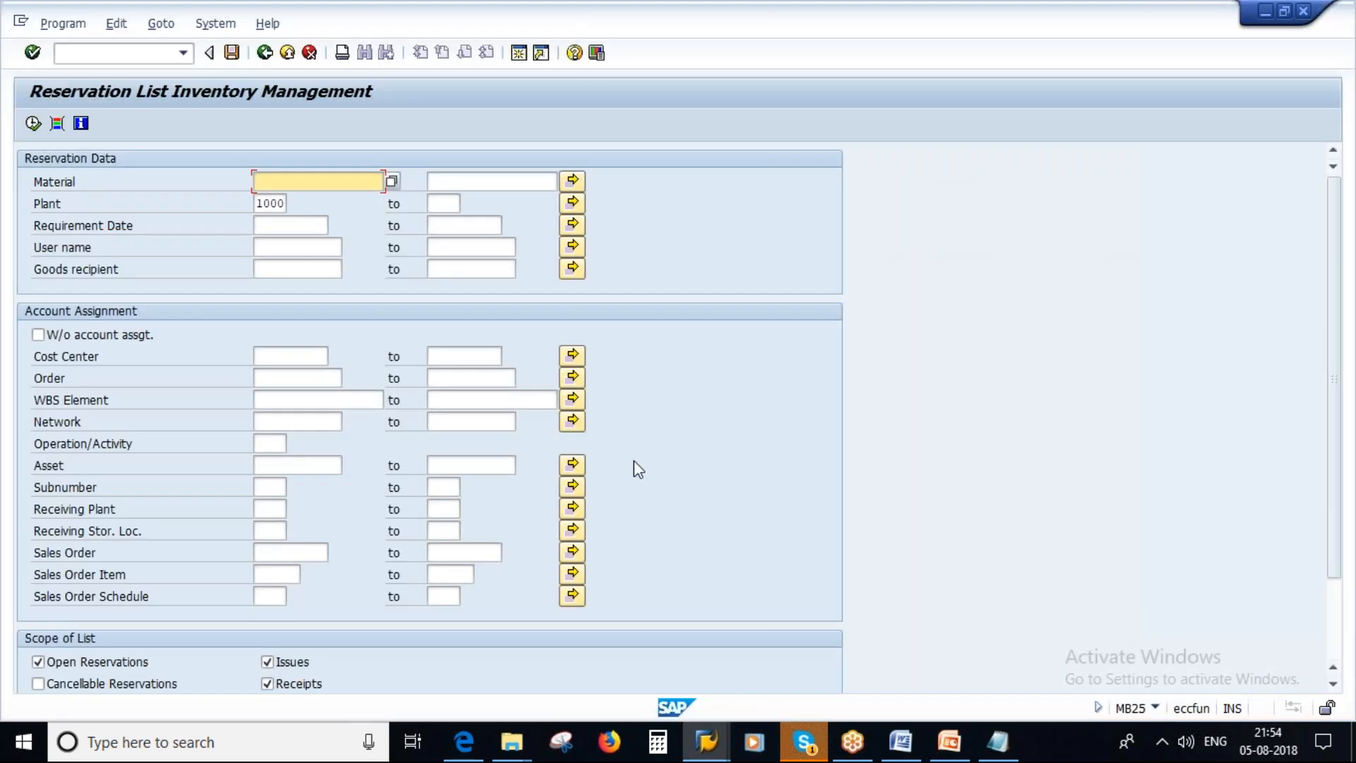
Run the reservation list for plant 1000 and look through the listed reservation items.
double_click(261, 205)
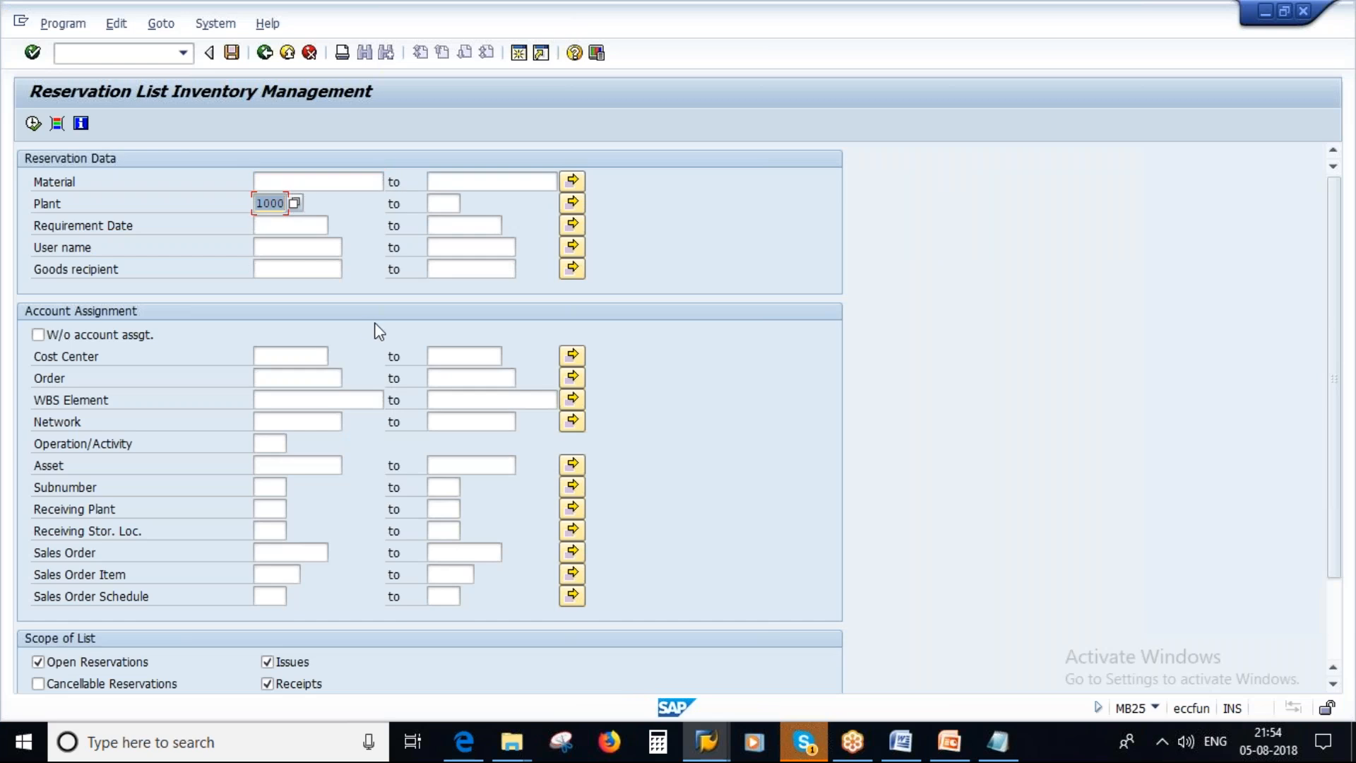
left_click(33, 123)
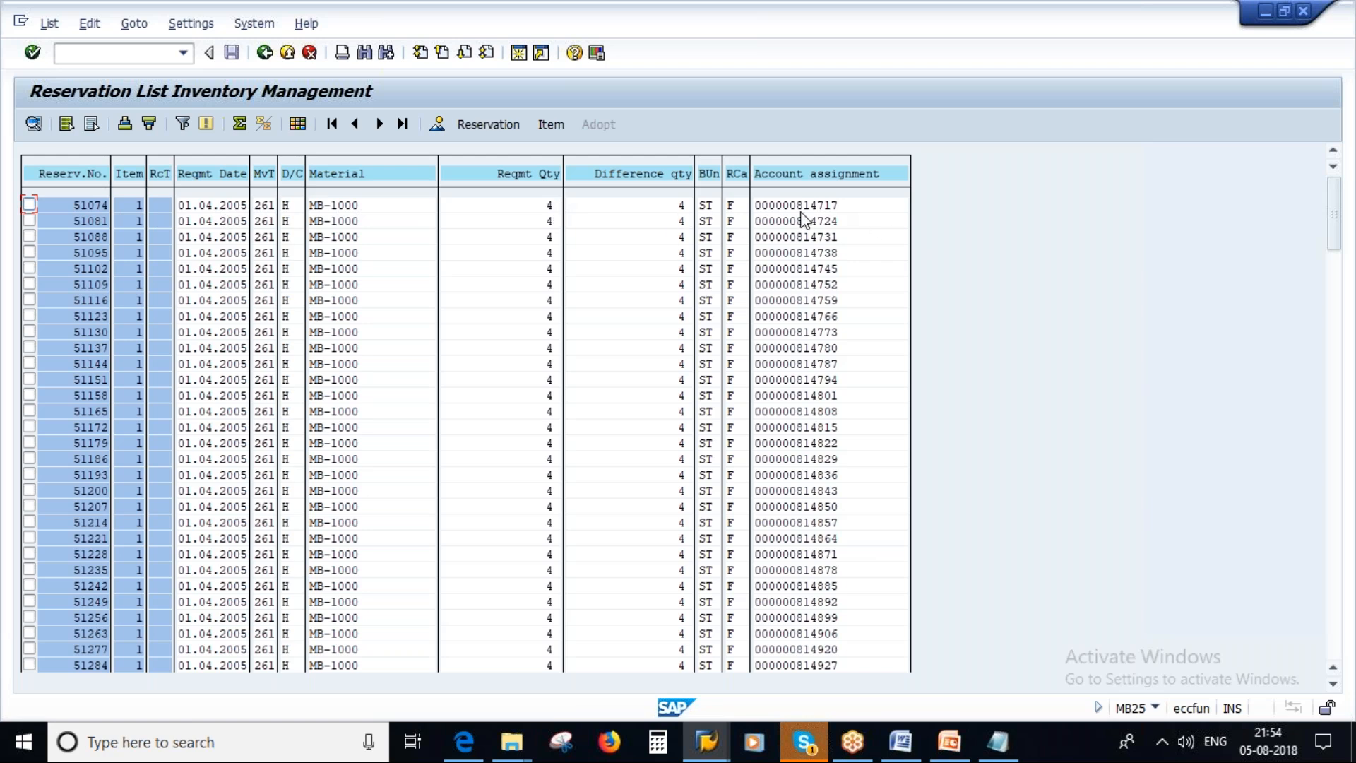
scroll(726, 420, "down", 2)
scroll(725, 420, "up", 2)
Switch to PowerPoint and look past the Evaluation of Reservations slide to the Managing Reservations slide.
left_click(949, 742)
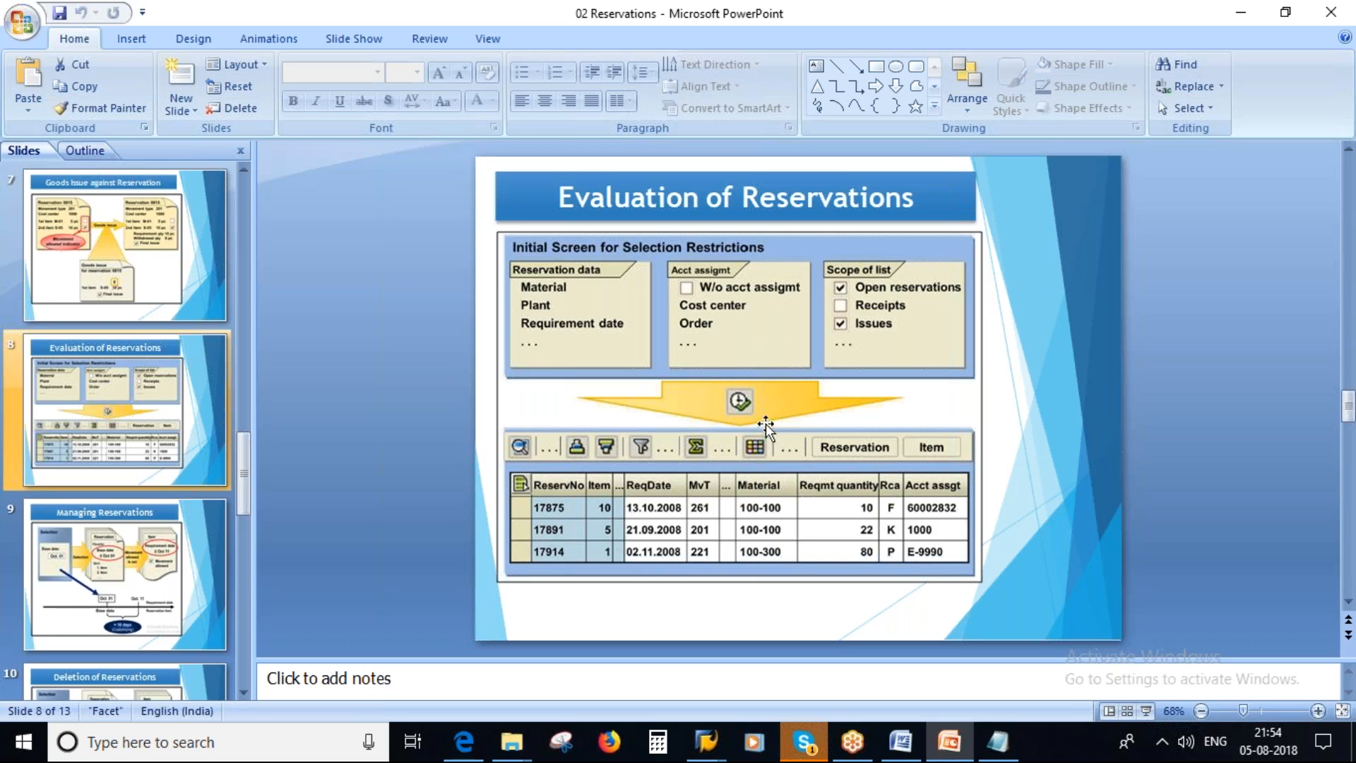
scroll(140, 475, "down", 1)
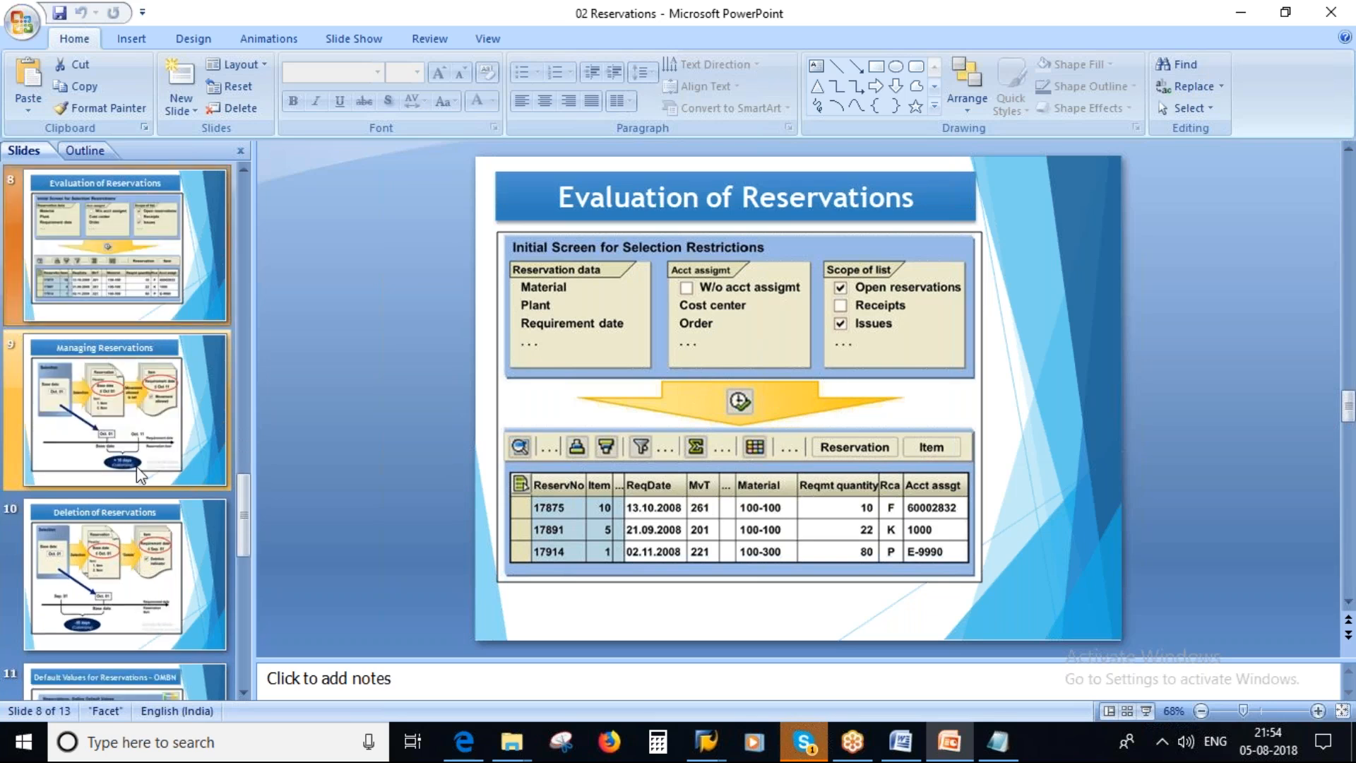
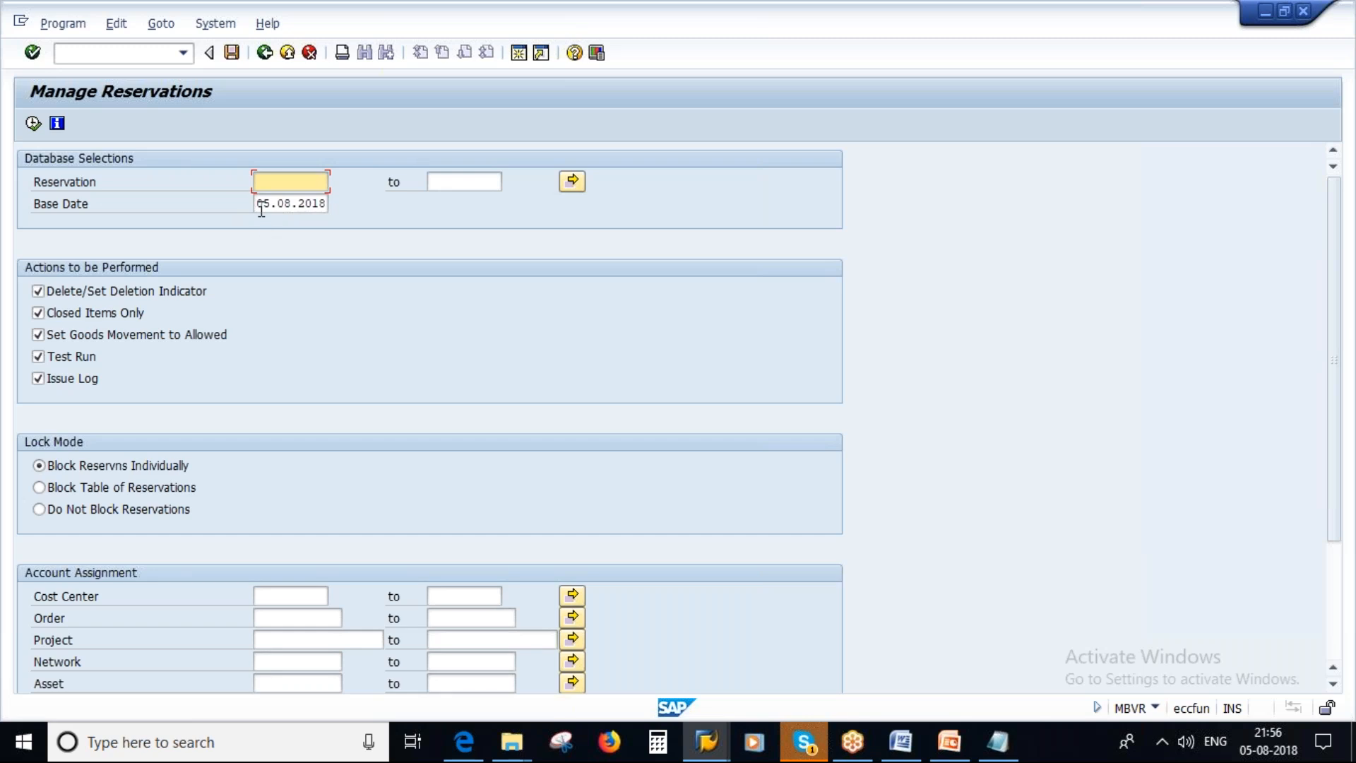
Try to run Manage Reservations for base date 05.08.2018 with Delete/Set Deletion Indicator, Closed Items Only and Issue Log deselected.
left_click_drag(261, 209, 309, 459)
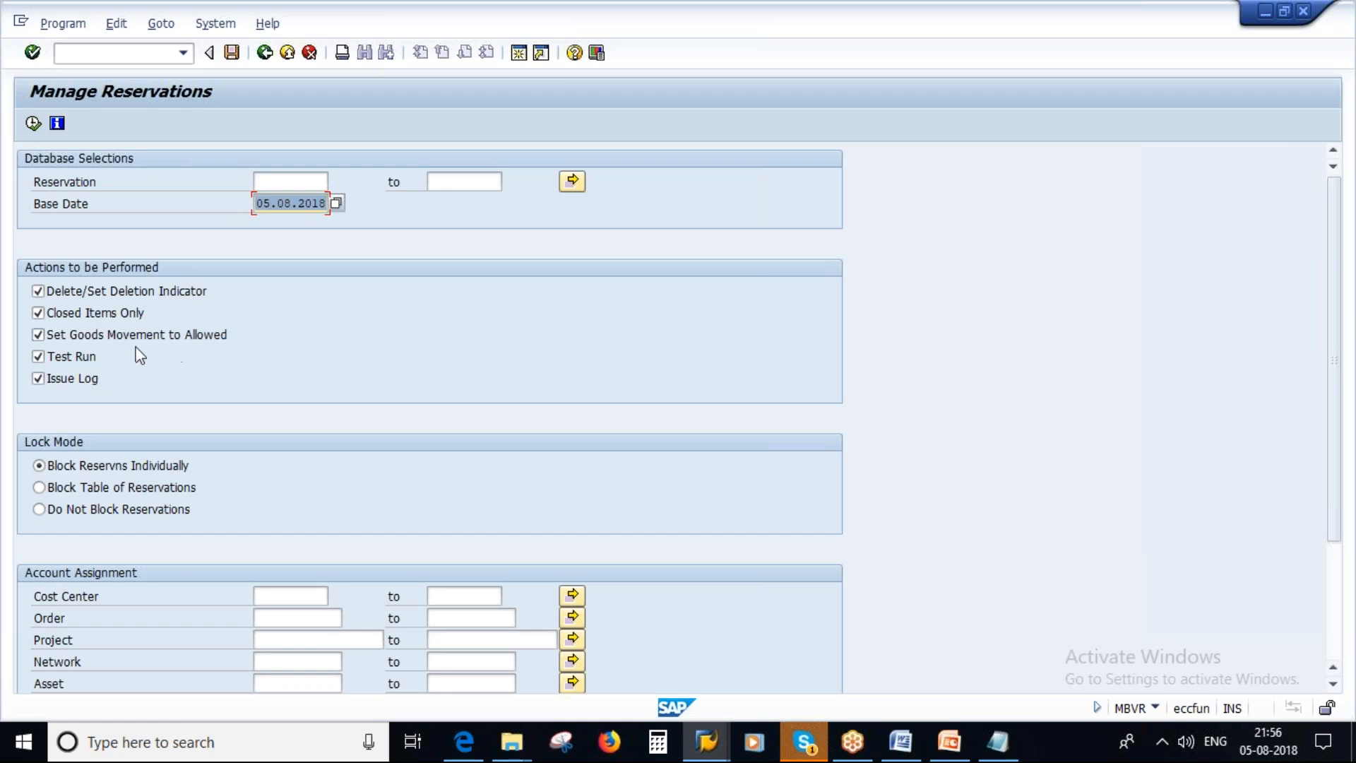
left_click(38, 291)
left_click(38, 313)
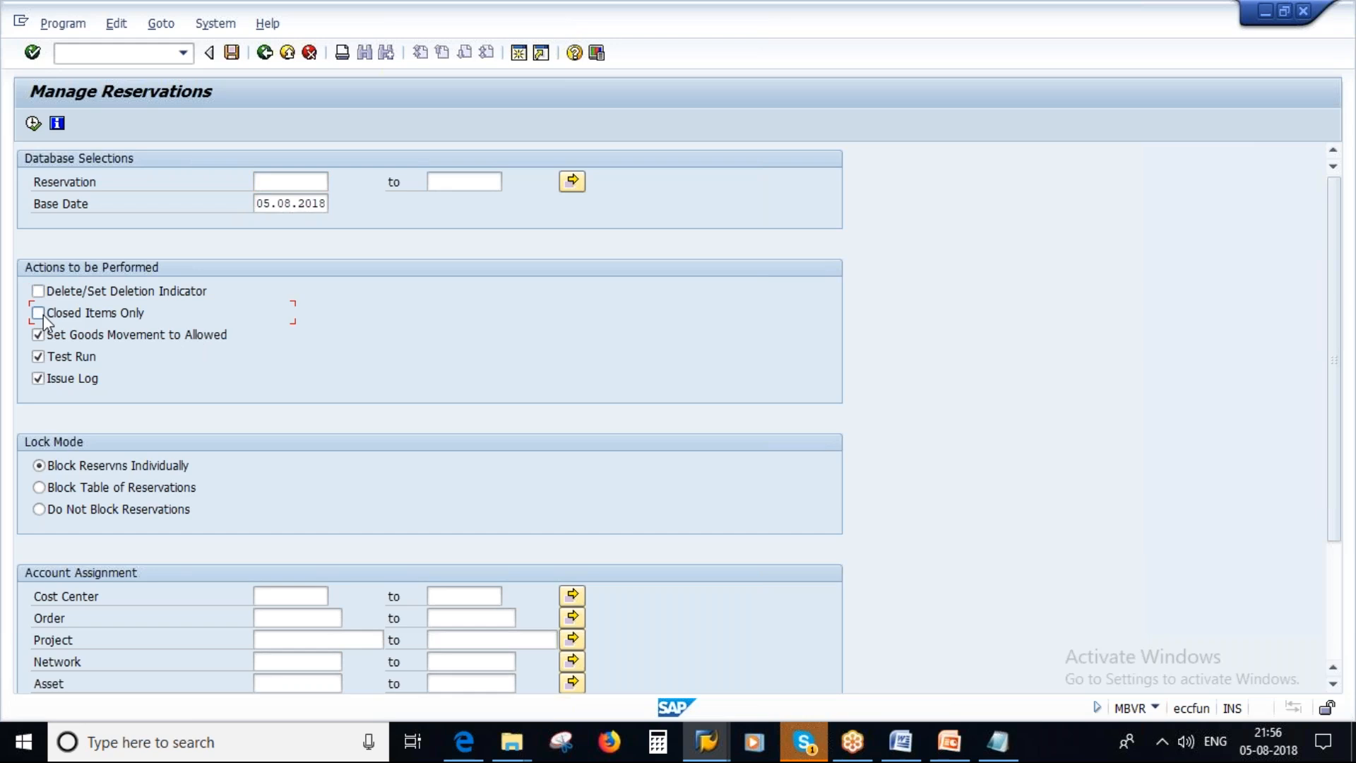
left_click(38, 379)
left_click(33, 124)
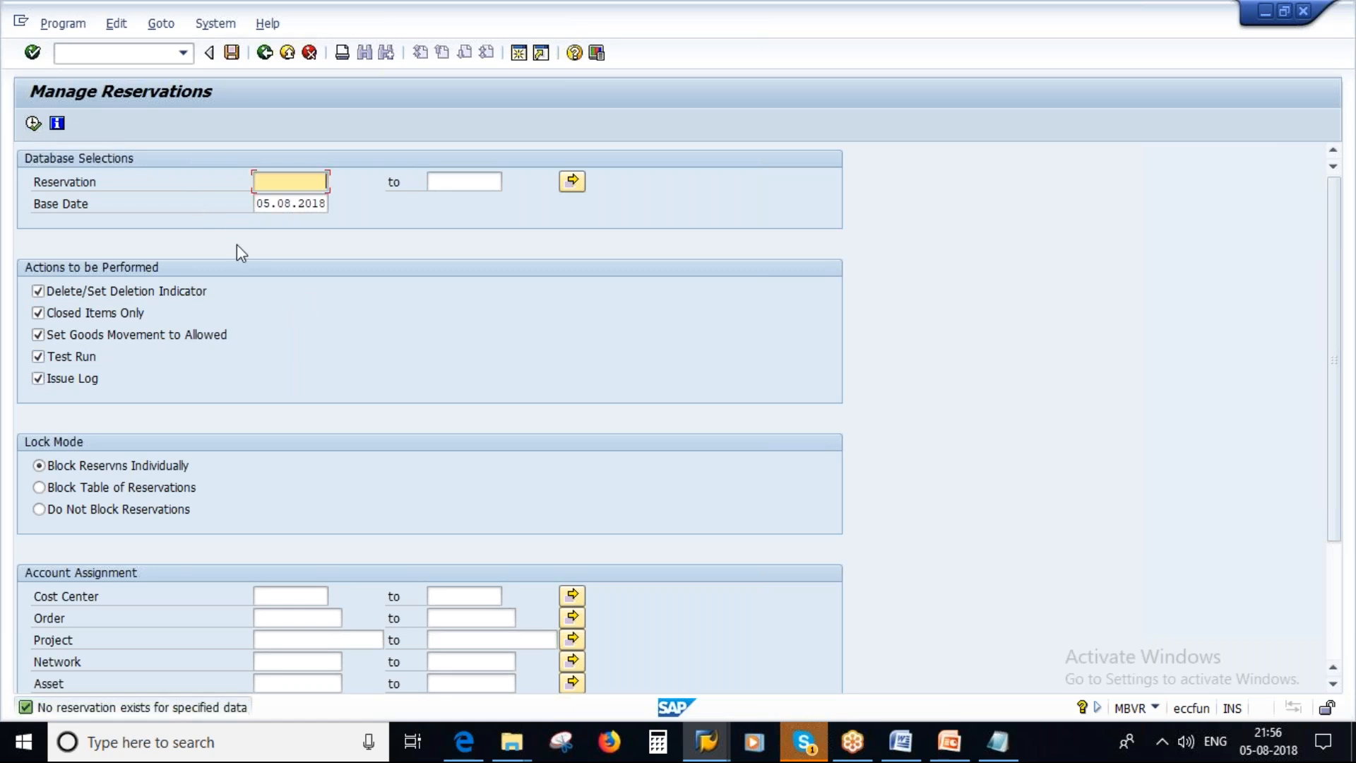
Try the run with base date 10.08.2018 and with Delete/Set Deletion Indicator and Issue Log deselected.
left_click(269, 209)
key("shift+End")
key("Left")
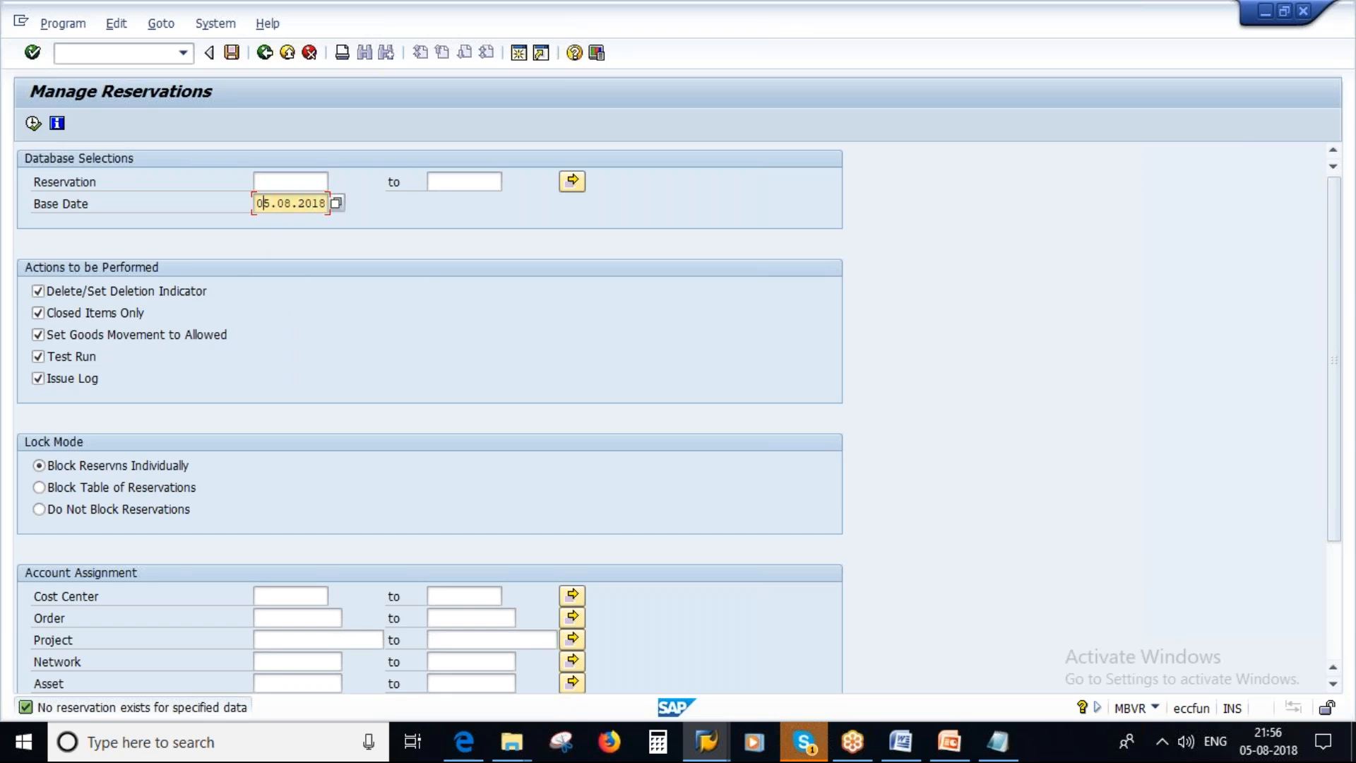
key("Delete")
key("Delete")
type("10")
left_click(38, 311)
left_click(38, 290)
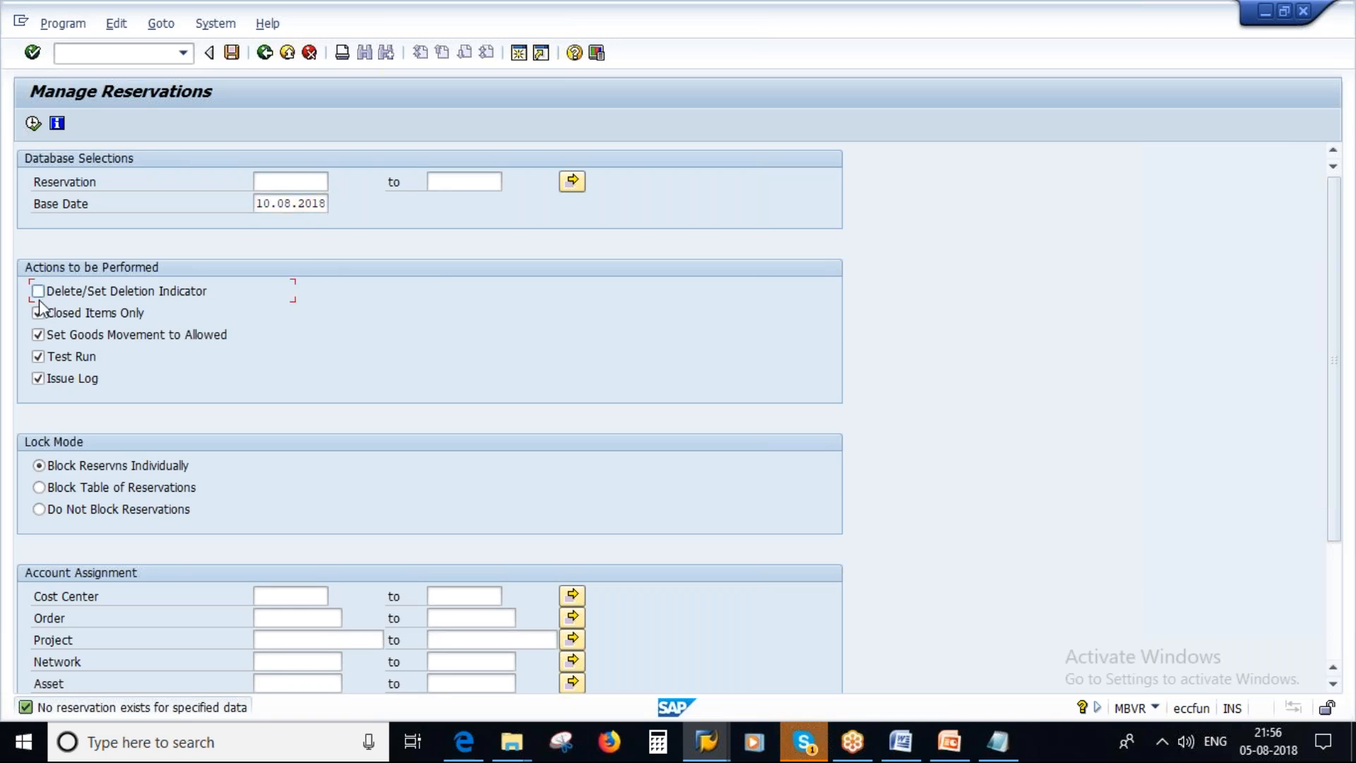
left_click(38, 378)
left_click(32, 124)
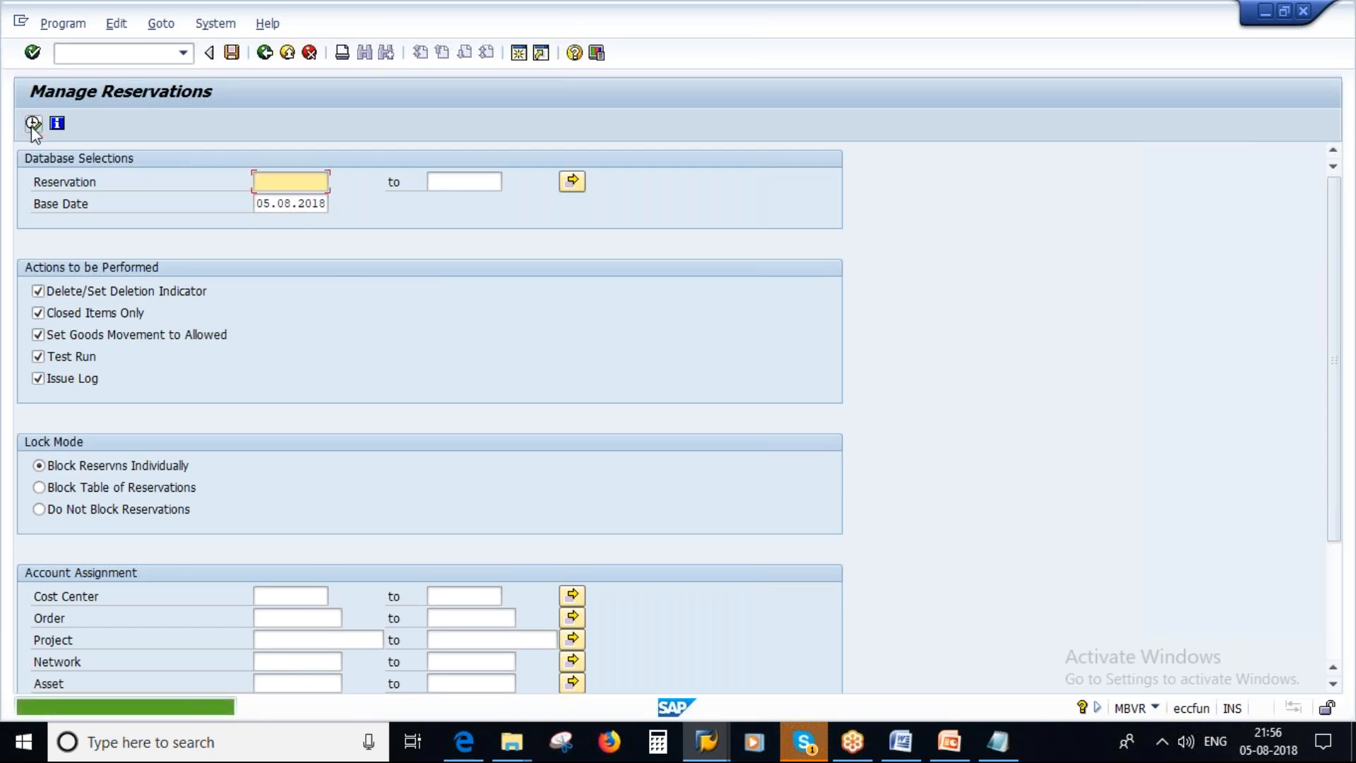
Try the run with base date 01.07.2018 and Delete/Set Deletion Indicator, Set Goods Movement to Allowed and Issue Log deselected.
left_click(277, 203)
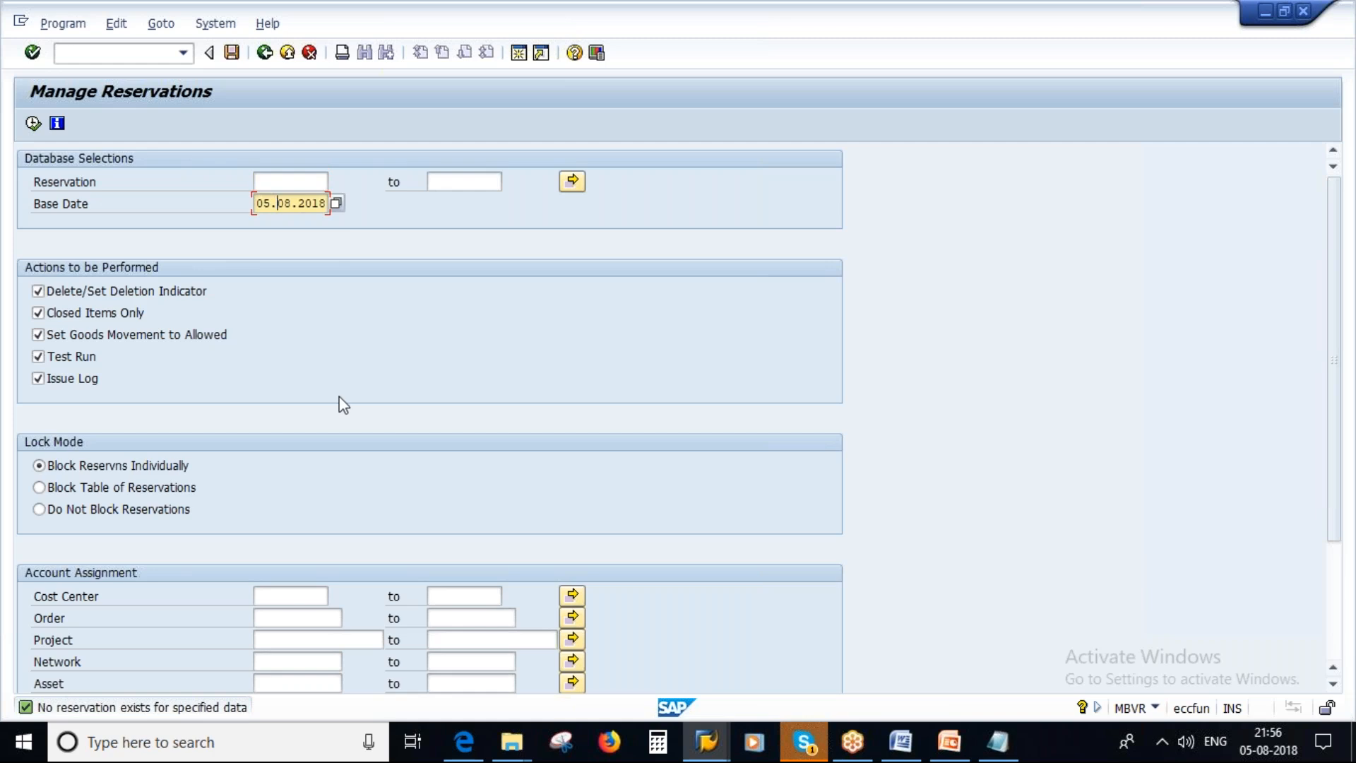
key("BackSpace")
key("BackSpace")
type("1")
key("BackSpace")
type("01")
key("BackSpace")
type("7")
left_click(37, 293)
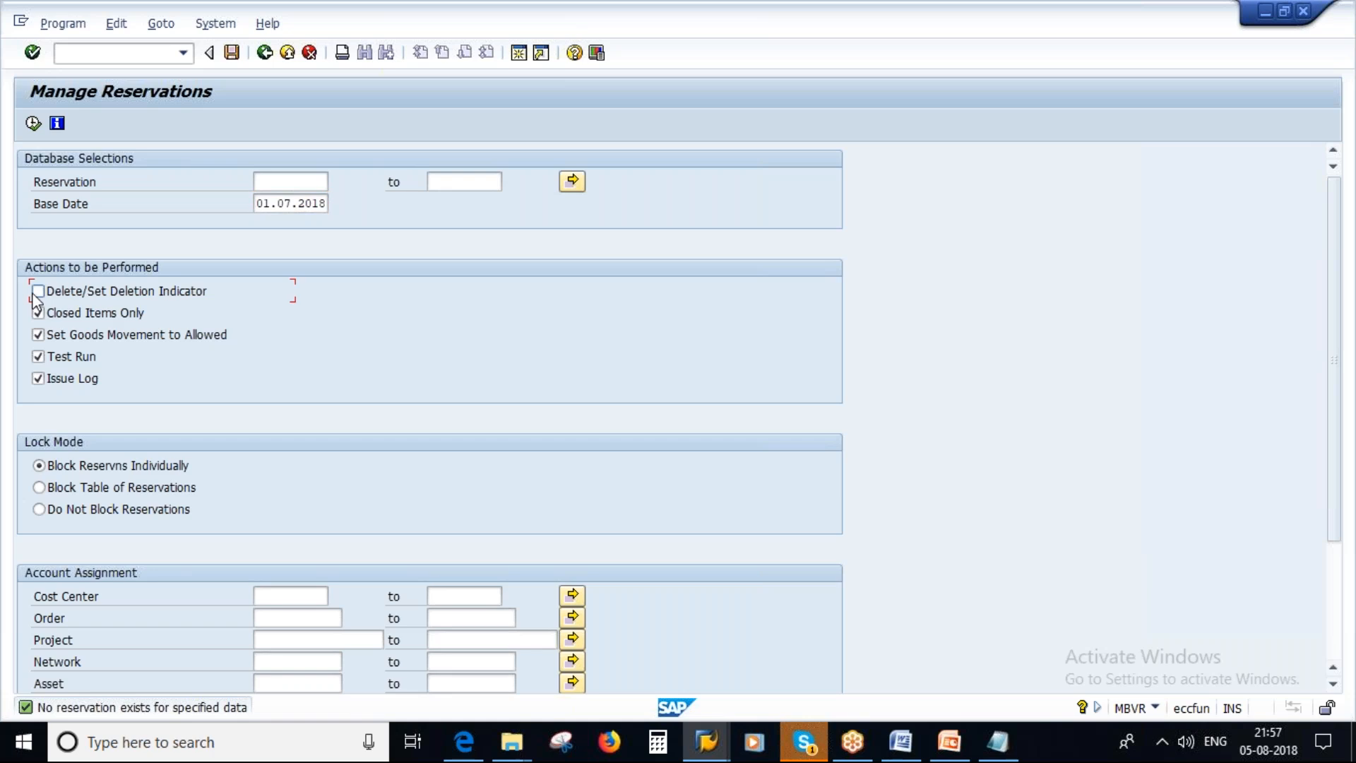
left_click(39, 335)
left_click(39, 381)
left_click(34, 123)
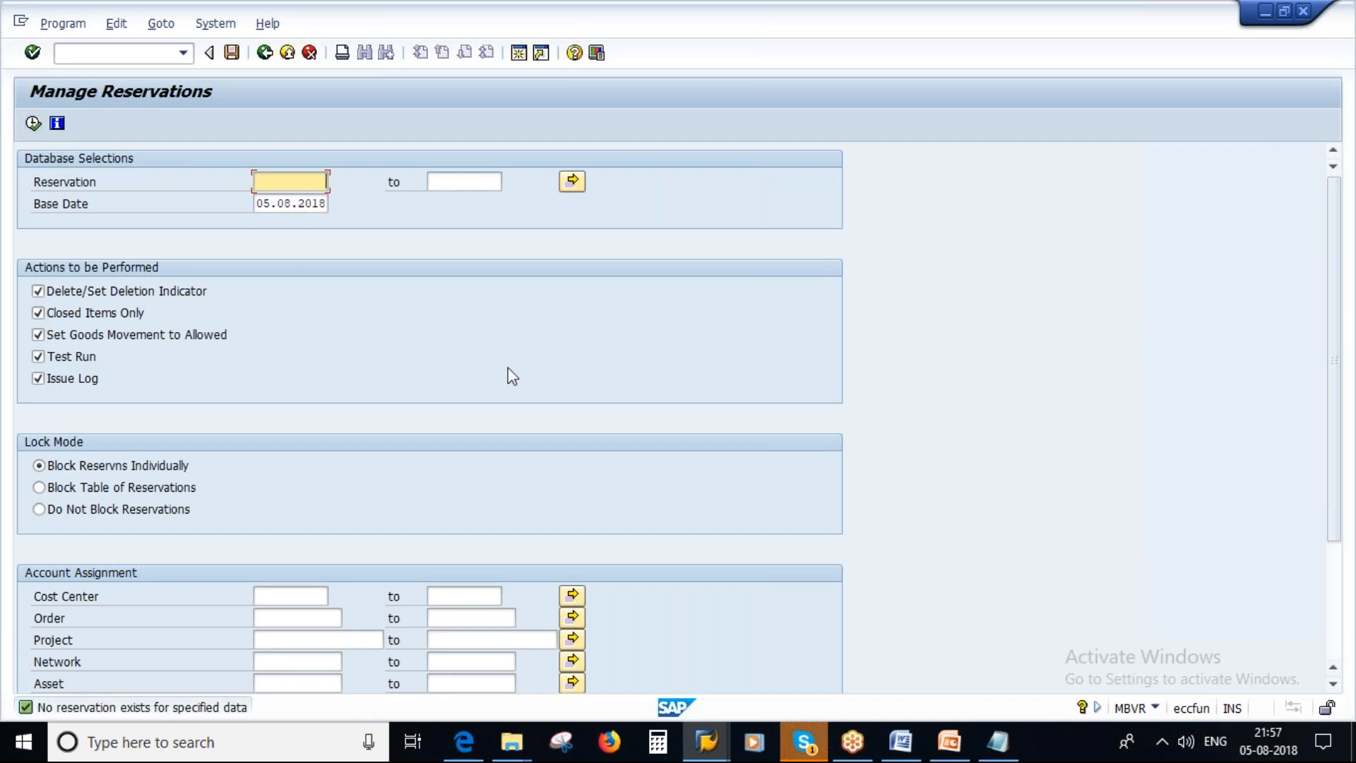
Try the run with the default base date 05.08.2018, deselecting only Delete/Set Deletion Indicator and Issue Log.
left_click(57, 291)
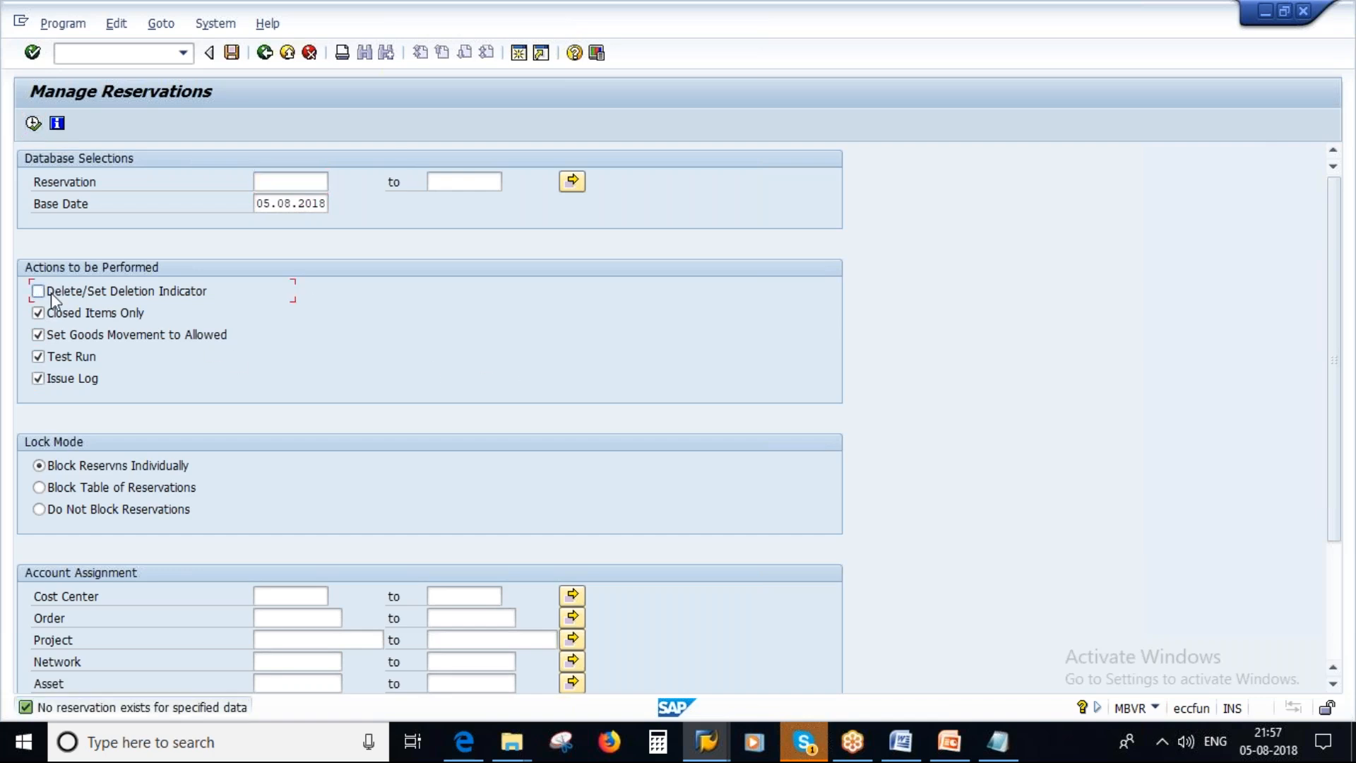
left_click(39, 379)
left_click(34, 126)
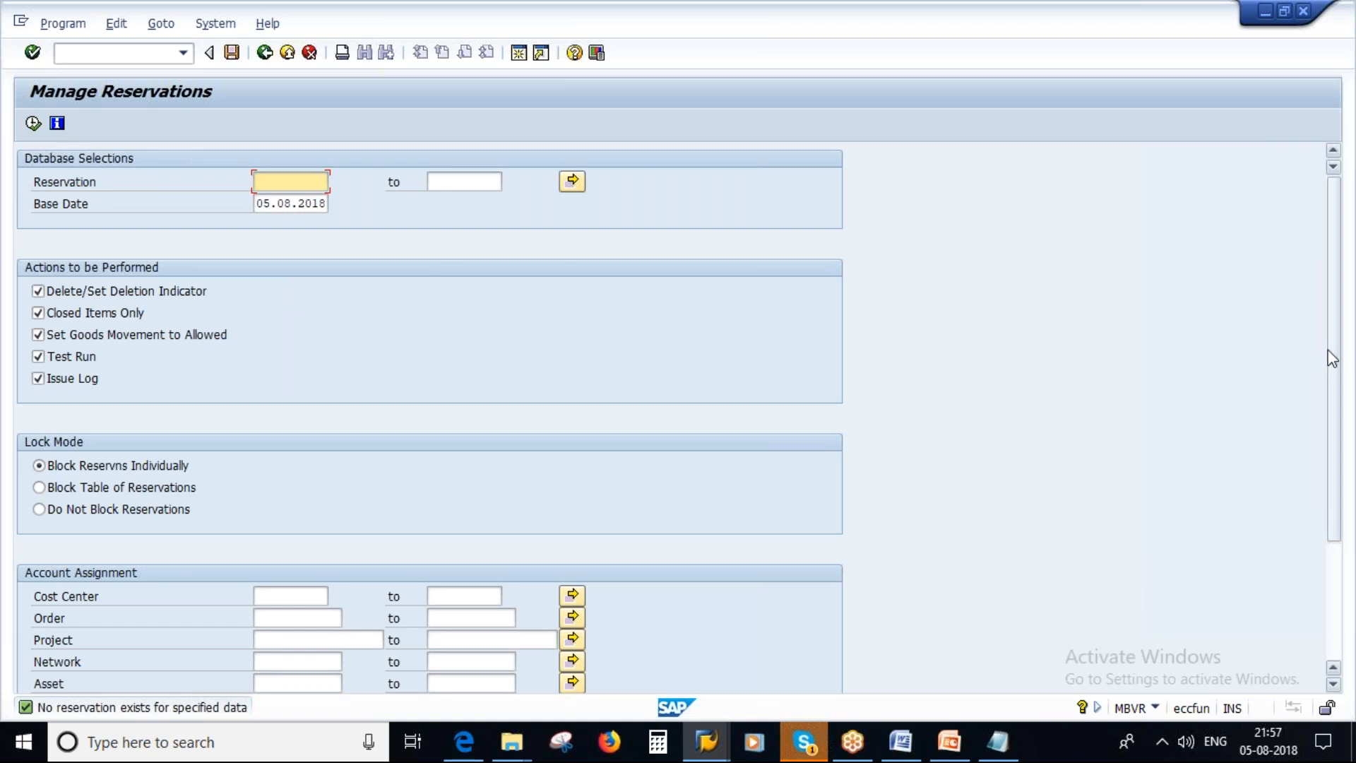
mouse_move(1338, 364)
left_mouse_down()
mouse_move(1329, 519)
mouse_move(1340, 379)
left_mouse_up()
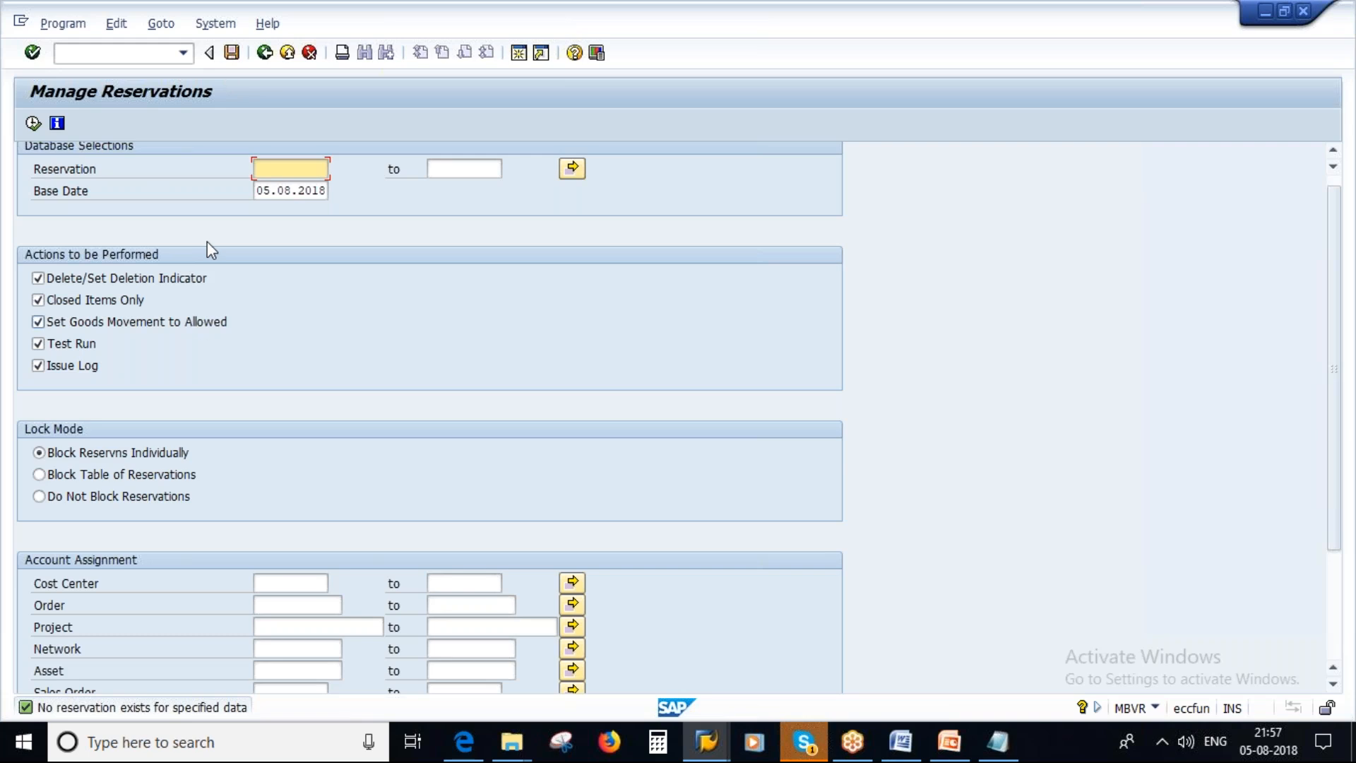
Start transaction MB21 in a new session and open the new items entry for movement type 311 in plant 1000.
left_click(520, 55)
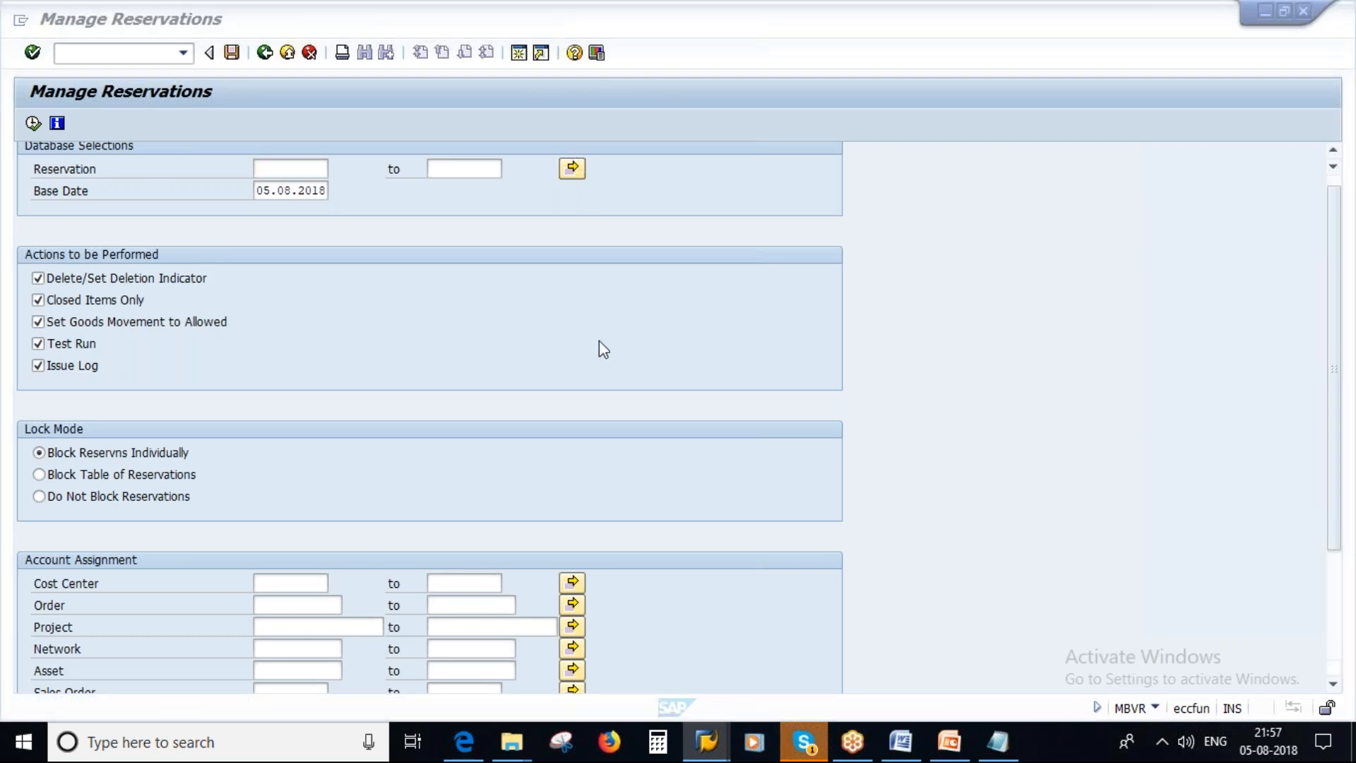
type("MB2")
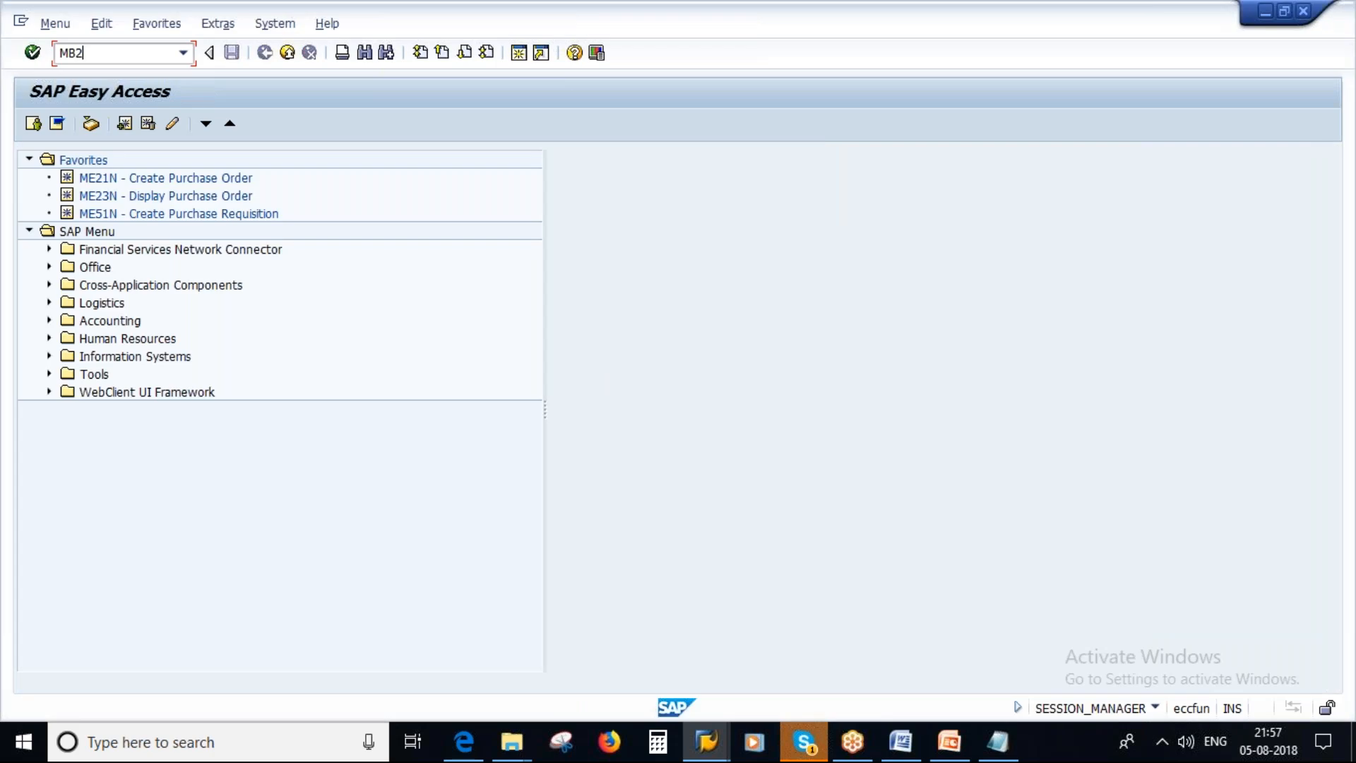
type("1")
key("Return")
key("Return")
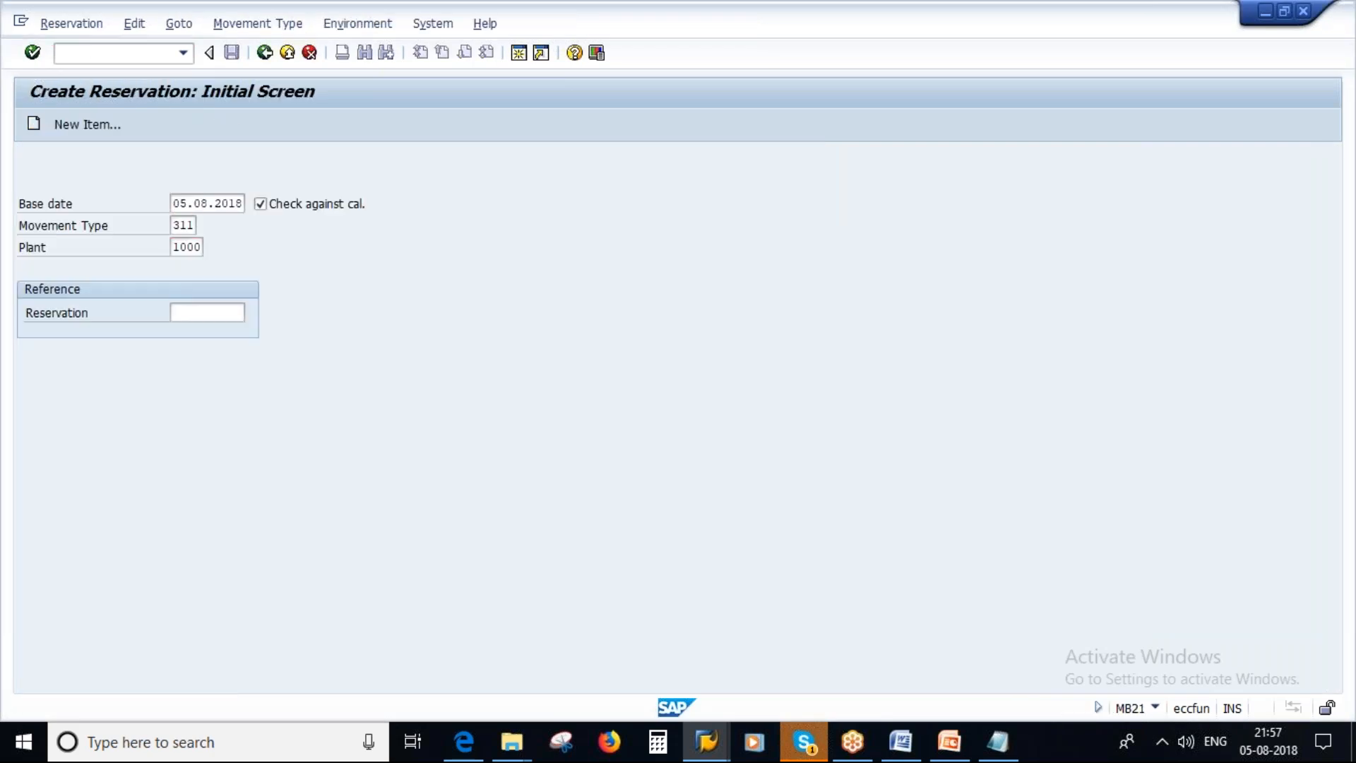
type("0001")
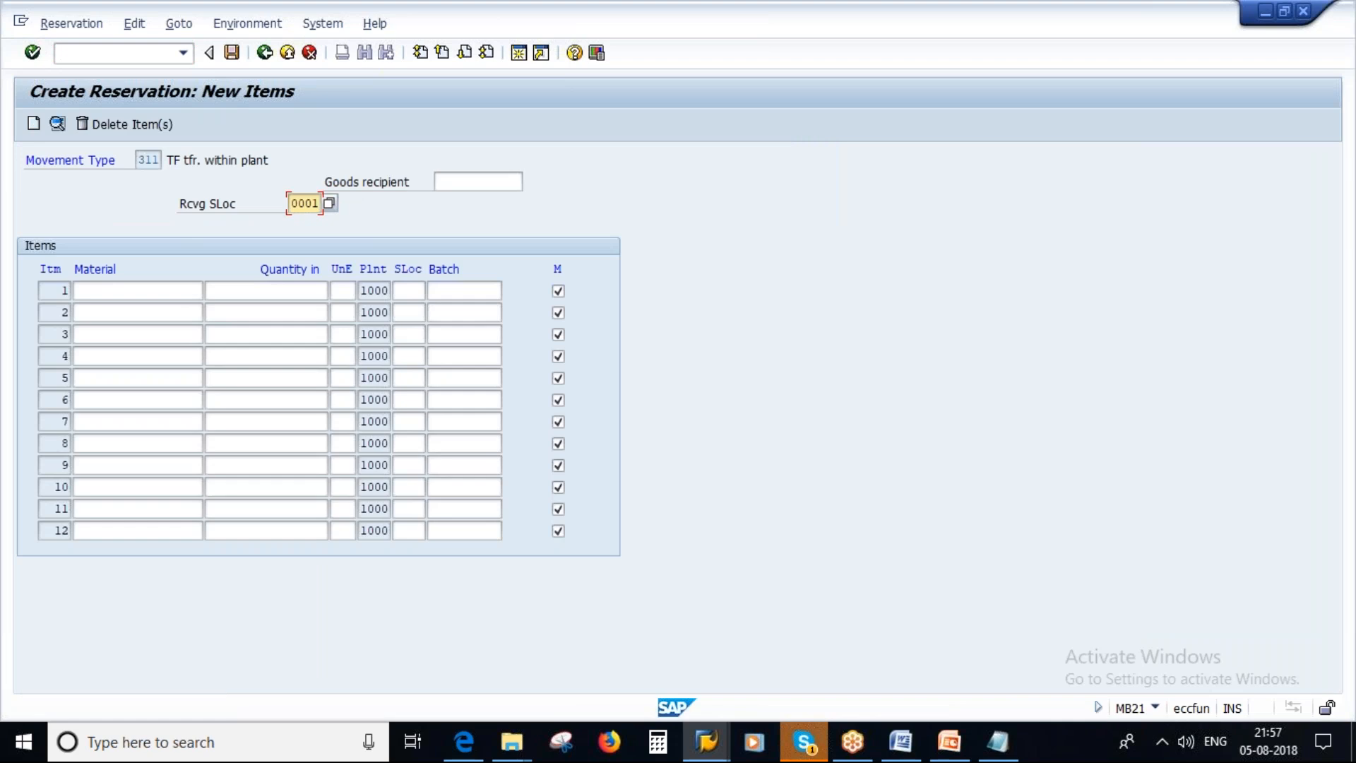
key("Tab")
key("Tab")
left_click(185, 288)
left_click(172, 288)
left_click(130, 315)
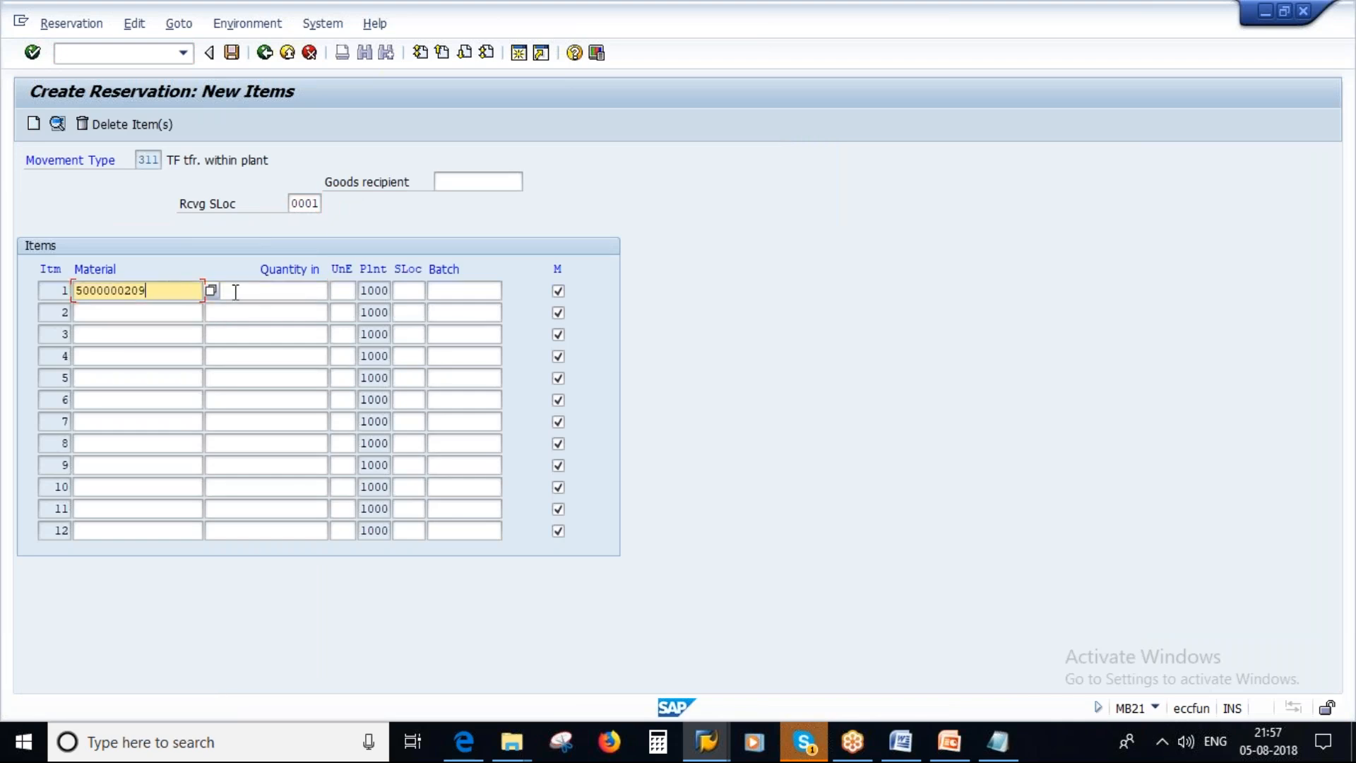
left_click(280, 290)
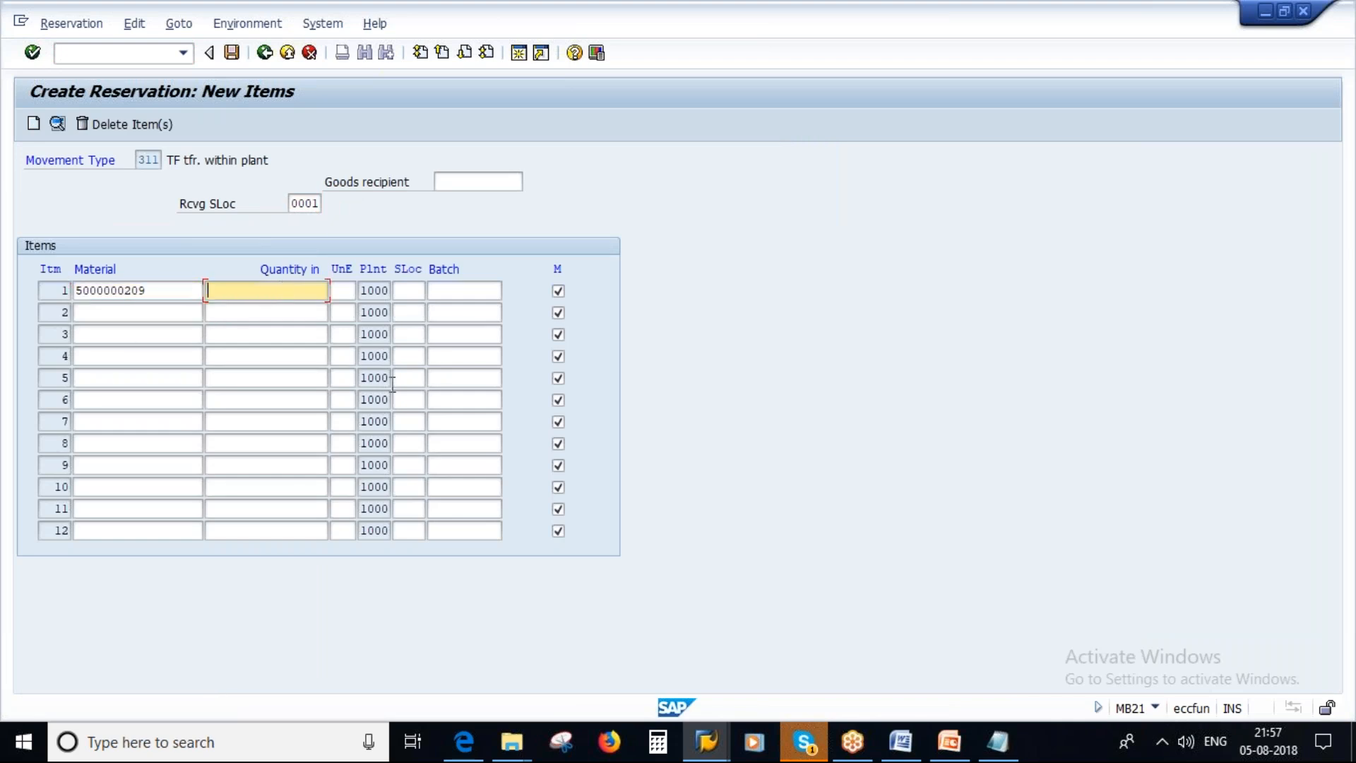
left_click(707, 752)
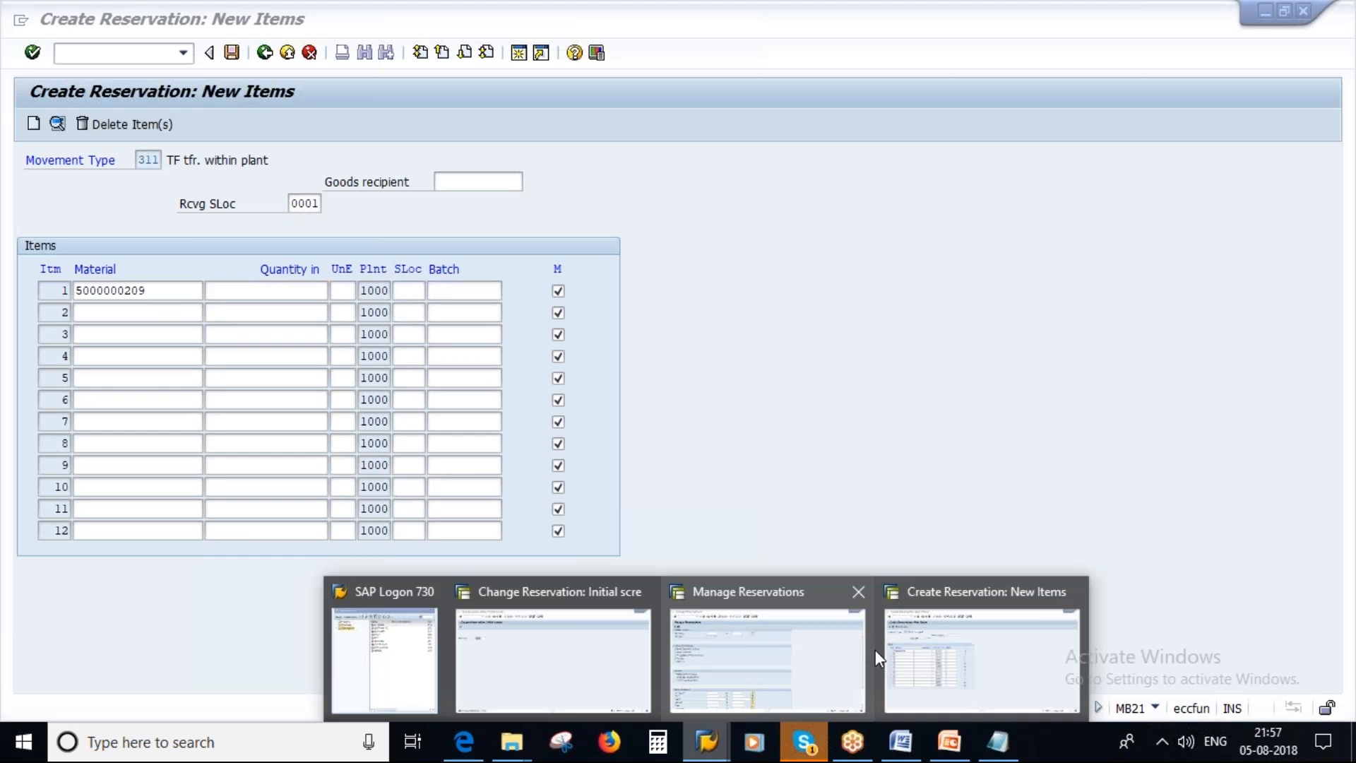
left_click(960, 650)
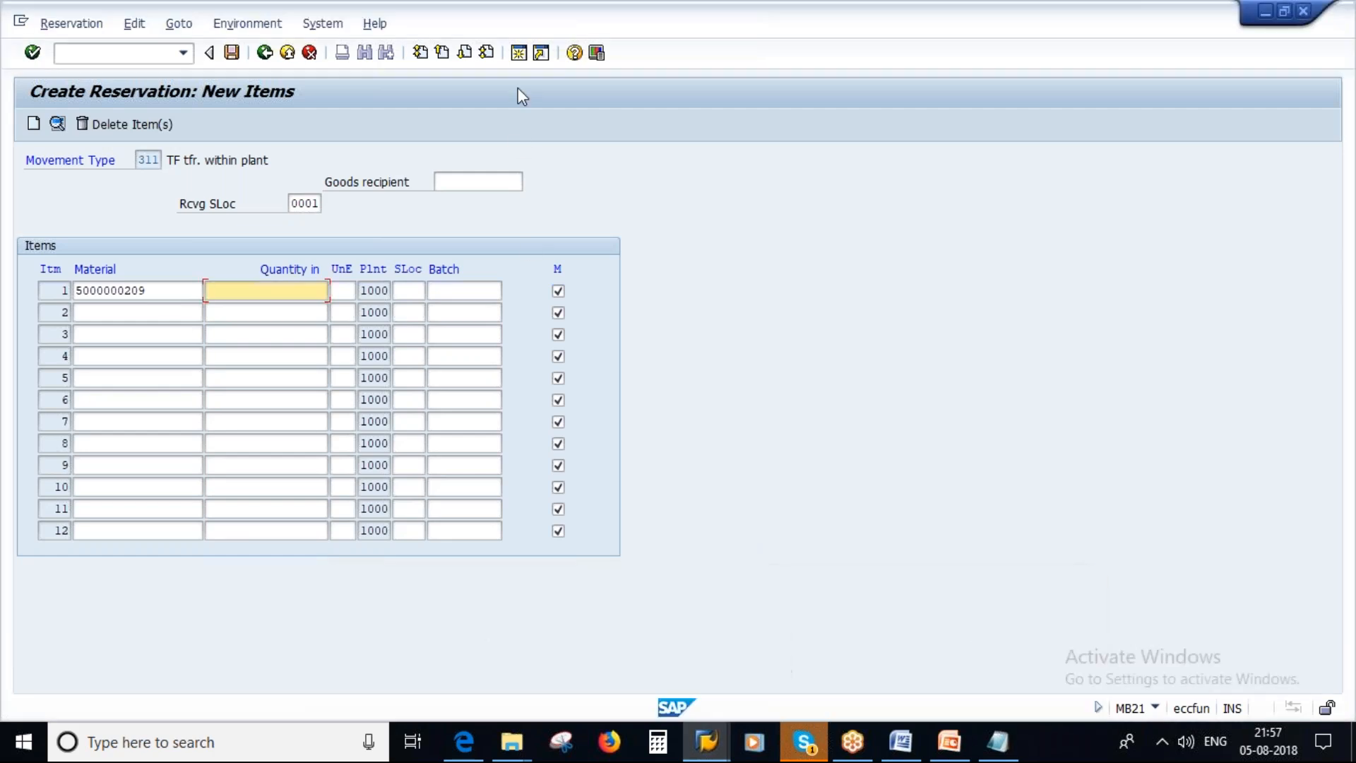
left_click(518, 52)
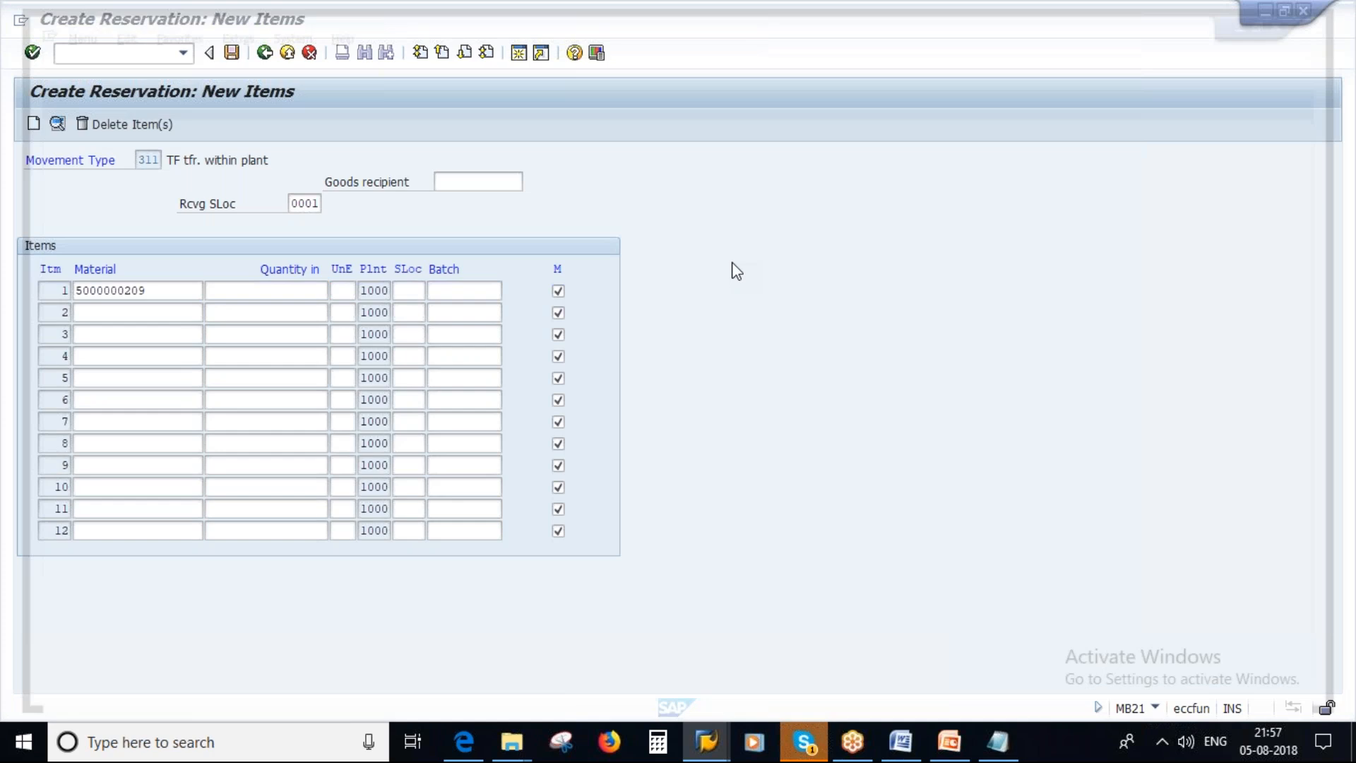
type("mmbe")
key("Return")
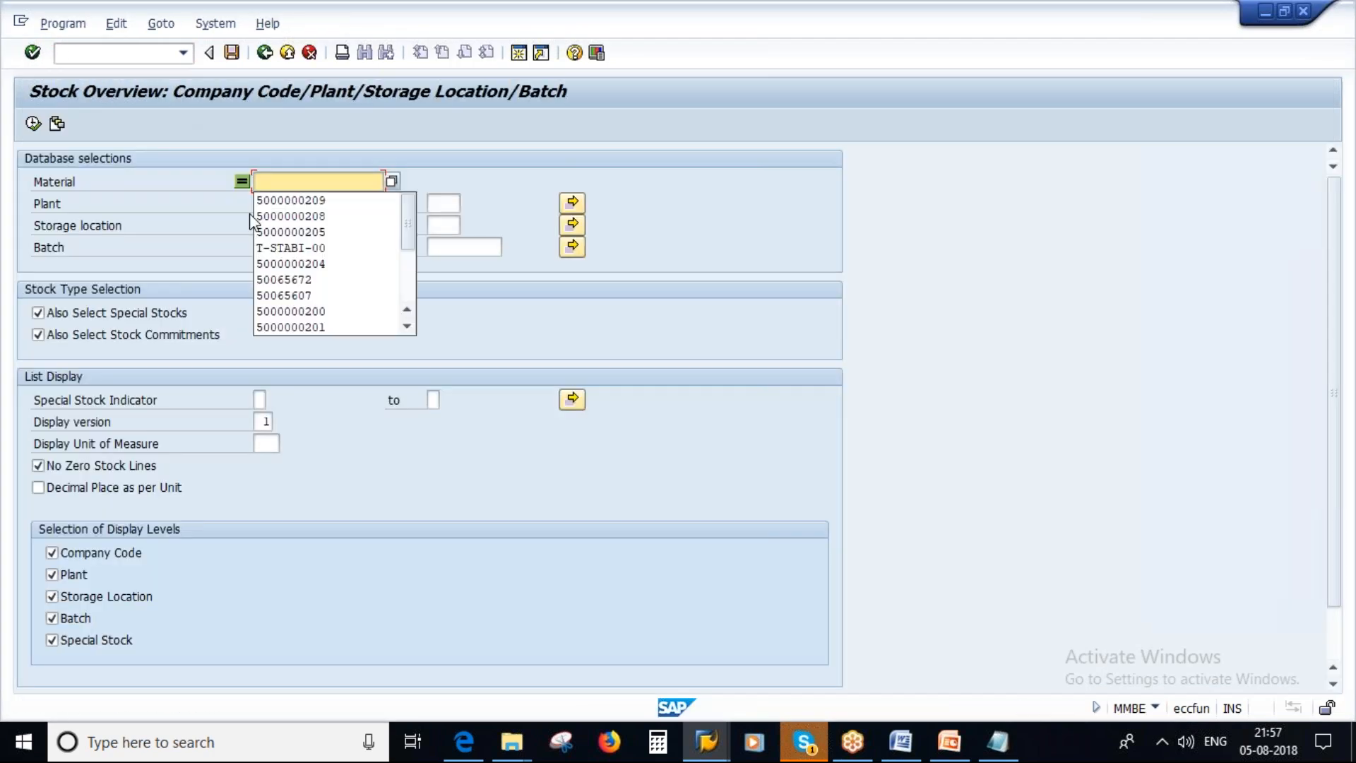
left_click(306, 216)
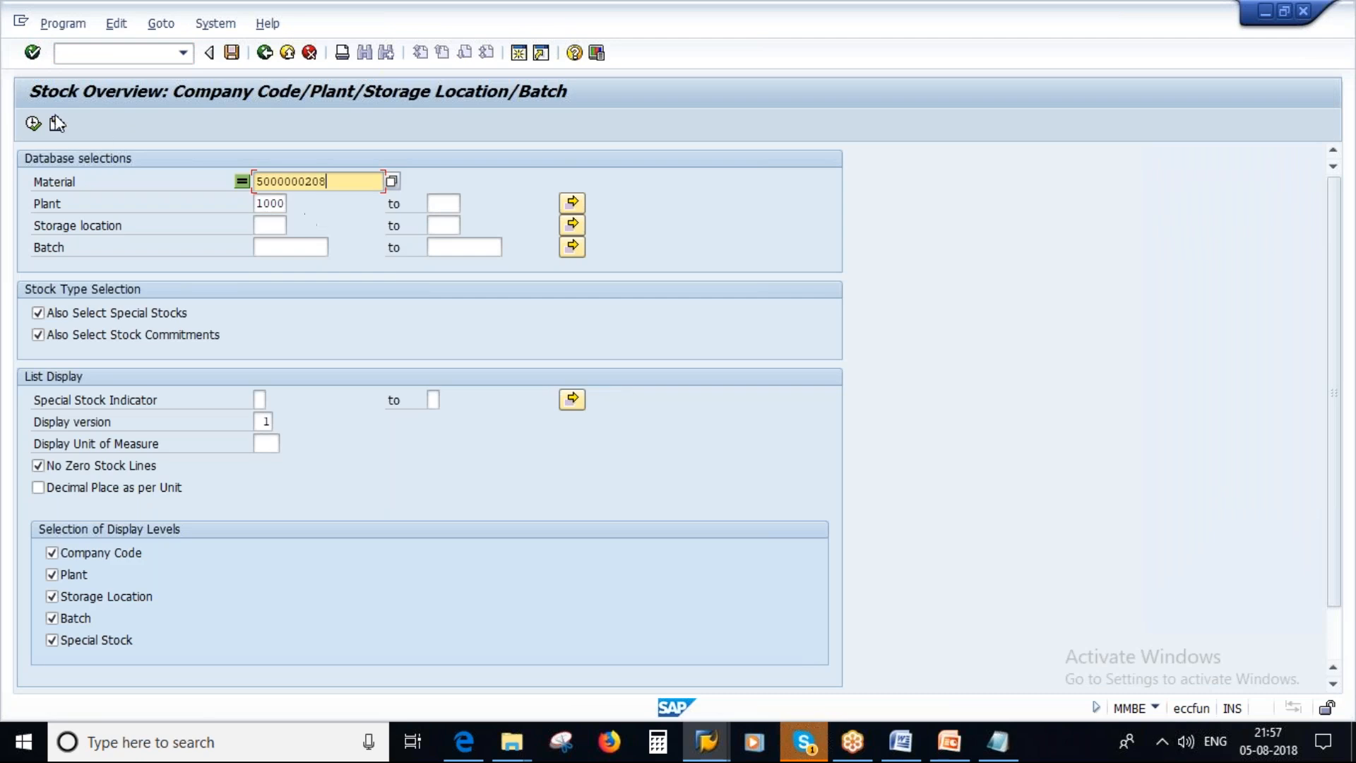
left_click(33, 124)
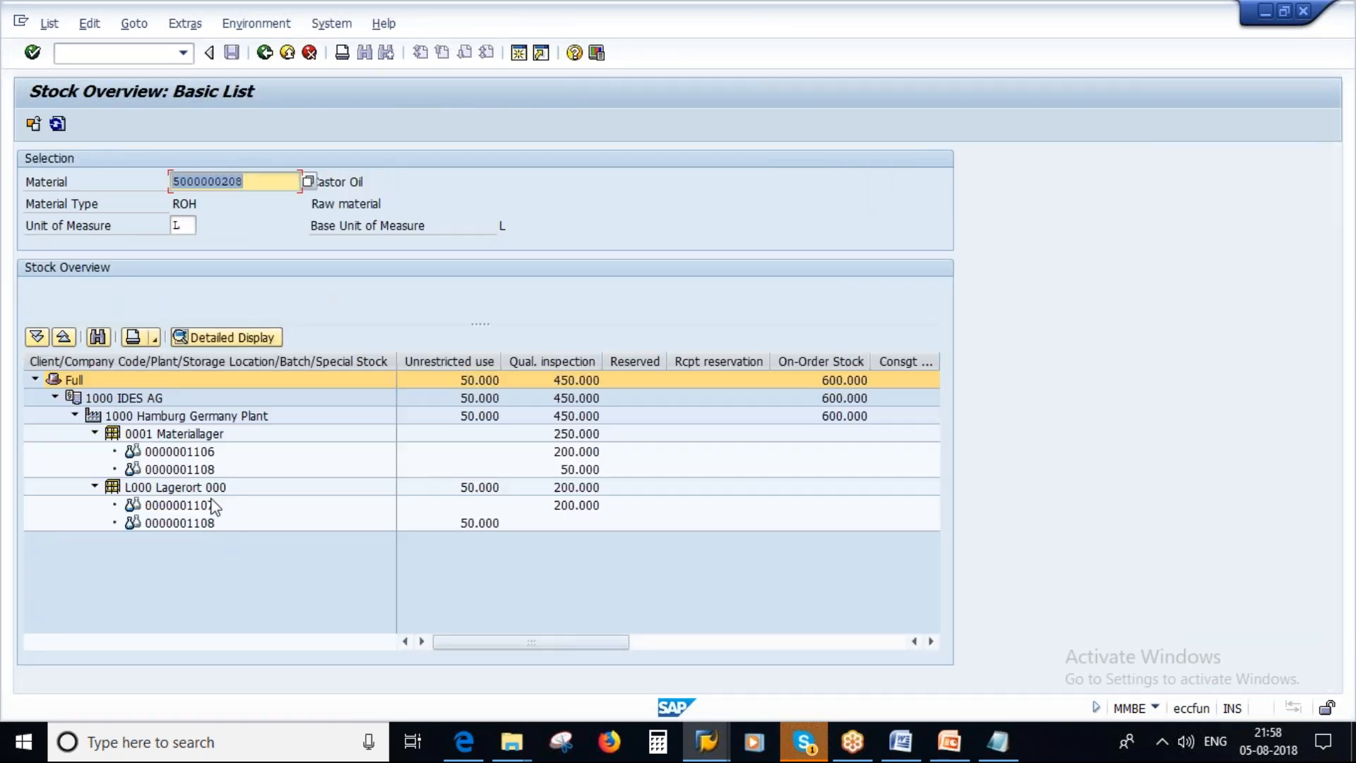
double_click(208, 529)
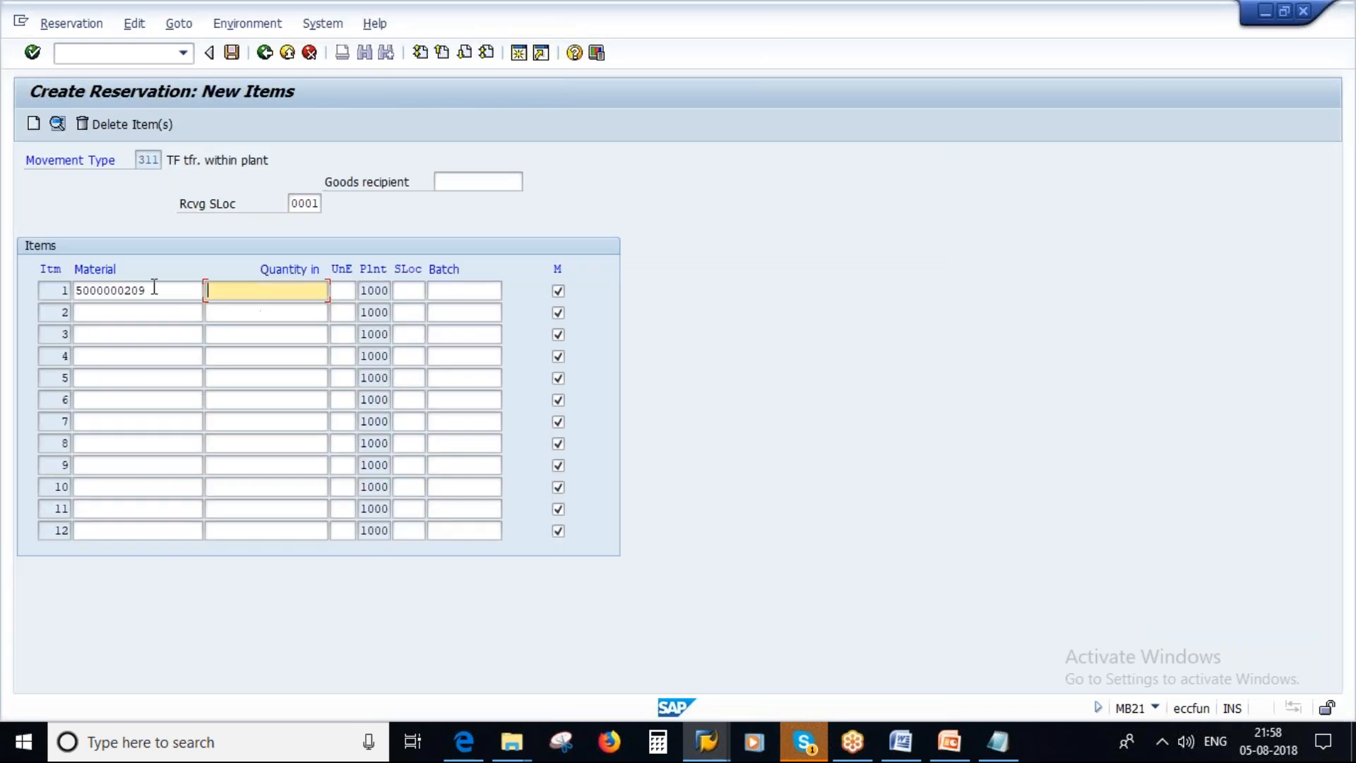
left_click(155, 288)
key("BackSpace")
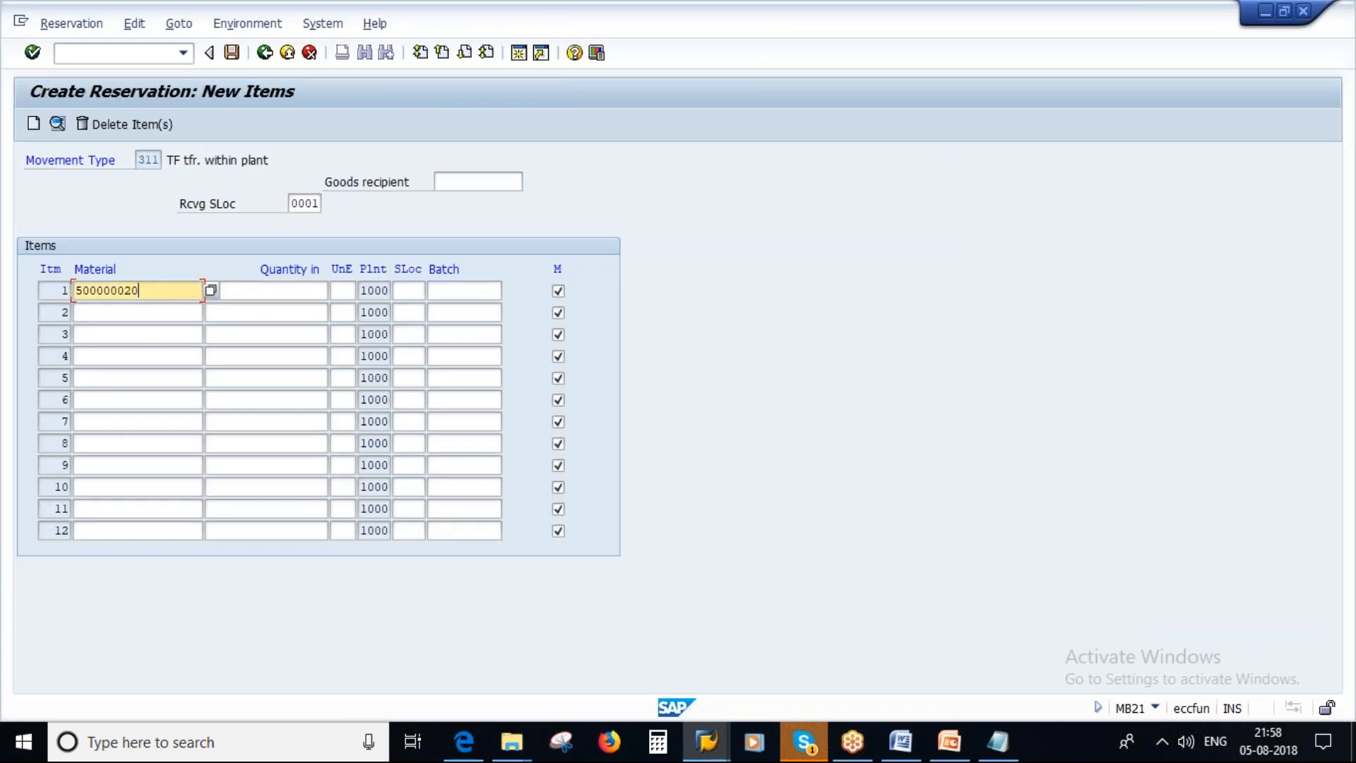
type("8")
key("Tab")
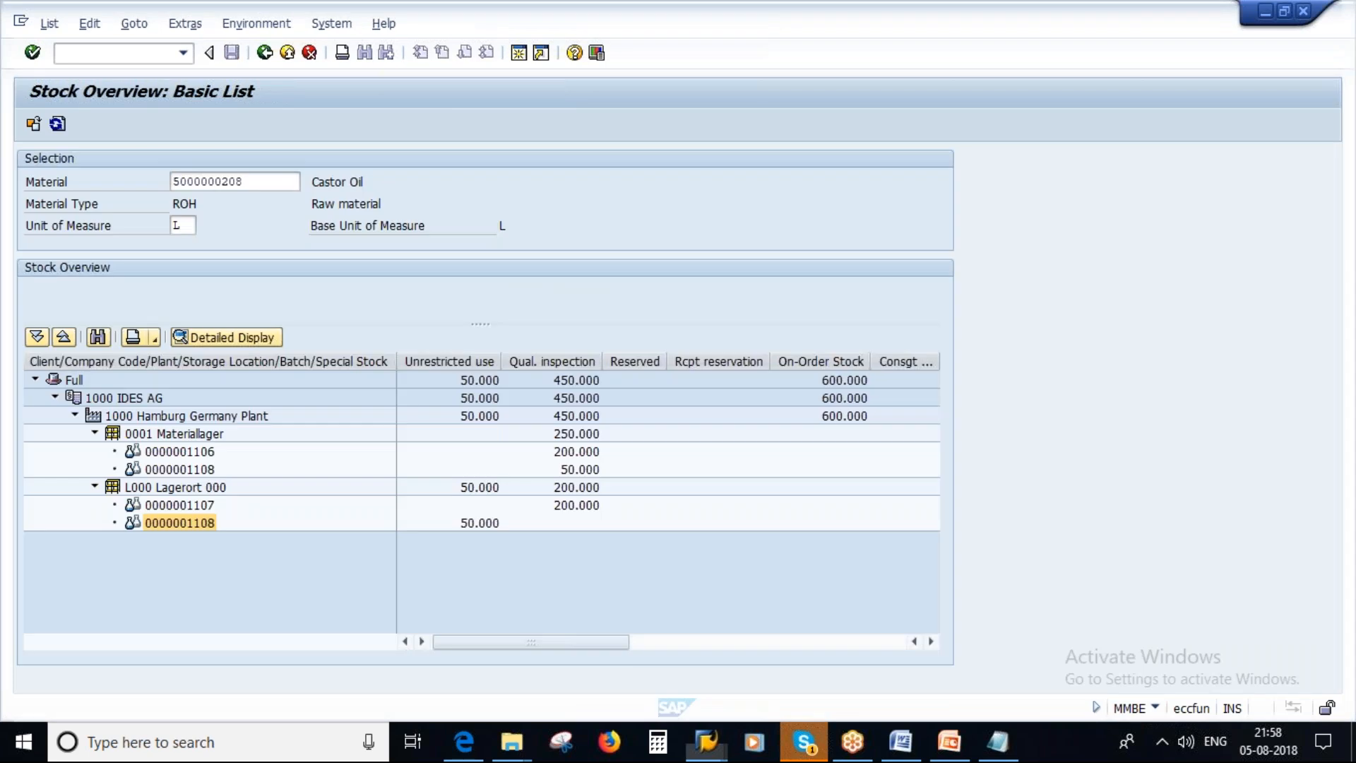
key("alt+Tab")
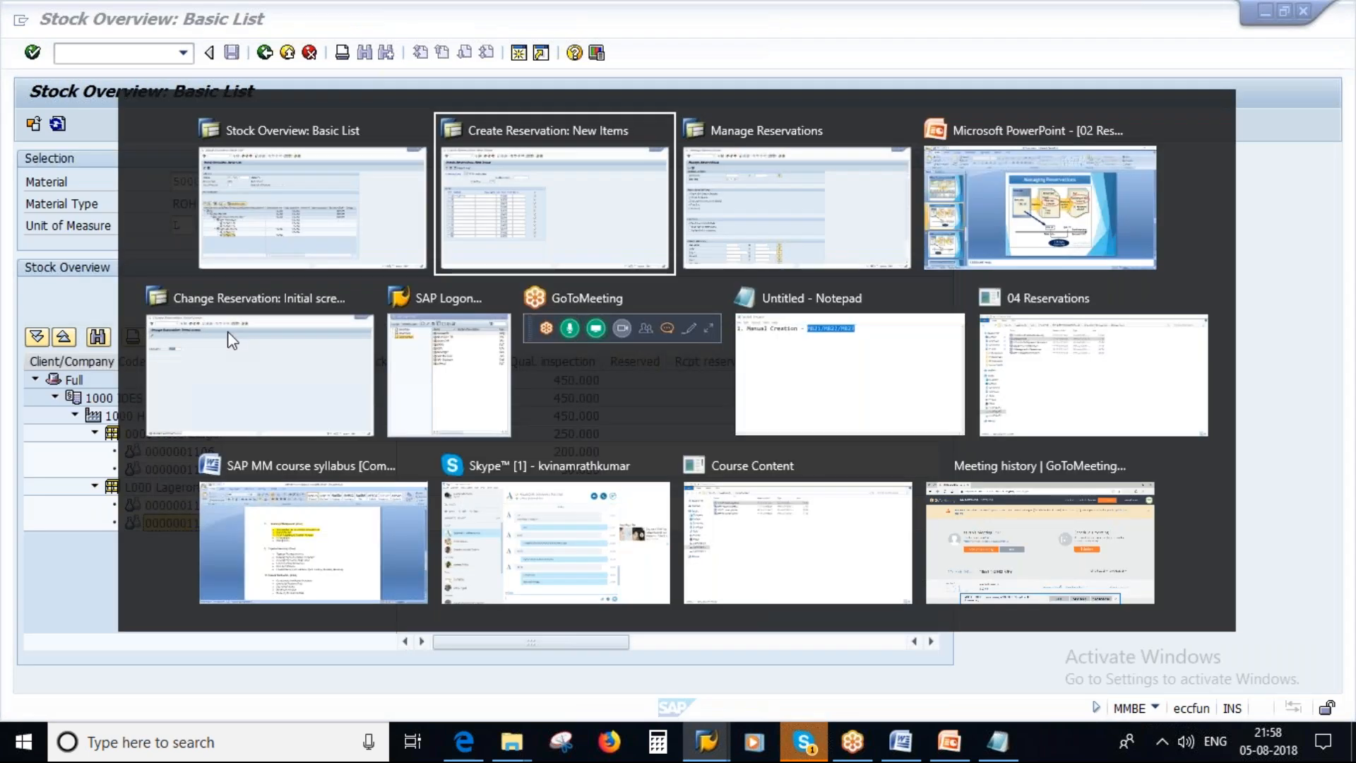
key("alt+Tab")
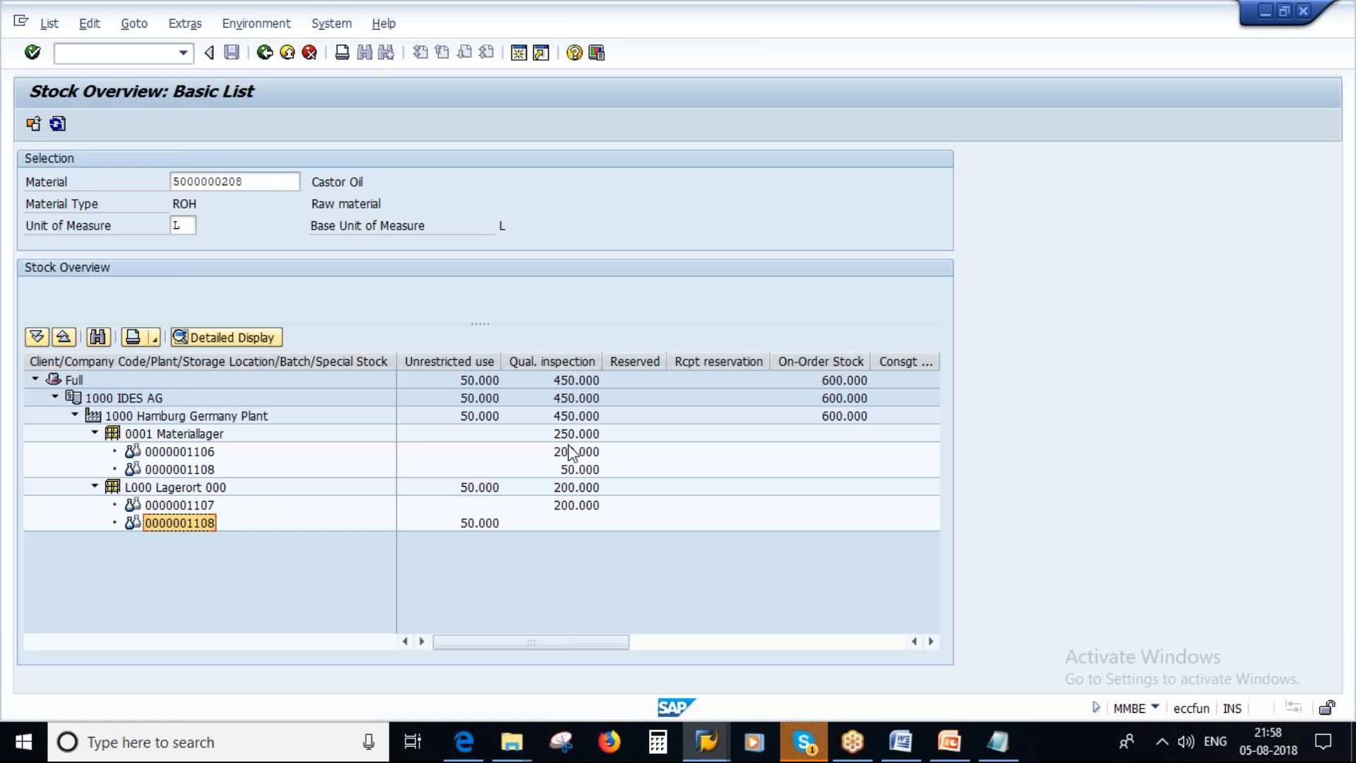
key("alt+Tab")
key("ctrl+v")
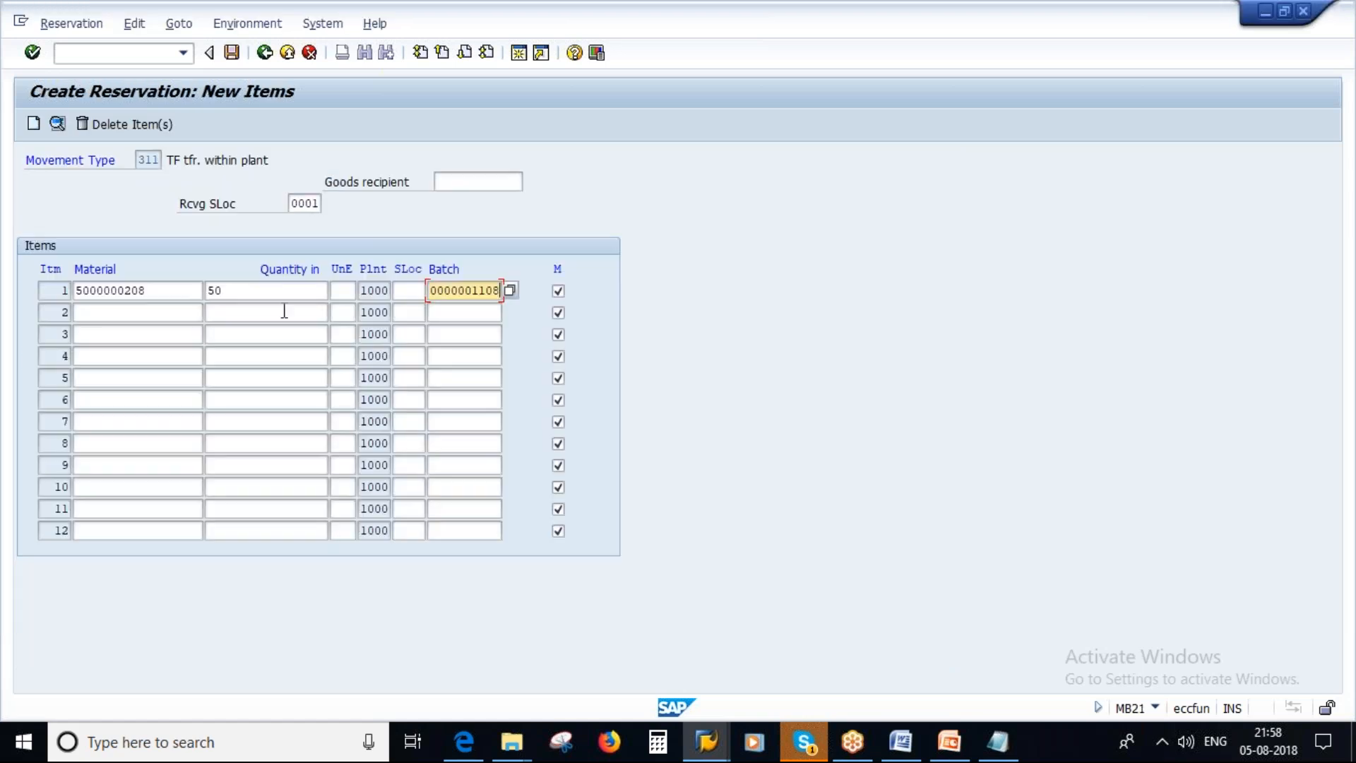
left_click(558, 292)
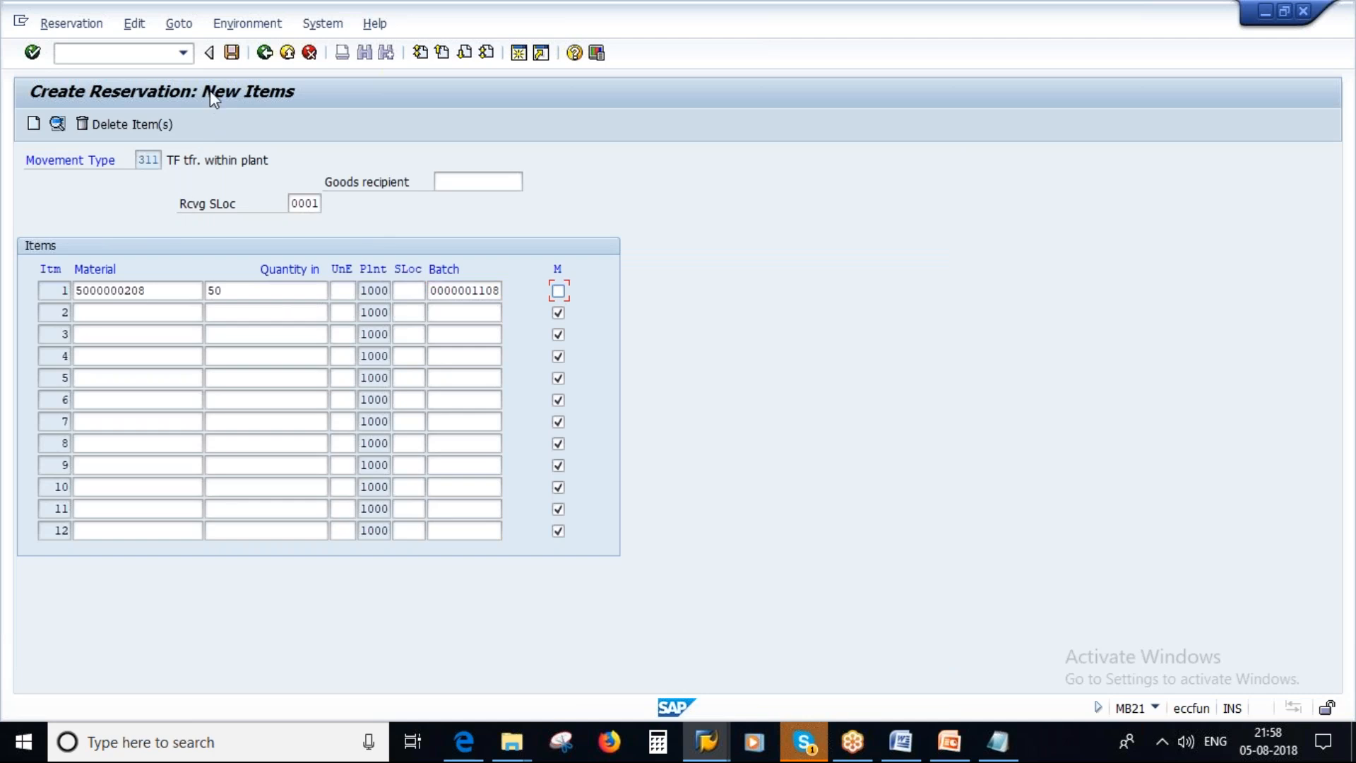
Set the item's requirement date to 07.08.2018 and save the reservation.
left_click(264, 52)
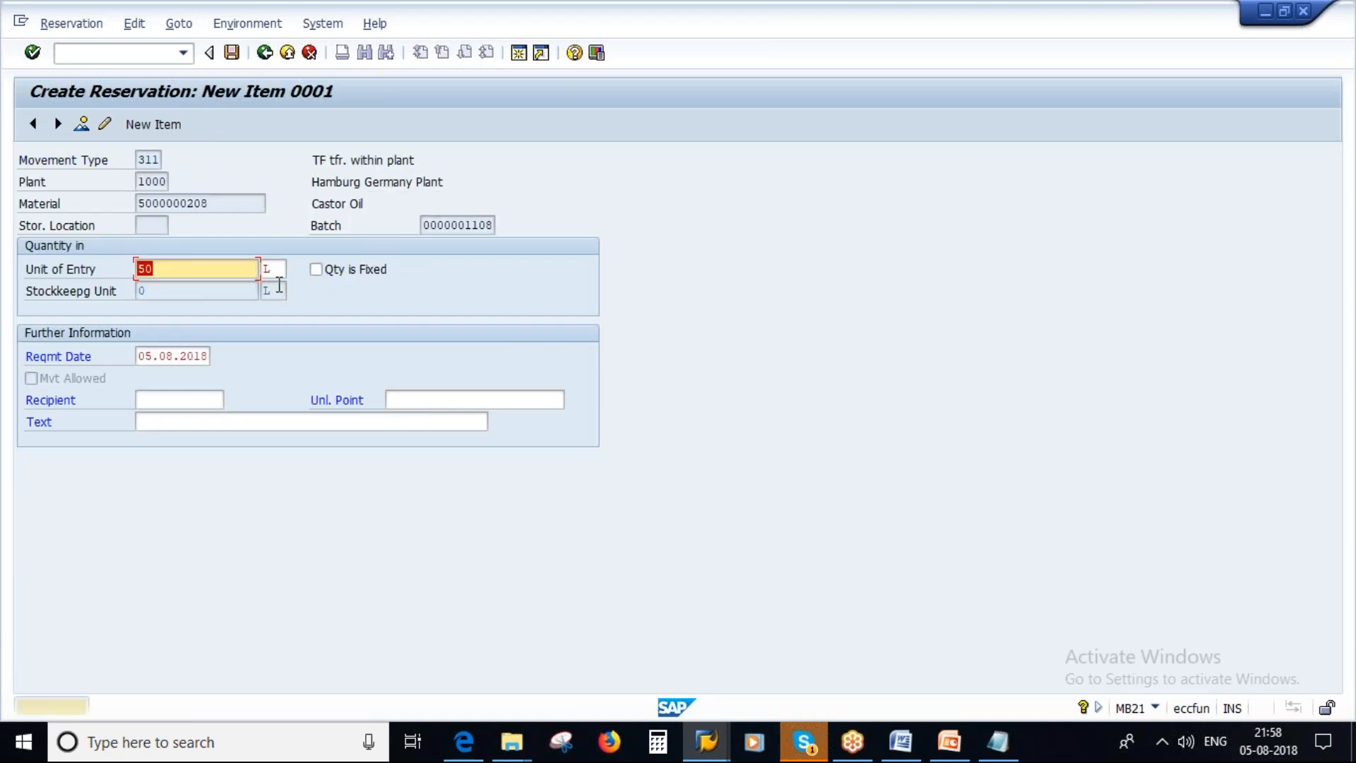
left_click(155, 353)
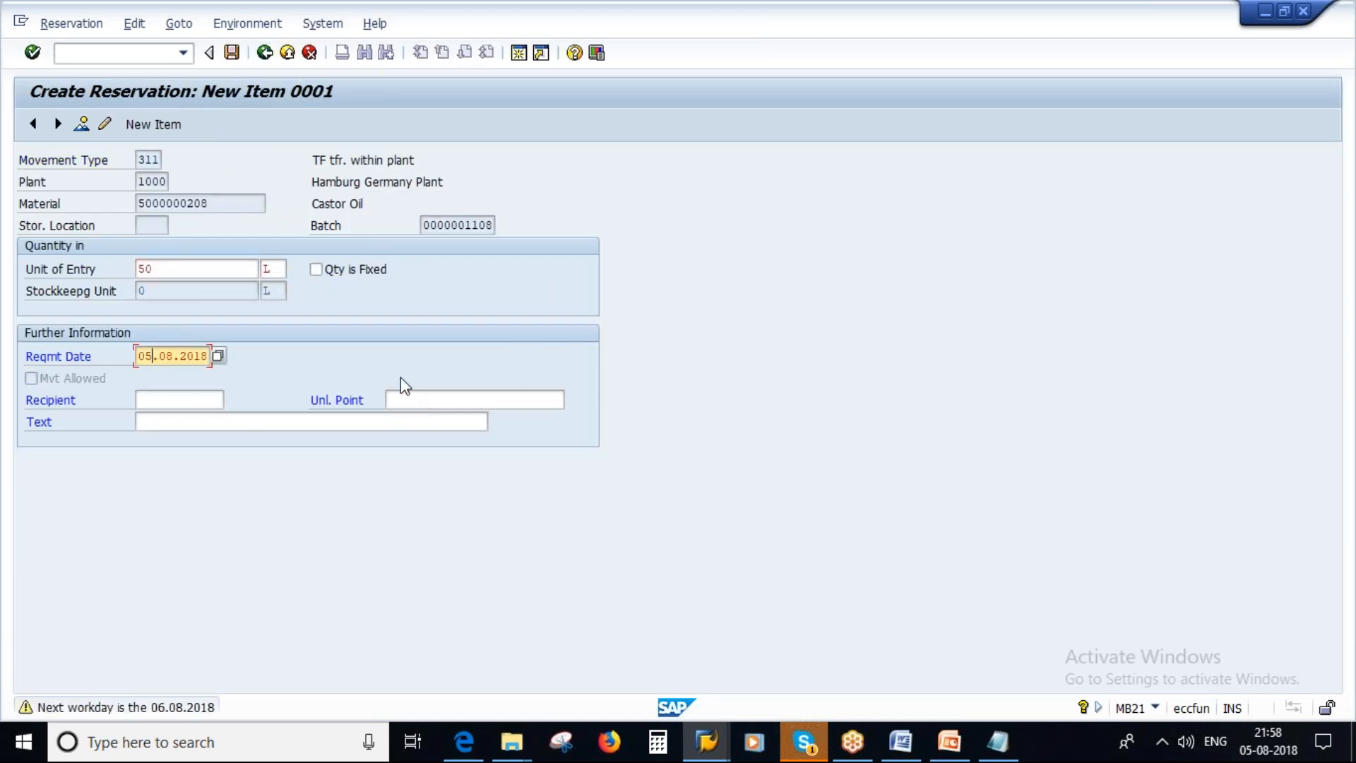
key("BackSpace")
type("7")
key("Return")
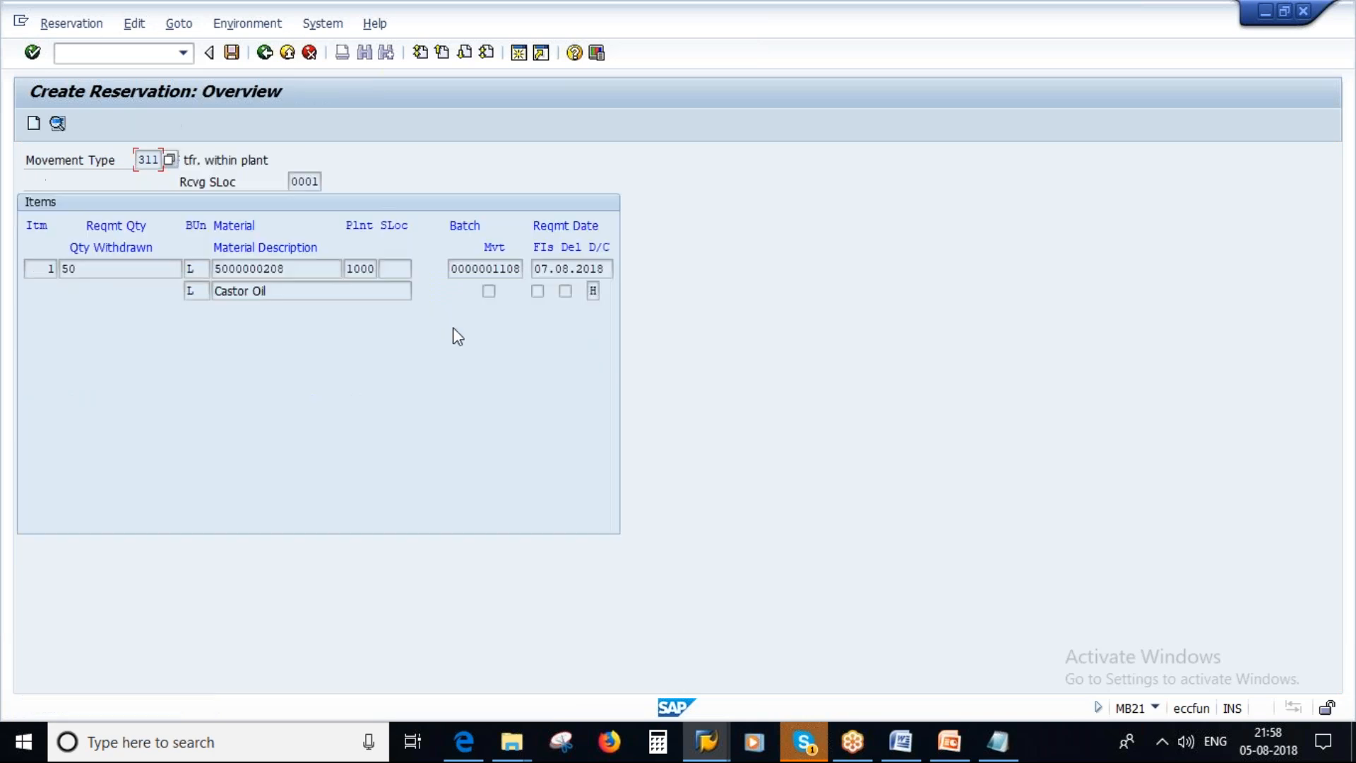
left_click(231, 53)
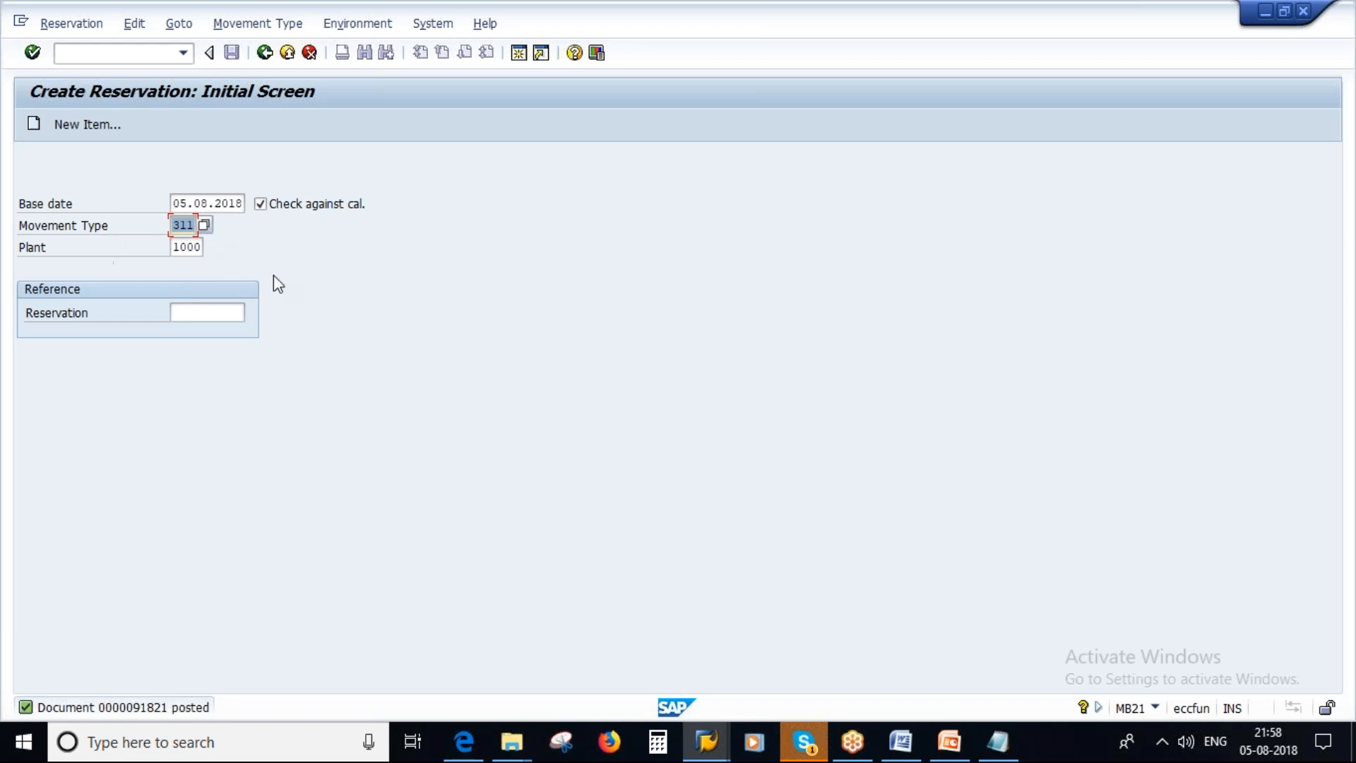
left_click(191, 203)
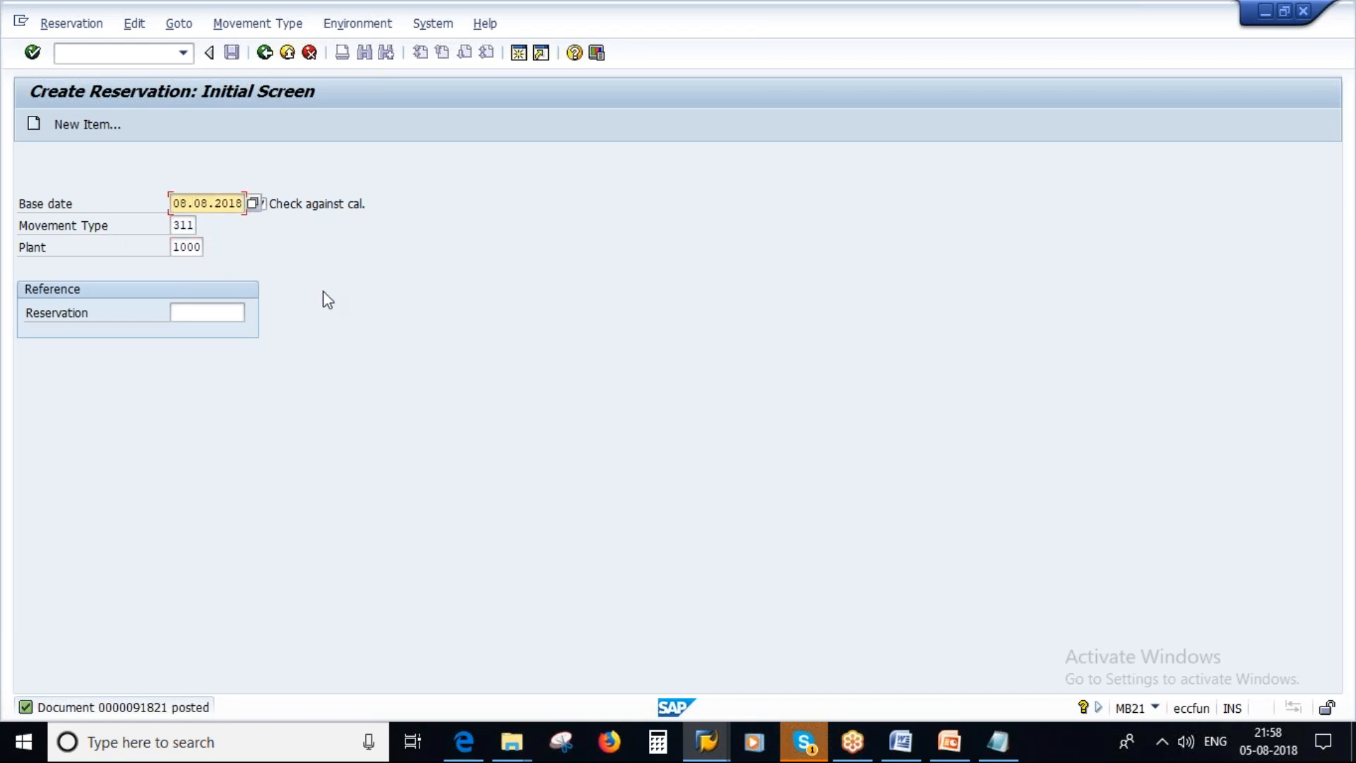
key("Return")
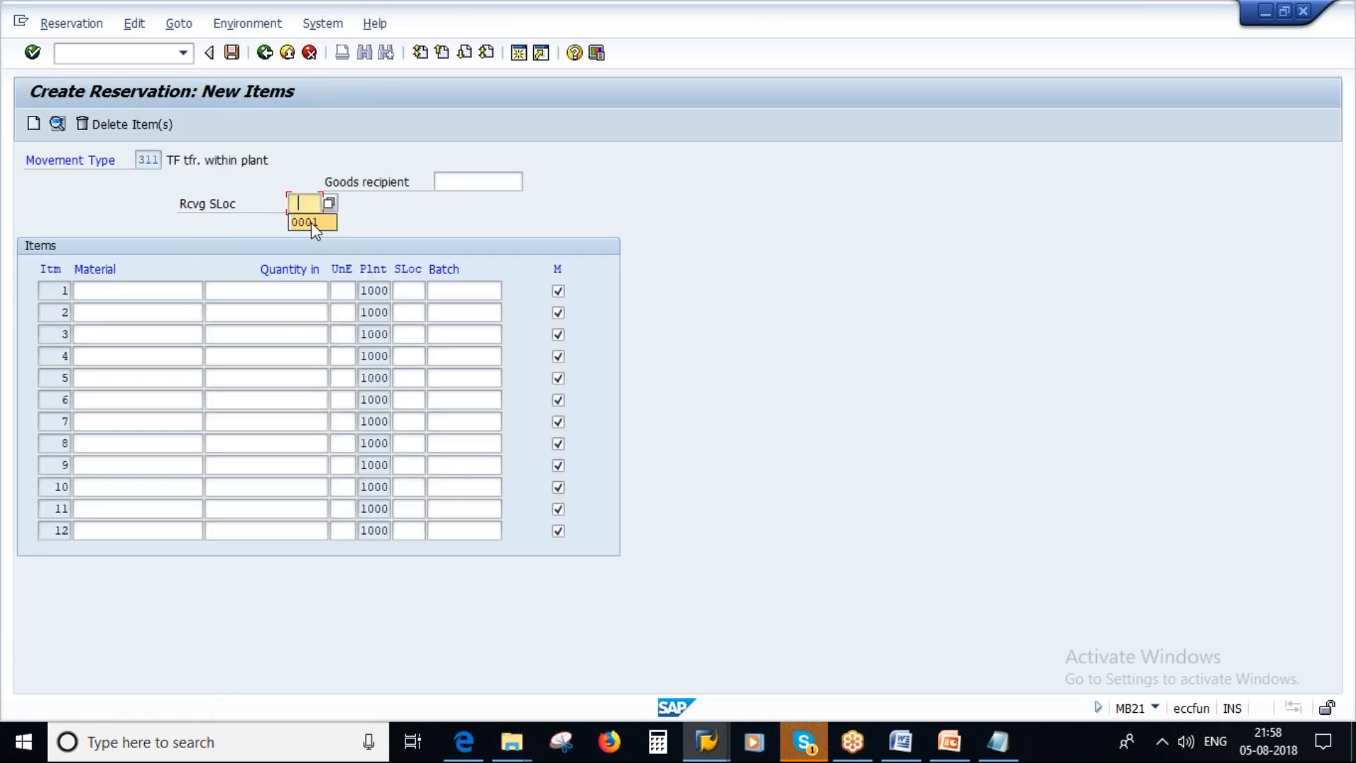
left_click(312, 223)
left_click(125, 290)
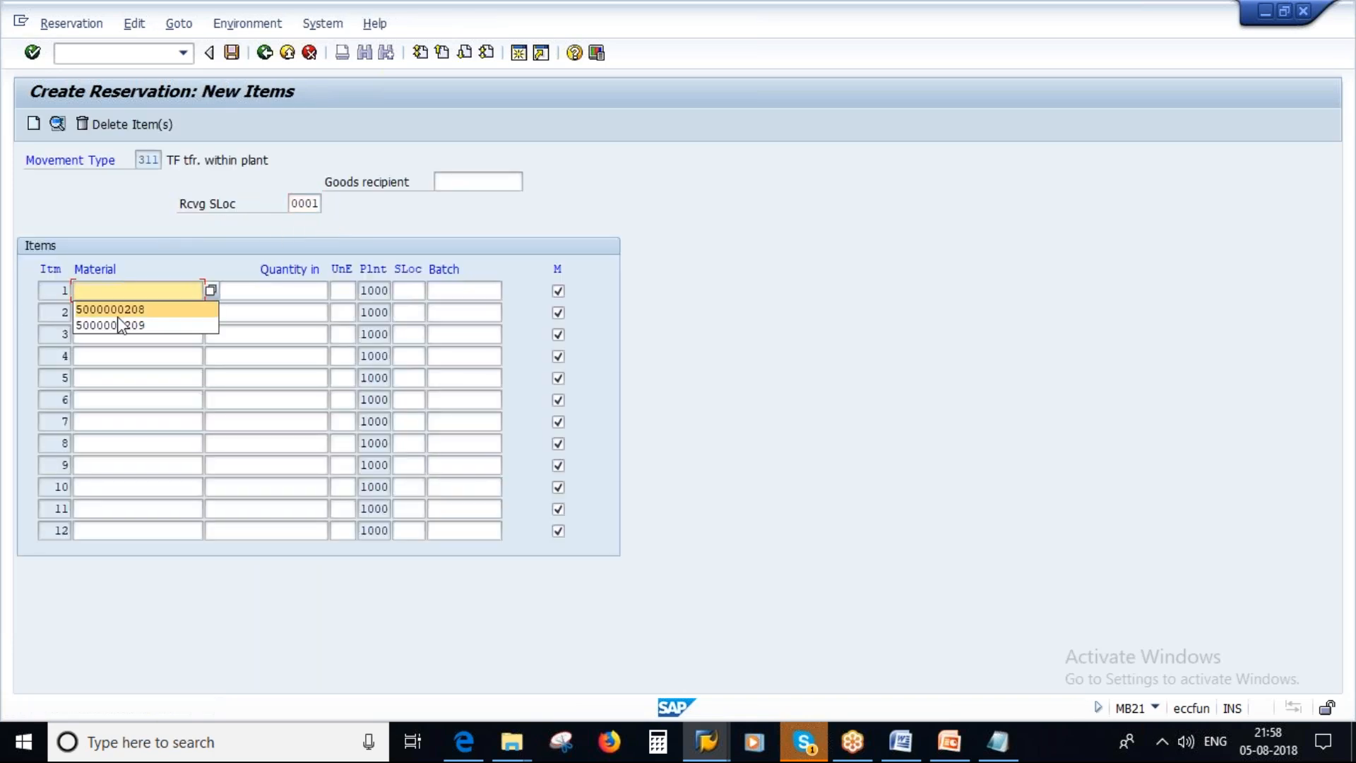
left_click(159, 322)
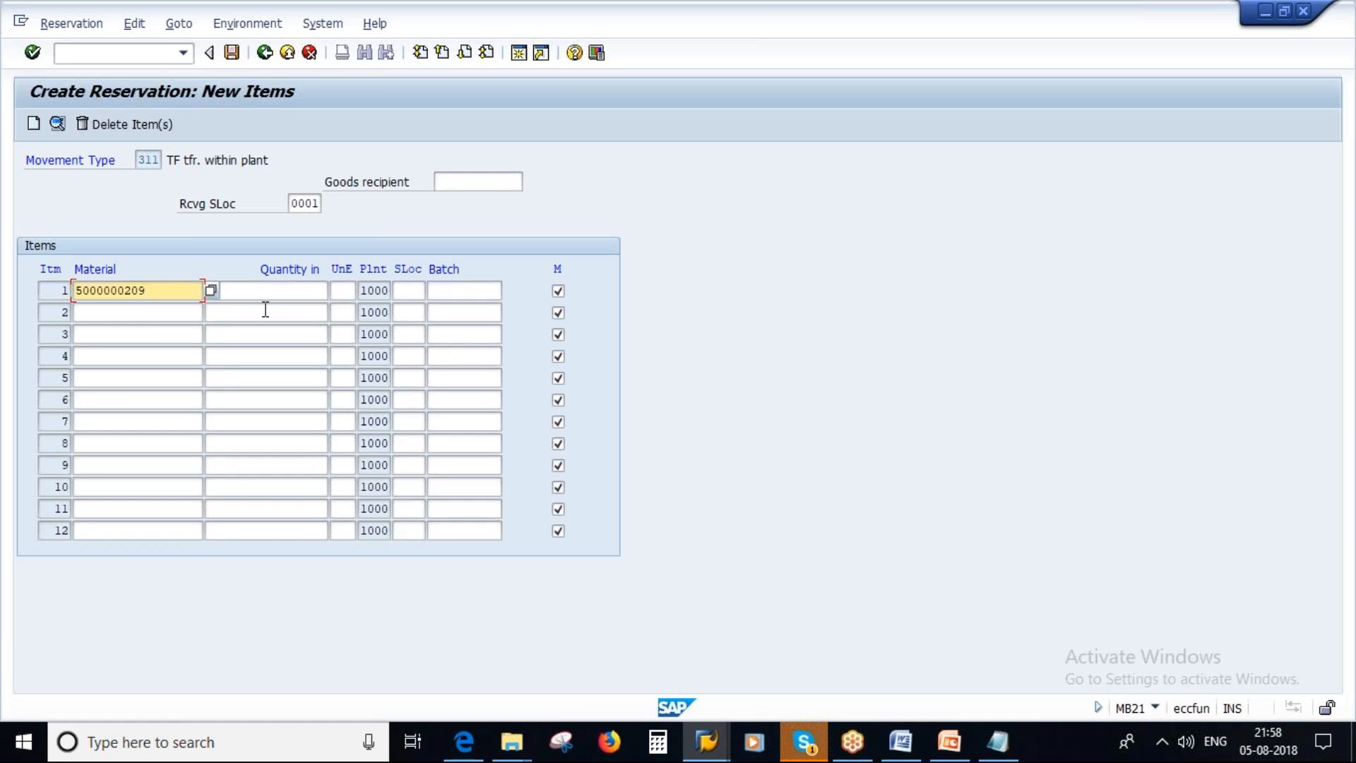
left_click(245, 295)
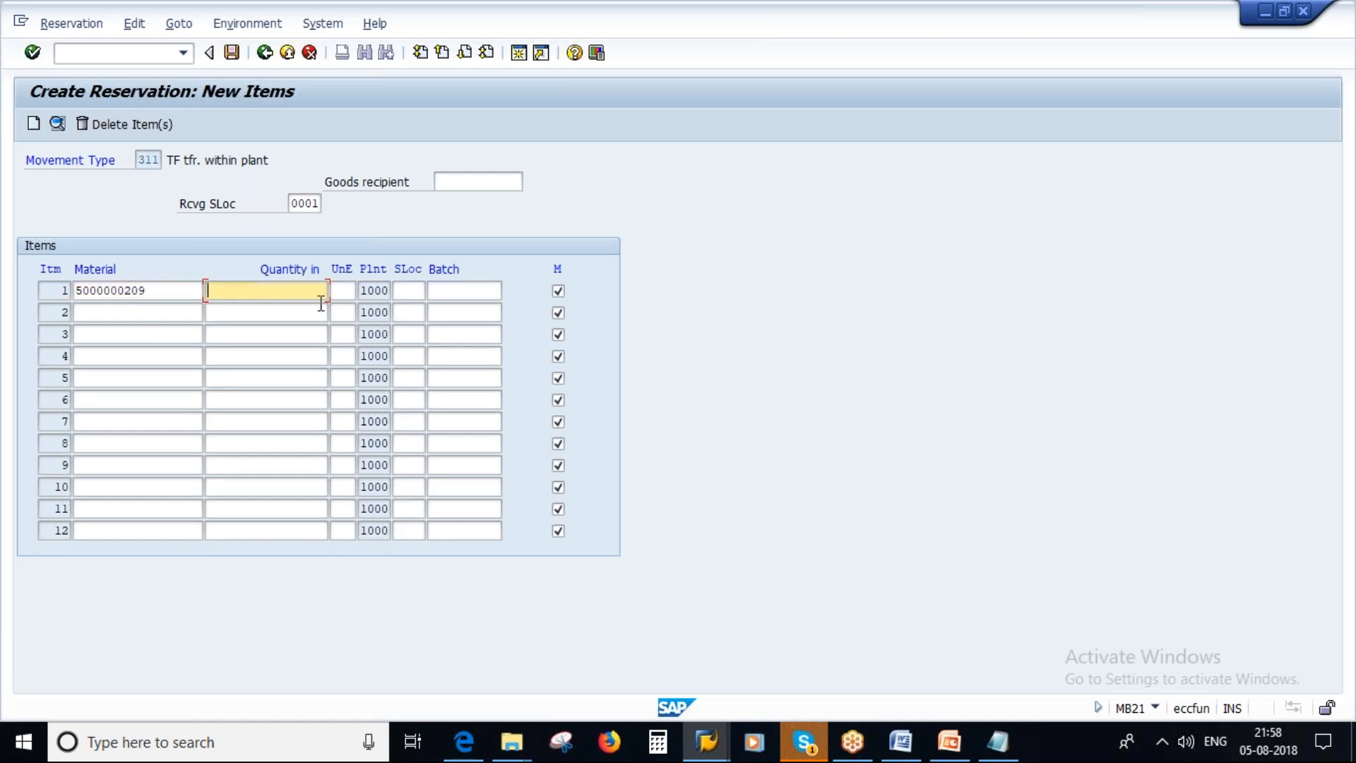
key("alt+Tab")
left_click(252, 183)
key("BackSpace")
type("9")
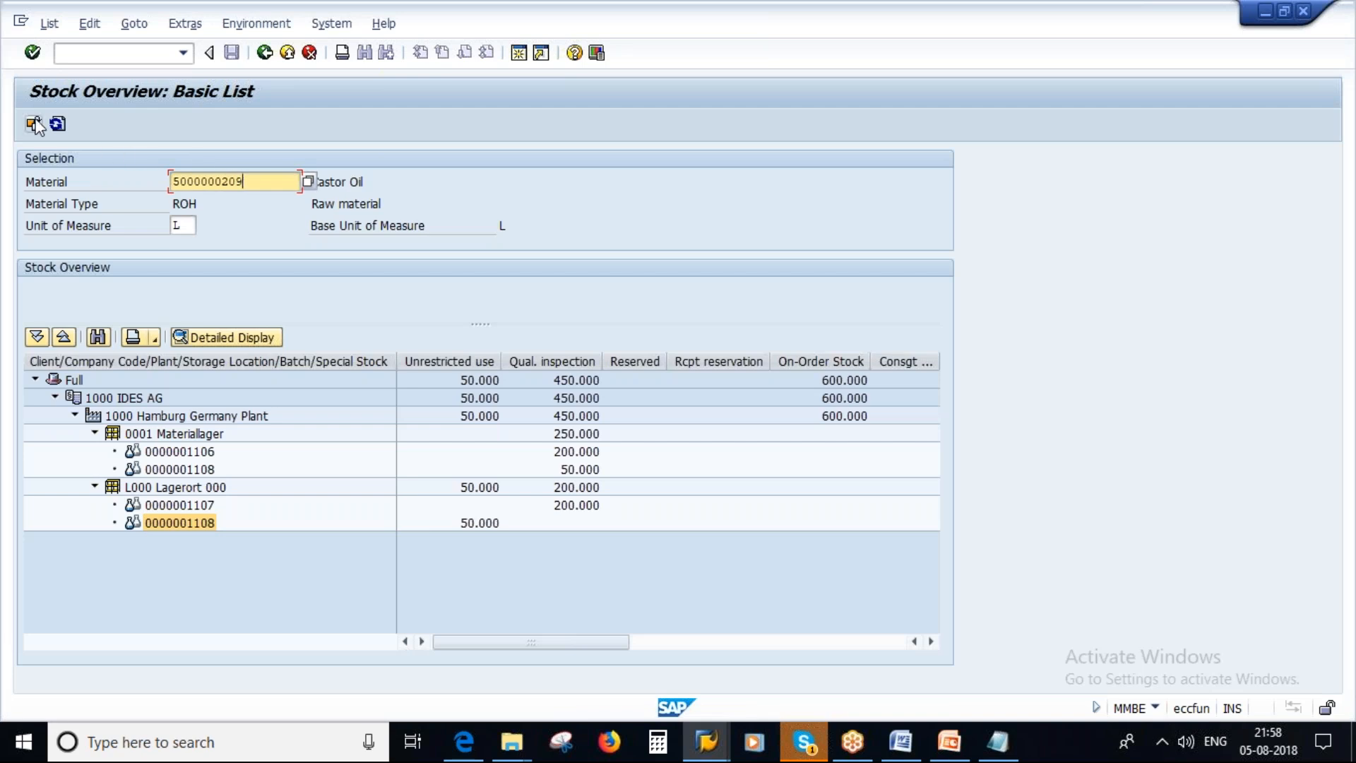
left_click(34, 124)
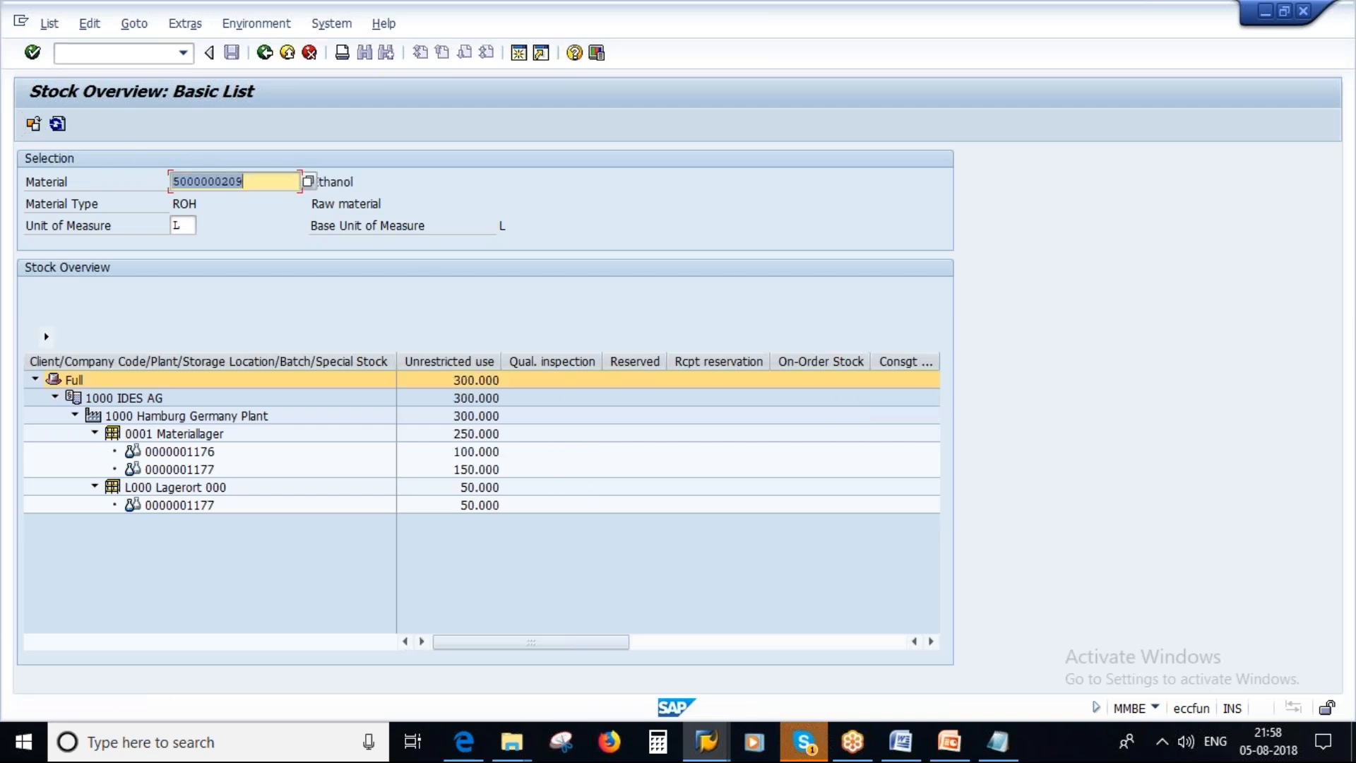
left_click(163, 508)
key("alt+Tab")
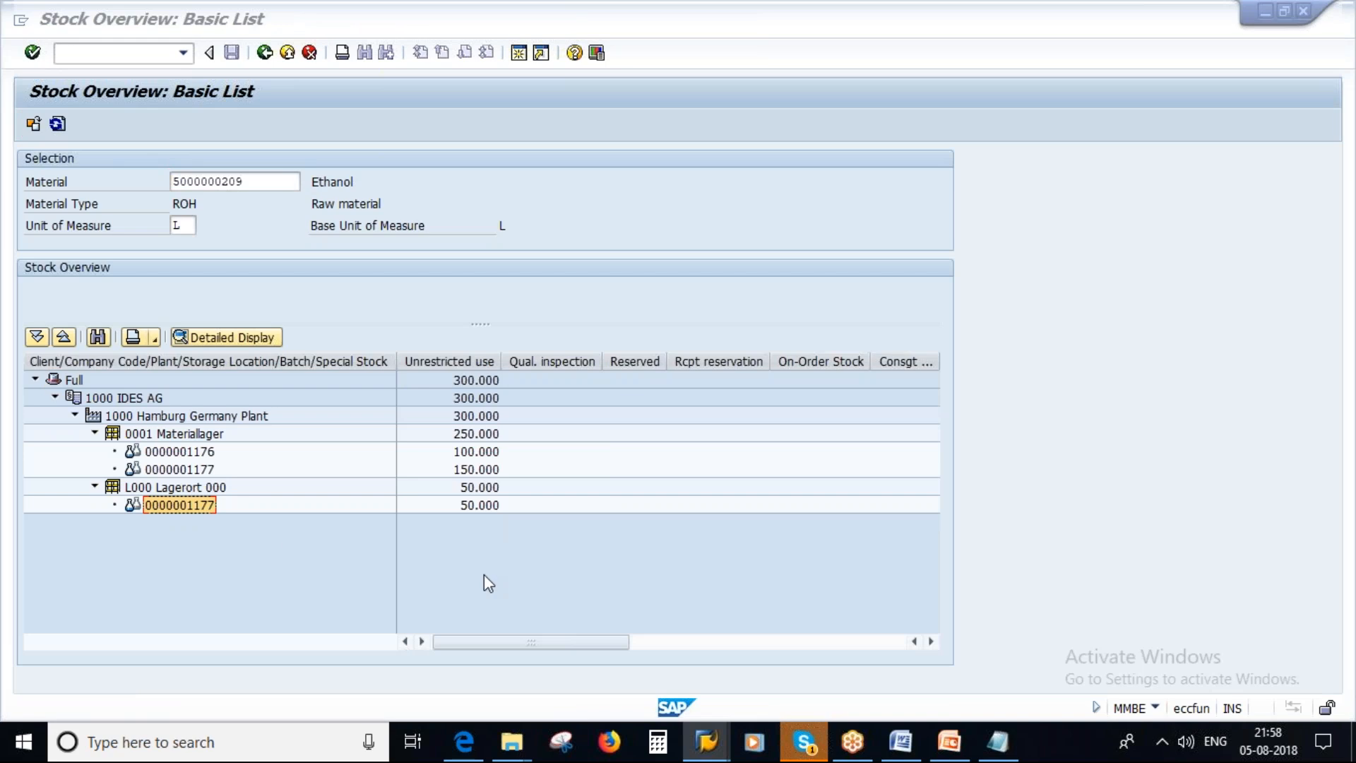
key("alt+Tab")
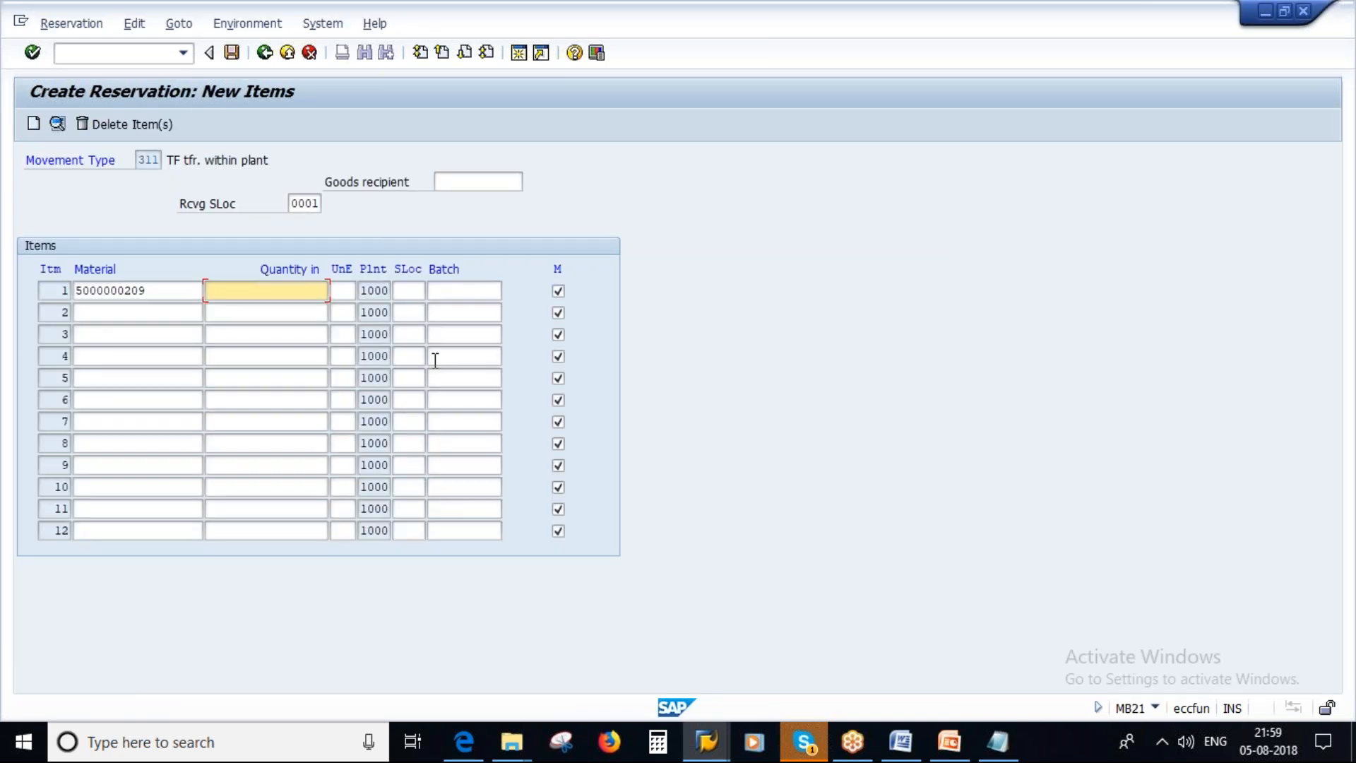
left_click(445, 292)
key("ctrl+v")
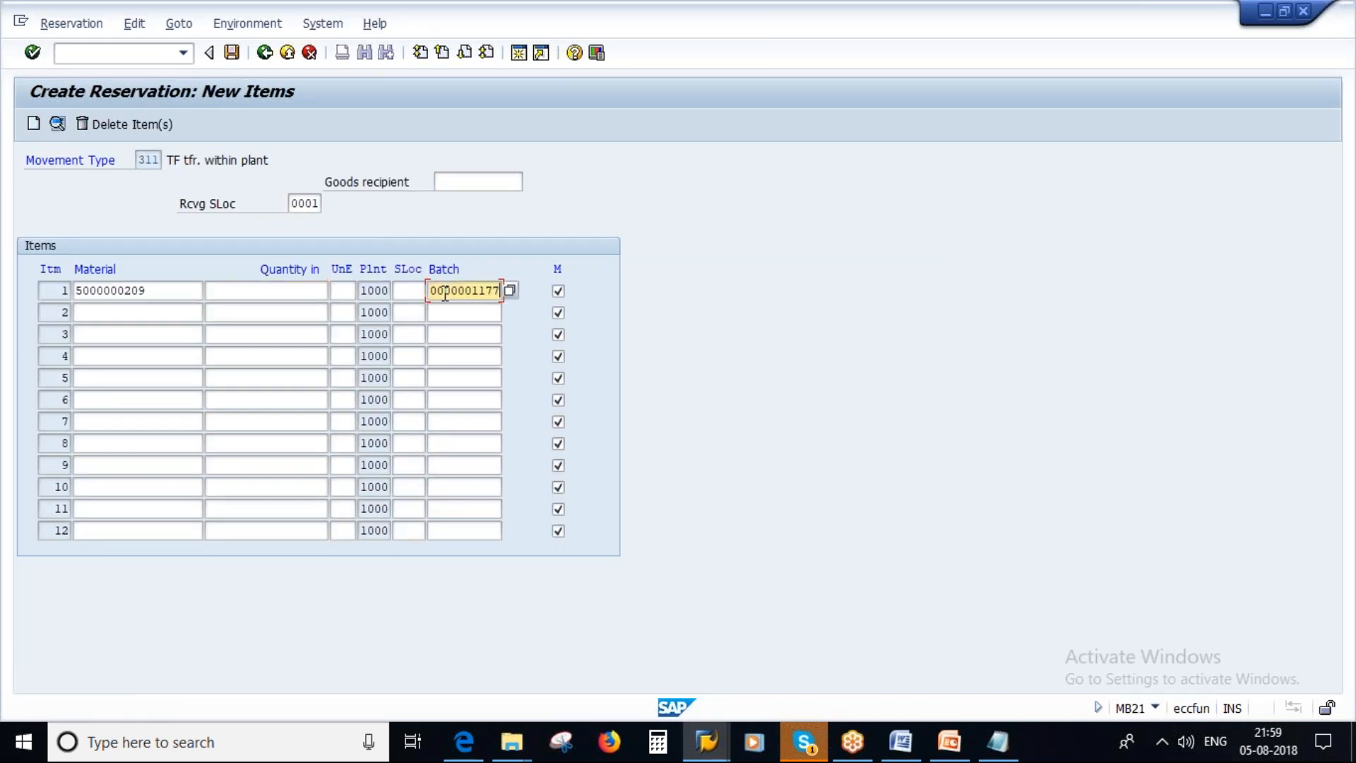
left_click(236, 291)
key("space")
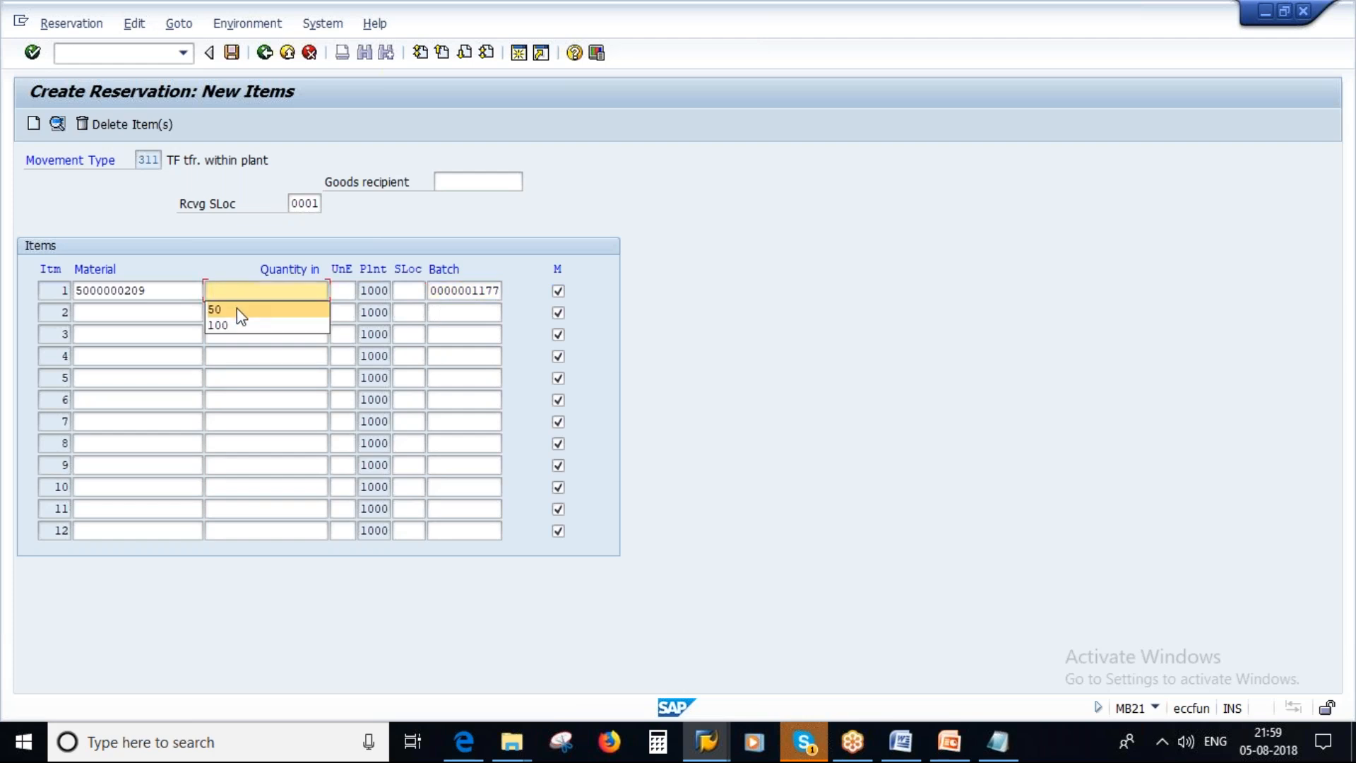
key("alt+Tab")
key("alt+Tab")
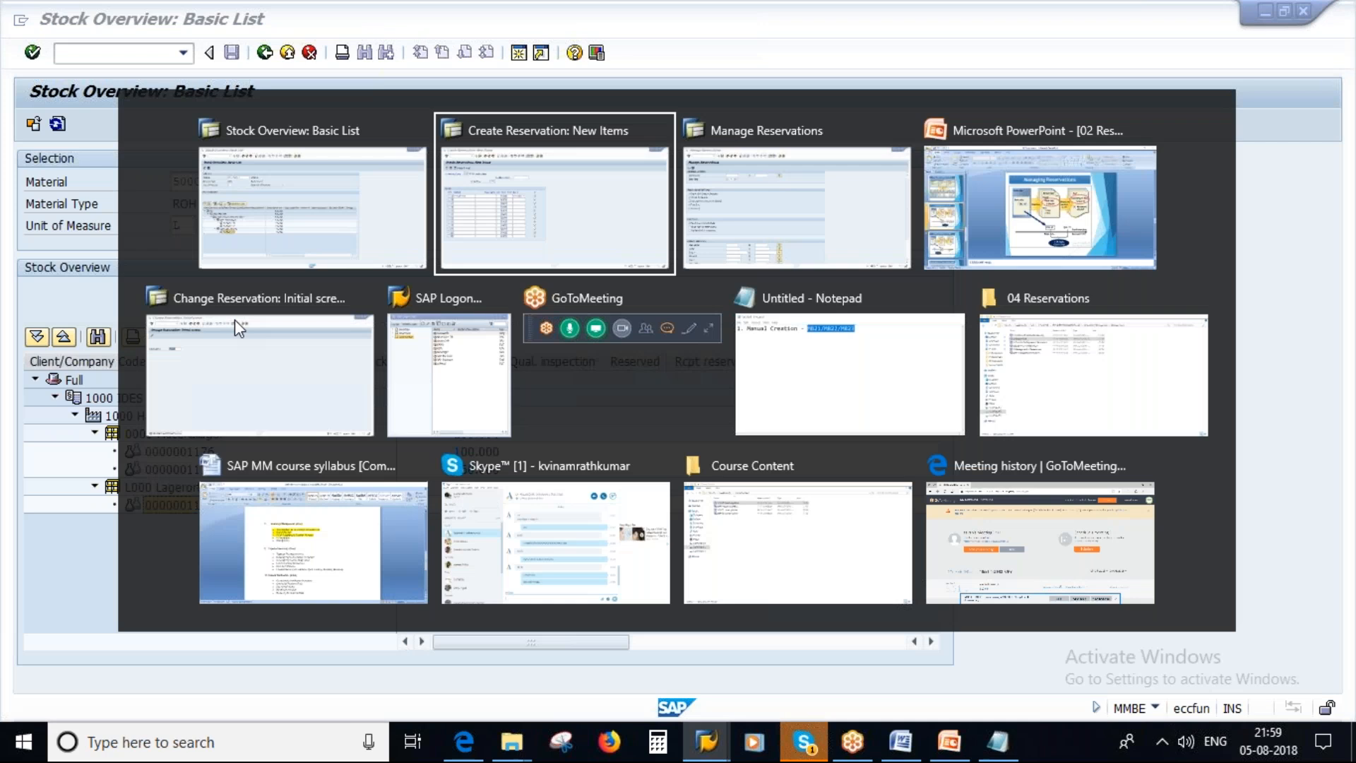
type("50")
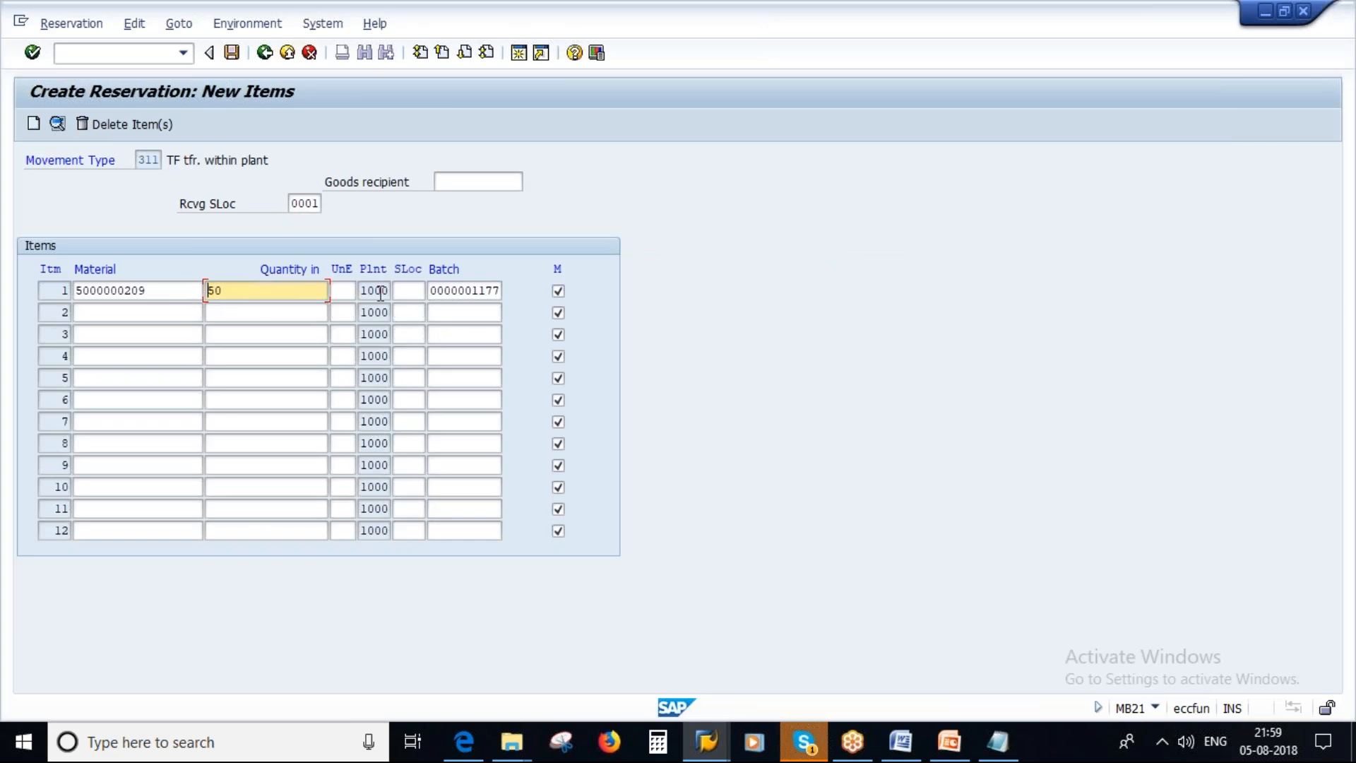
Set item 1's storage location to L000, deselect its movement-allowed indicator and save the reservation.
left_click(406, 292)
key("Caps_Lock")
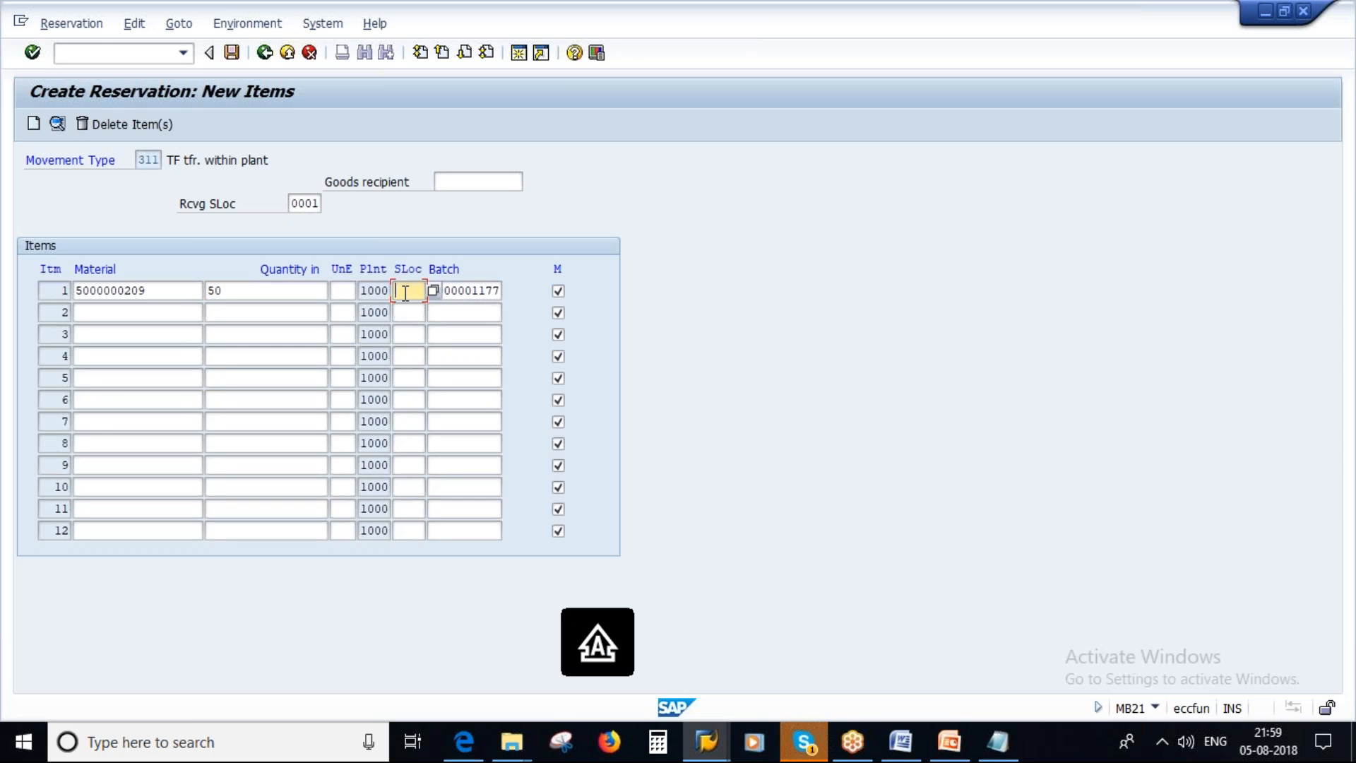
type("L000")
key("Return")
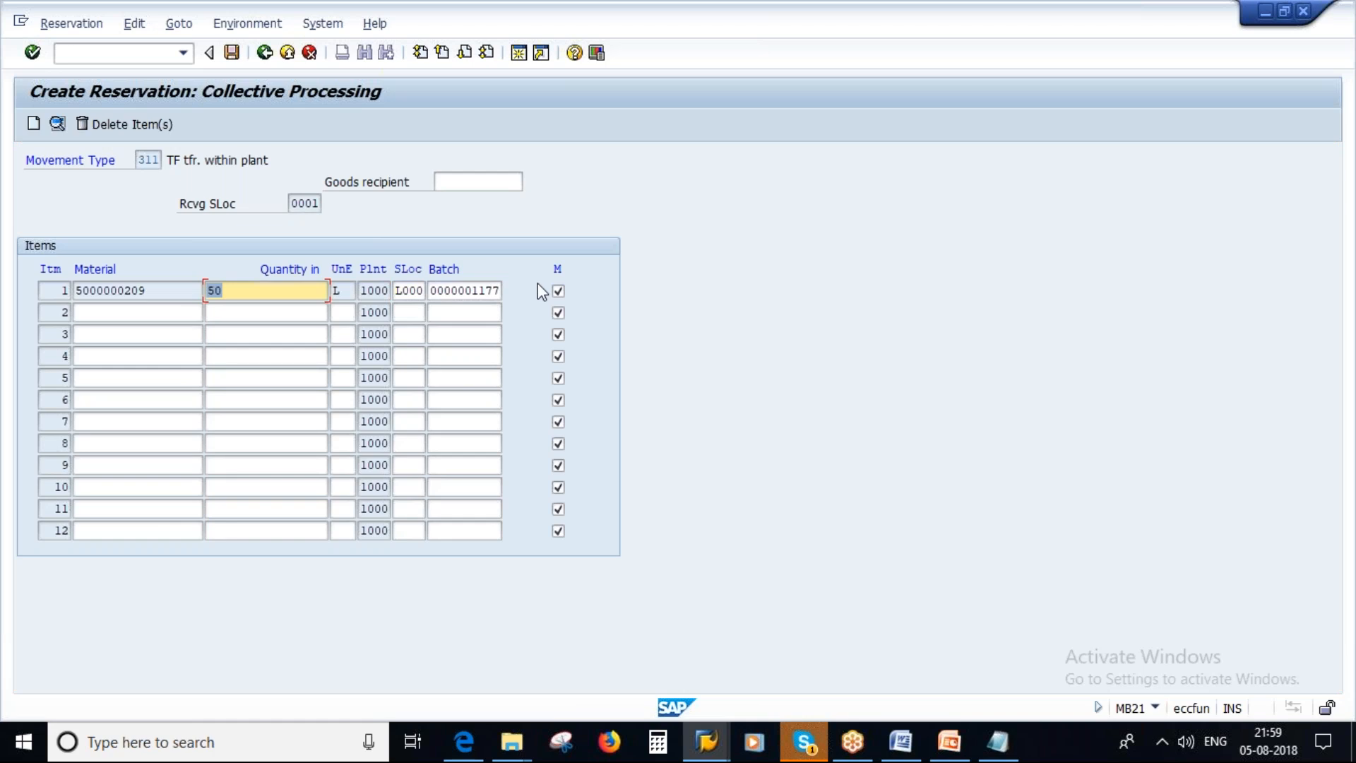
left_click(558, 290)
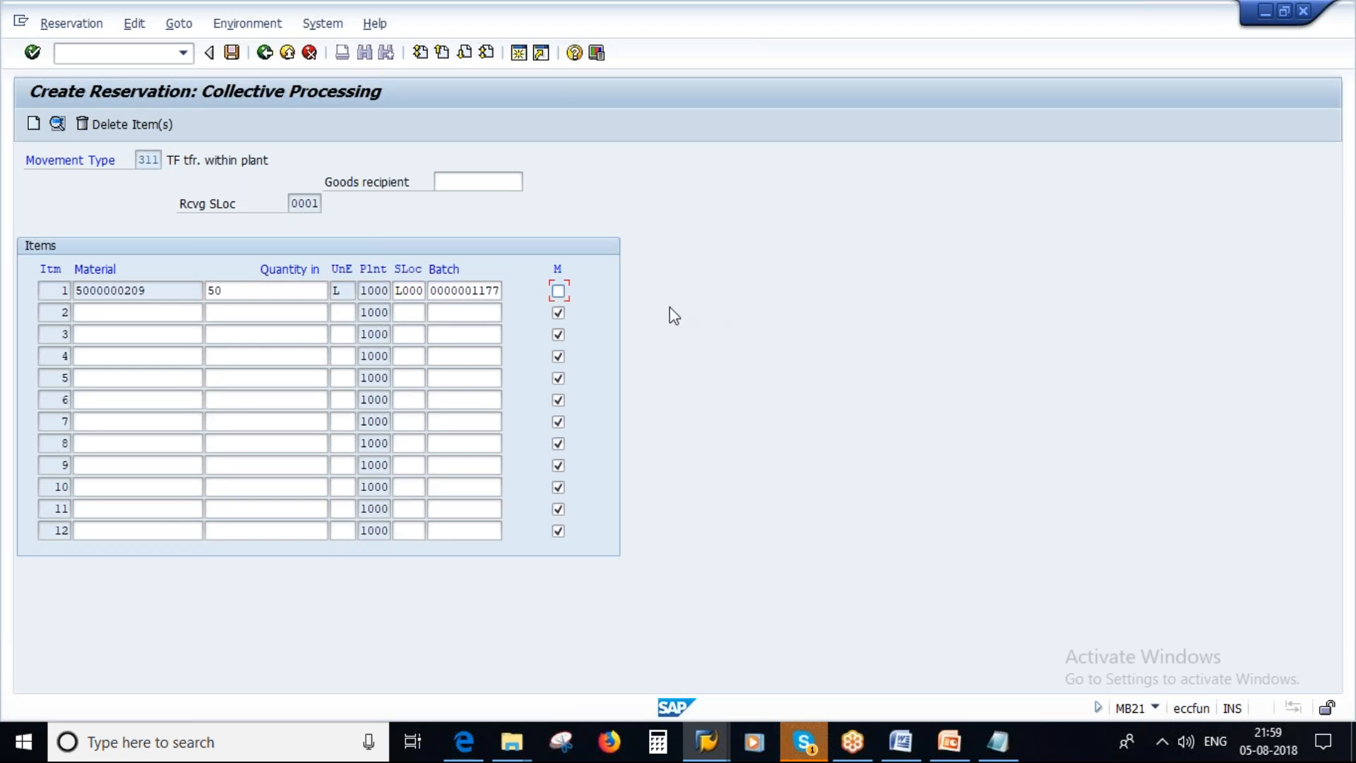
left_click(231, 56)
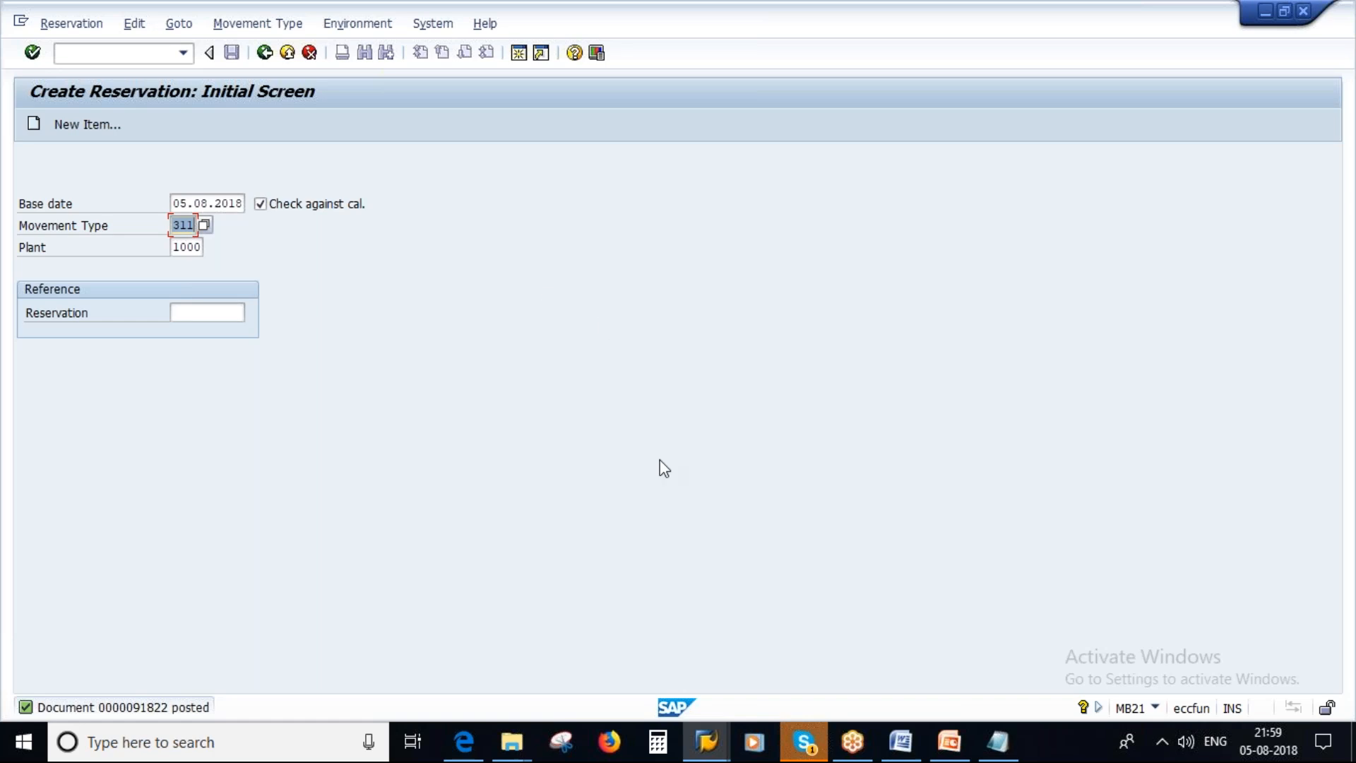
Execute an MBVR test run for base date 05.08.2018 with only Set Goods Movement to Allowed as the action and no issue log.
mouse_move(707, 743)
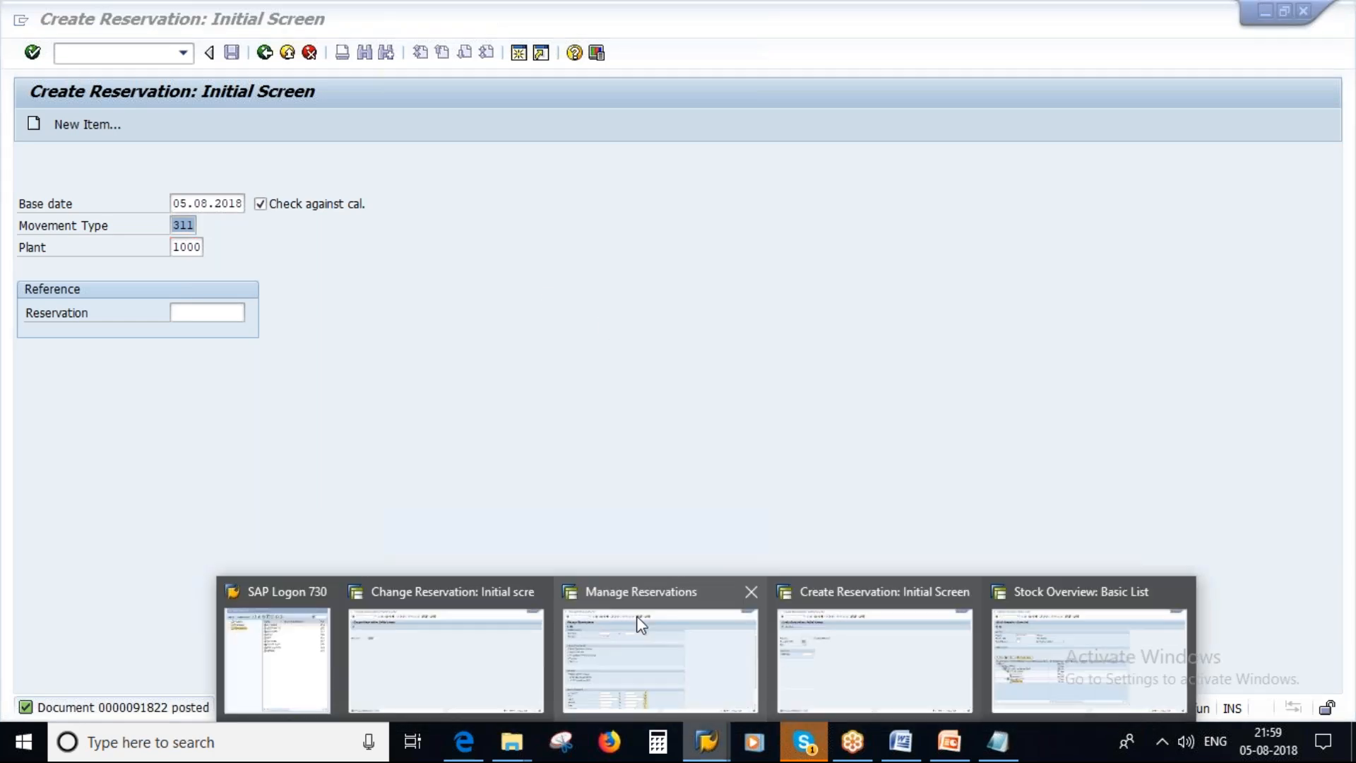
left_click(639, 625)
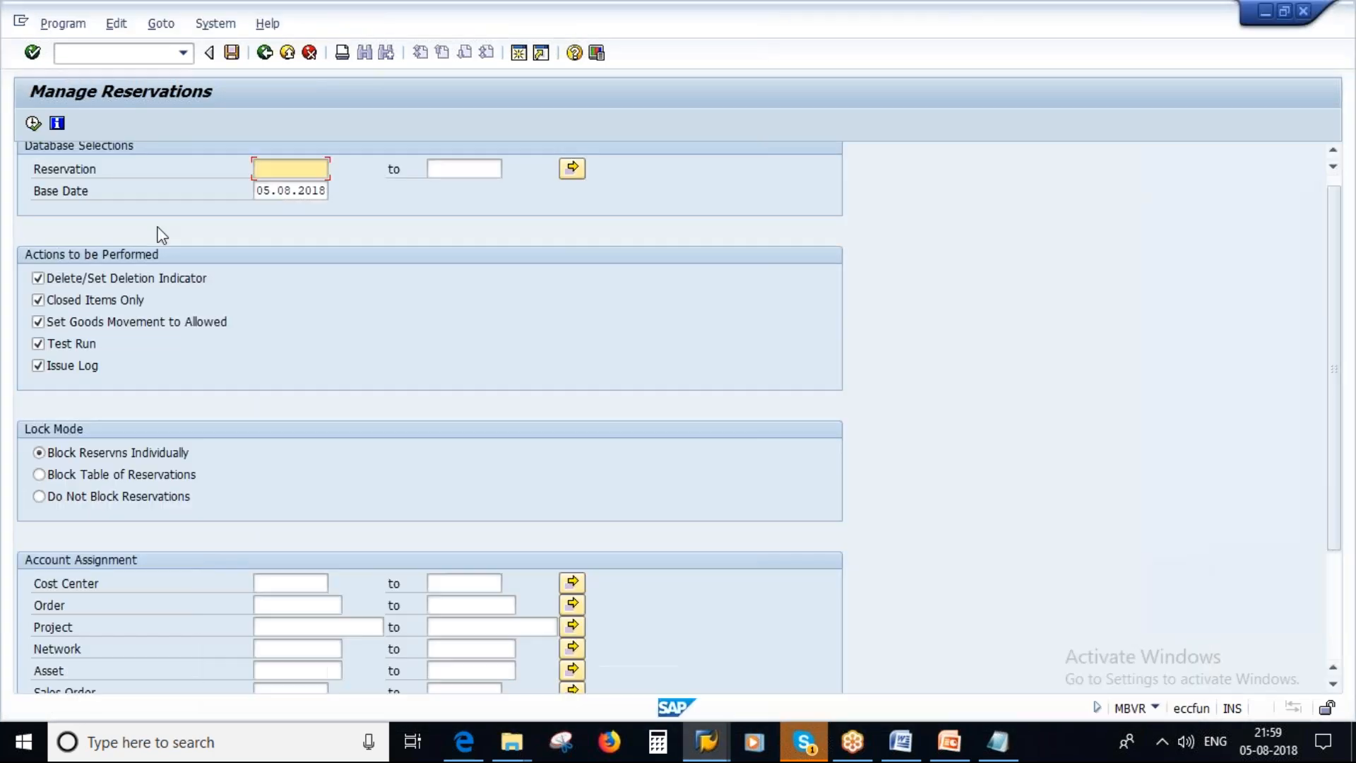
left_click(38, 278)
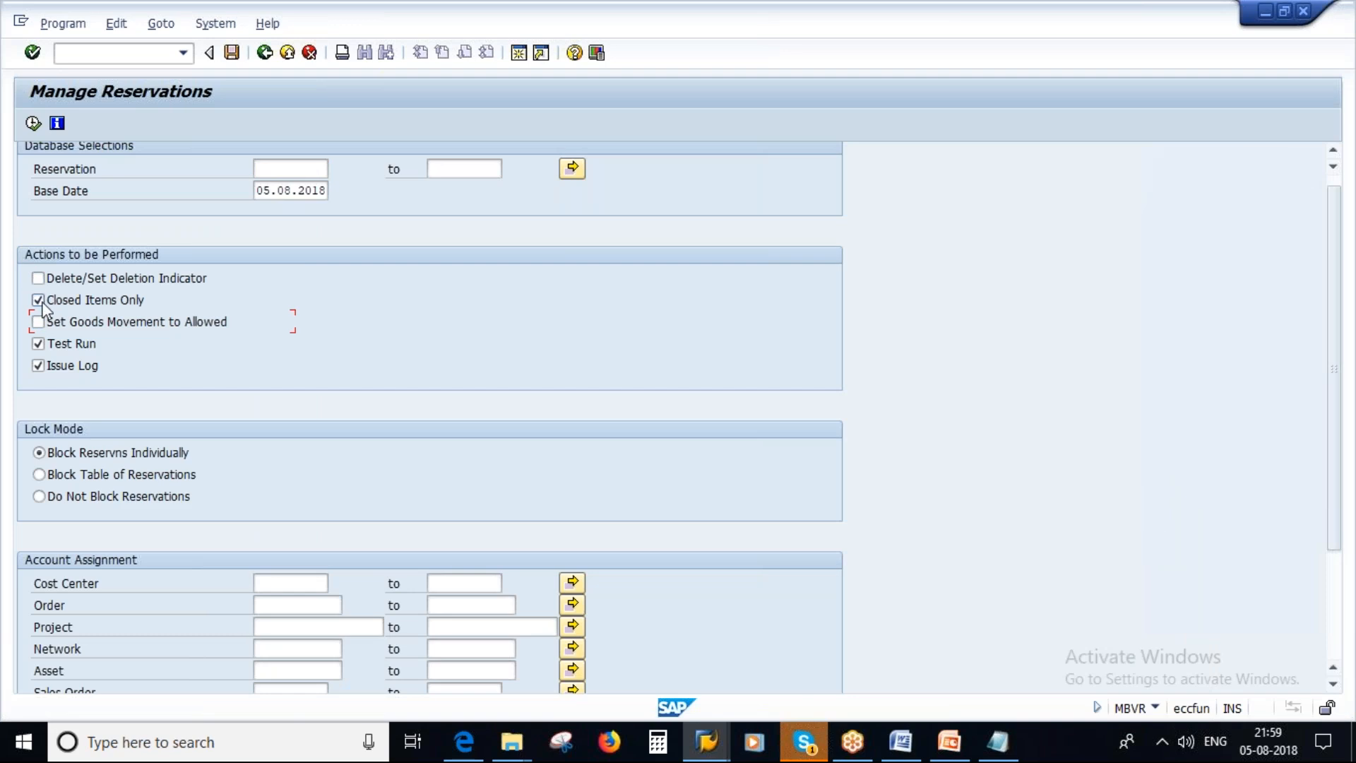
left_click(40, 344)
left_click(41, 345)
left_click(38, 365)
left_click(39, 322)
left_click(34, 124)
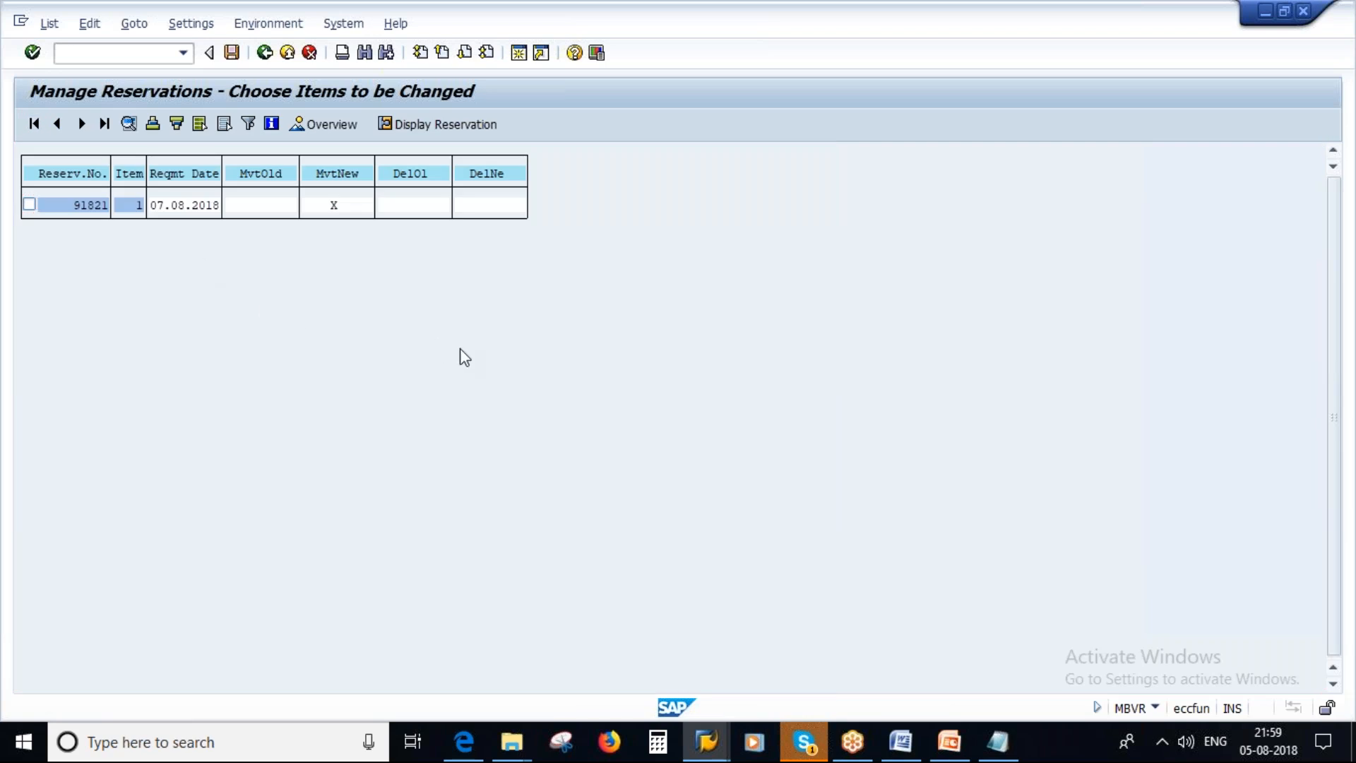
Compare the items proposed in Manage Reservations with the last reservation posted in the Create Reservation session.
key("alt+Tab")
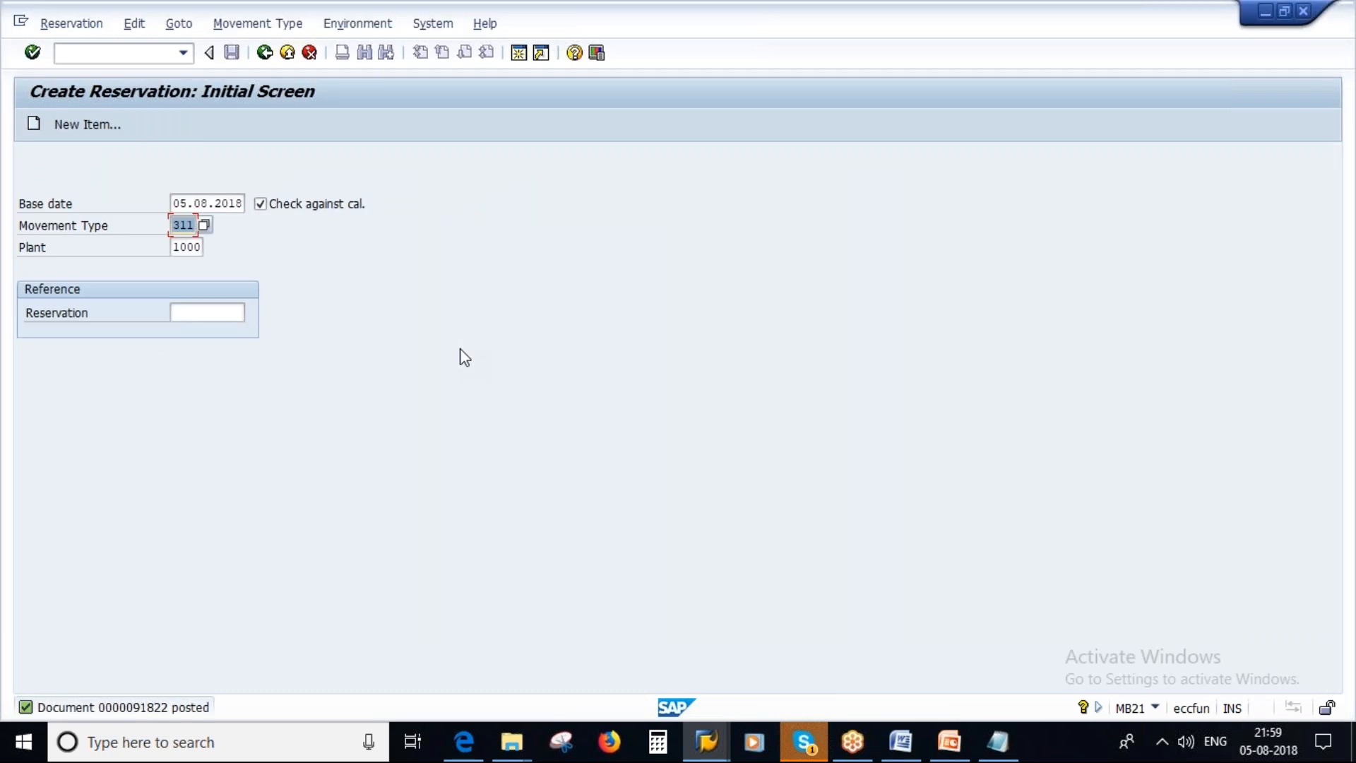
key("alt+Tab")
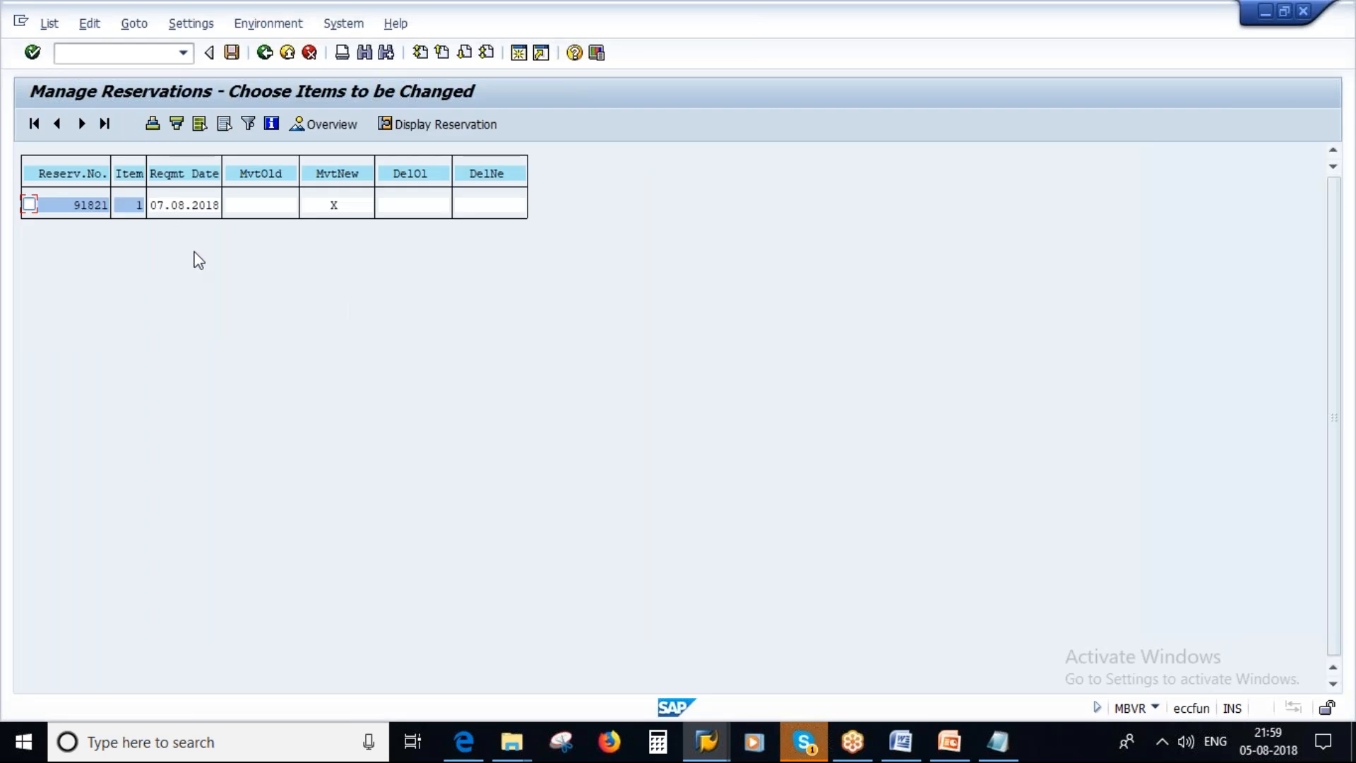
key("alt+Tab")
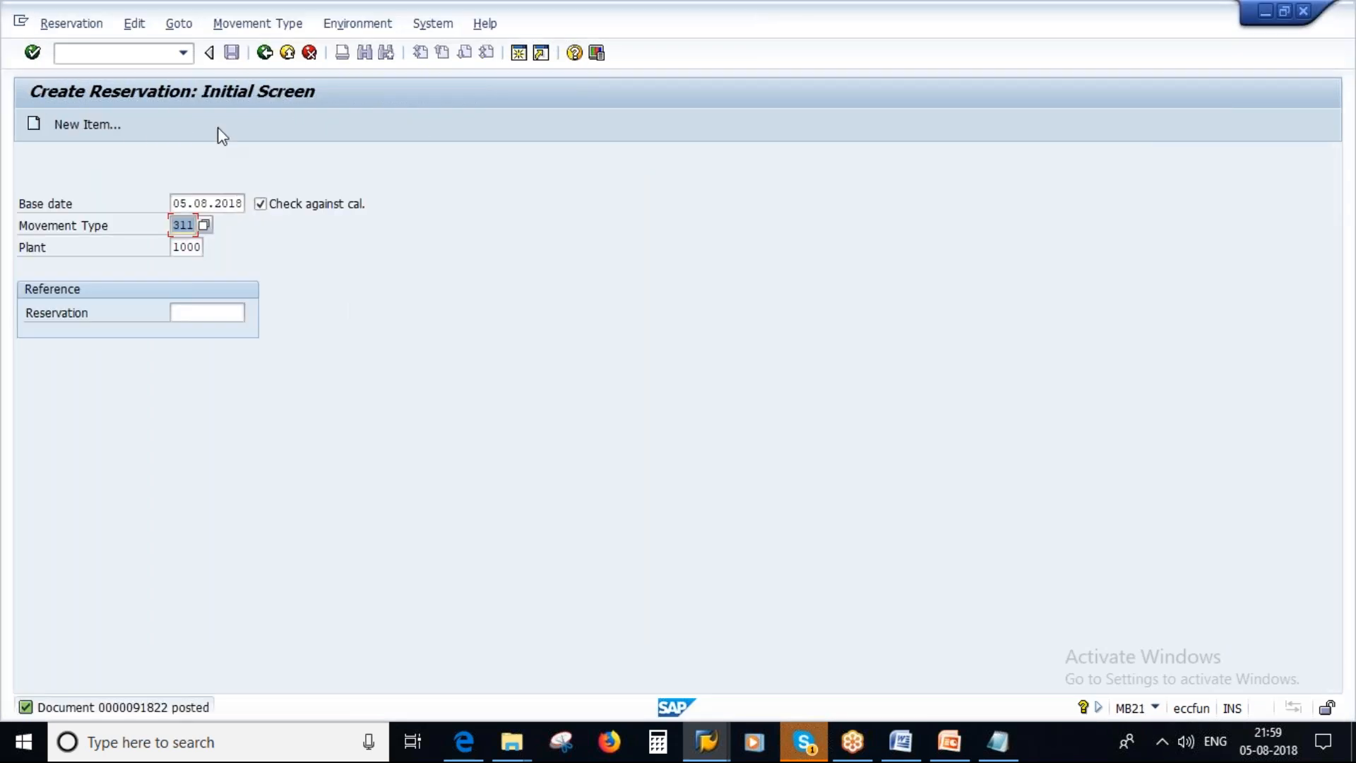
key("alt+Tab")
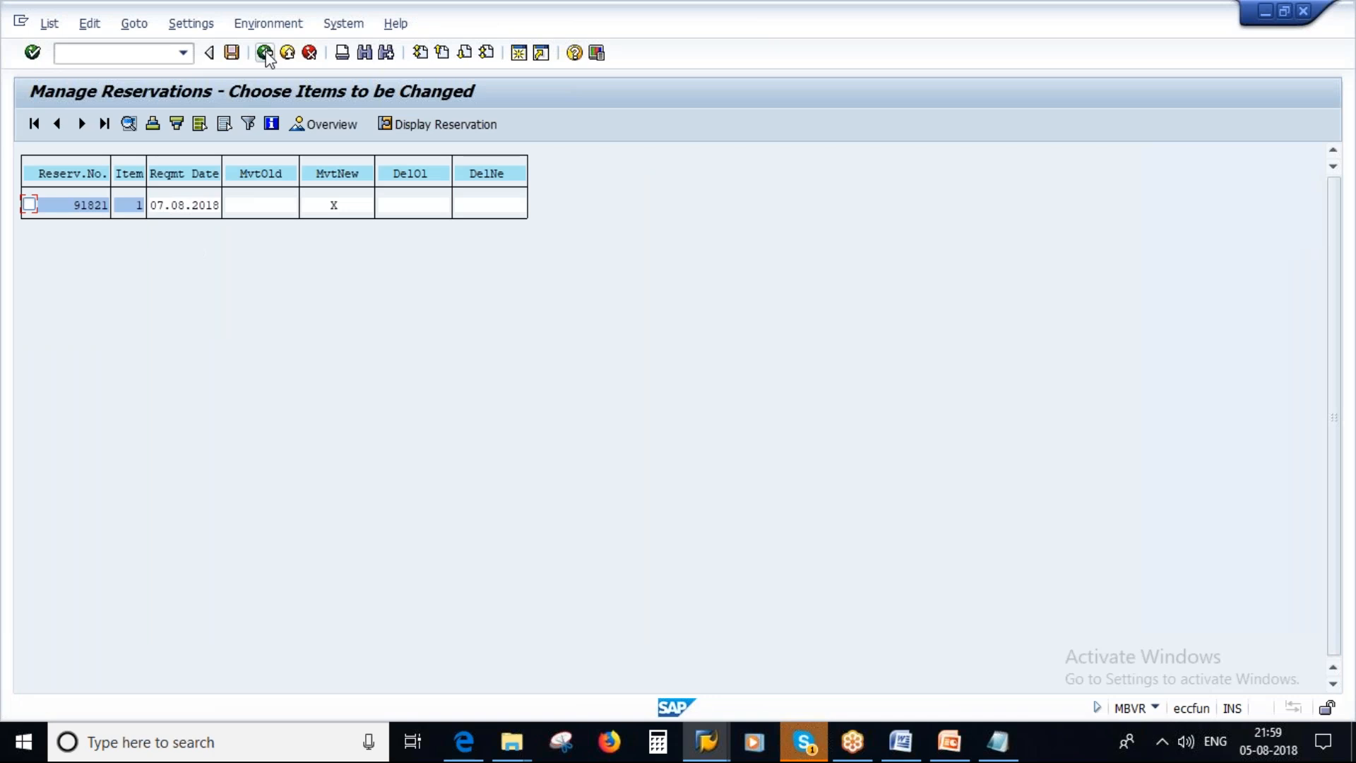
Return to the MBVR selection and try a test run for base date 04.08.2018 with Set Goods Movement to Allowed.
left_click(264, 52)
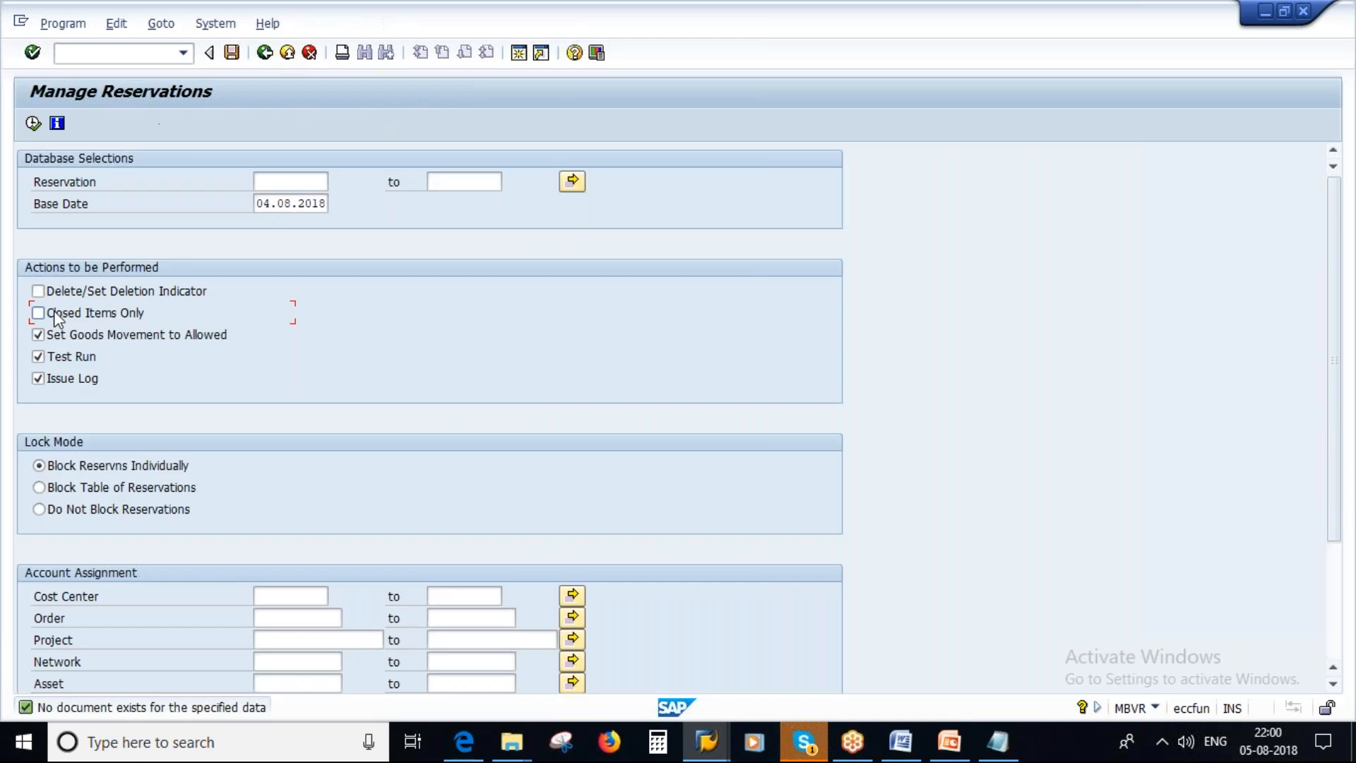
left_click(39, 379)
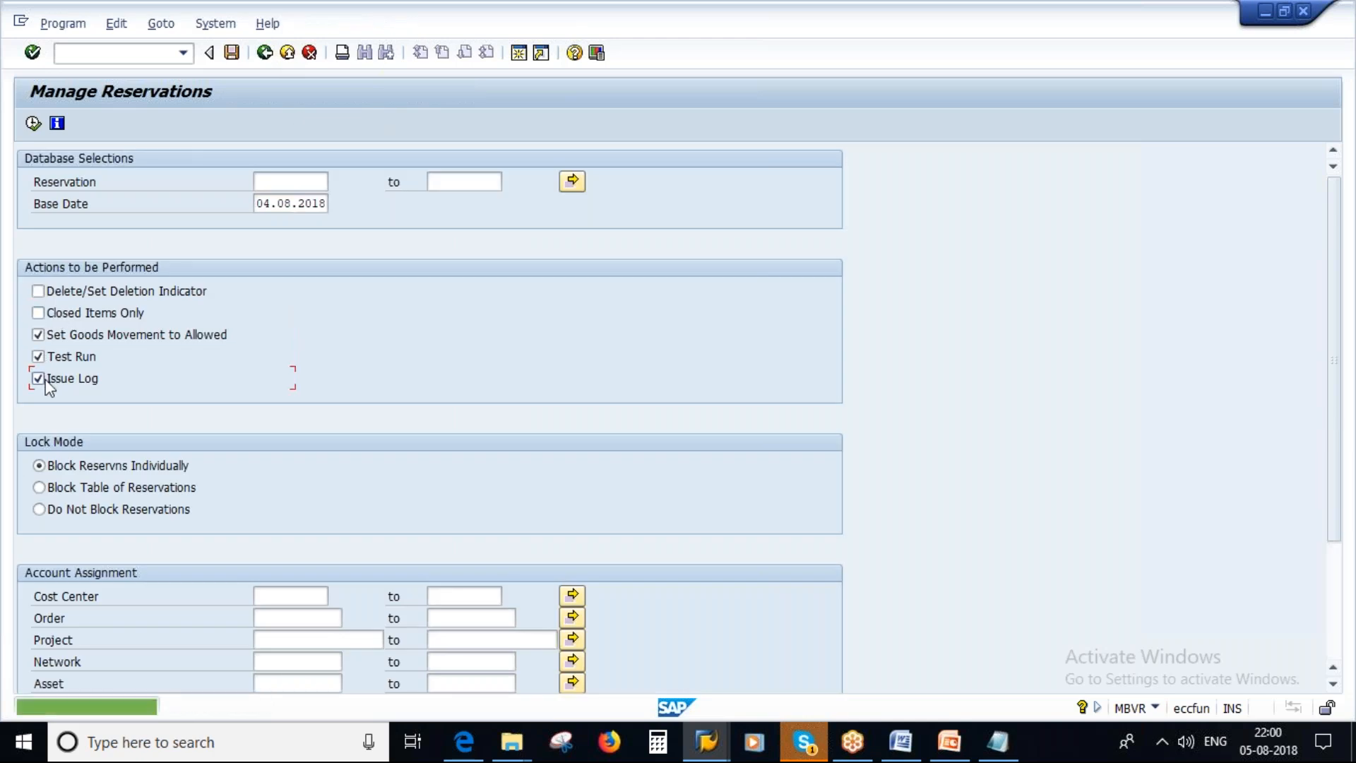
left_click(33, 123)
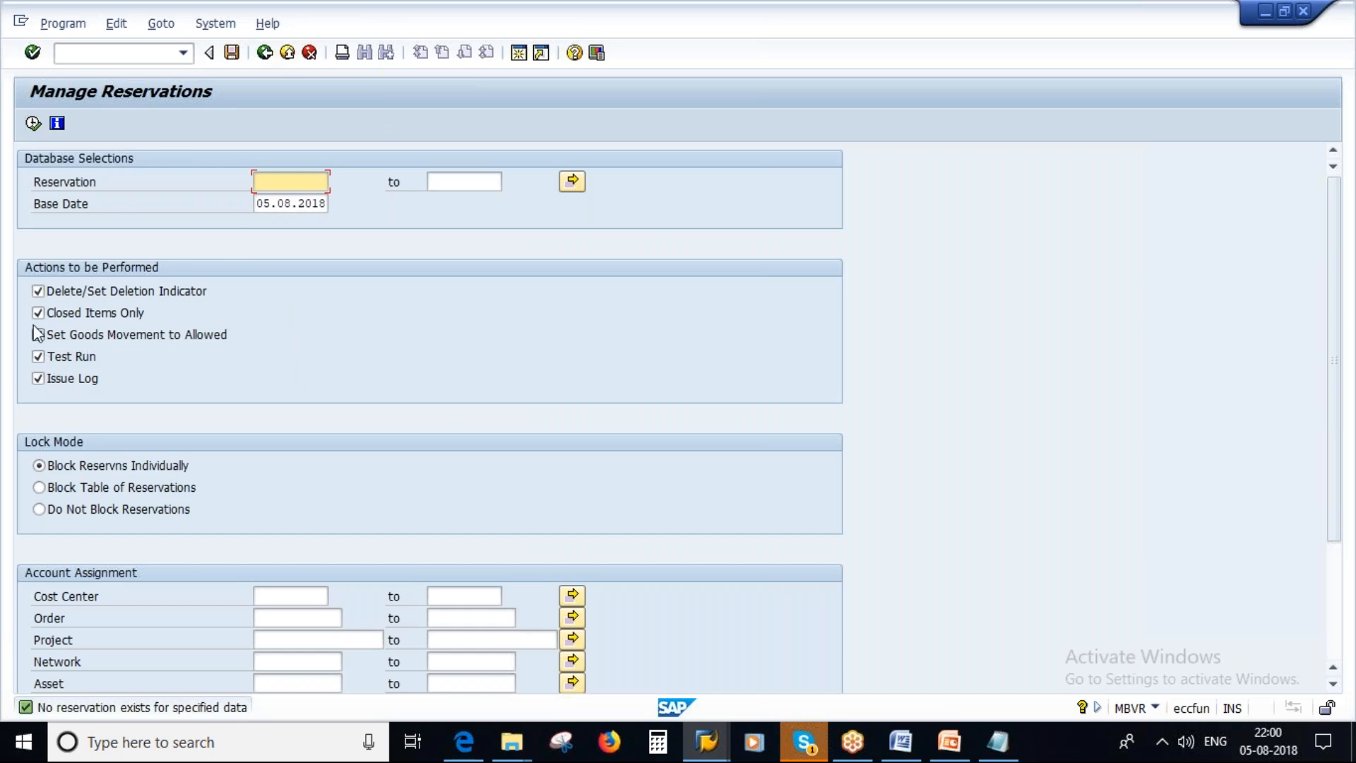
Rerun the MBVR test for base date 05.08.2018 with only Set Goods Movement to Allowed and no issue log, and switch to the PowerPoint slides.
left_click(38, 293)
left_click(38, 313)
left_click(37, 358)
left_click(36, 380)
left_click(38, 358)
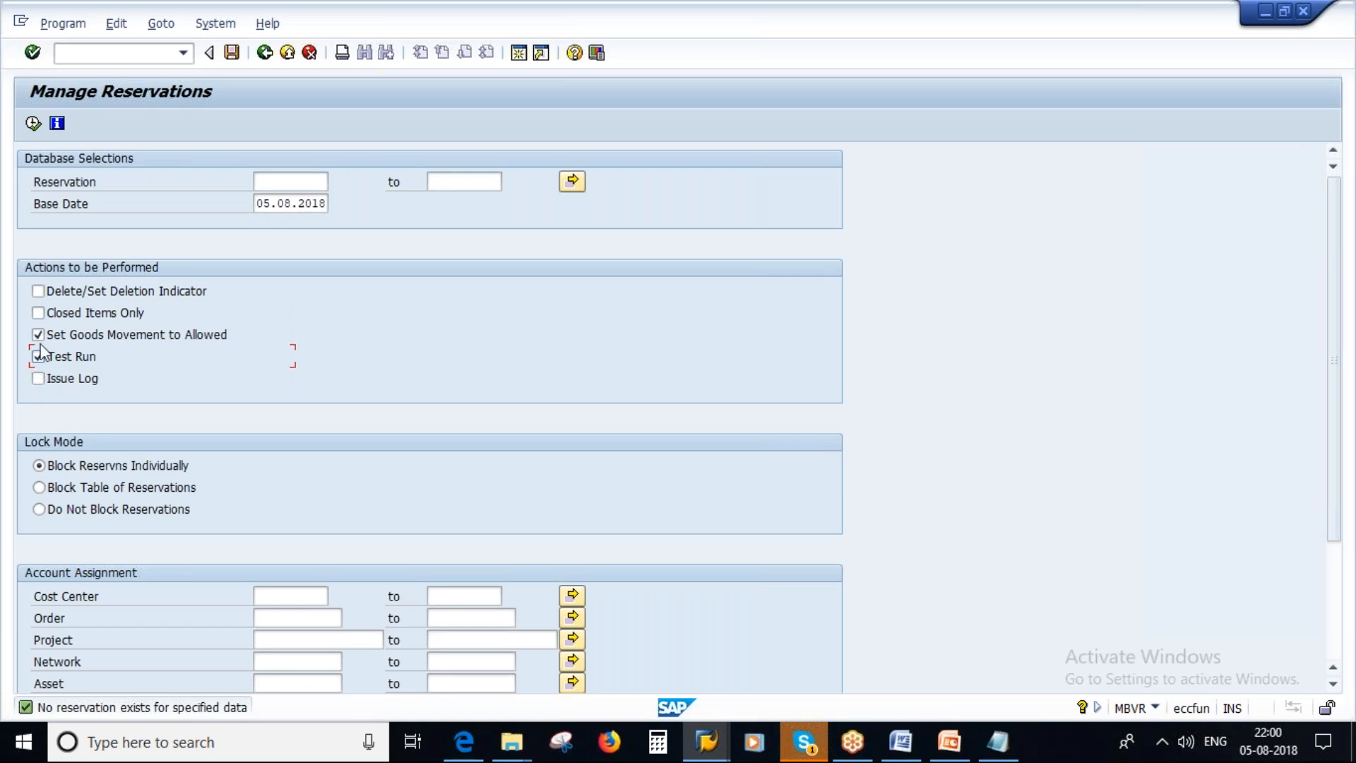
left_click(33, 125)
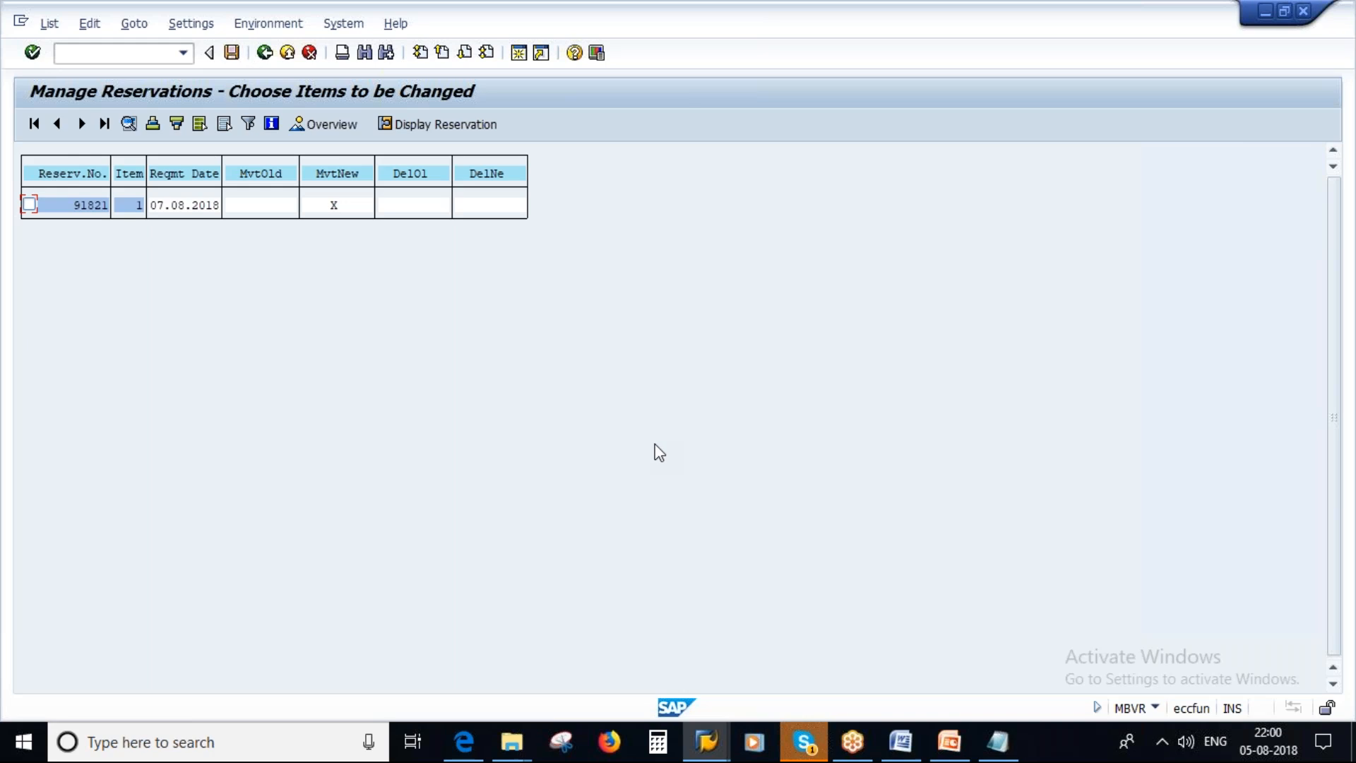
left_click(950, 743)
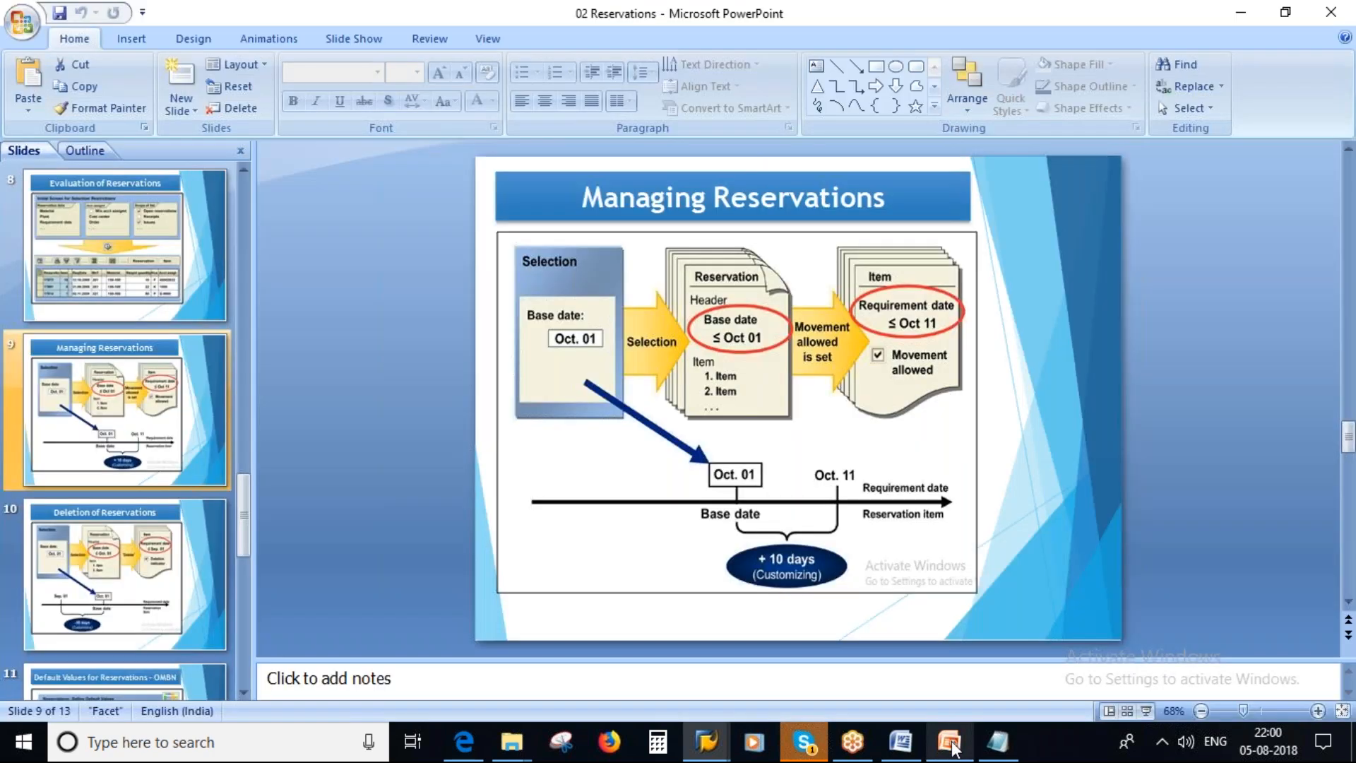
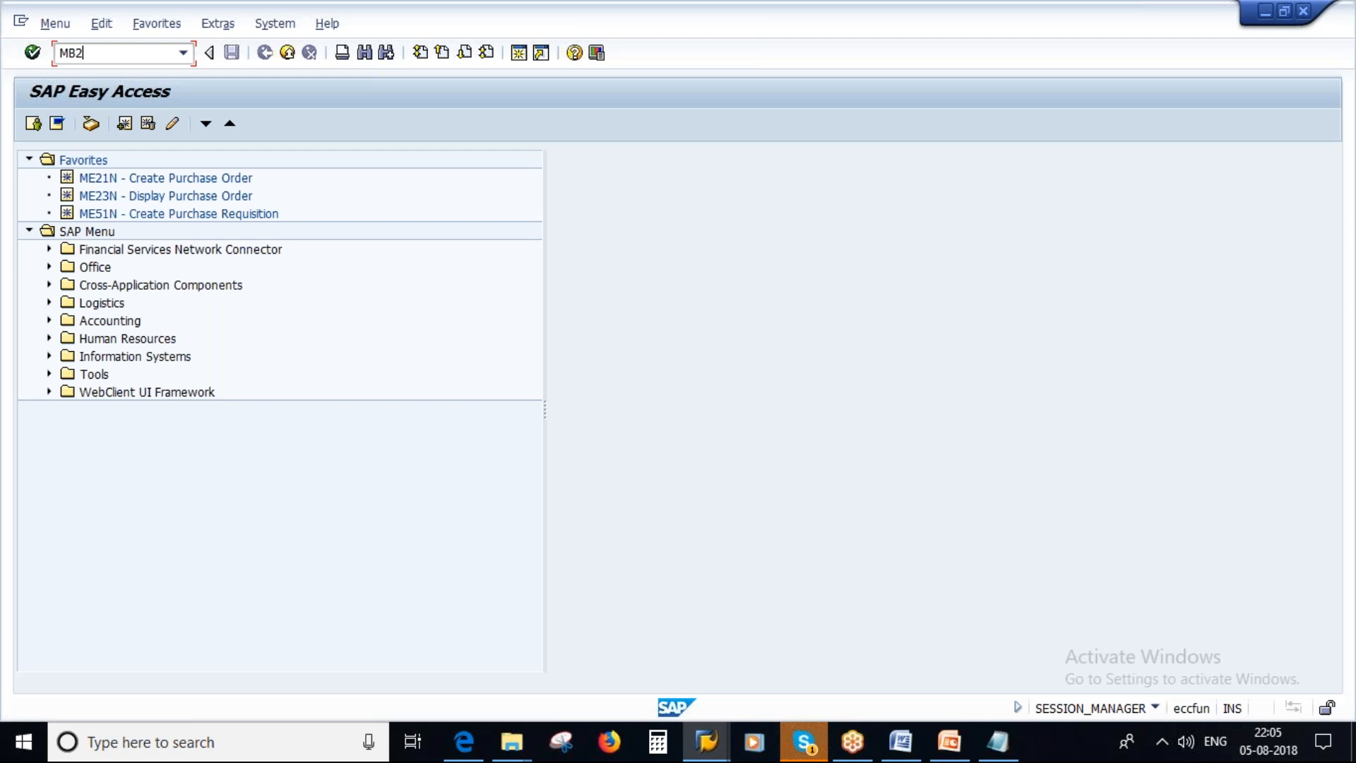
Run the MB26 pick list for plant 1000.
key("Return")
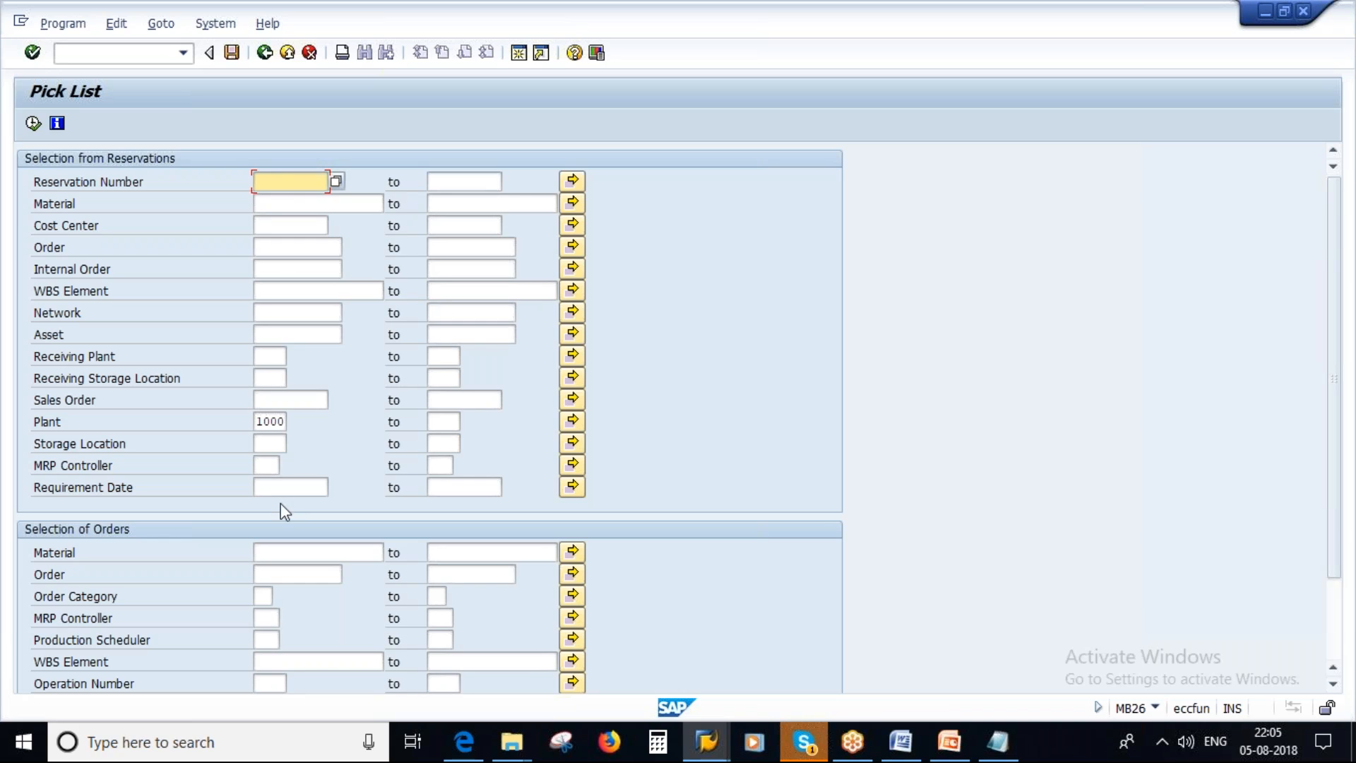
double_click(269, 421)
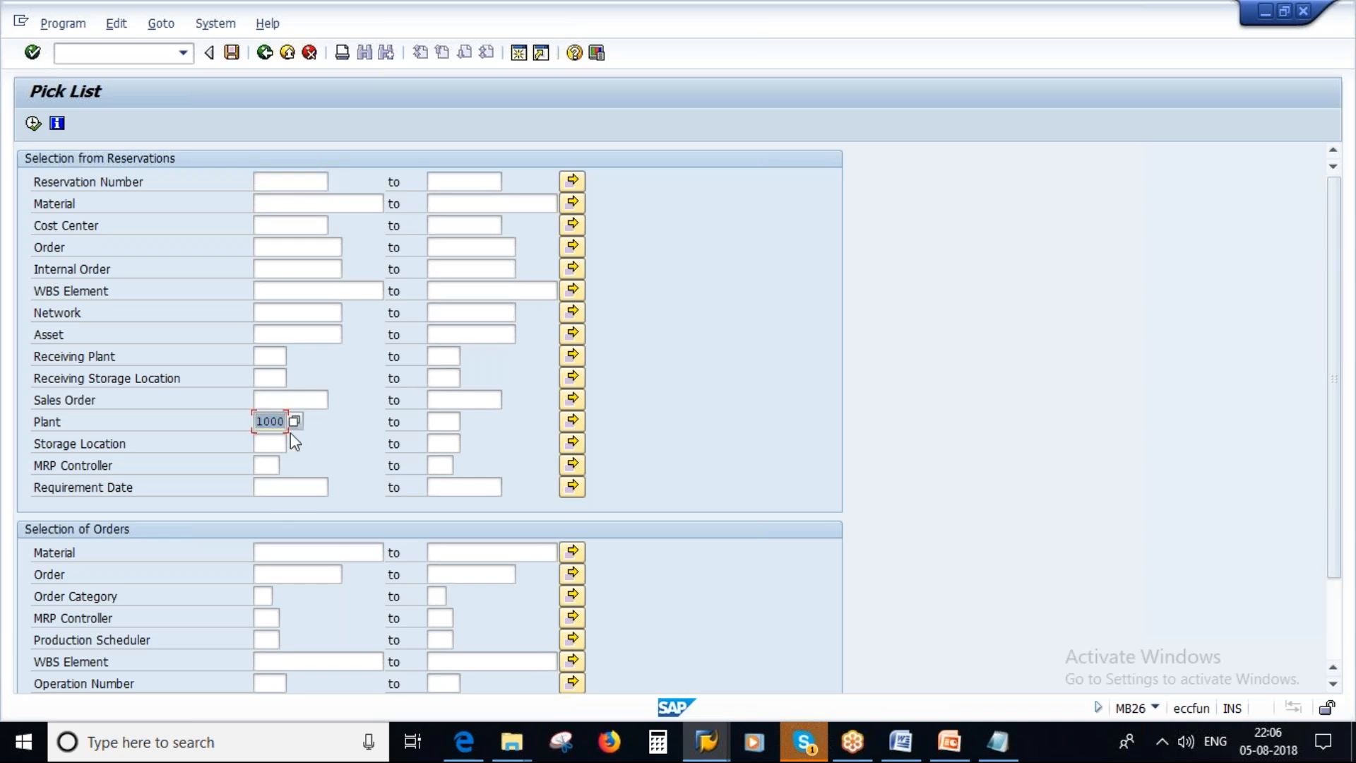
left_click(33, 124)
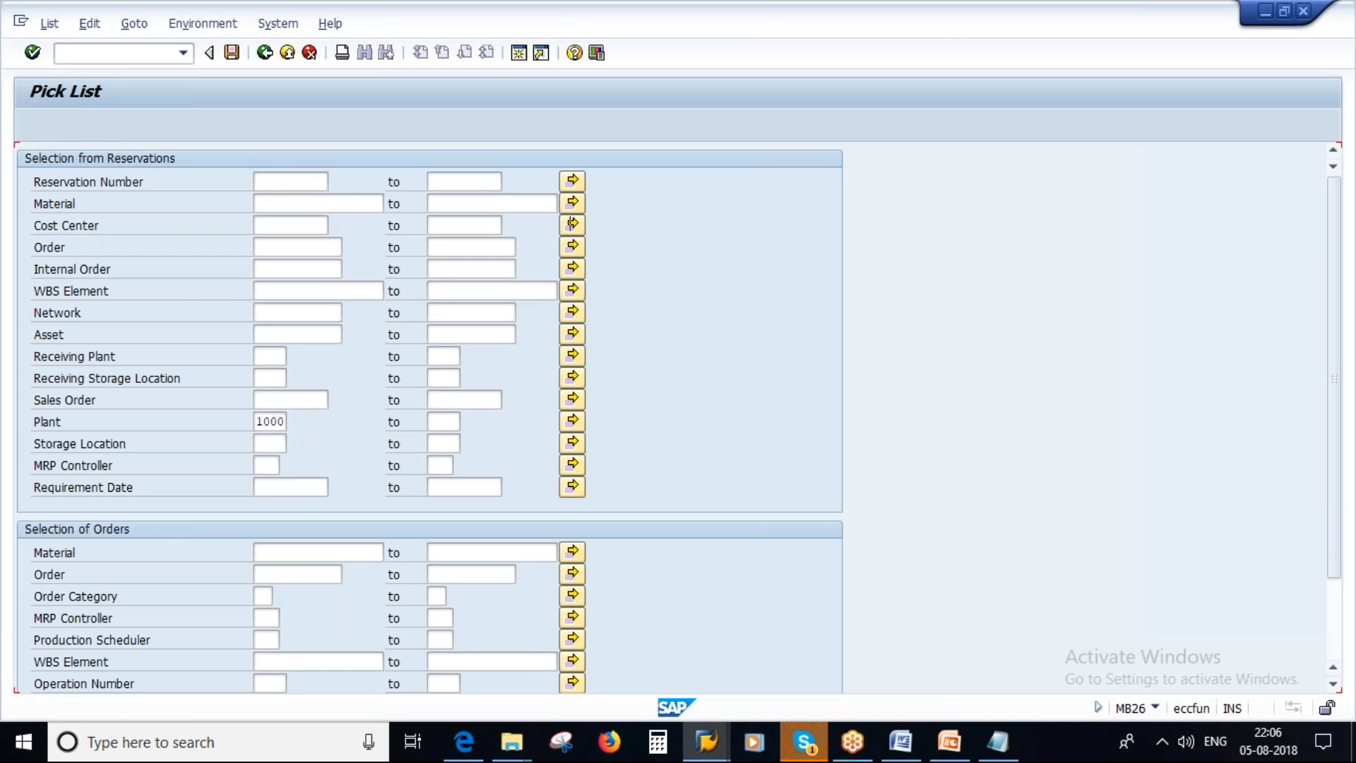
scroll(539, 357, "down", 2)
scroll(539, 357, "up", 2)
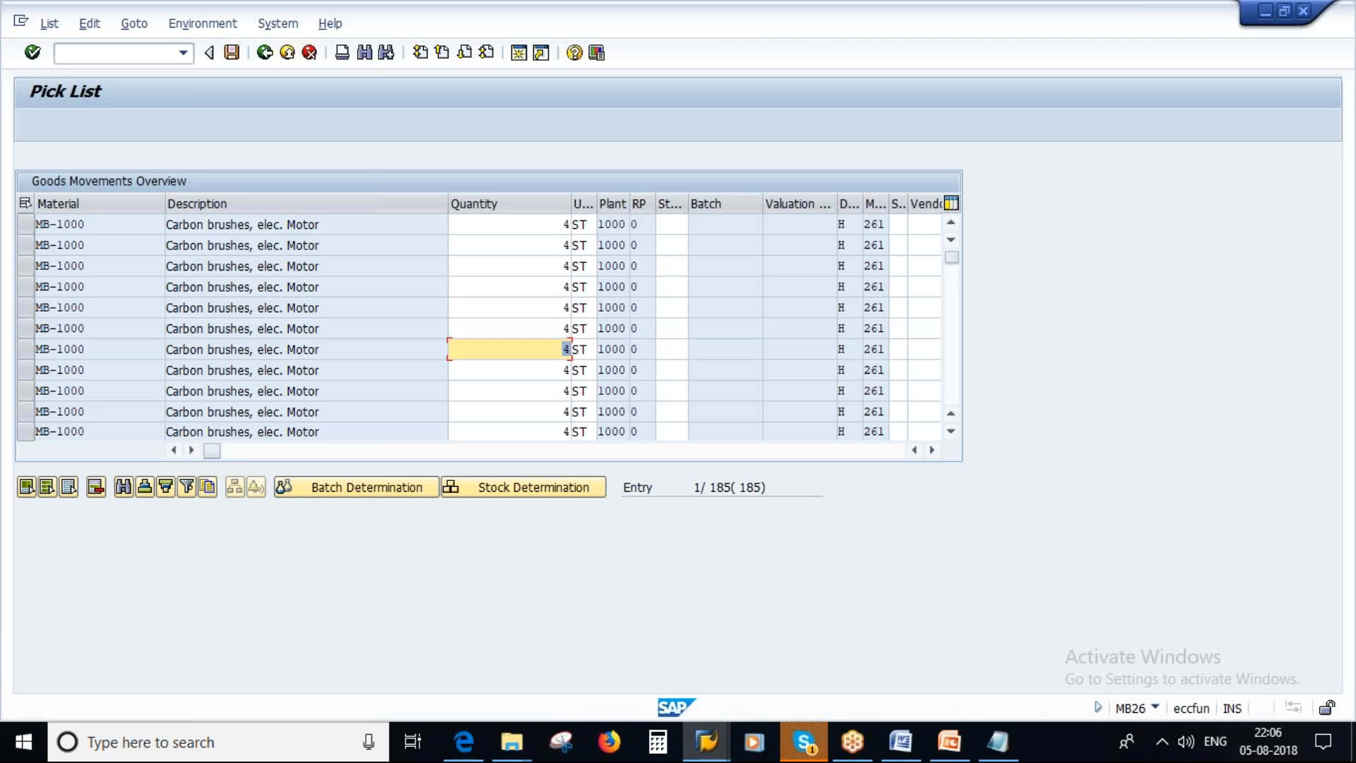
Examine the reservation and order numbers of the pick list entries in the goods movements overview.
left_click_drag(218, 451, 463, 452)
left_click(414, 224)
left_click(412, 246)
left_click(427, 266)
left_click(419, 284)
double_click(419, 284)
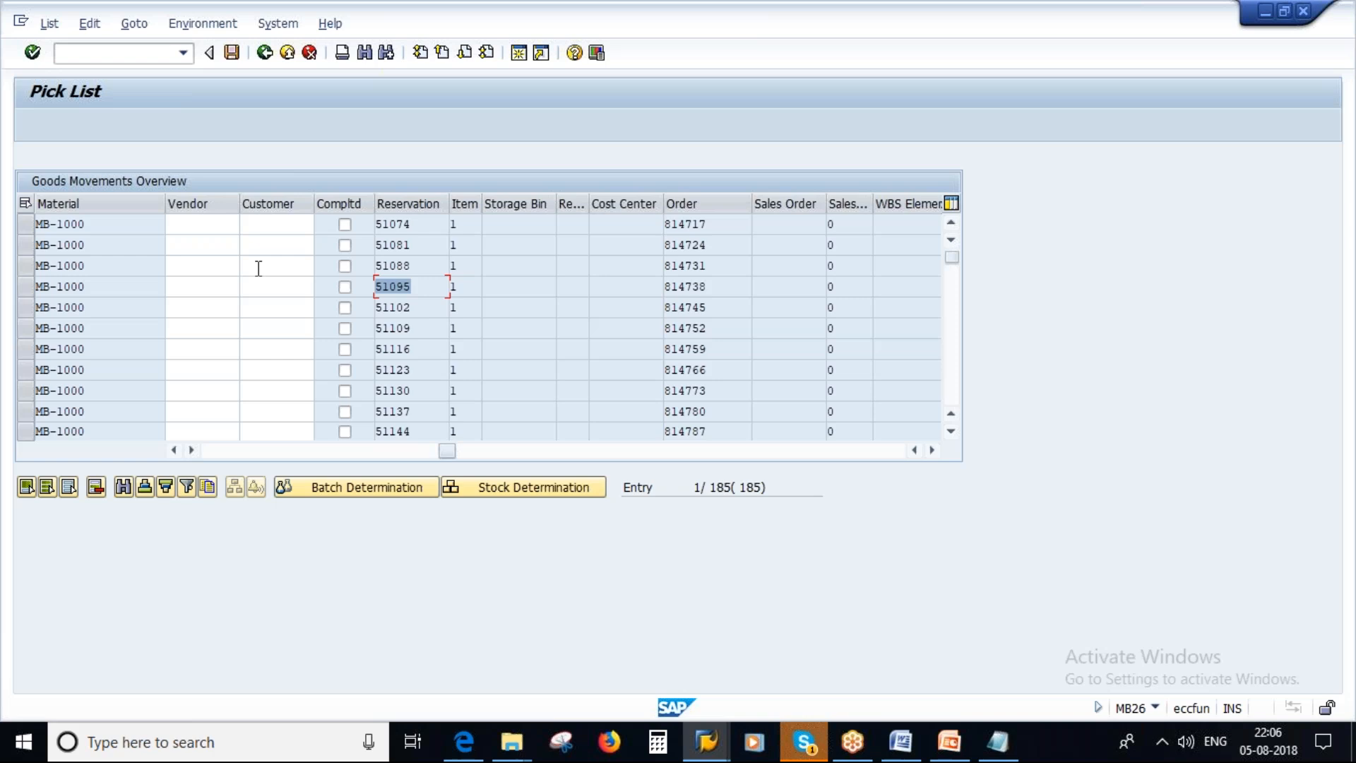
left_click_drag(447, 452, 212, 452)
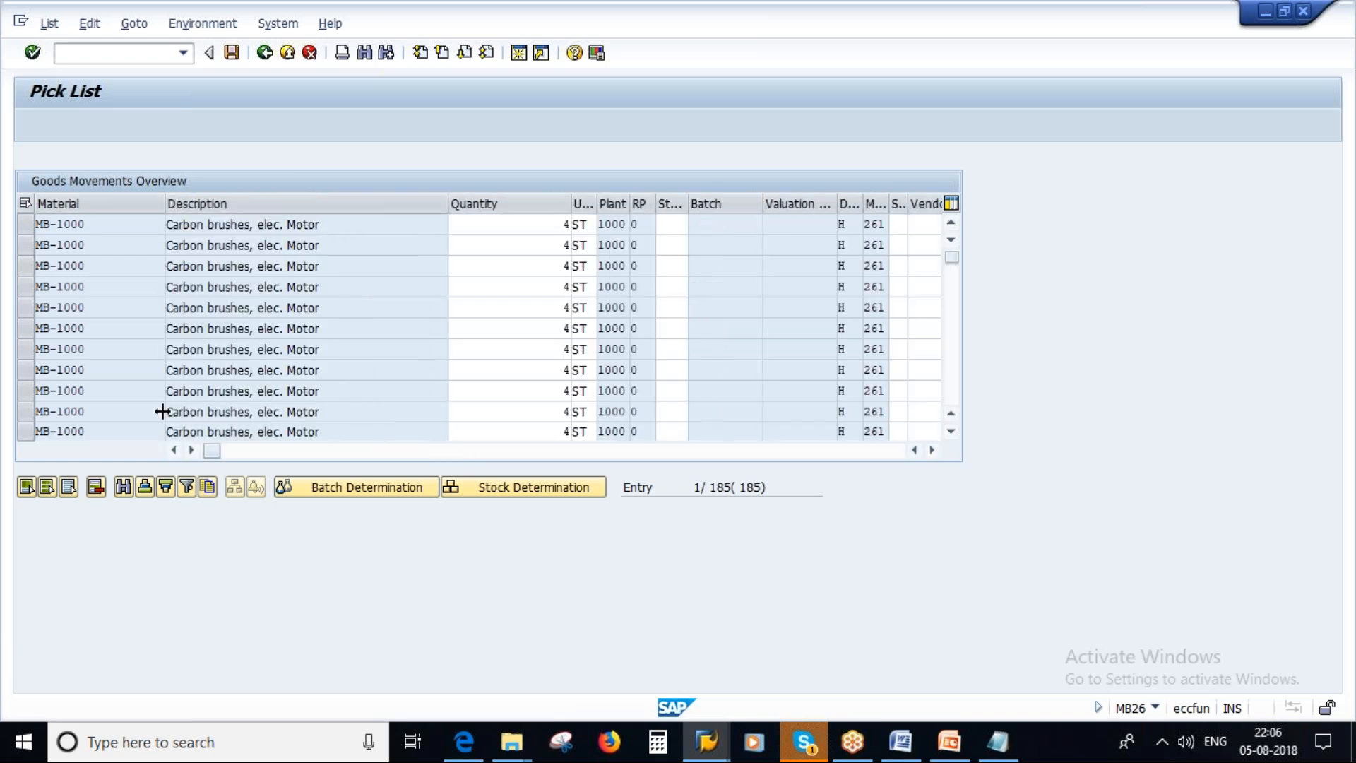
Try selecting the first three pick list entries individually, and select all entries in the goods movements overview.
left_click_drag(25, 228, 27, 267)
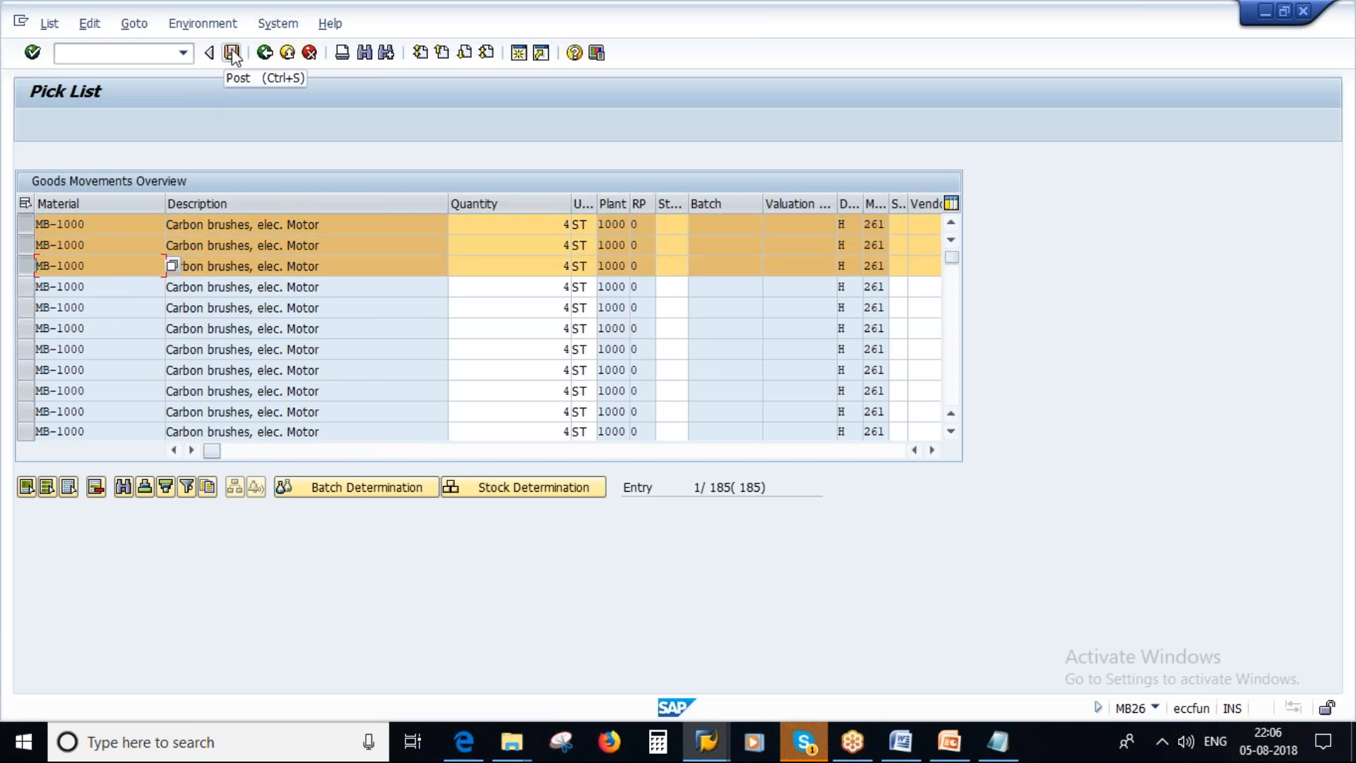
left_click(30, 223)
left_click(30, 246)
left_click(30, 265)
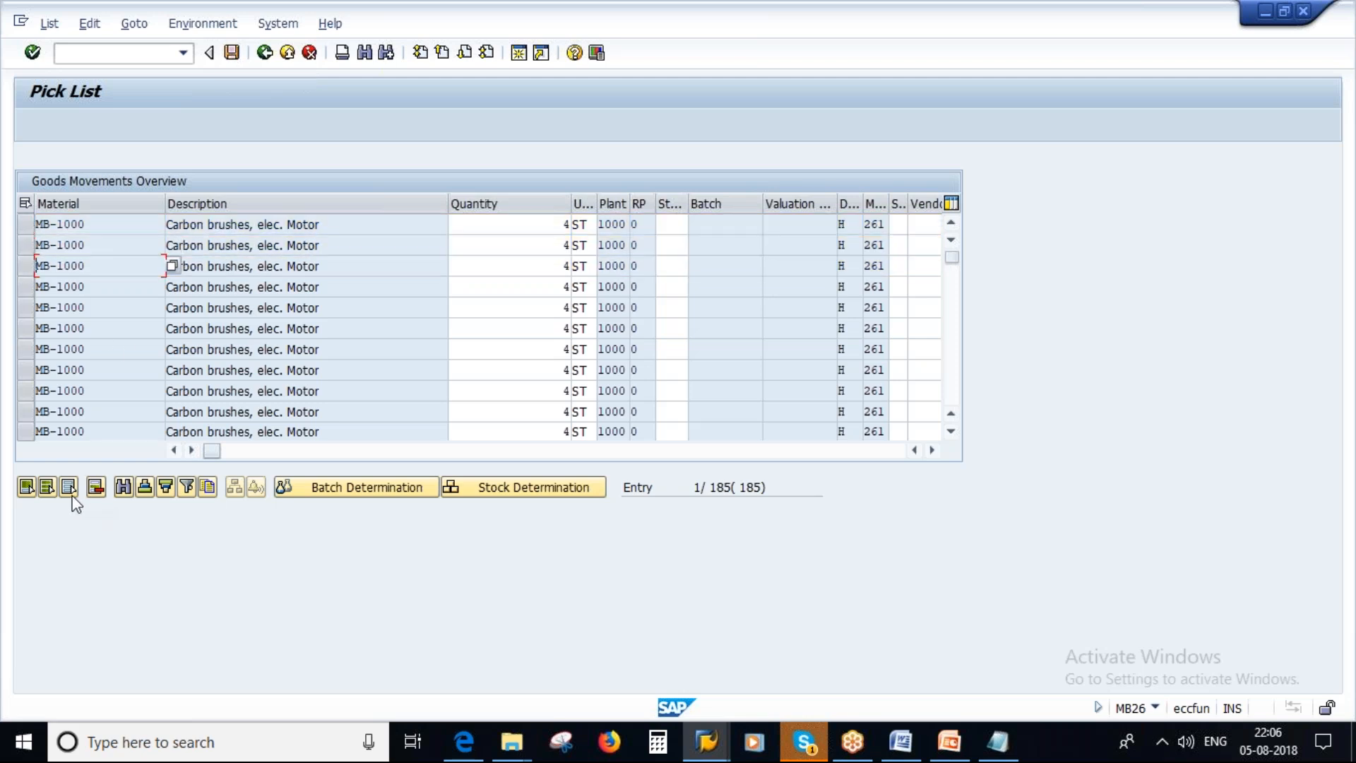
left_click(47, 488)
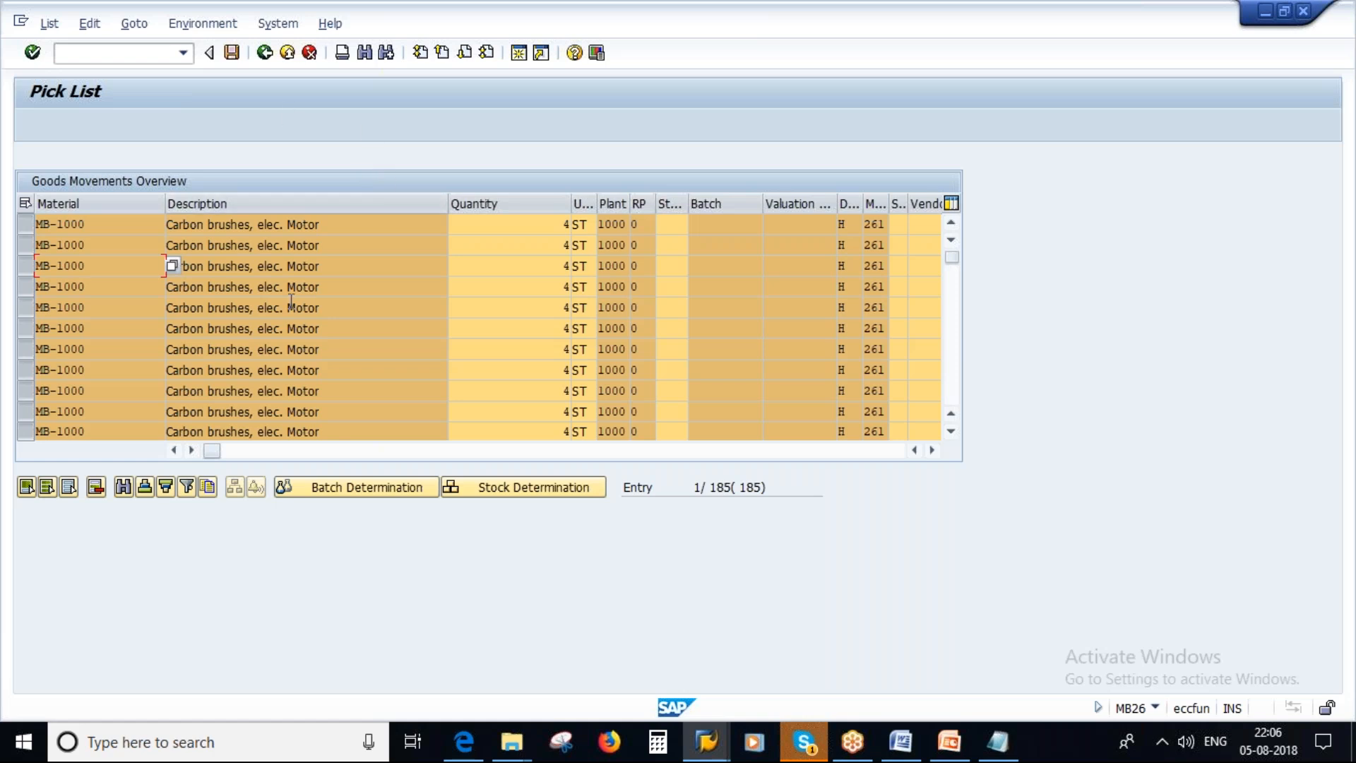
Pass by the MB26 slide in PowerPoint and add the line "2. Automatic Creation -" to the Notepad notes.
left_click(949, 742)
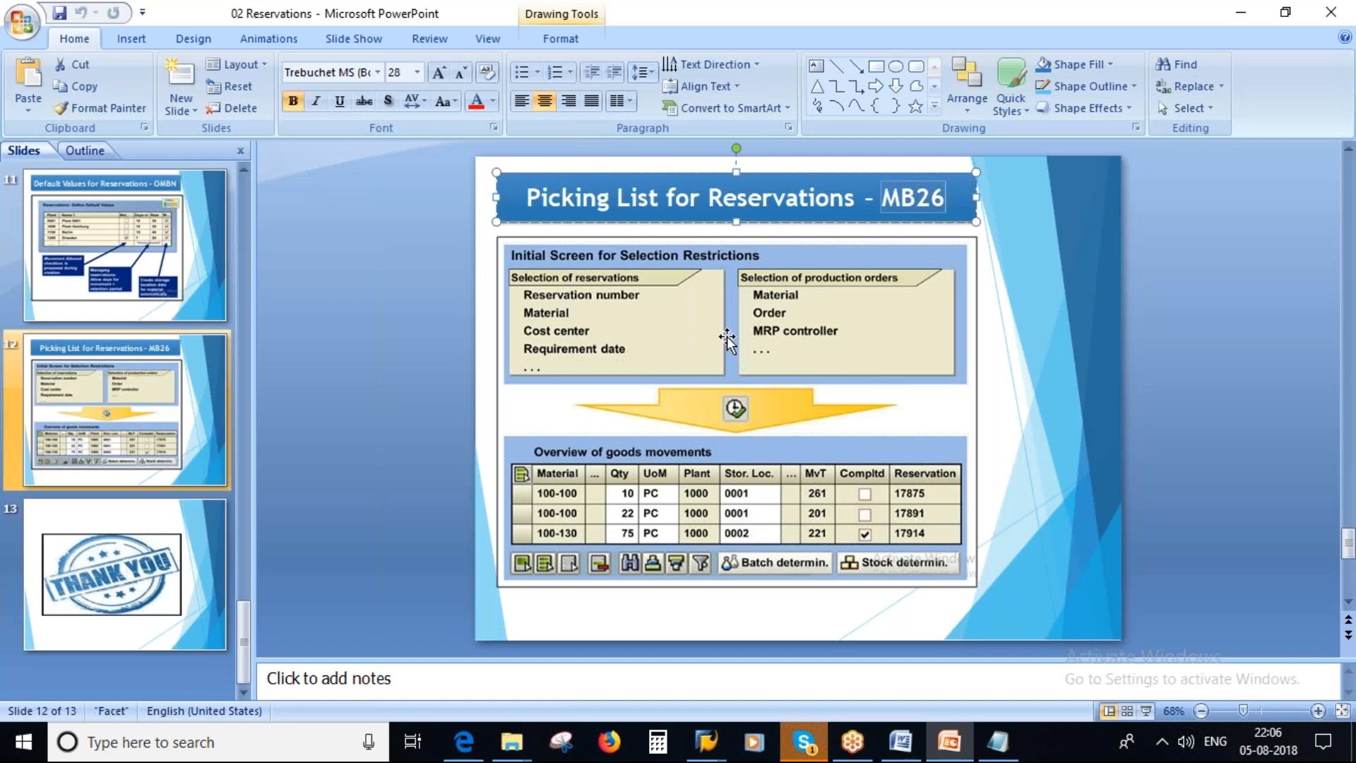
left_click(97, 410)
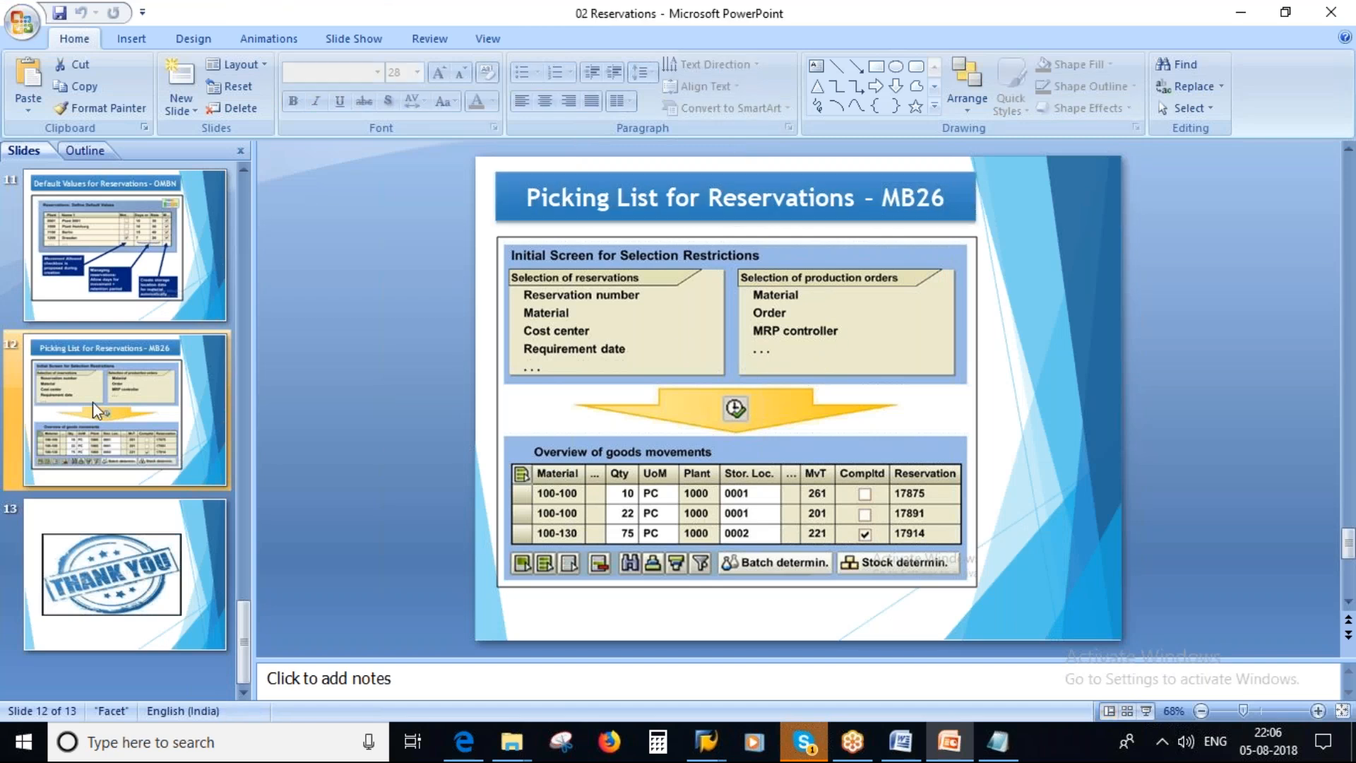
left_click(997, 742)
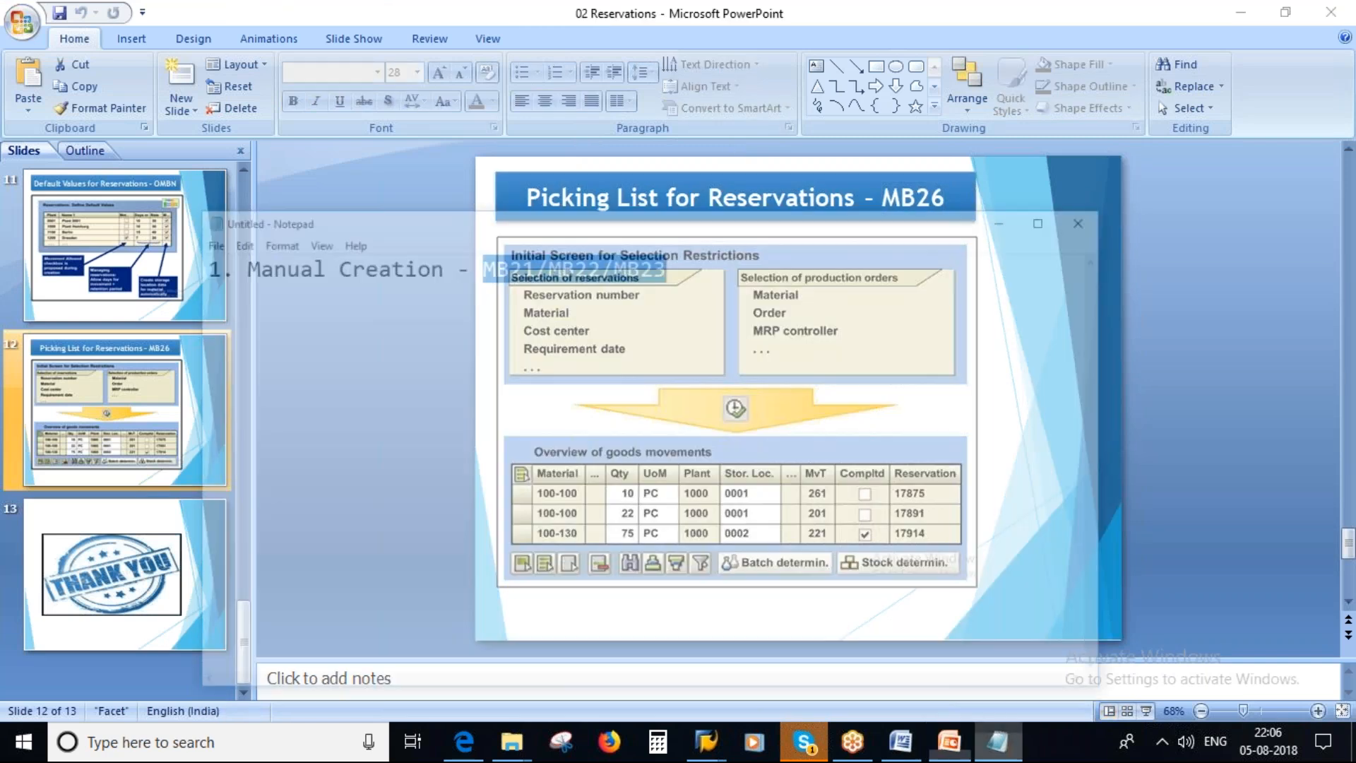
left_click(627, 209)
key("Return")
type("2. Automatic Creation -")
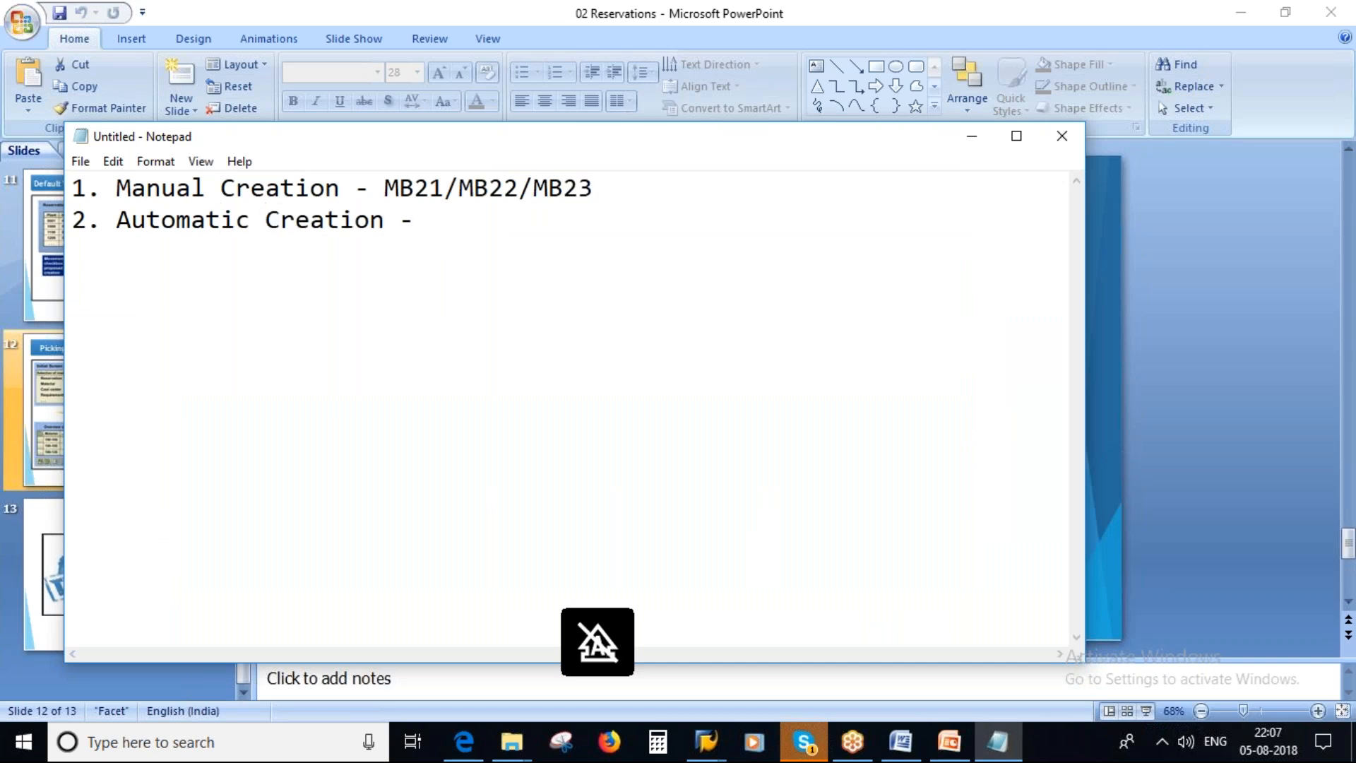
Add an indented line "PP - create Production order -" under Automatic Creation and highlight the manual creation line for comparison.
key("Caps_Lock")
type("PP")
key("BackSpace")
key("BackSpace")
key("BackSpace")
key("Return")
key("Caps_Lock")
type("p")
key("BackSpace")
key("Caps_Lock")
type("PP - c")
key("BackSpace")
type("C")
key("Caps_Lock")
key("BackSpace")
type("create")
key("Caps_Lock")
type("P")
key("Caps_Lock")
type("roduc")
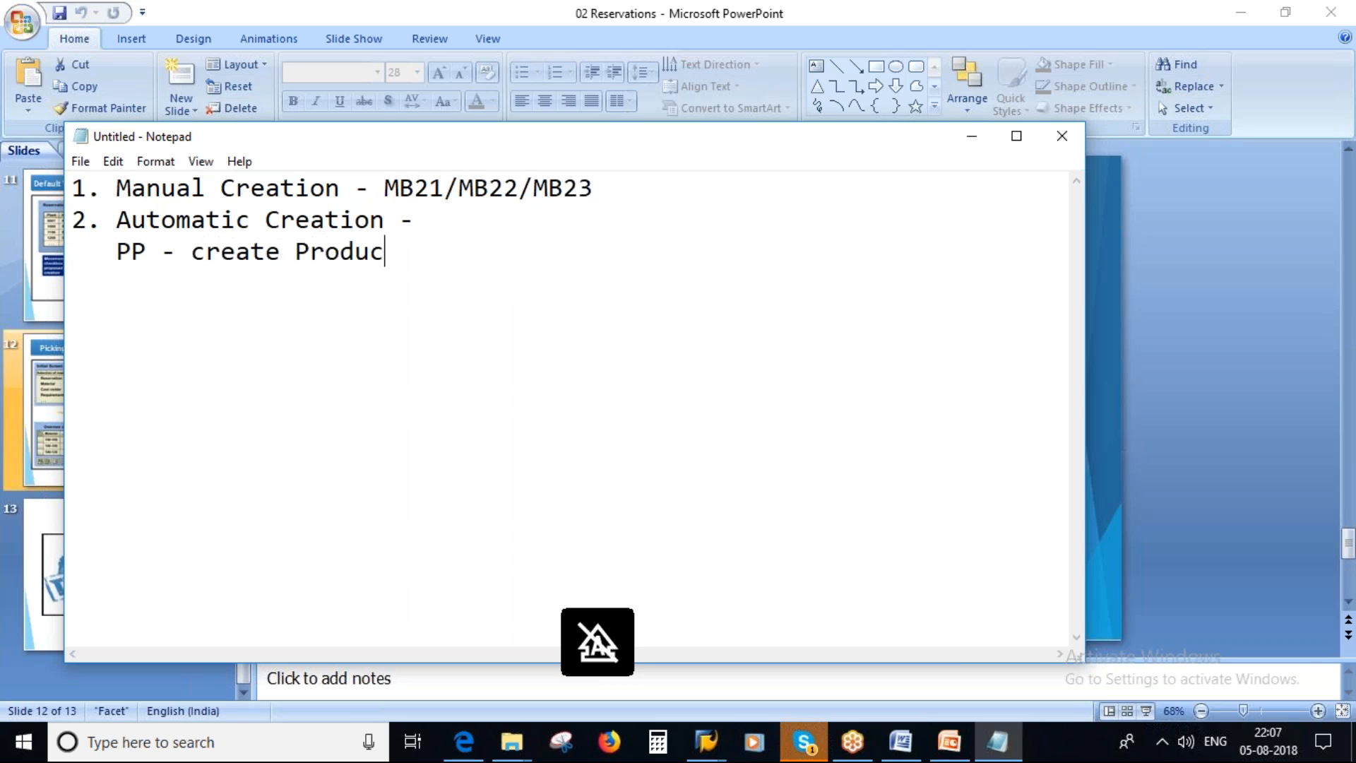
type("tion orde")
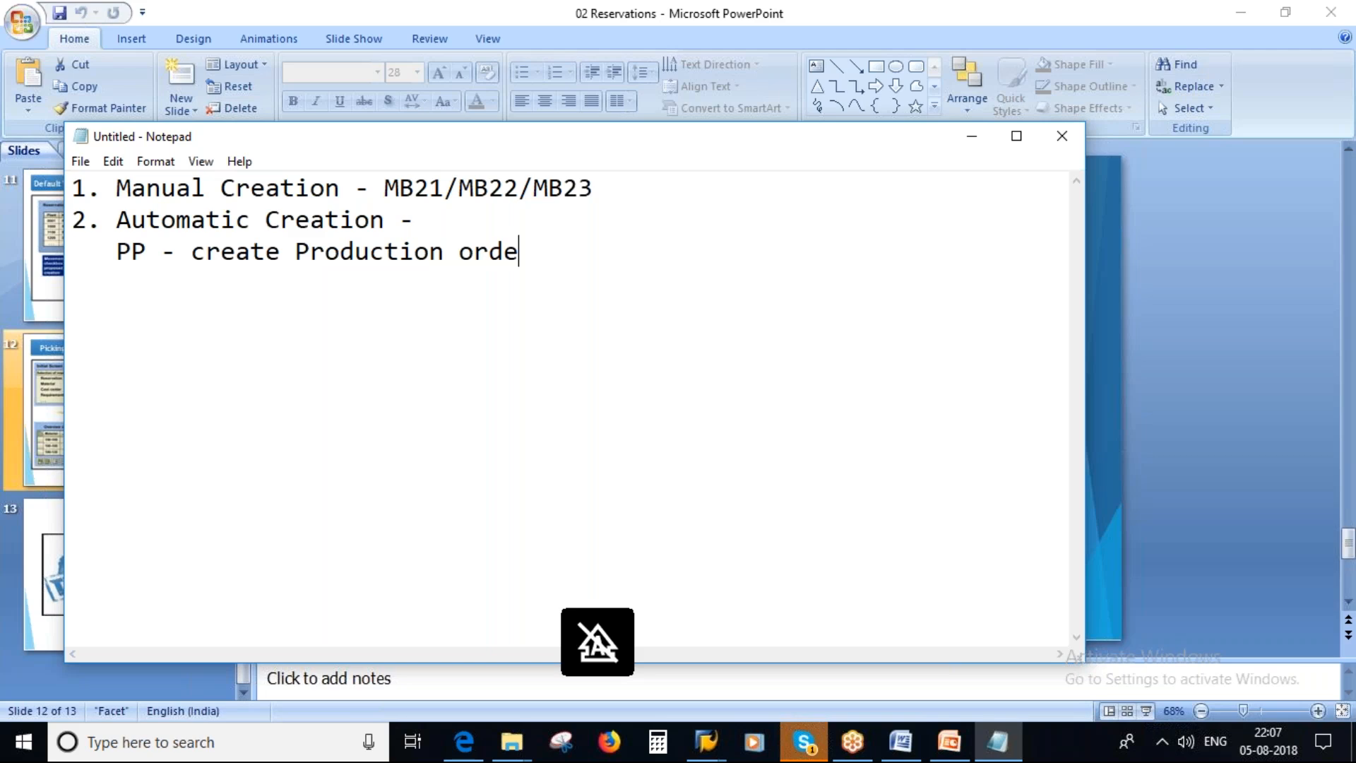
type("r -")
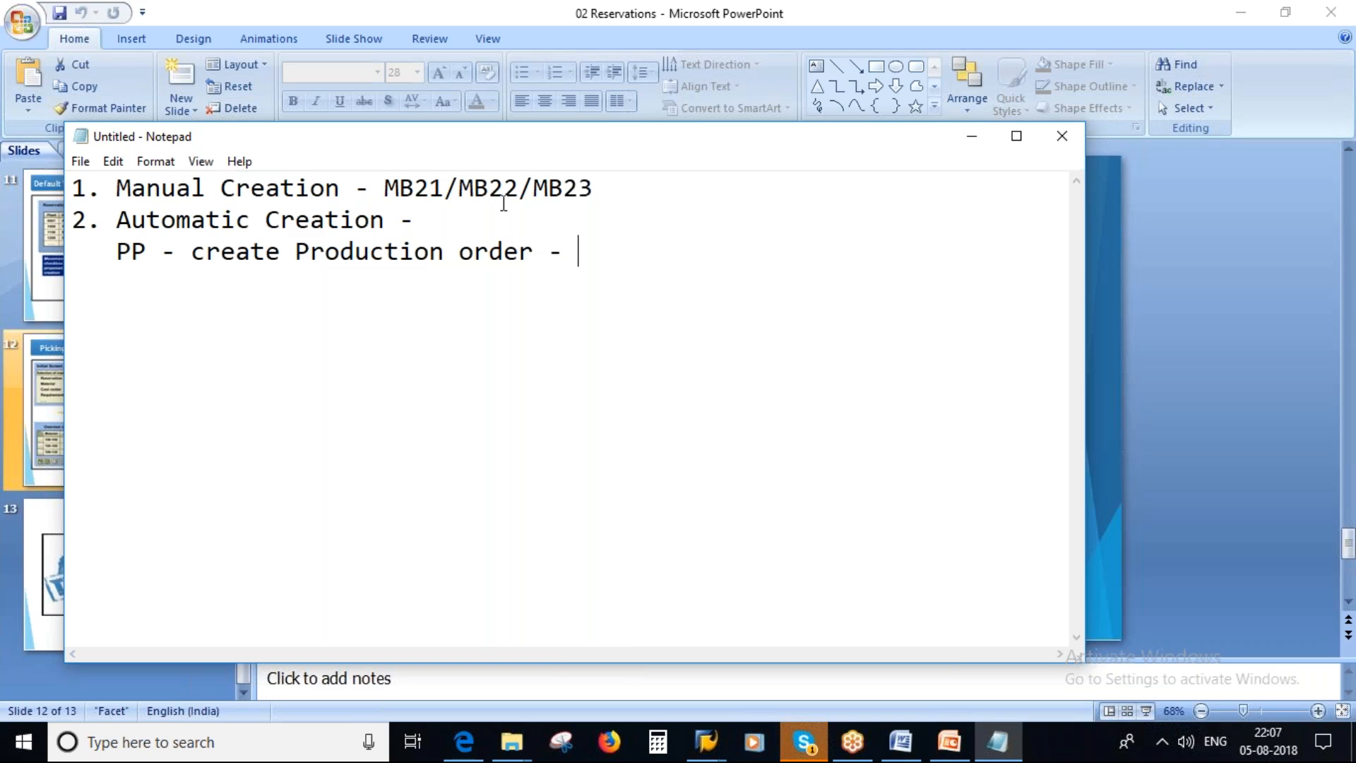
left_click_drag(599, 188, 73, 185)
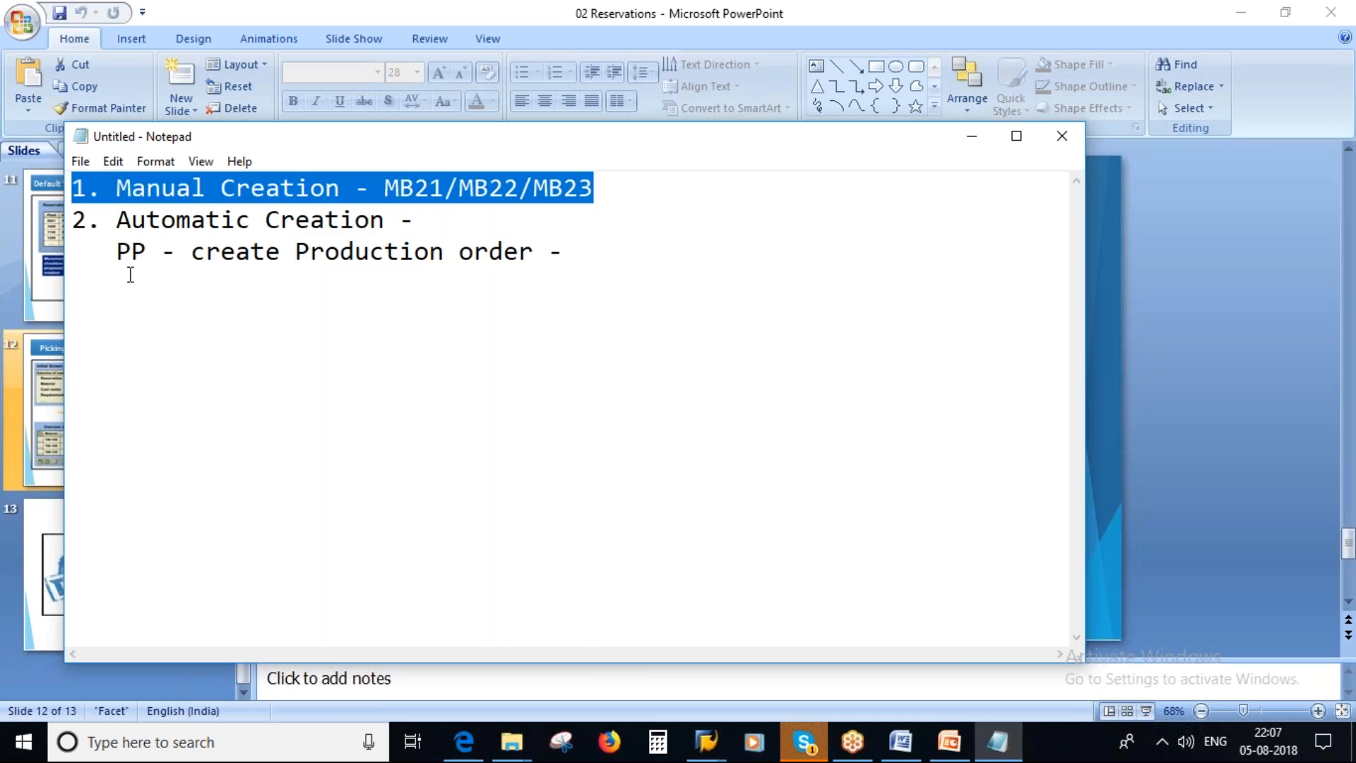
left_click(162, 253)
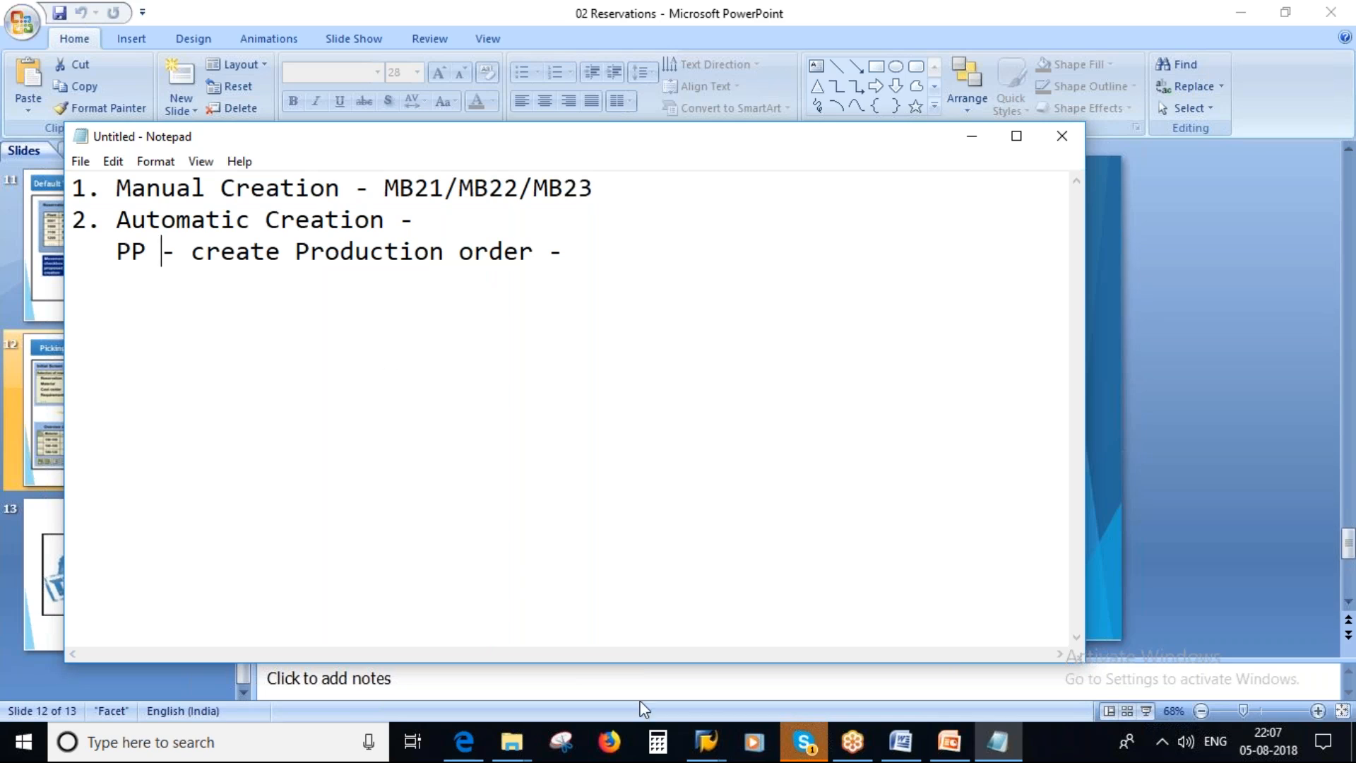
Switch to the SAP Transfer Posting Reservation session and leave it for SAP Easy Access.
left_click(706, 742)
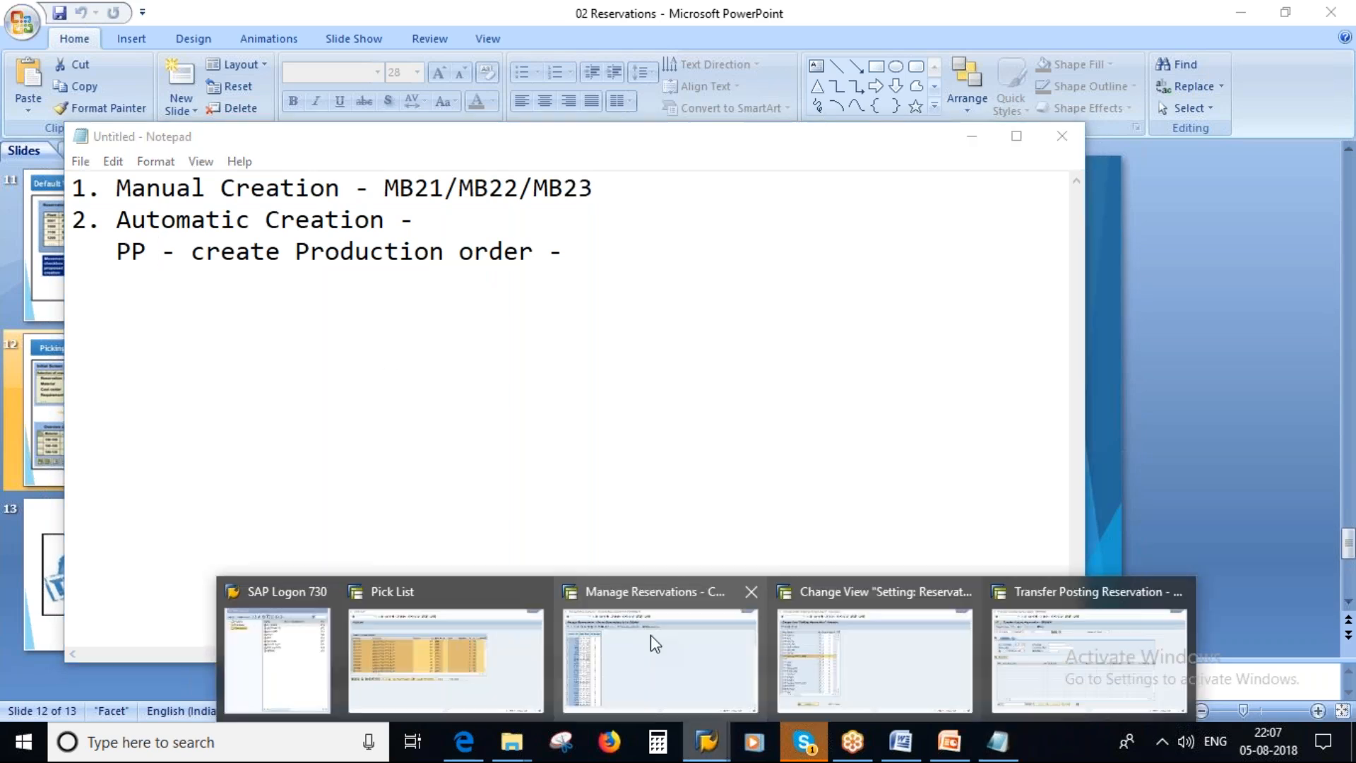
left_click(1078, 629)
left_click(265, 53)
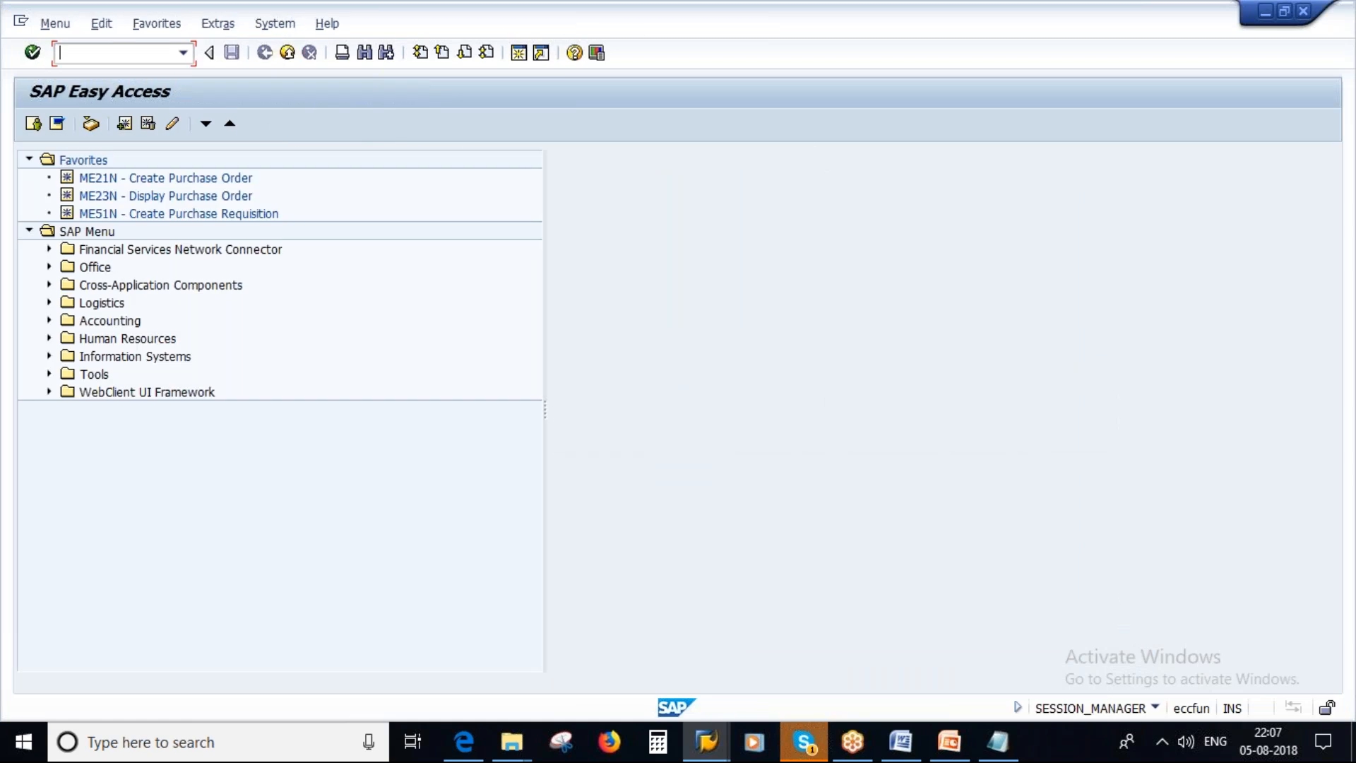
End the transaction in the Pick List session and open transaction MM60 there.
left_click(708, 744)
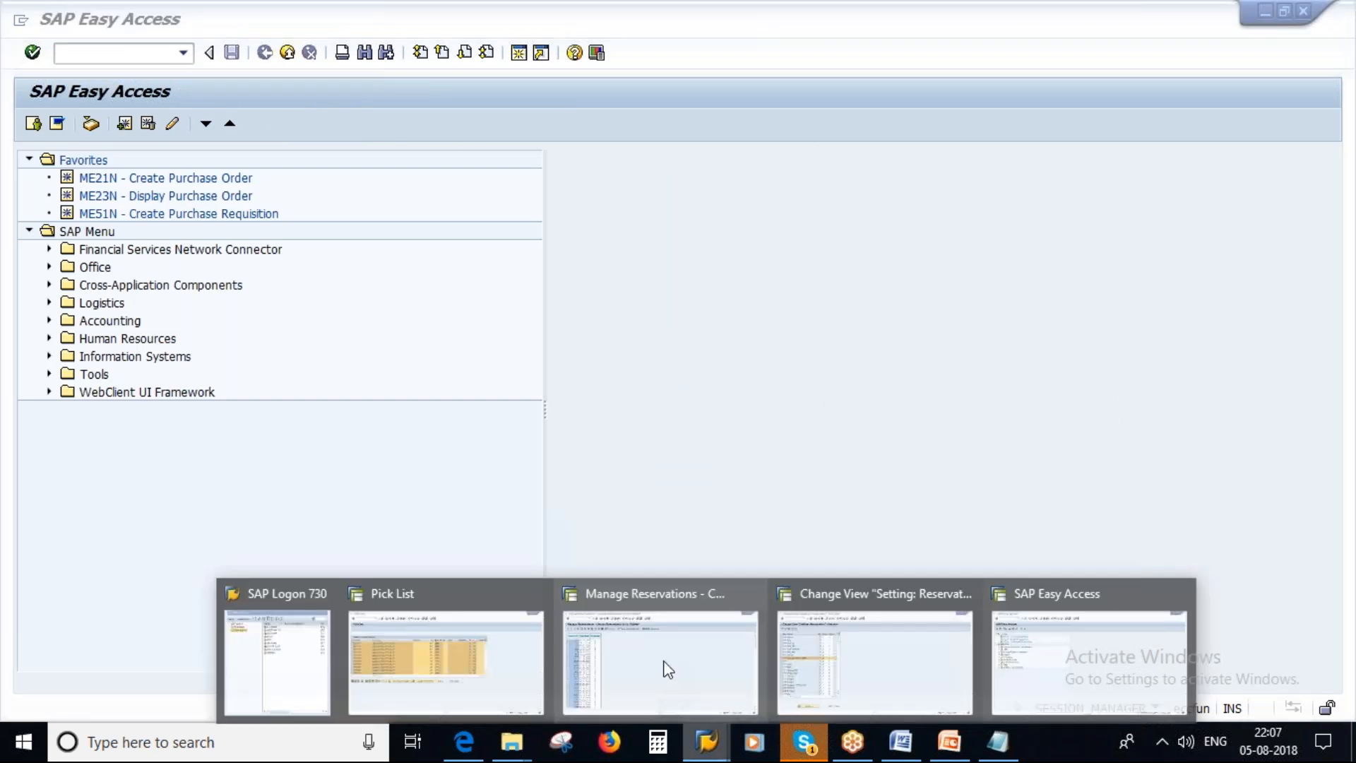
left_click(446, 662)
left_click(85, 53)
type("/n")
key("Return")
type("mm60")
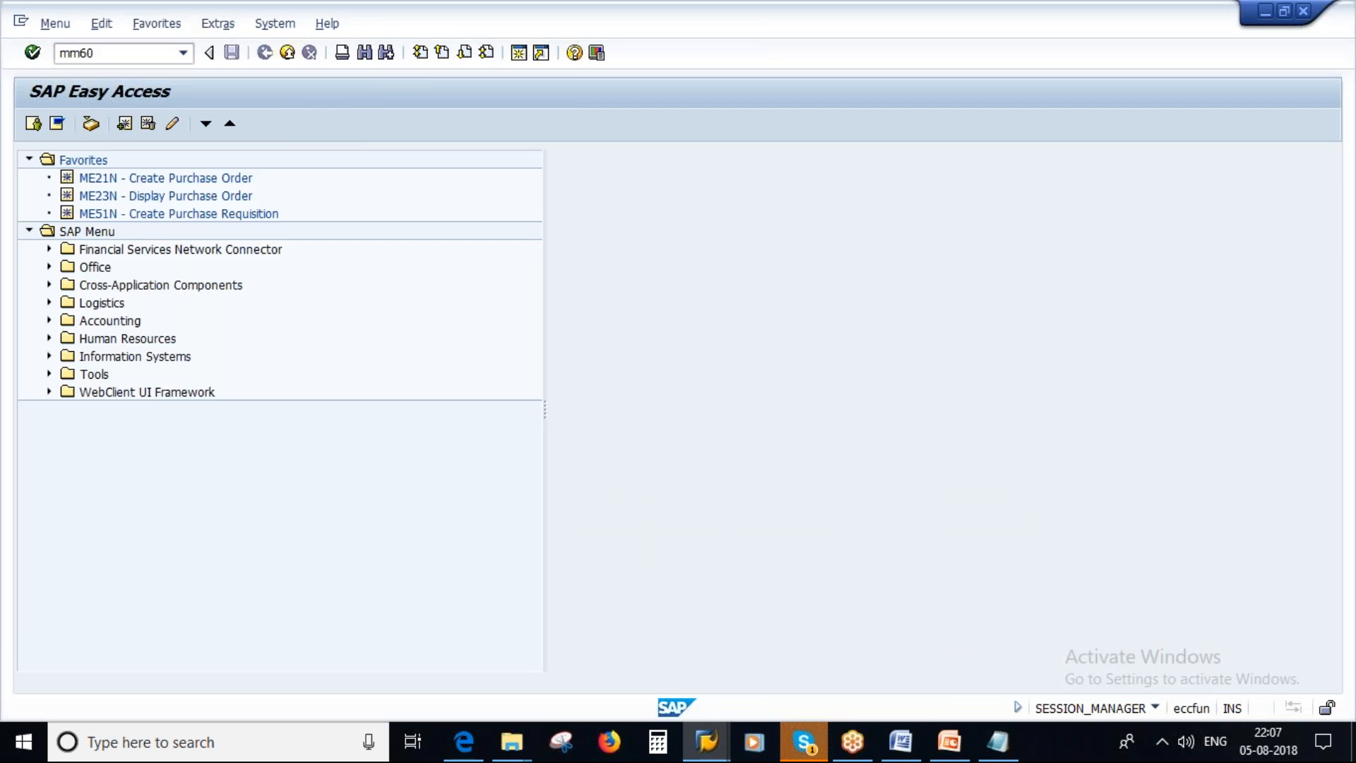
key("Return")
List the valuated materials of type FERT in plant 1000 created by QMUSER.
key("Delete")
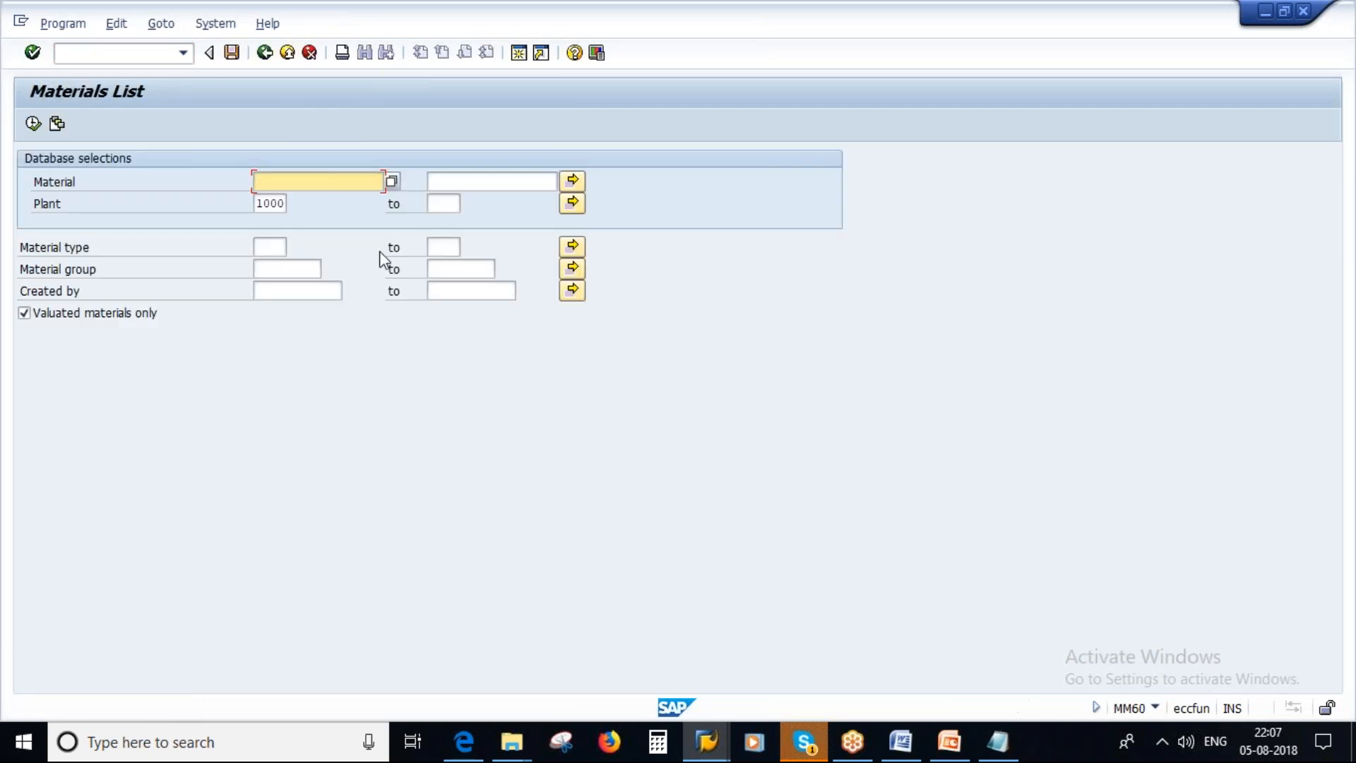
key("Tab")
key("Tab")
key("BackSpace")
key("Return")
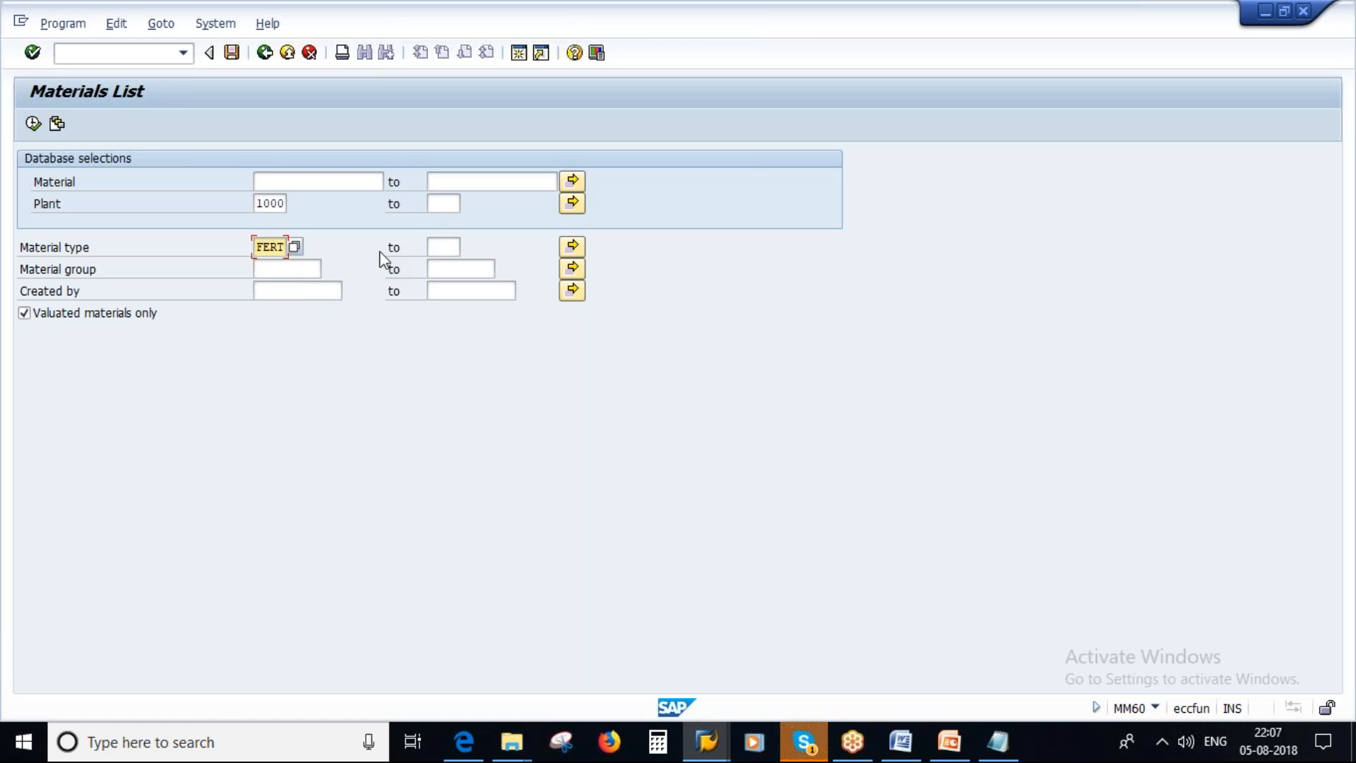
left_click(285, 290)
key("BackSpace")
left_click(275, 306)
left_click(33, 123)
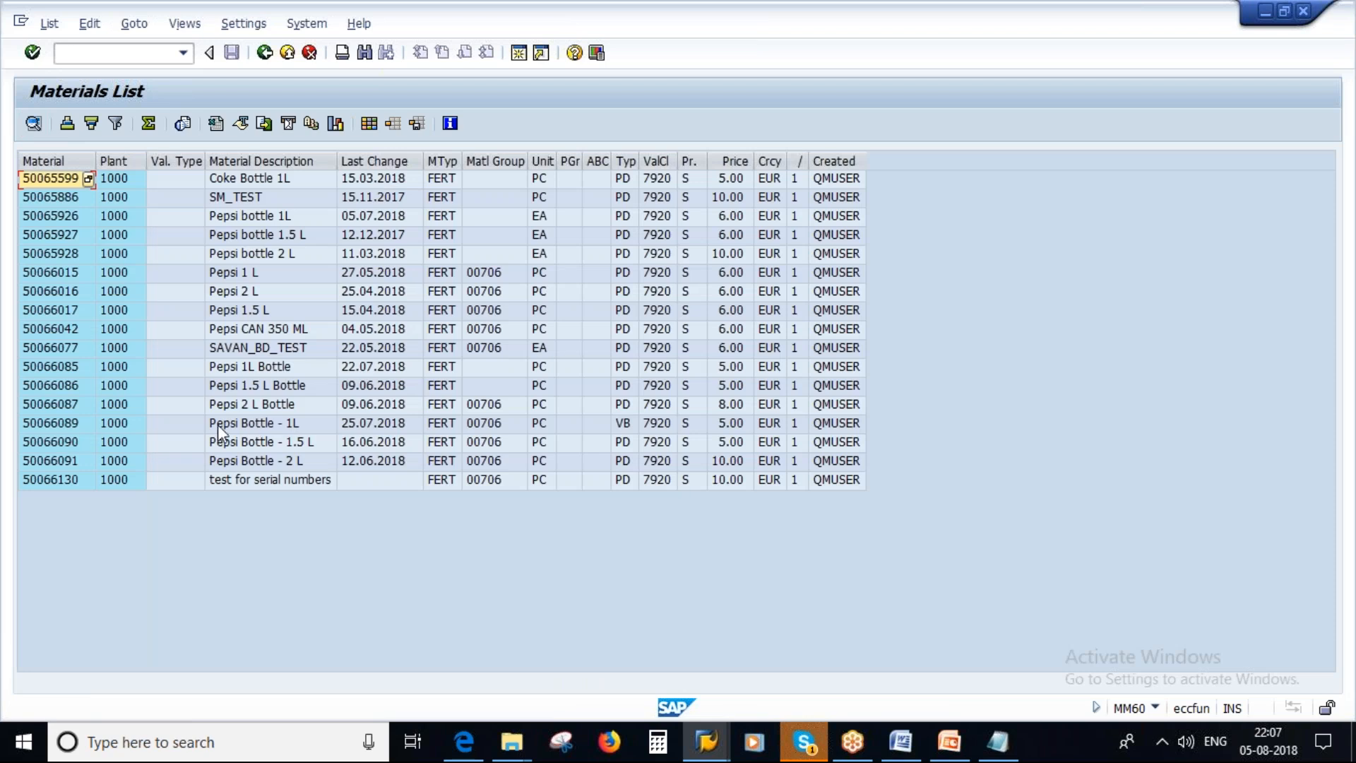
Copy the material number of Pepsi Bottle - 1L, 50066089, and open transaction CS03 in a new session.
double_click(45, 426)
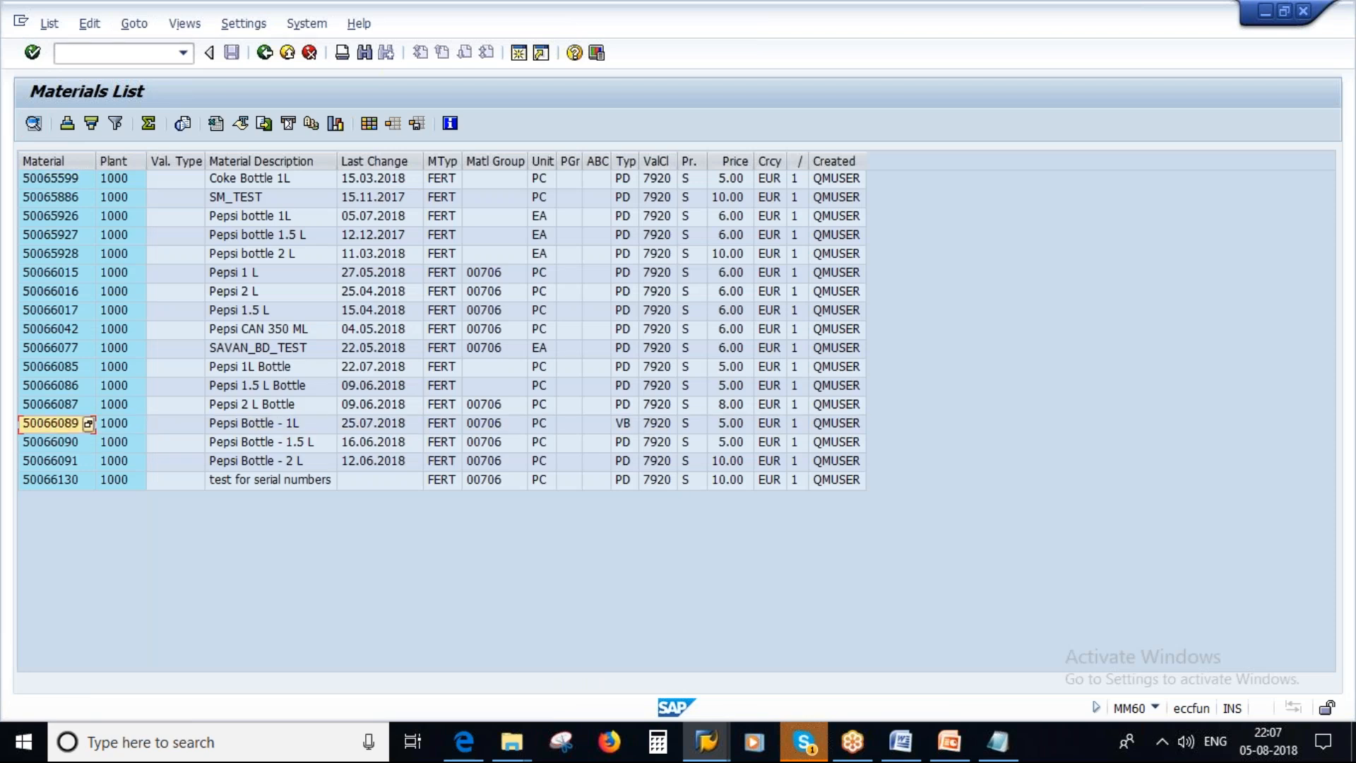
left_click(517, 54)
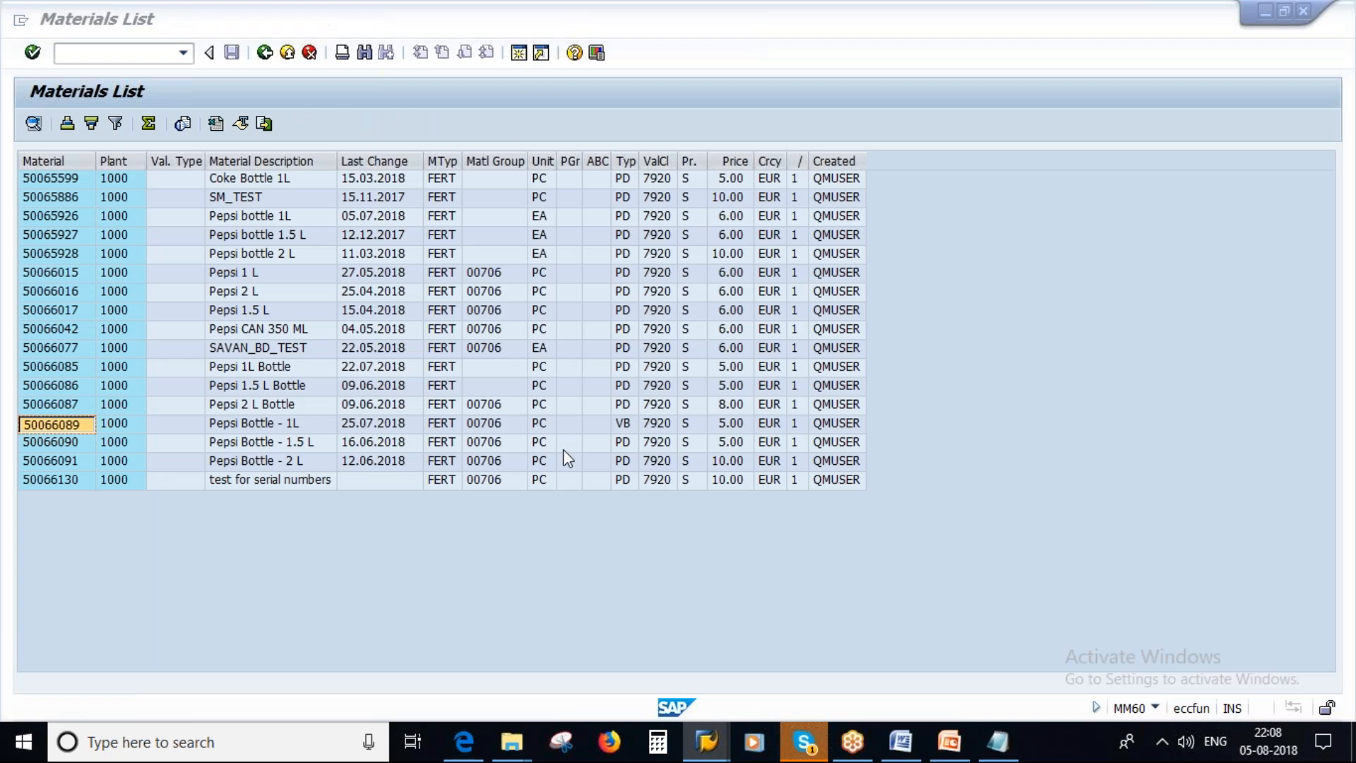
type("cs03")
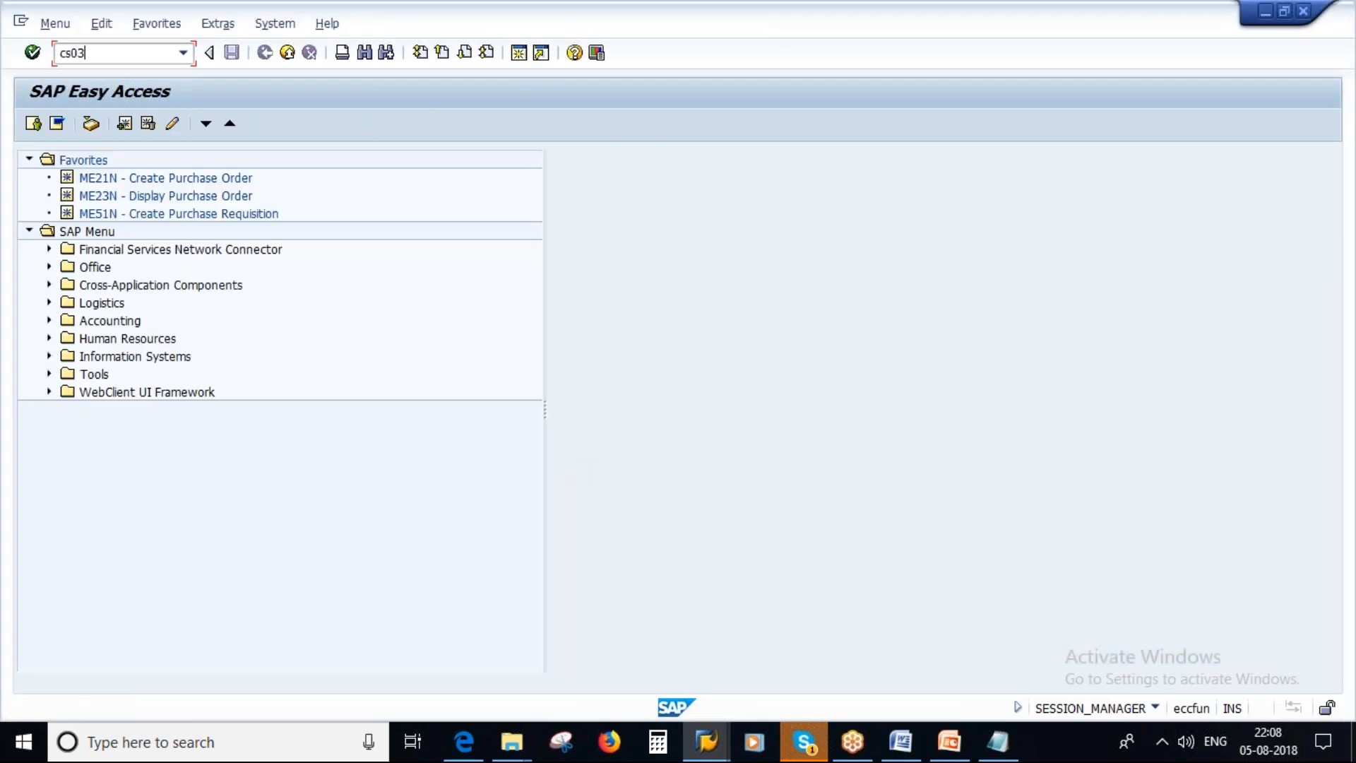
key("Return")
Display the material BOM of 50066089 in plant 1000 with BOM usage 1.
type("50066089")
key("Tab")
key("Tab")
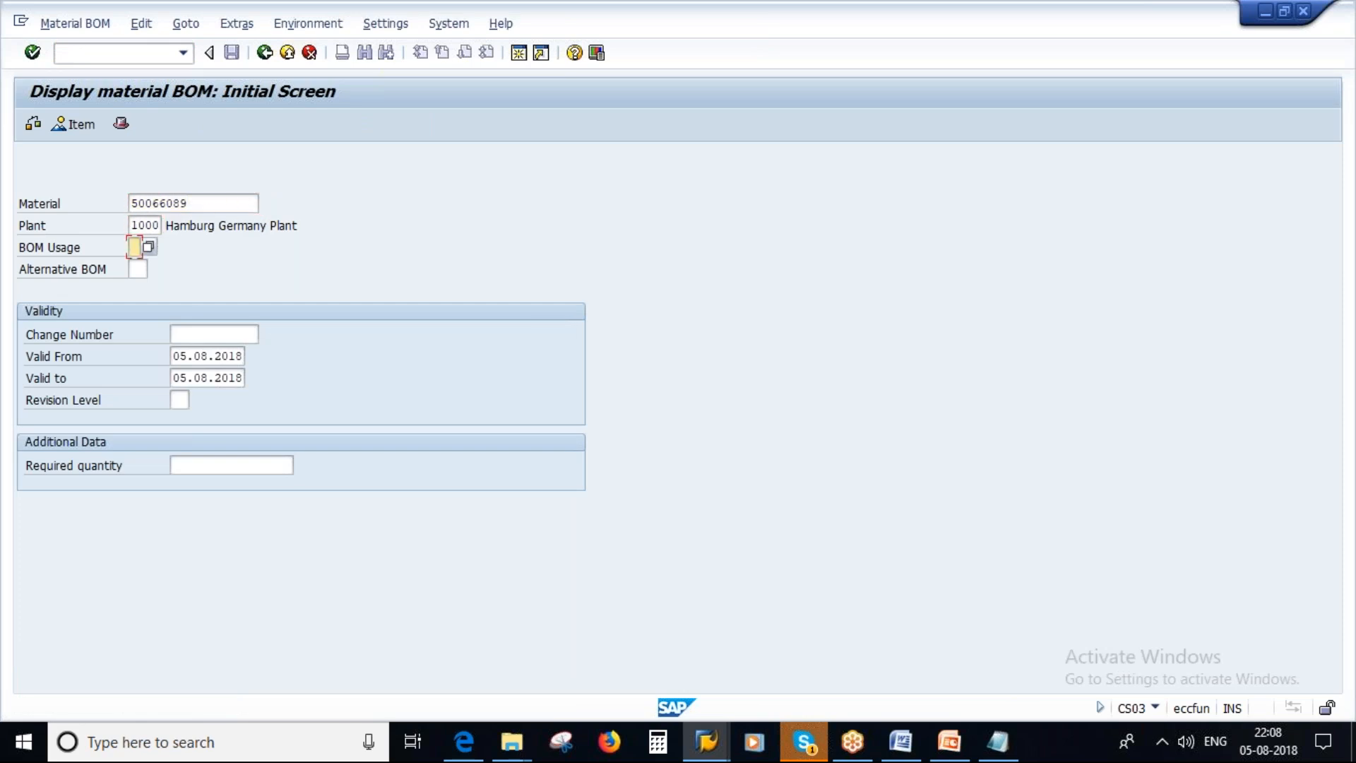
type("1")
key("Return")
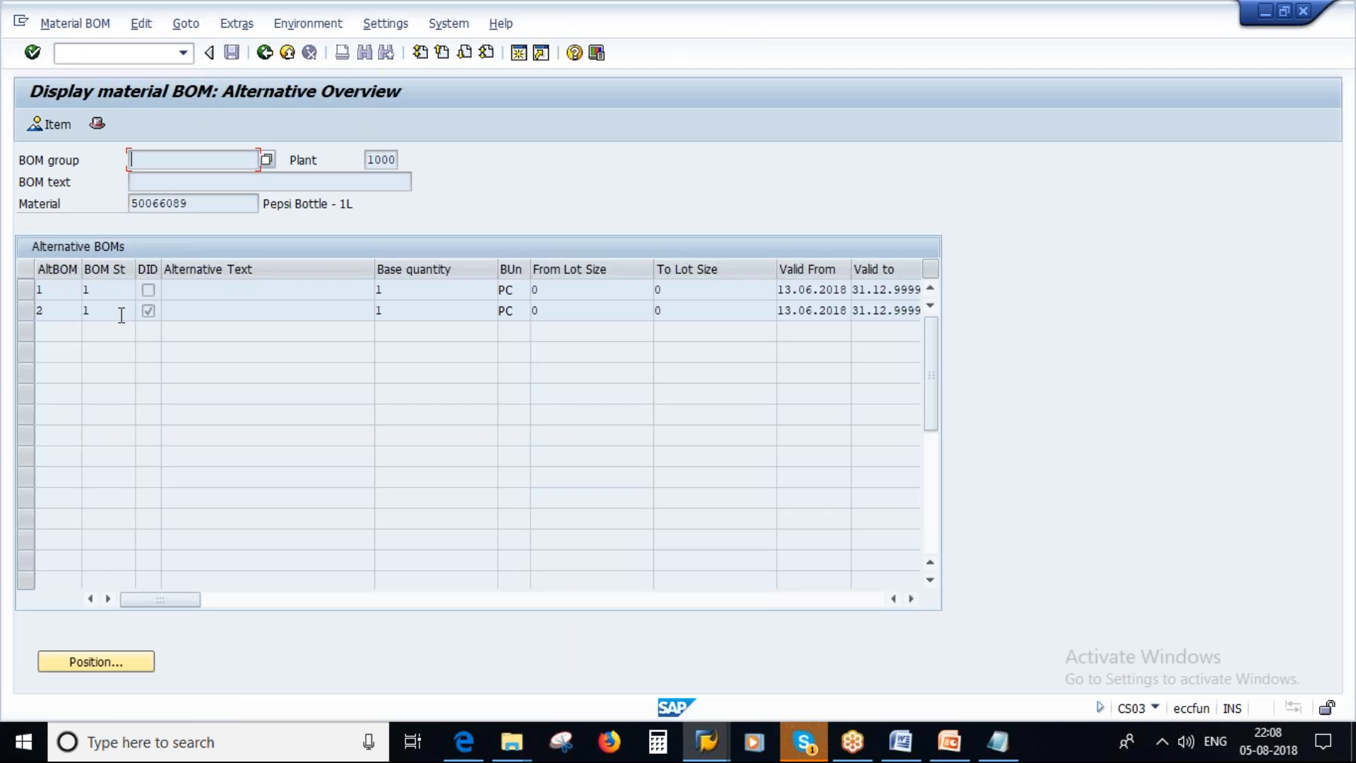
Open the items of alternative BOM 1 of Pepsi Bottle - 1L and examine its component materials.
left_click(26, 290)
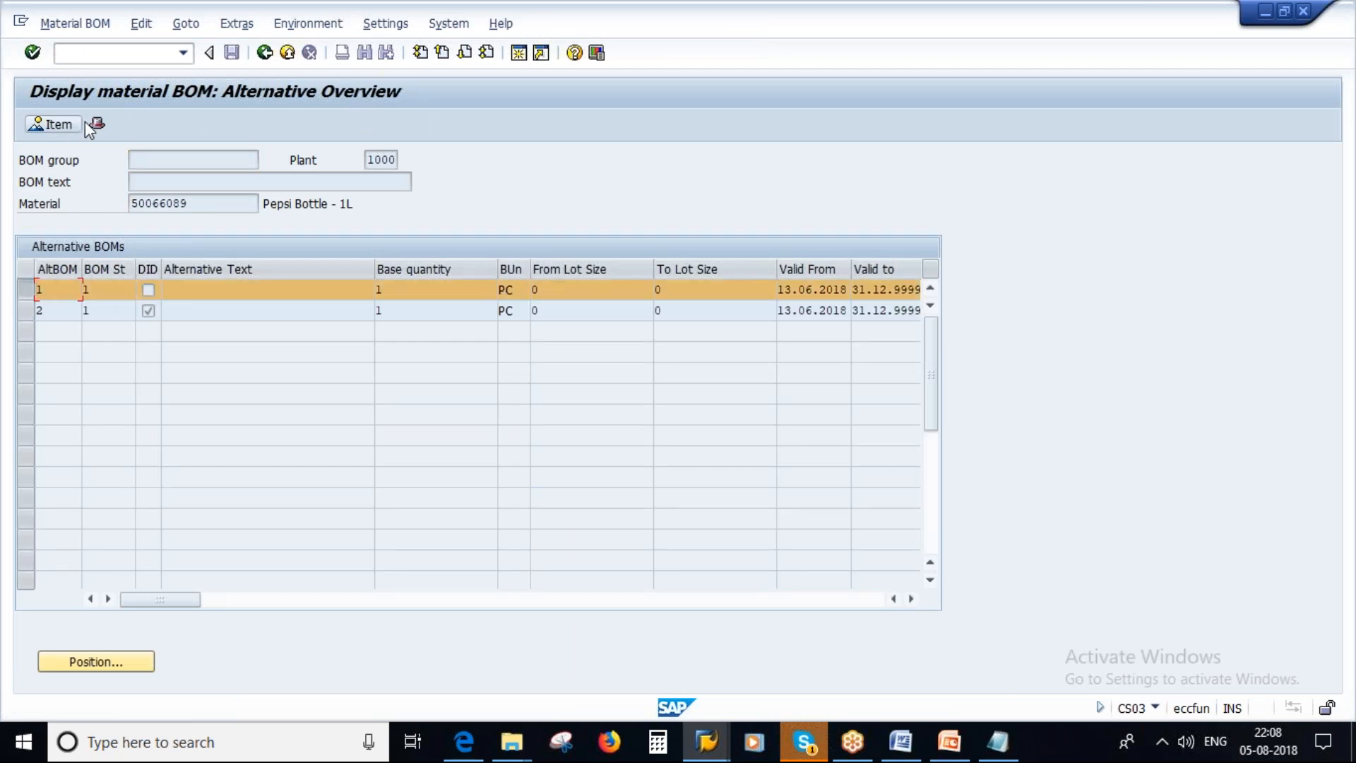
left_click(61, 124)
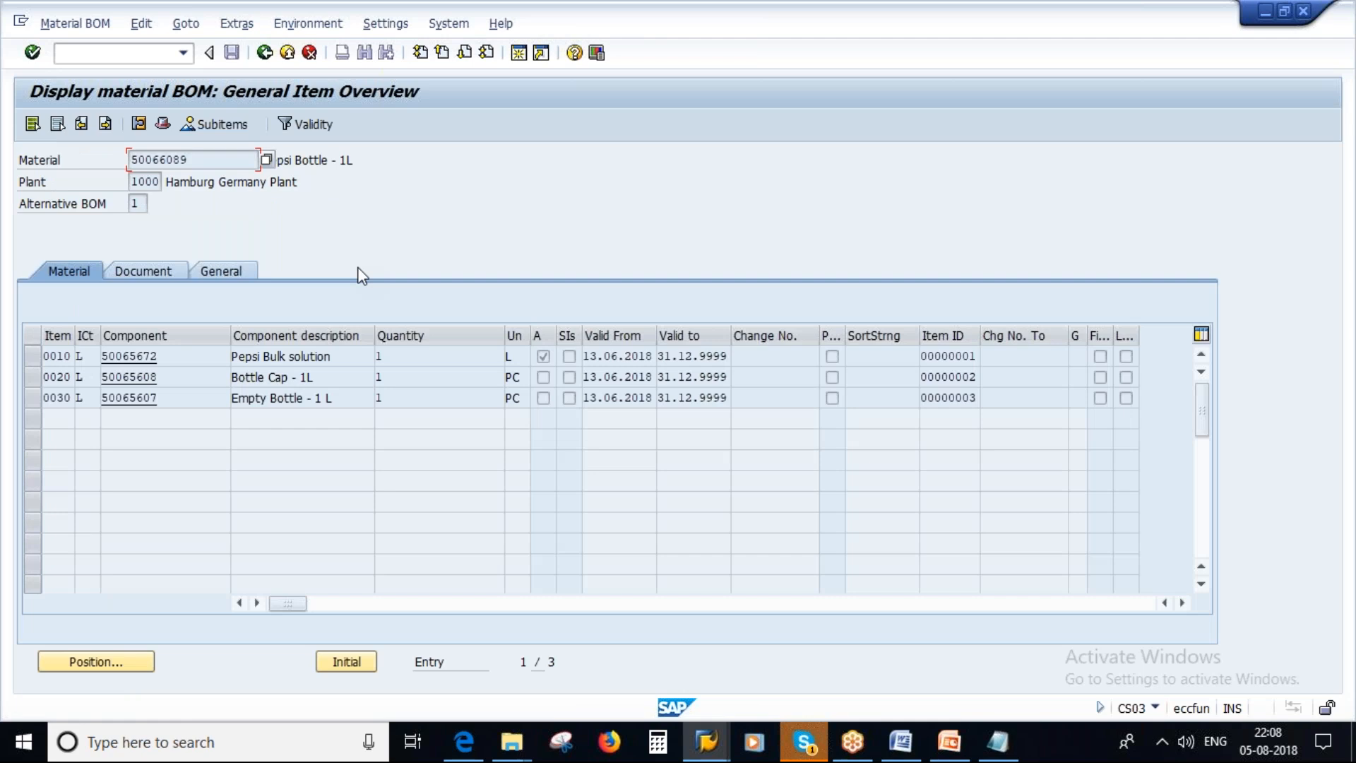
left_click_drag(190, 159, 131, 160)
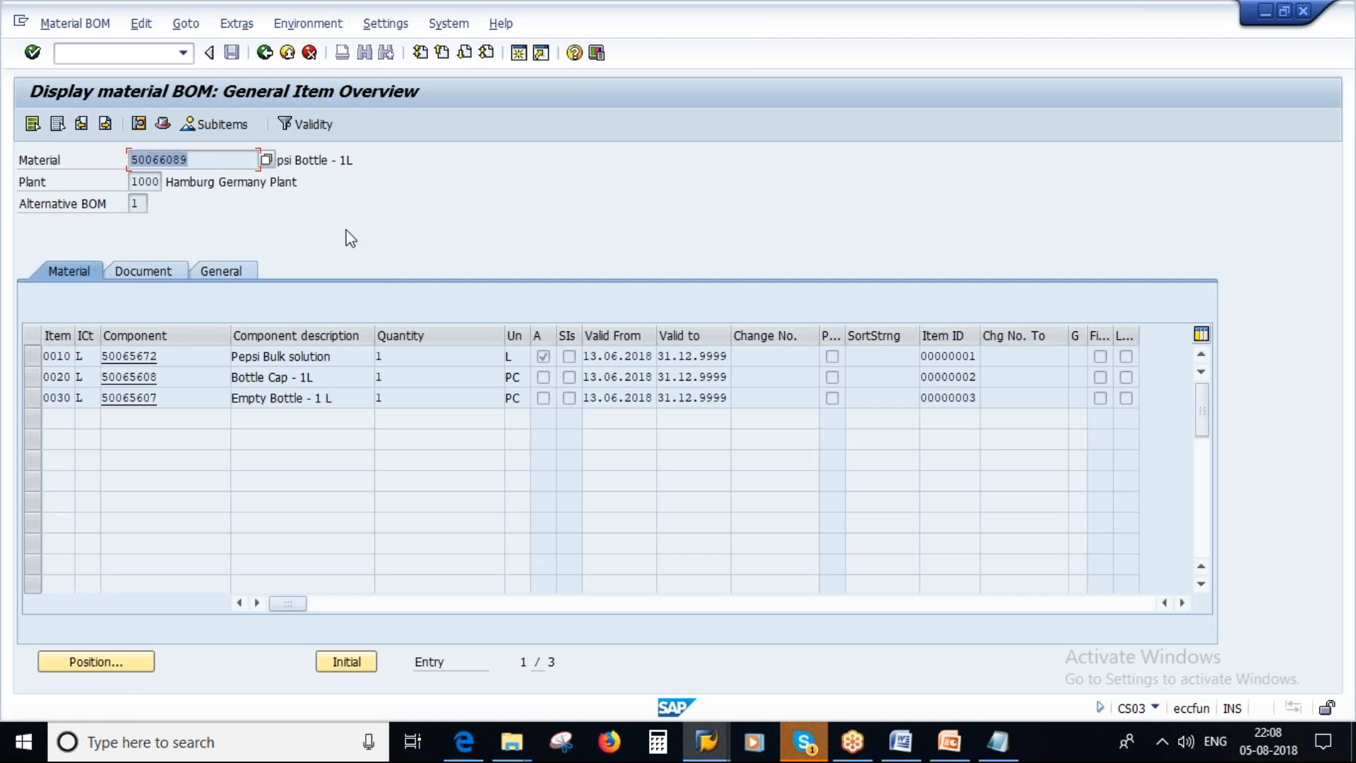
left_click_drag(174, 357, 85, 351)
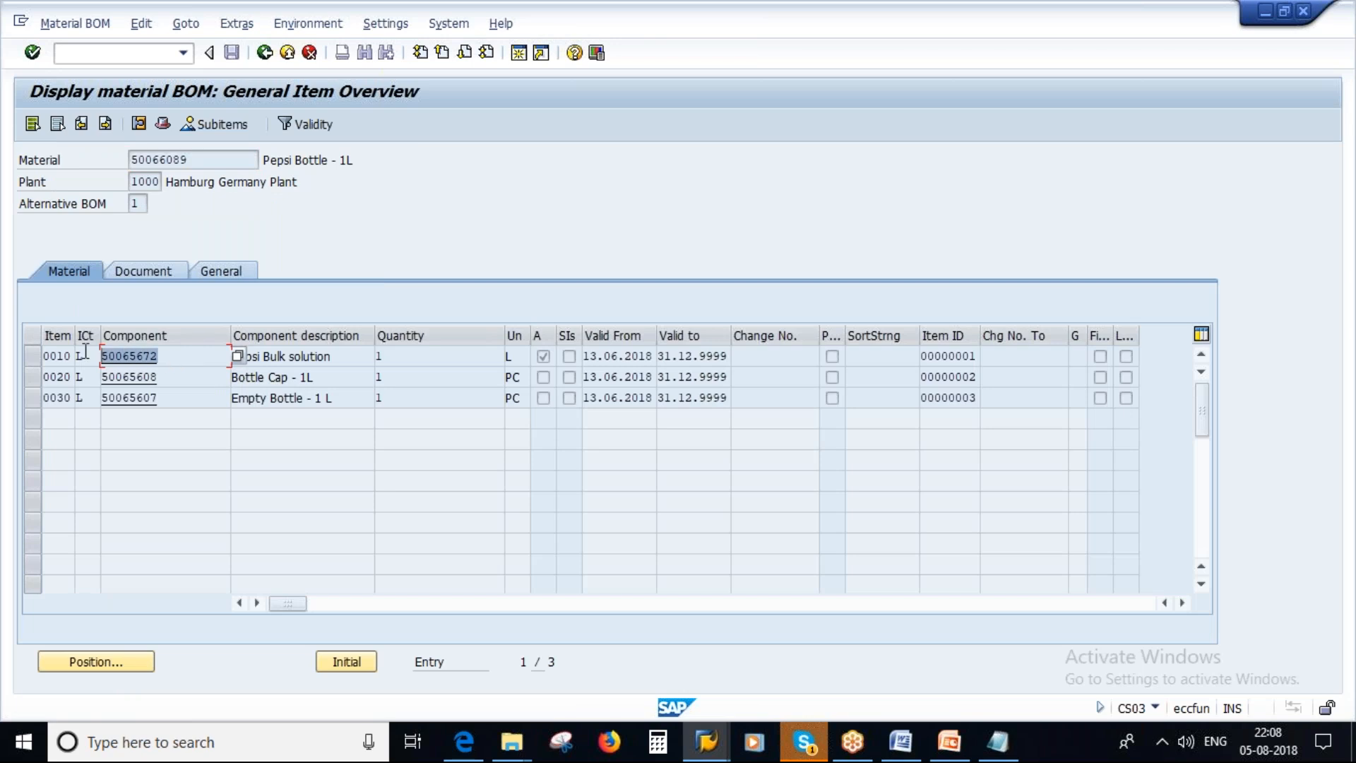
left_click_drag(166, 375, 80, 378)
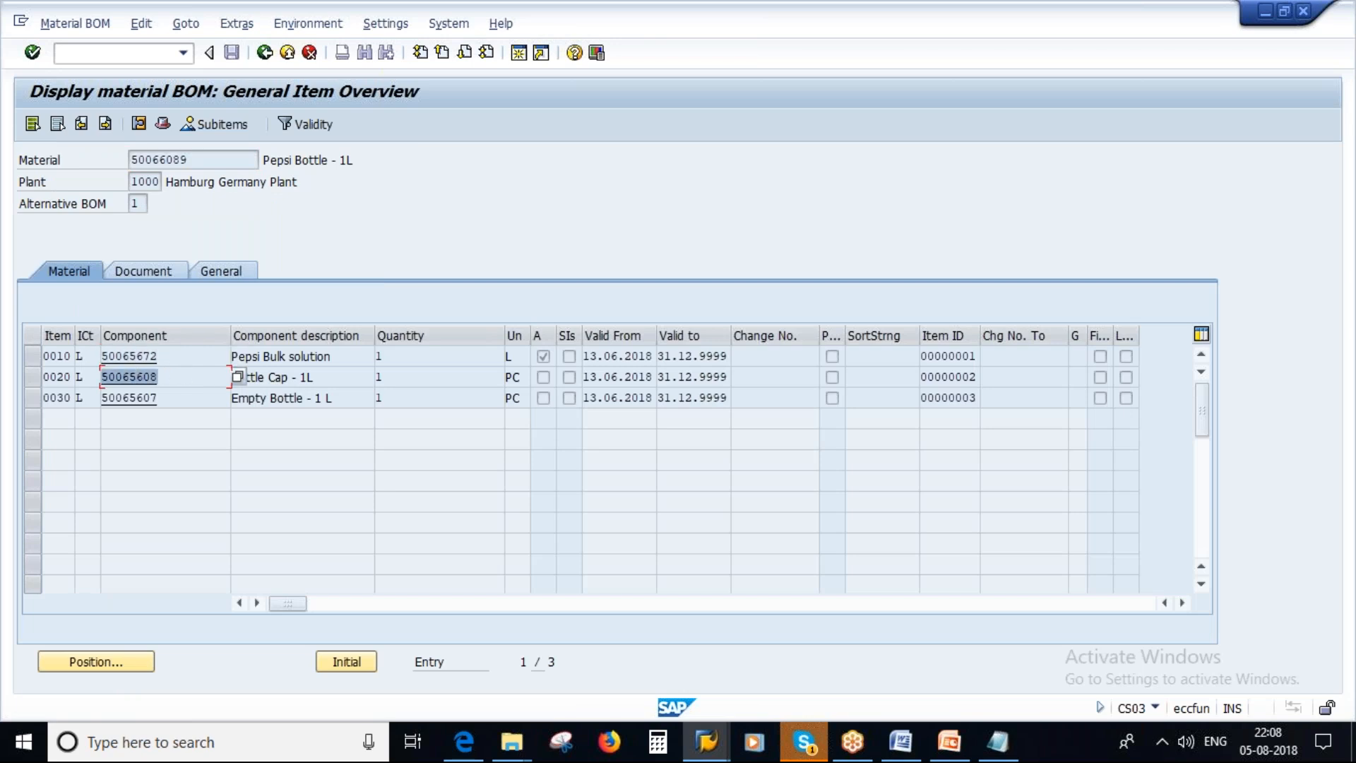
left_click_drag(161, 397, 105, 399)
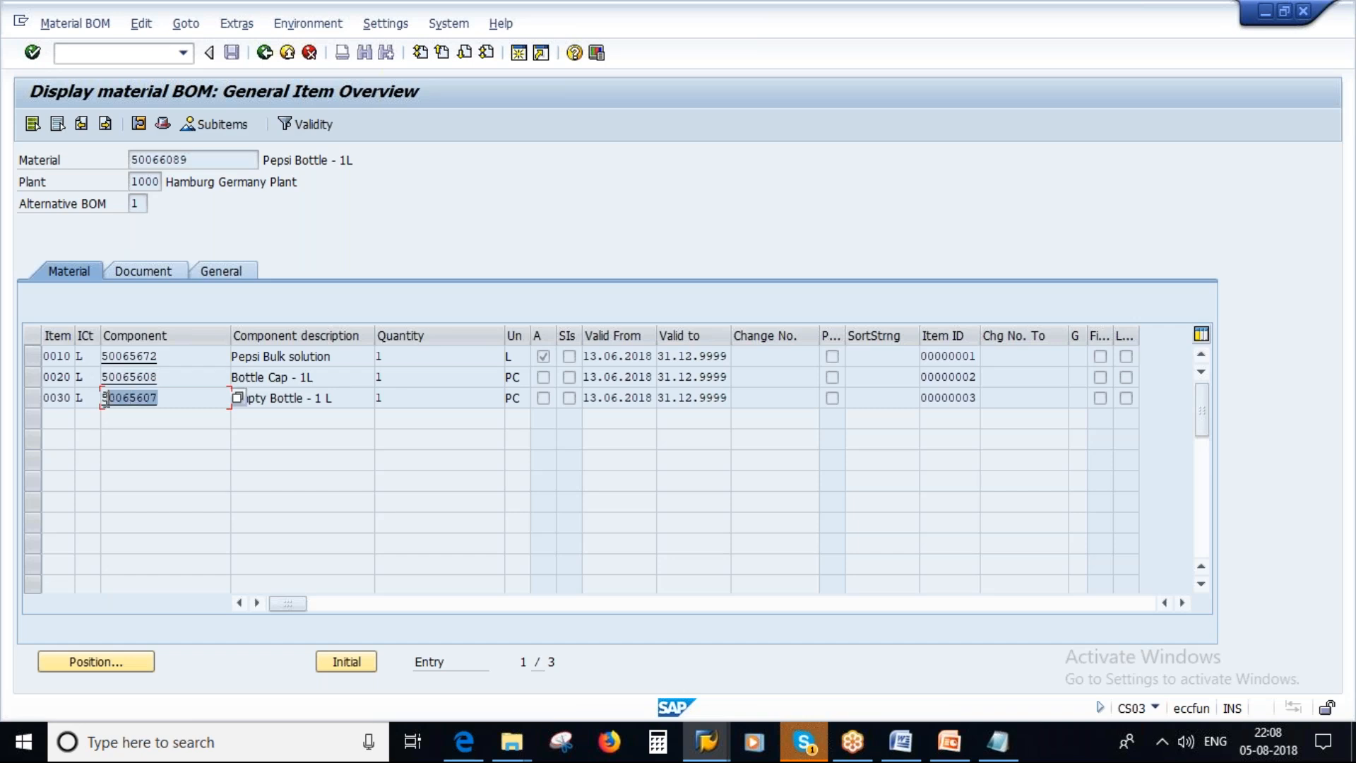
left_click_drag(199, 161, 70, 157)
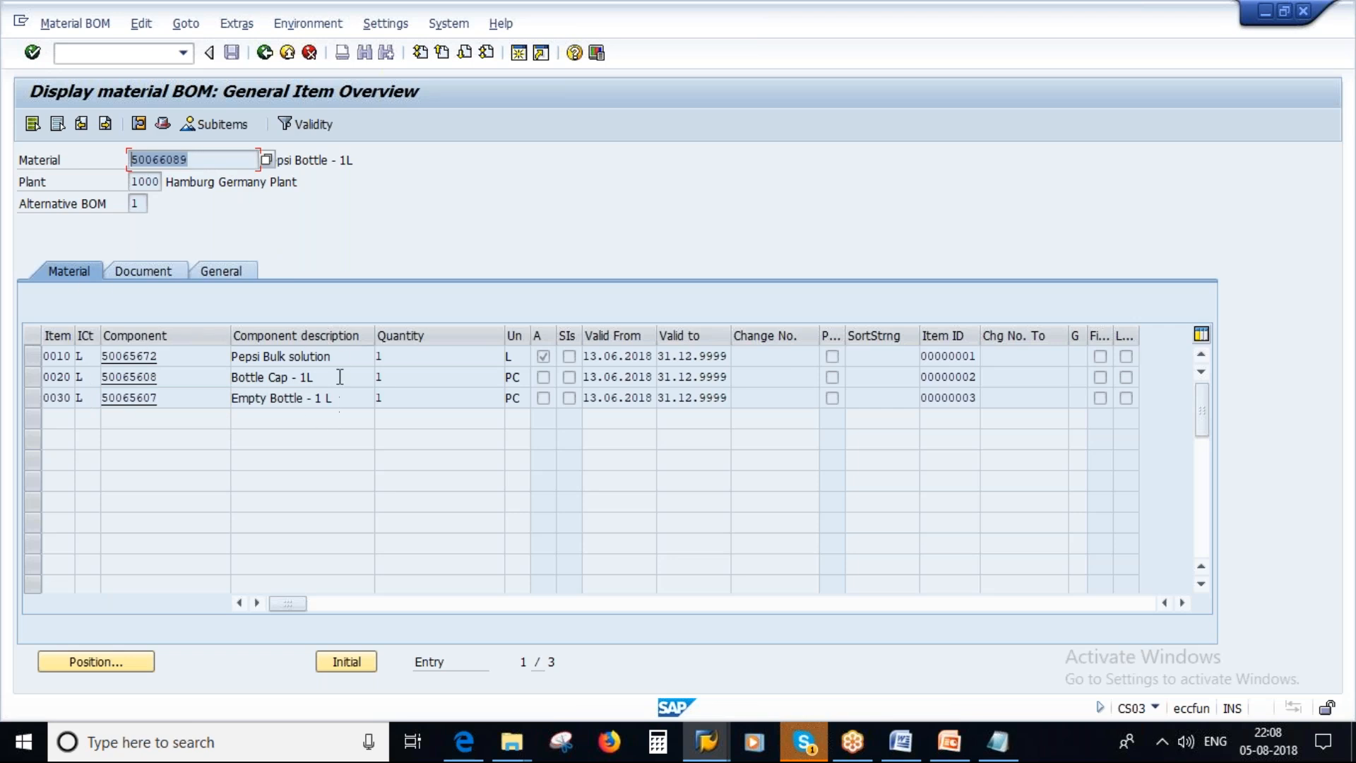
Open transaction CO01 in a new session and start a production order for material 50066089, plant 1000, order type PP01.
left_click(522, 51)
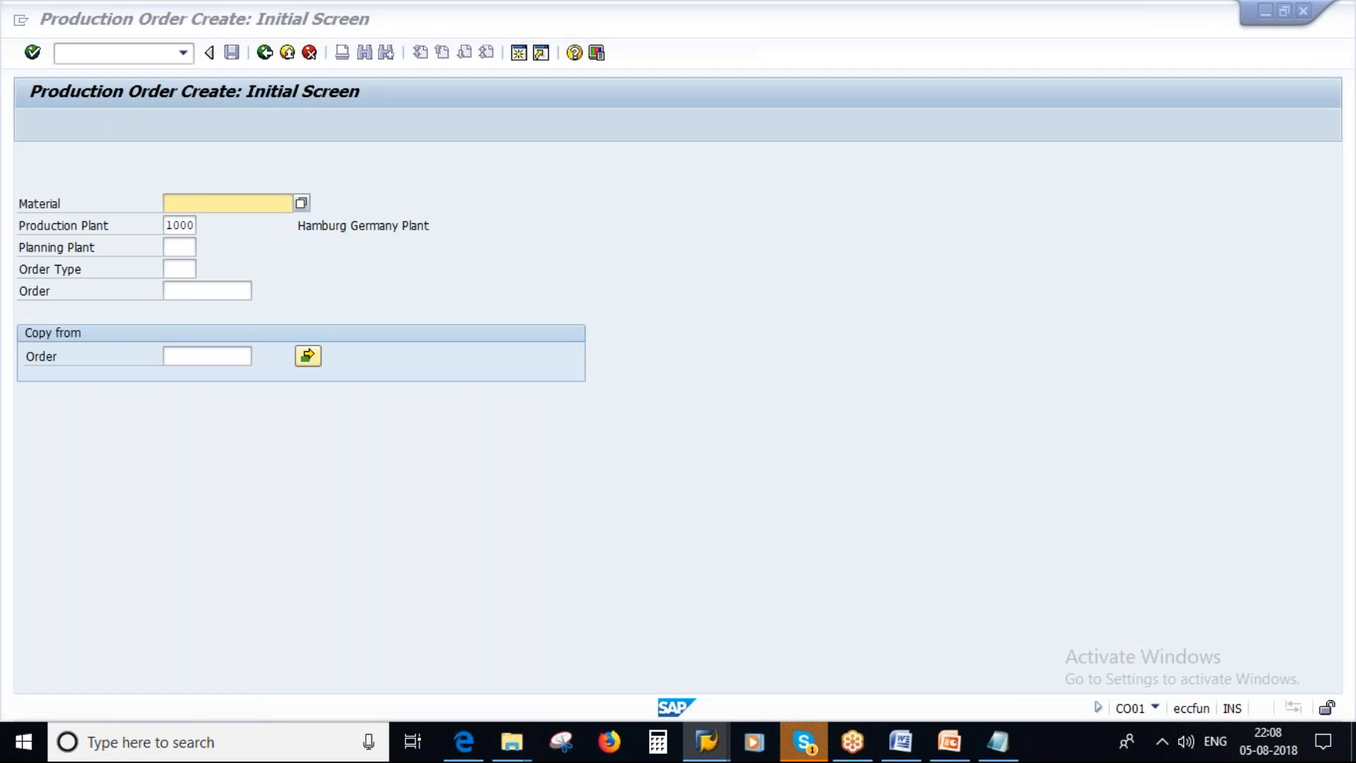
key("alt+Tab")
key("ctrl+c")
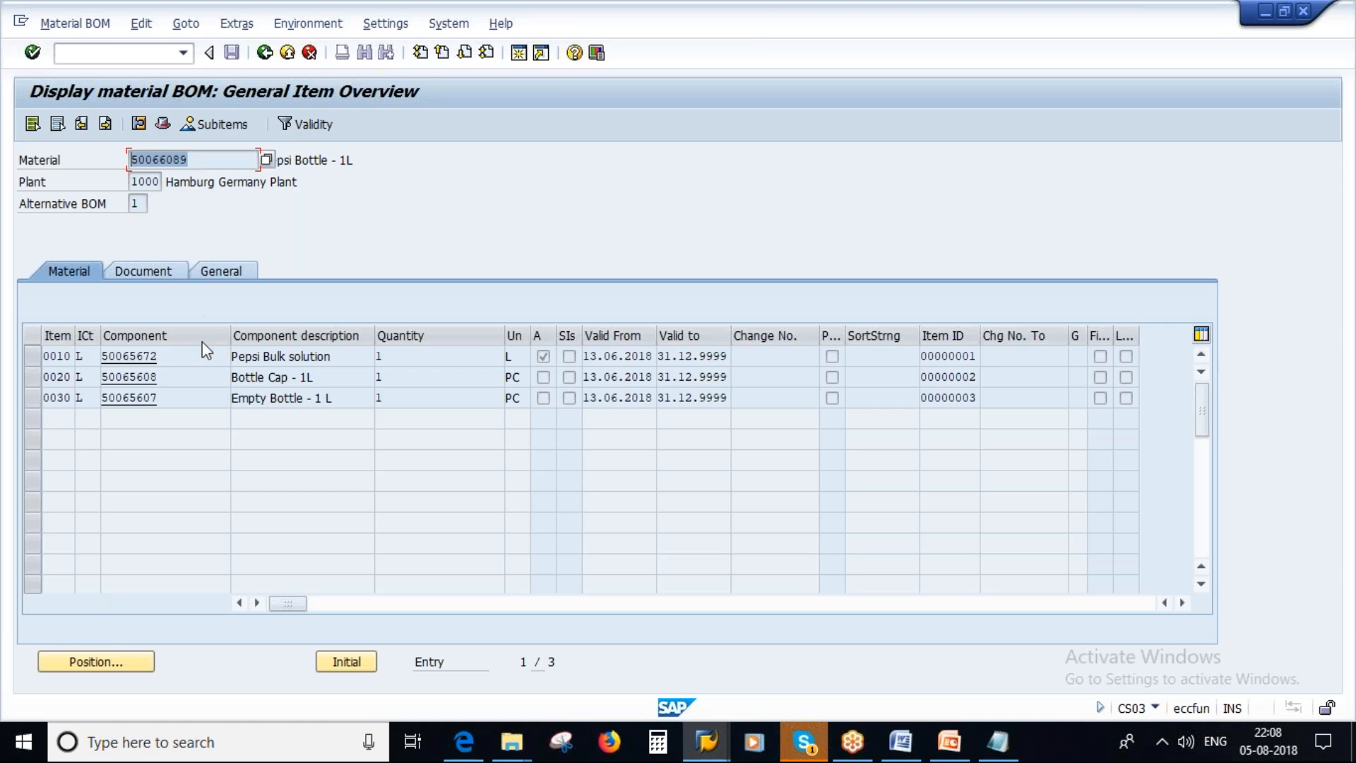
key("alt+Tab")
key("ctrl+v")
left_click(187, 268)
type("pp01")
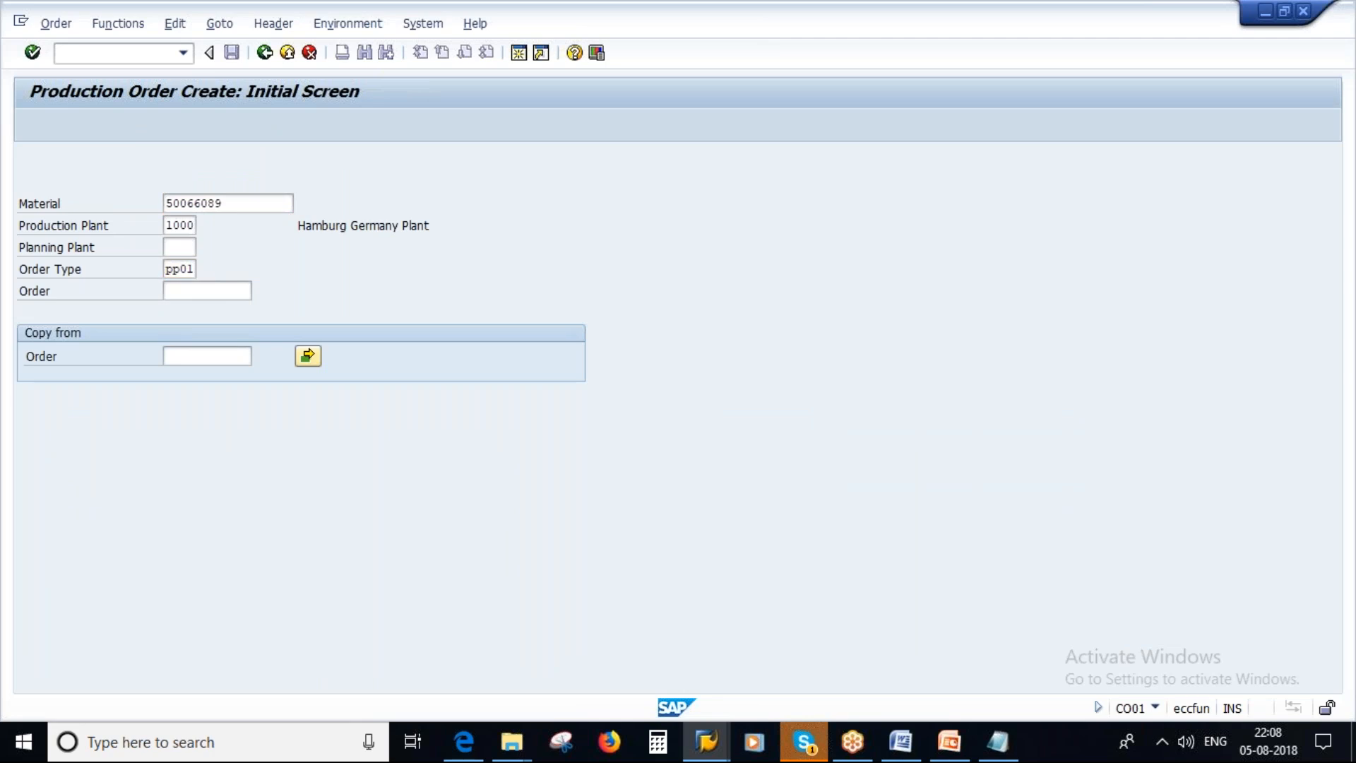
key("Return")
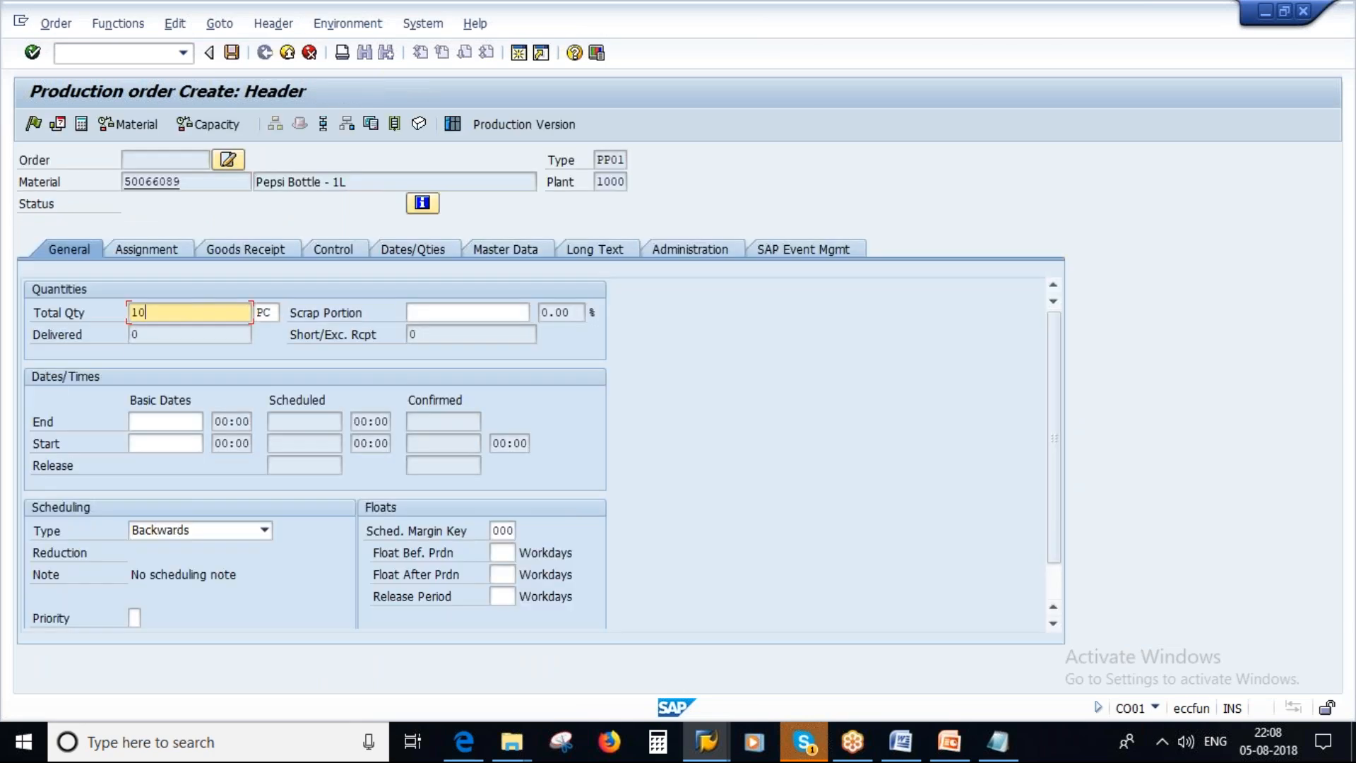
Set the production order's total quantity to 100 PC and check the material description.
type("100")
left_click(173, 361)
left_click_drag(325, 181, 233, 181)
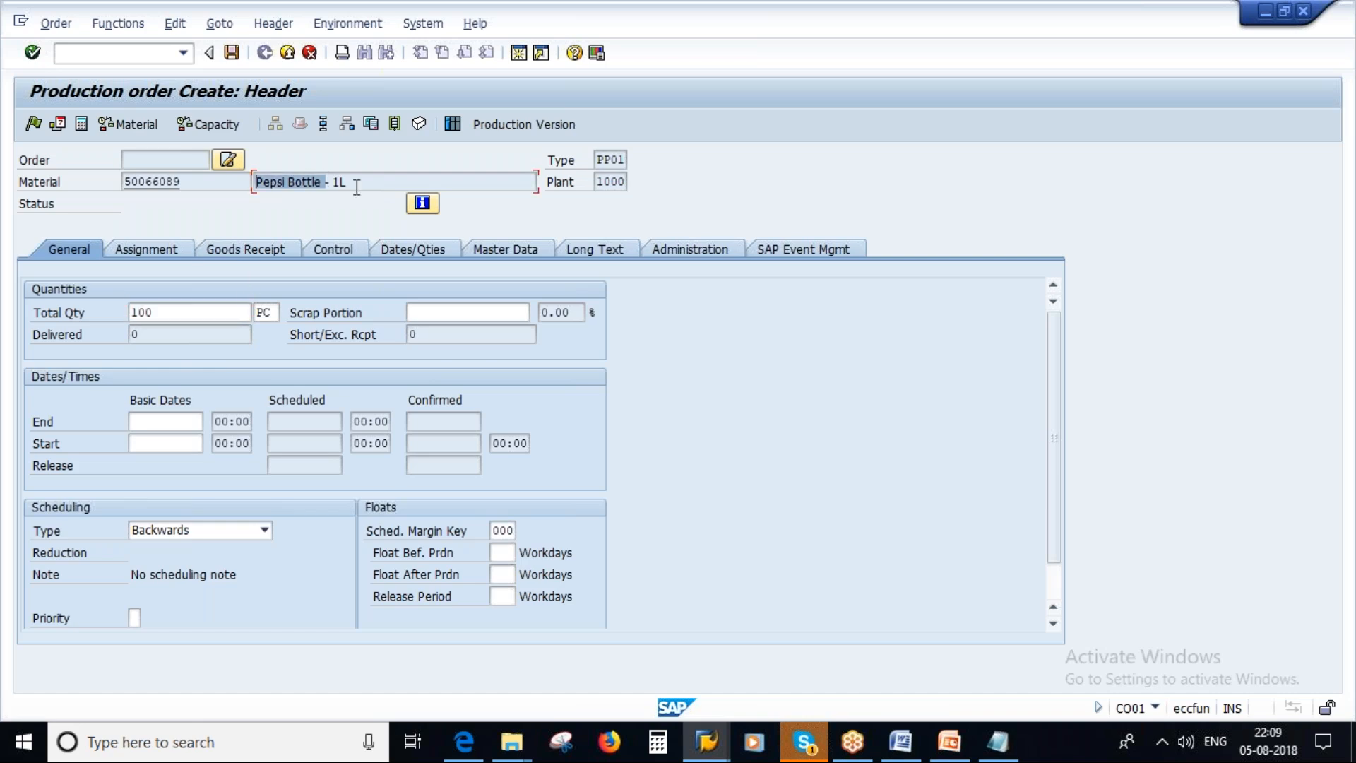
left_click_drag(347, 181, 313, 182)
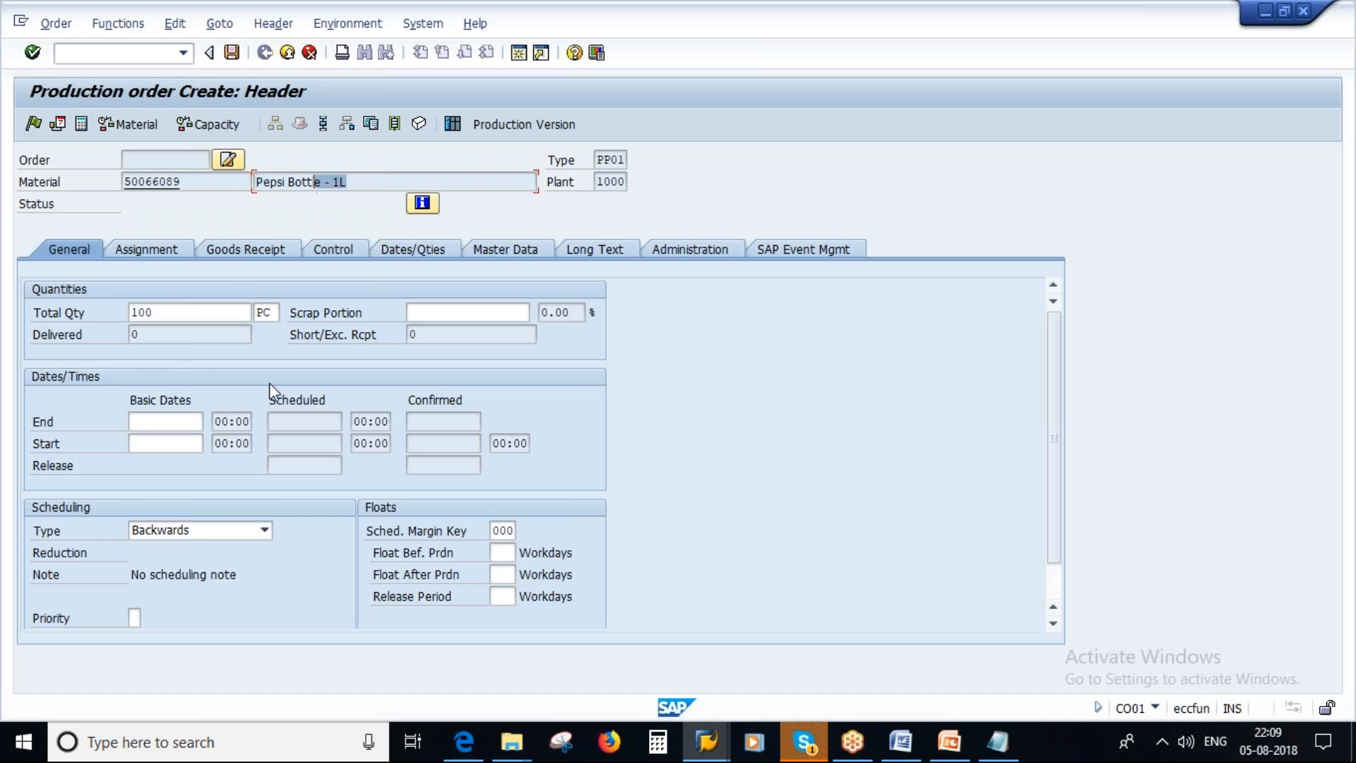
Schedule the production order with type Current date, view its goods receipt data and save it.
left_click(264, 530)
left_click(156, 596)
key("Return")
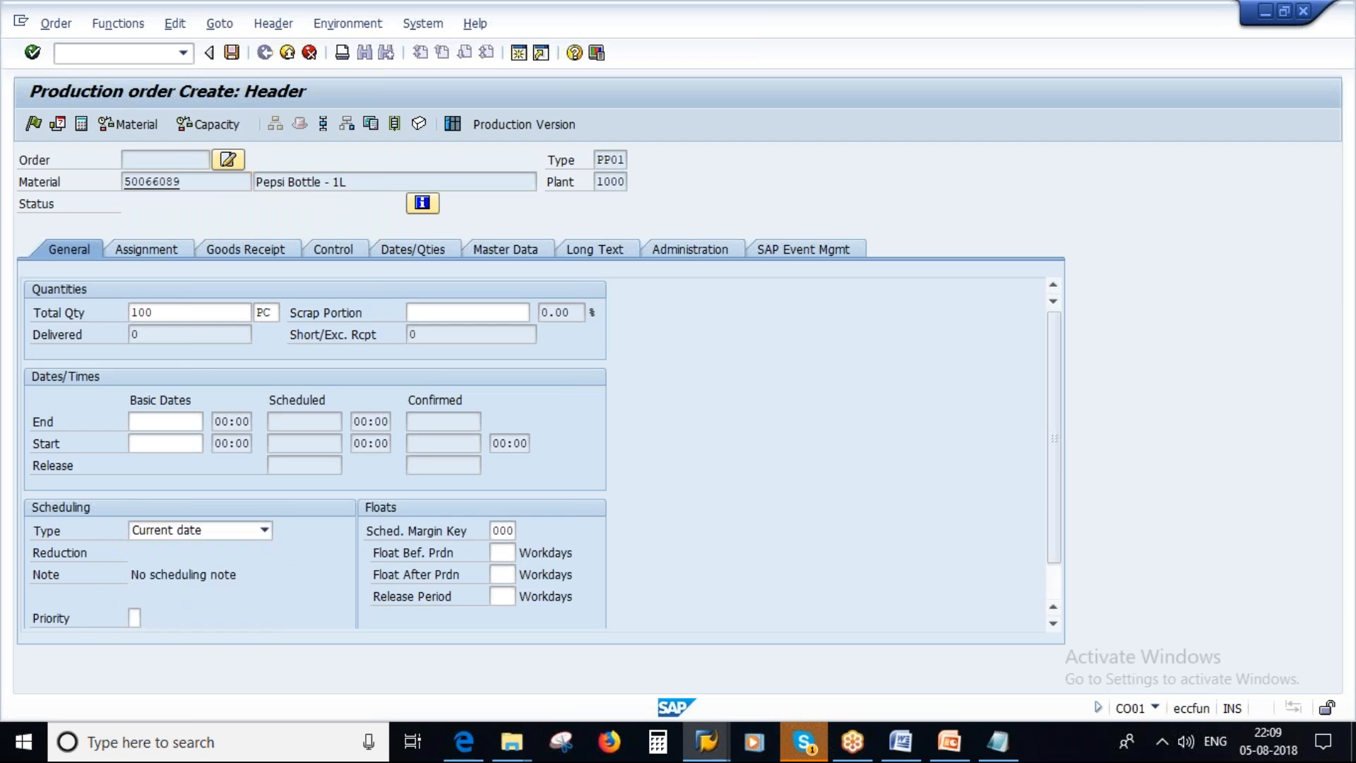
key("Return")
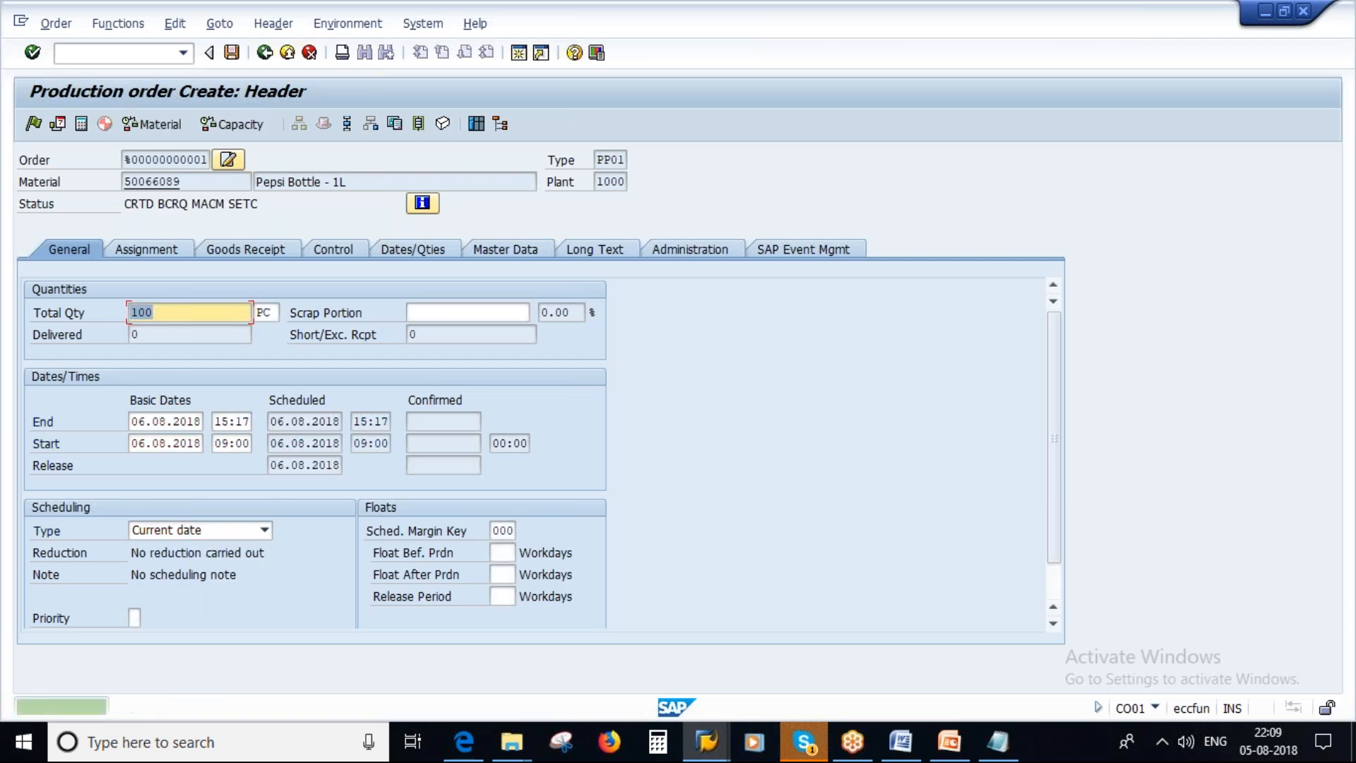
left_click(240, 245)
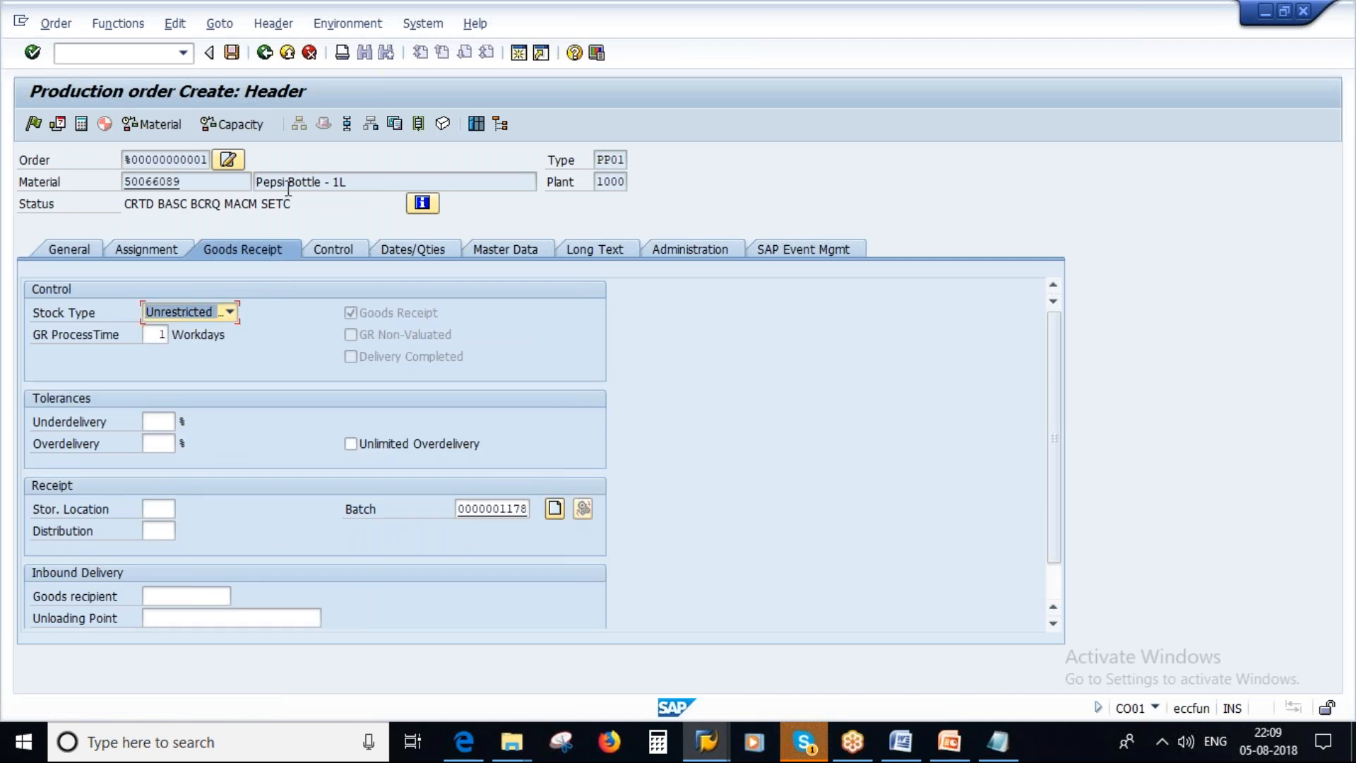
left_click(231, 54)
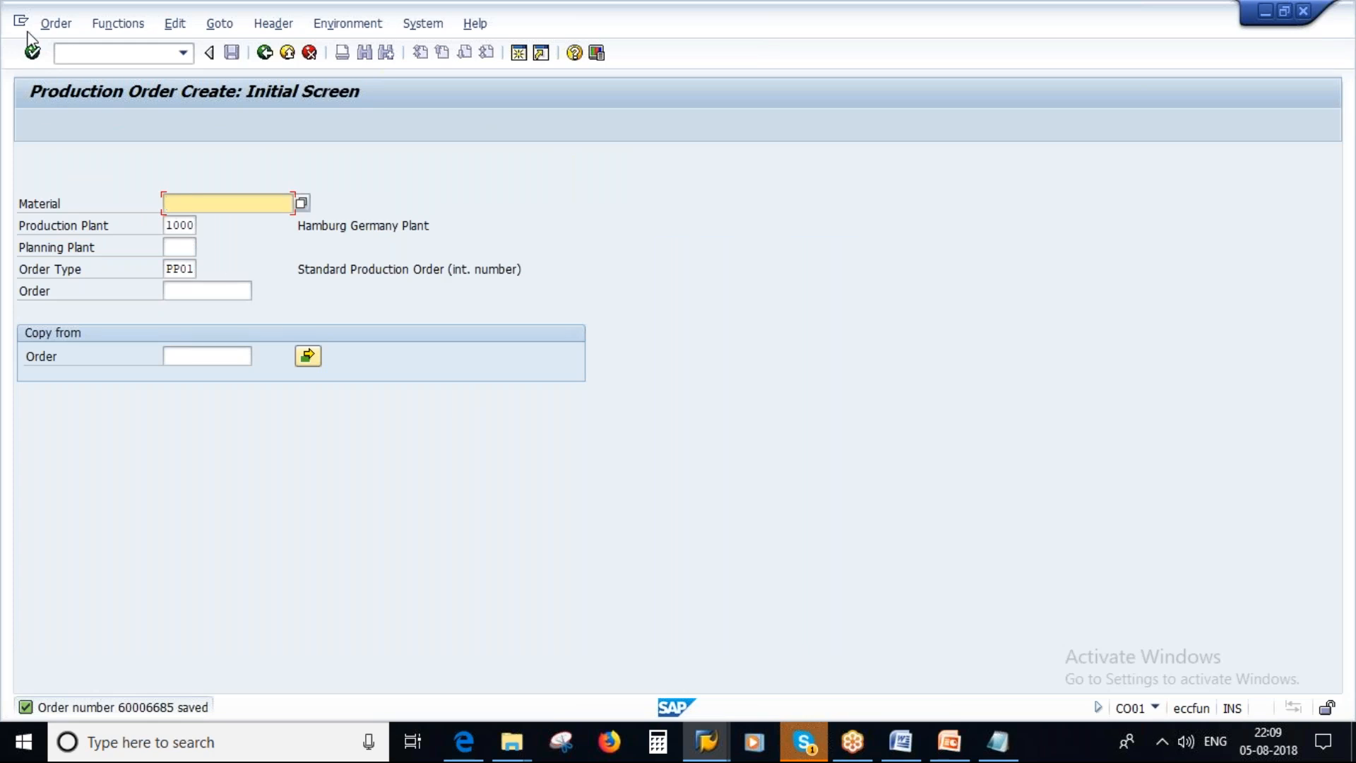
Display the header of the newly saved production order in transaction CO03.
left_click(51, 26)
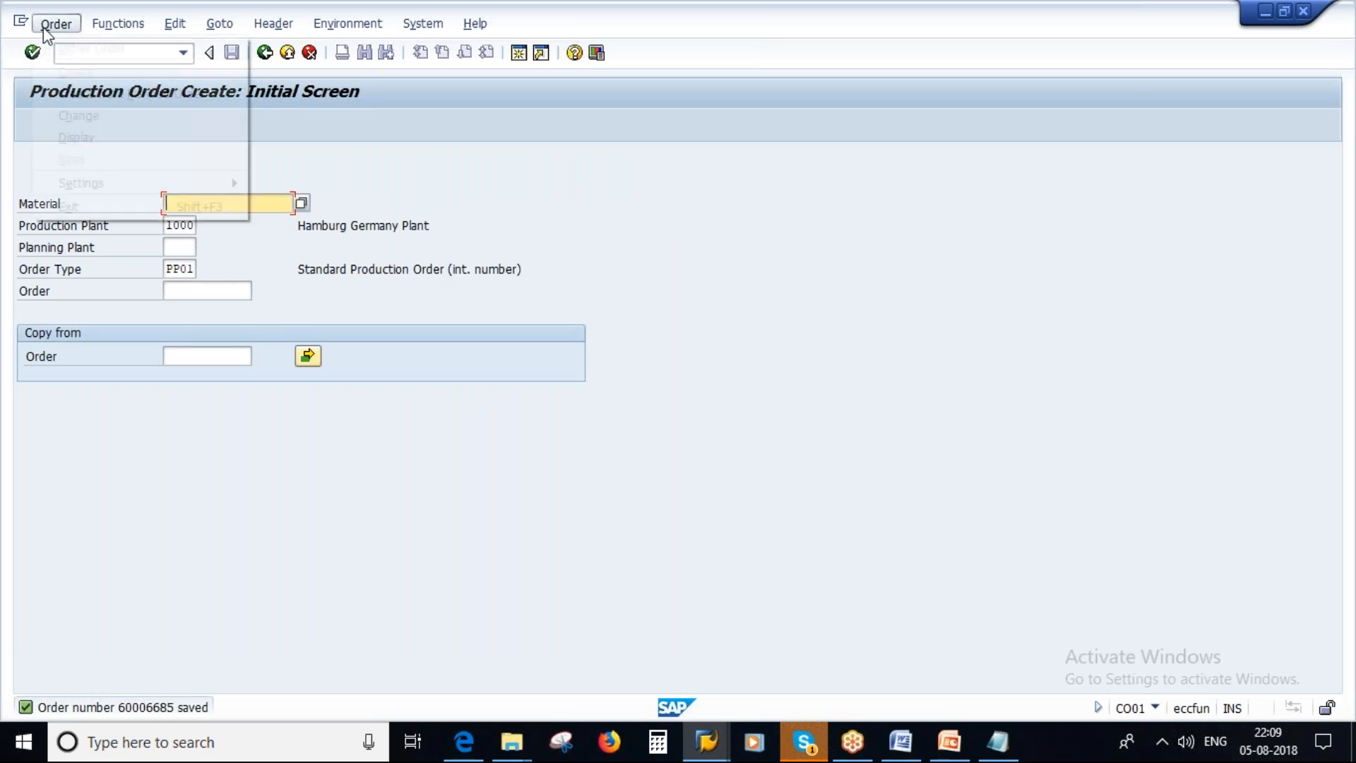
left_click(88, 138)
key("Return")
key("Return")
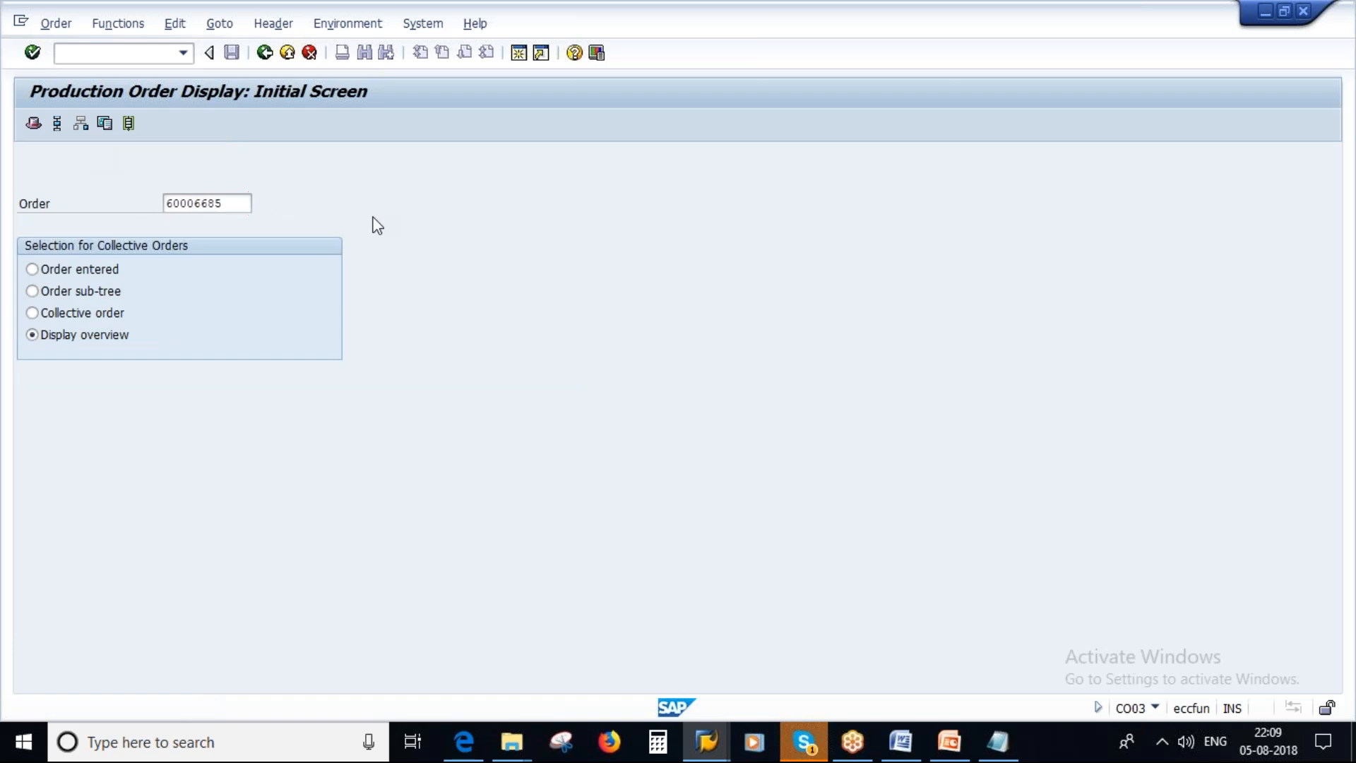
key("Return")
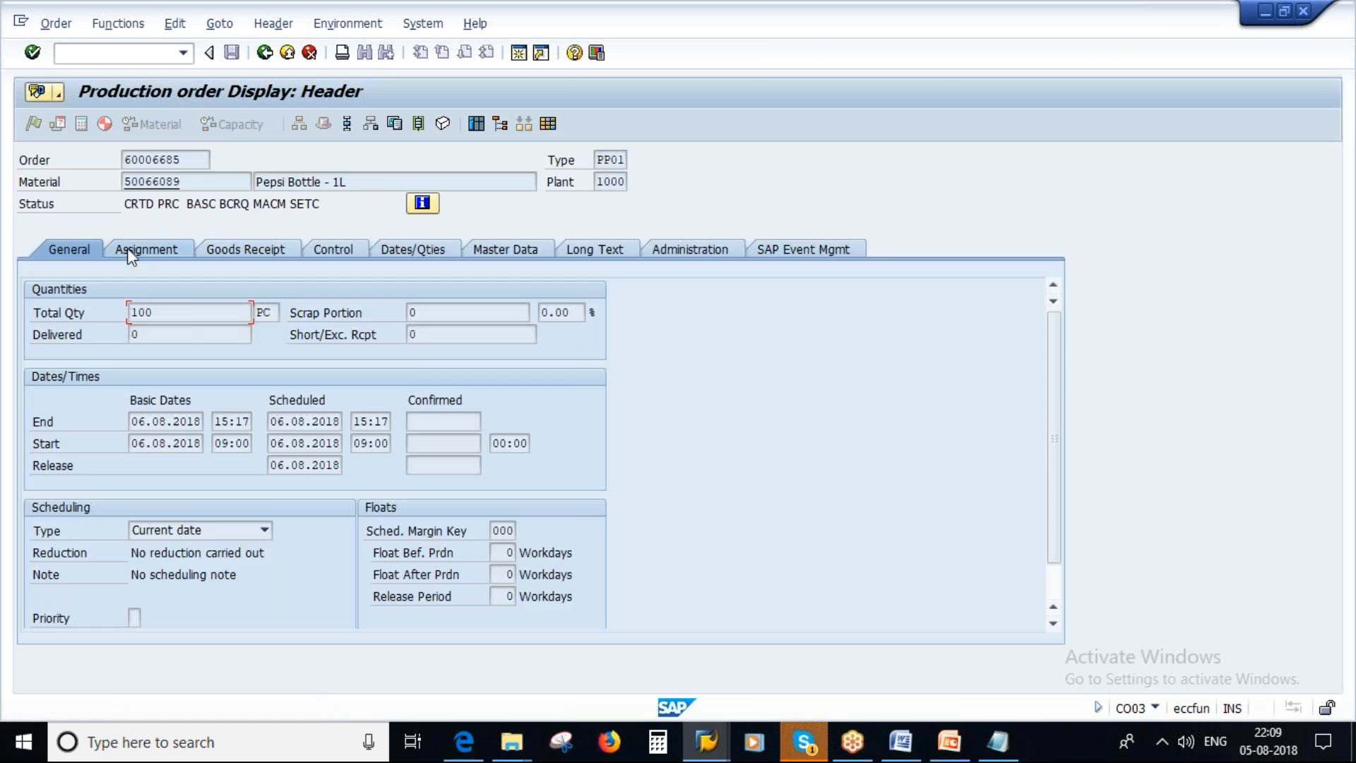
Examine the production order's assignment data for its reservation number.
left_click(145, 249)
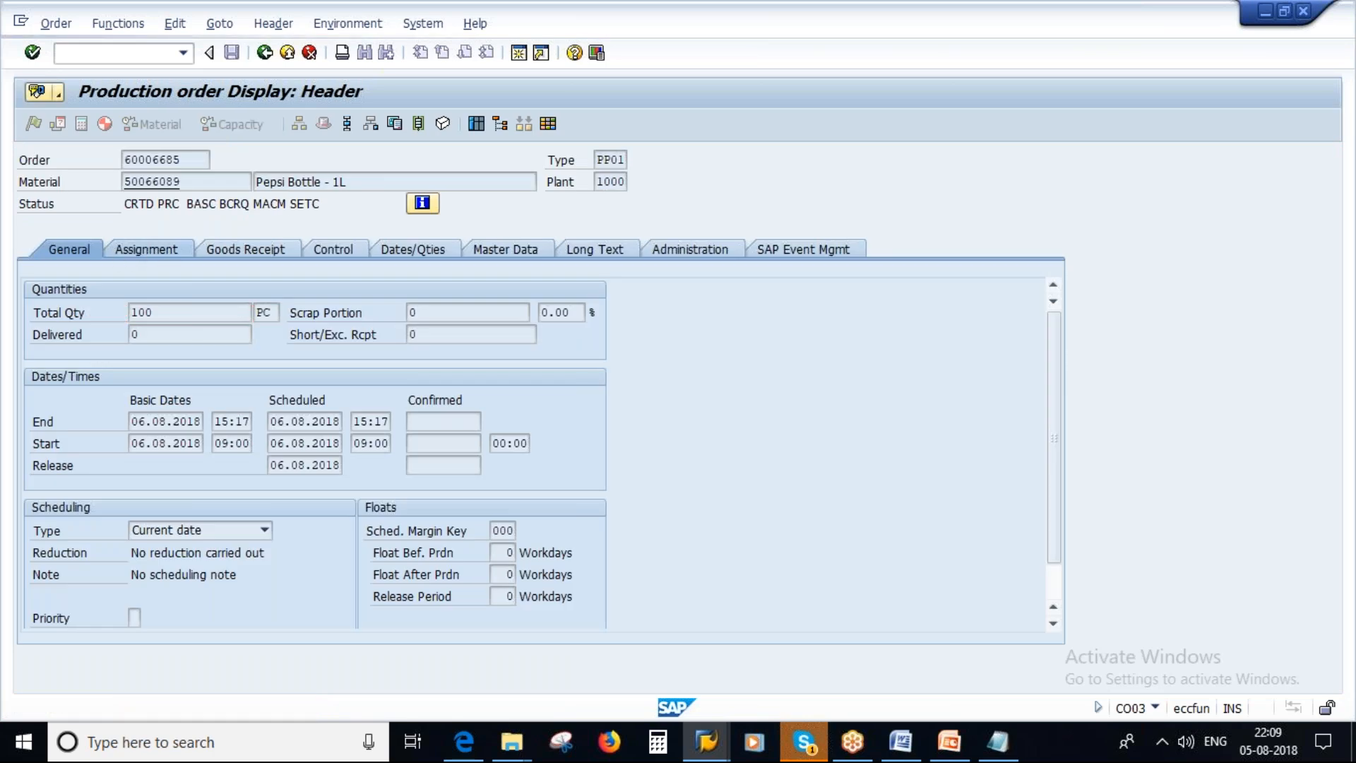
left_click_drag(558, 618, 493, 616)
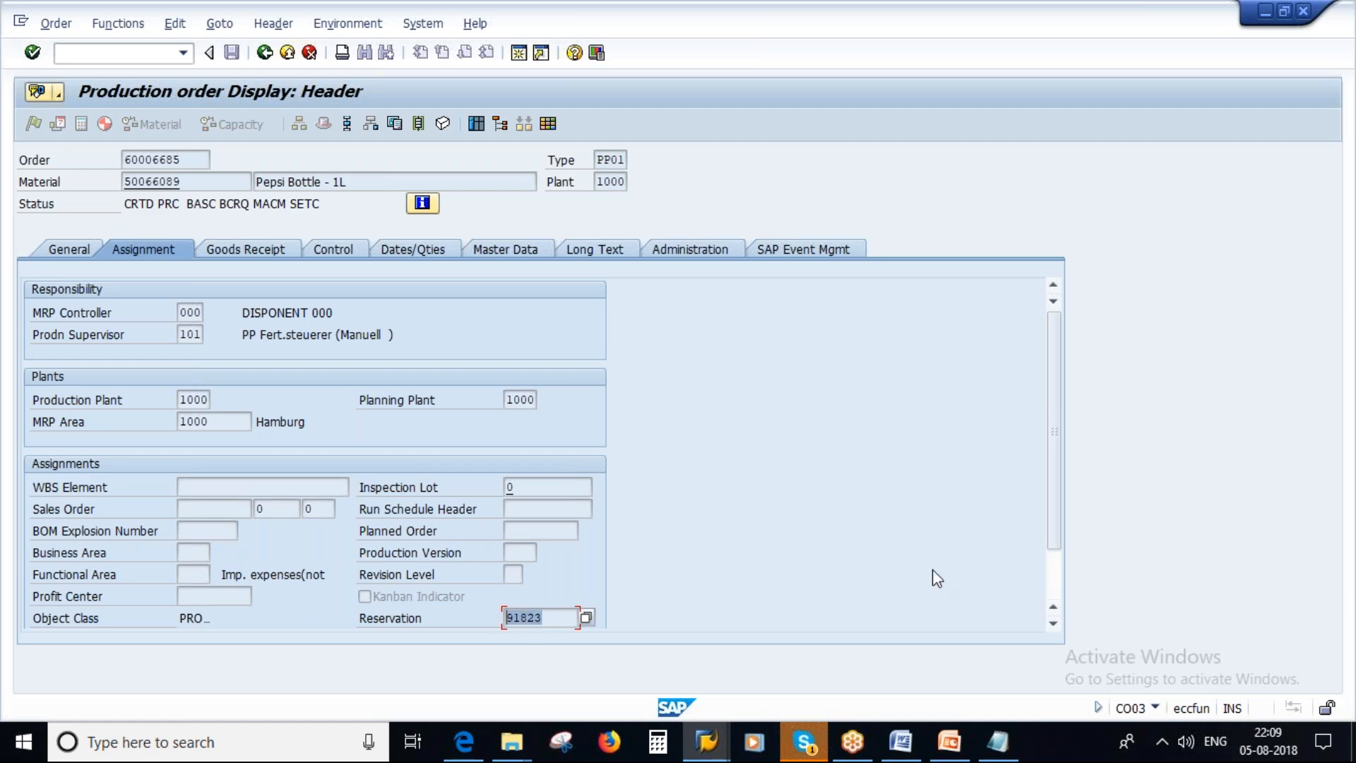
scroll(1053, 548, "down", 1)
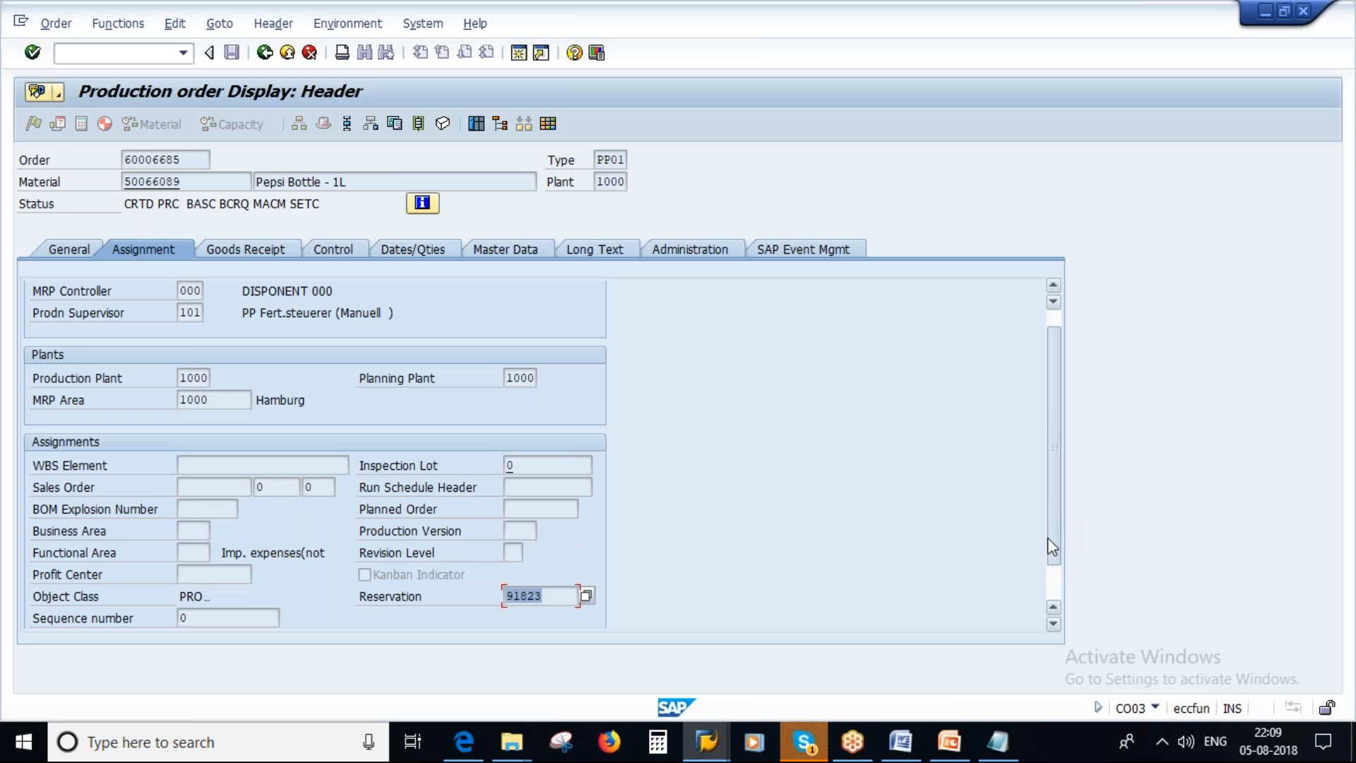
left_click_drag(1048, 538, 1048, 565)
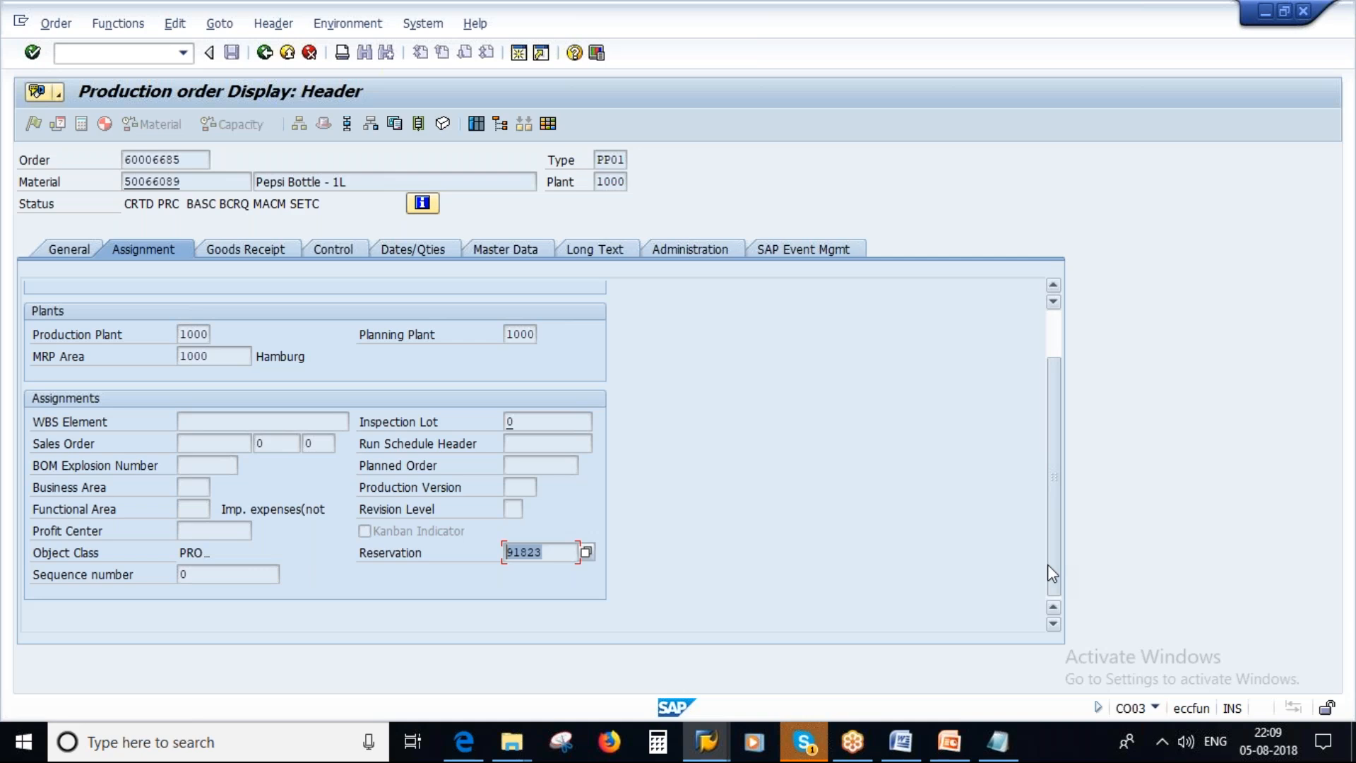
Close the Manage Reservations and Change View sessions and open transaction MB23 in the SAP Easy Access session.
left_click(703, 743)
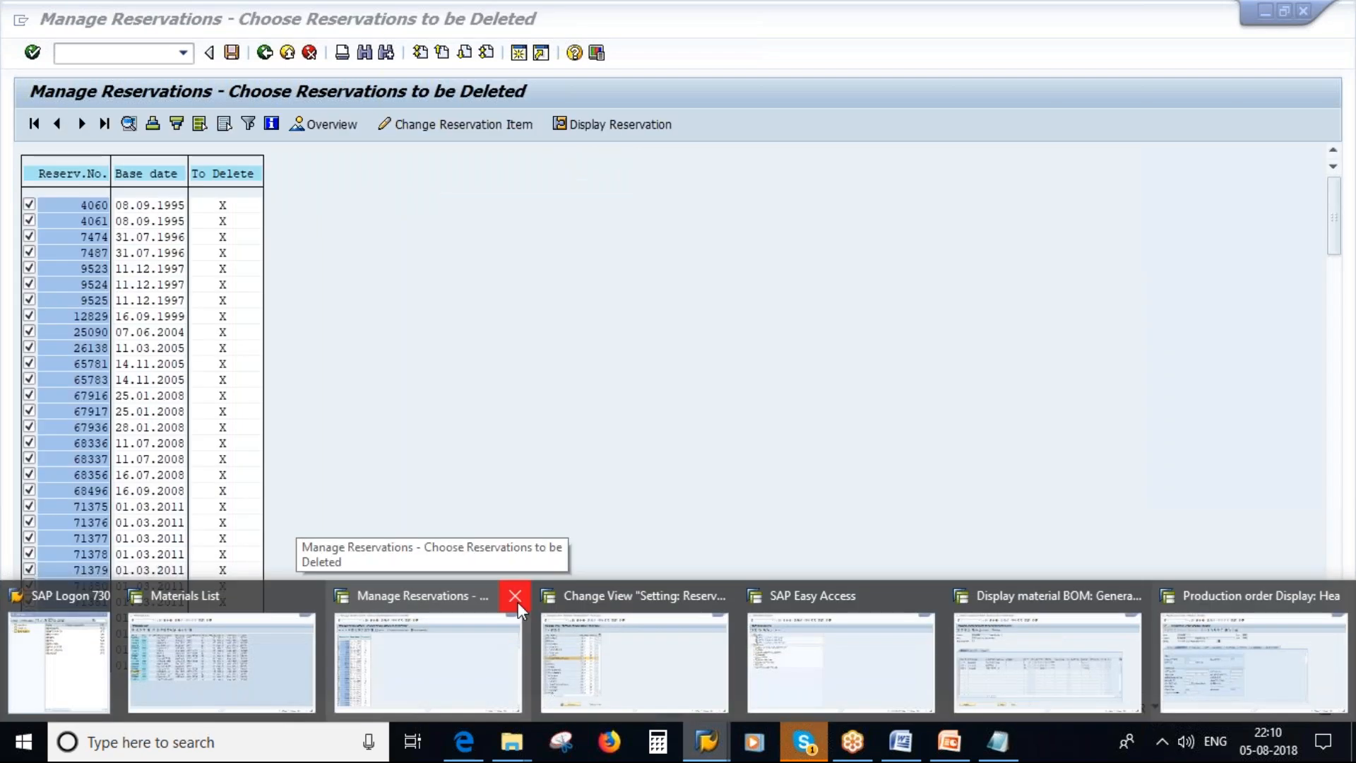
left_click(517, 599)
left_click(643, 593)
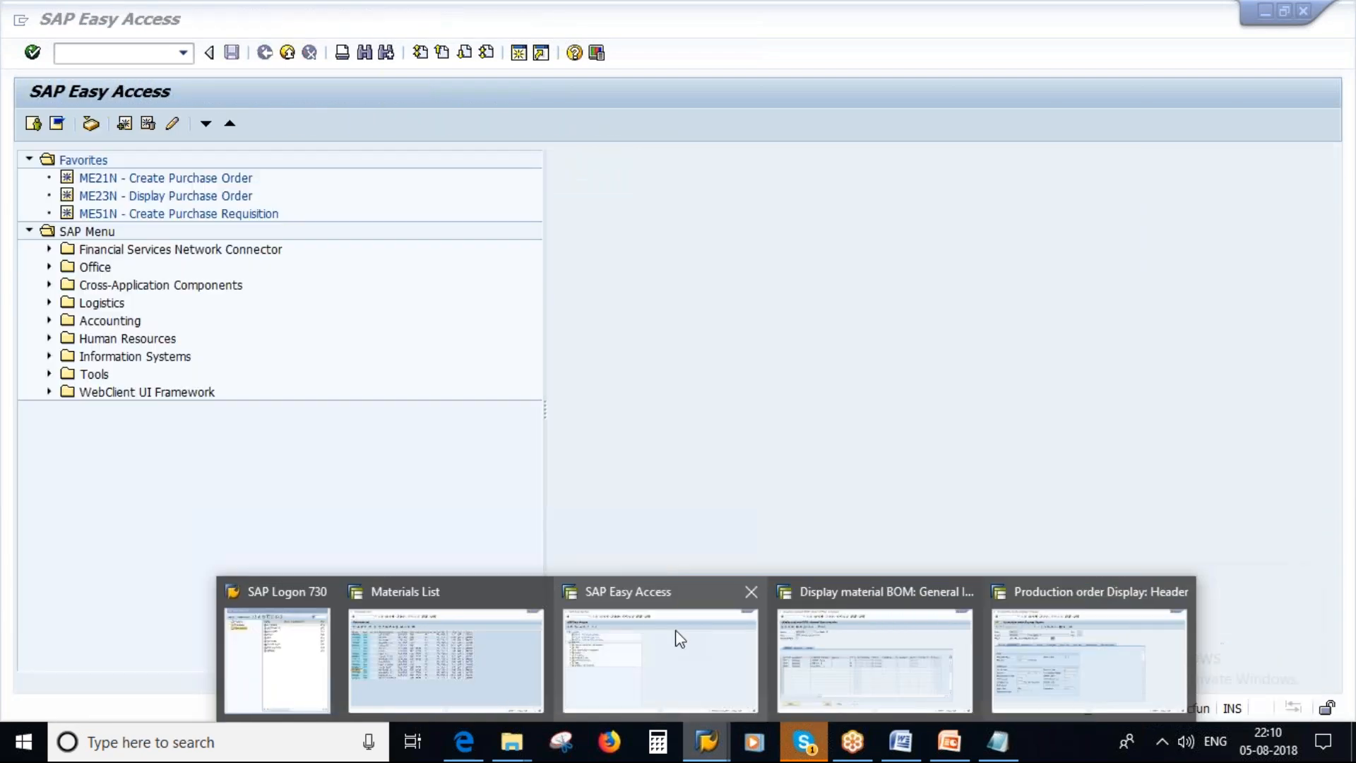
left_click(680, 639)
type("mb23")
key("Return")
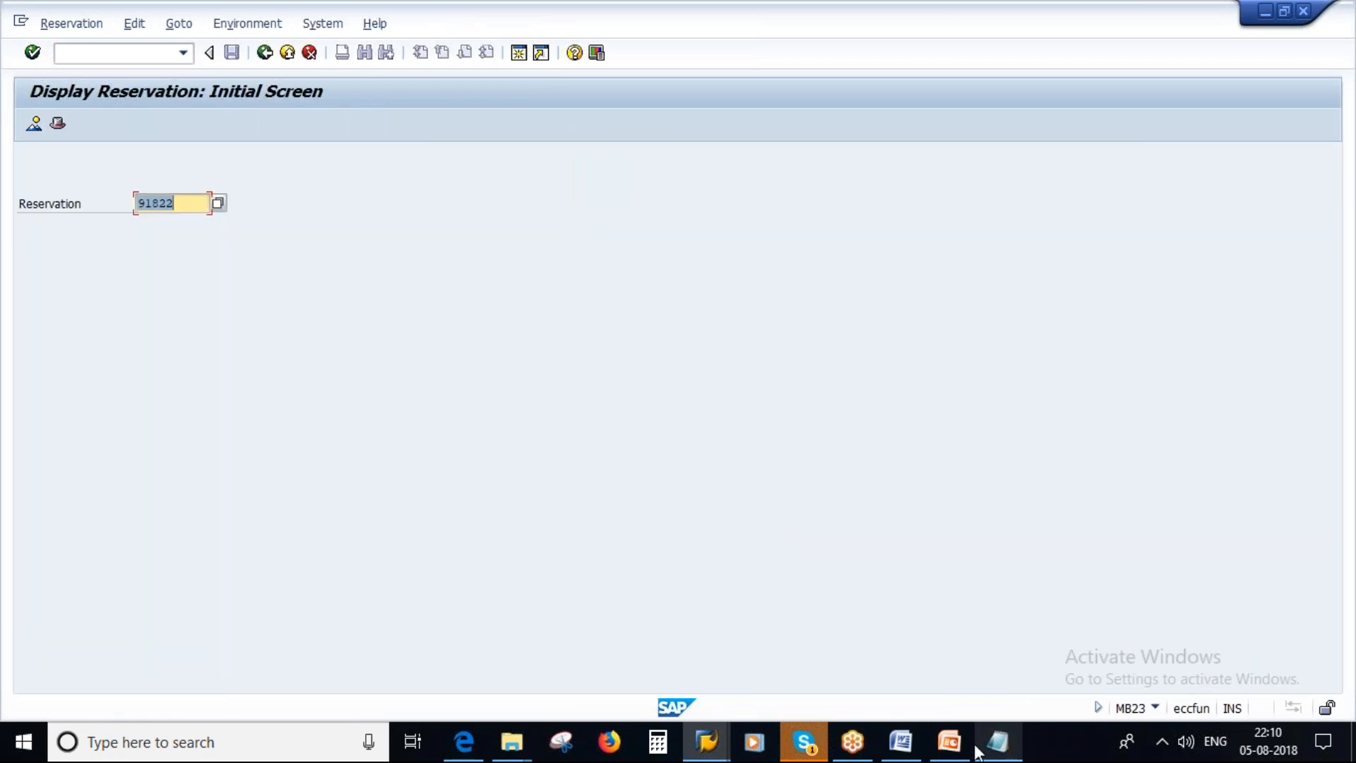
Highlight MB23 in the Notepad notes, return to SAP and display reservation 91823.
left_click(996, 747)
double_click(590, 188)
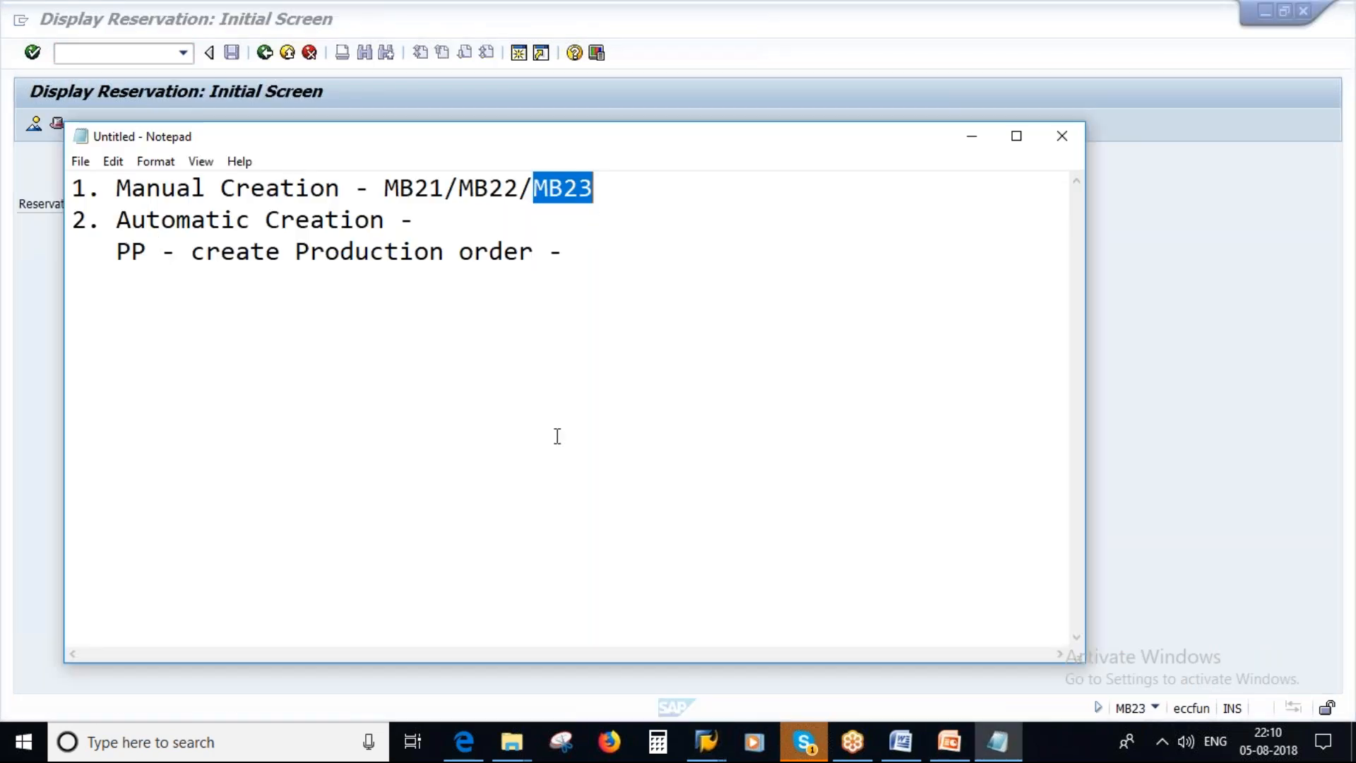
key("alt+Tab")
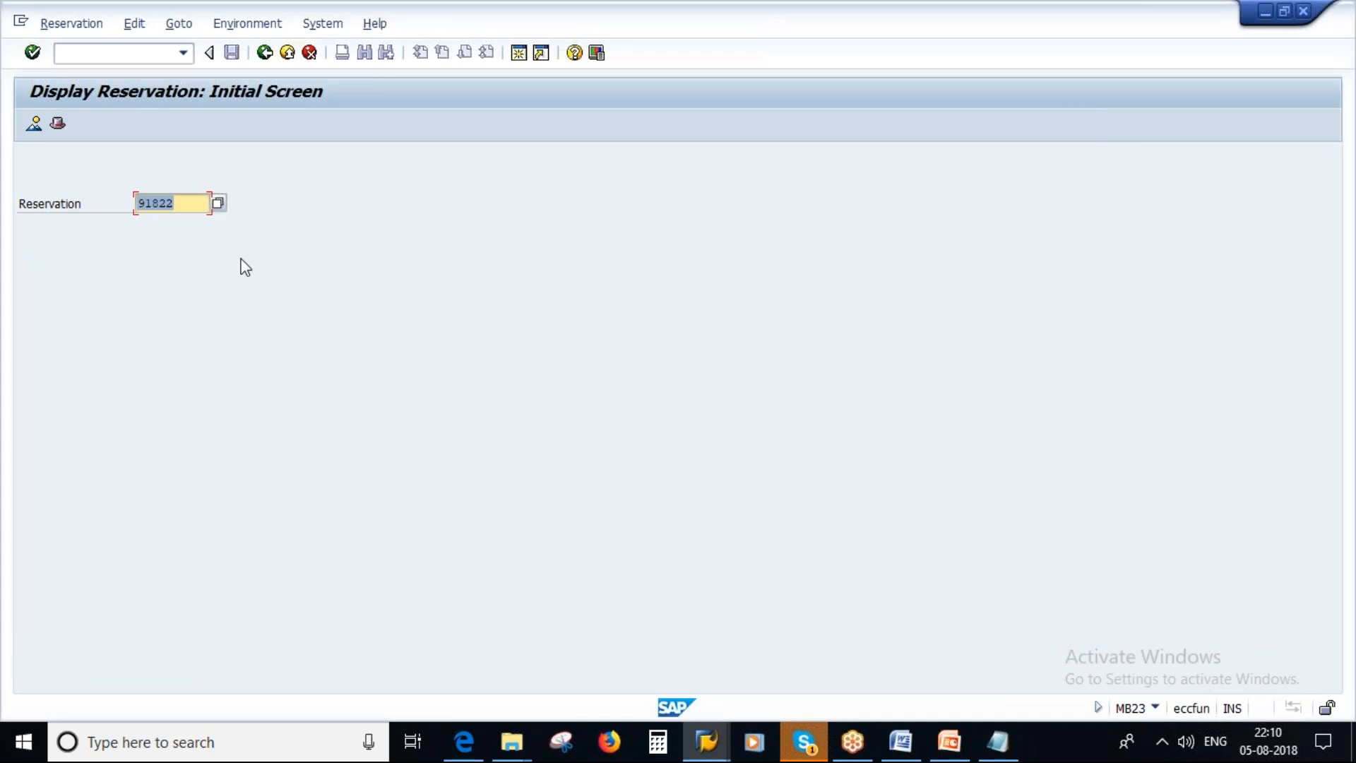
left_click(195, 204)
key("BackSpace")
type("3")
key("Return")
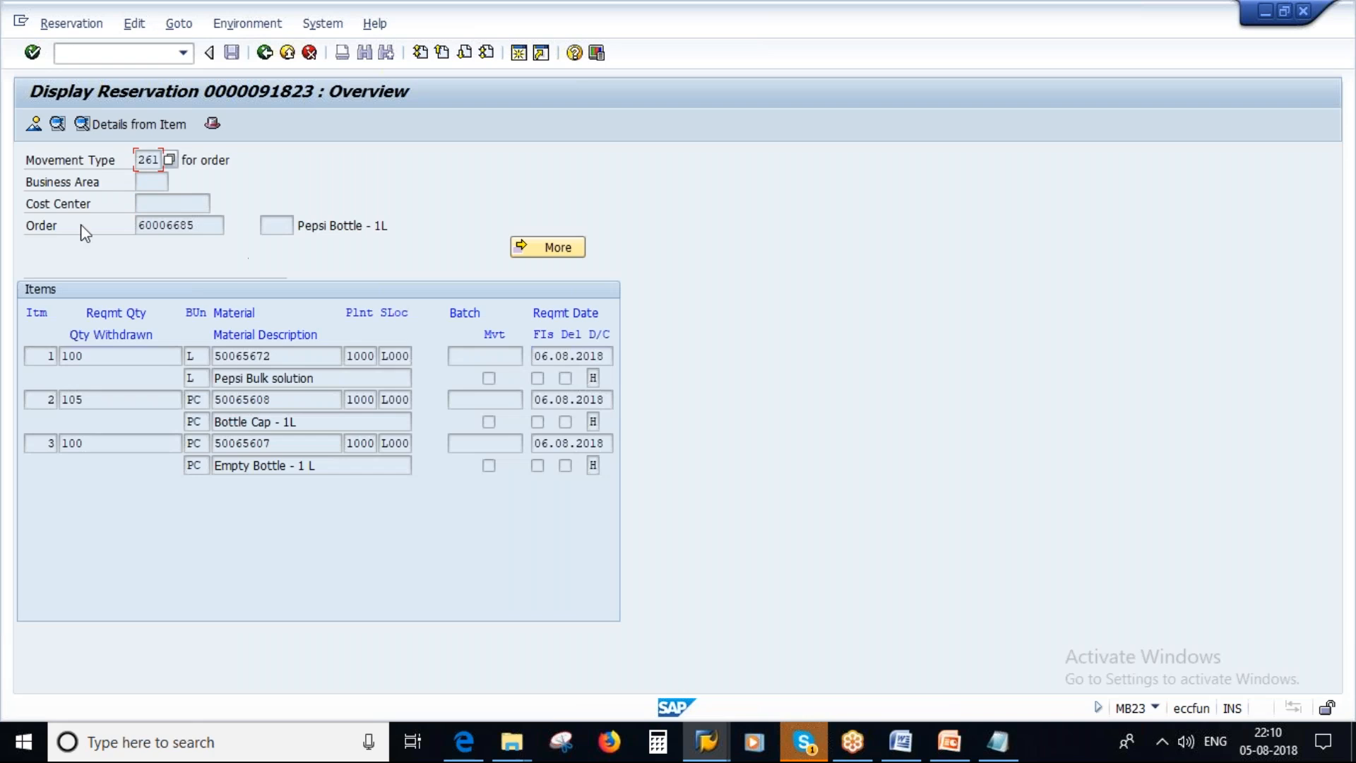
Examine the reservation's order reference, its component materials and the required quantity of each item.
left_click_drag(207, 226, 123, 224)
left_click_drag(292, 357, 208, 347)
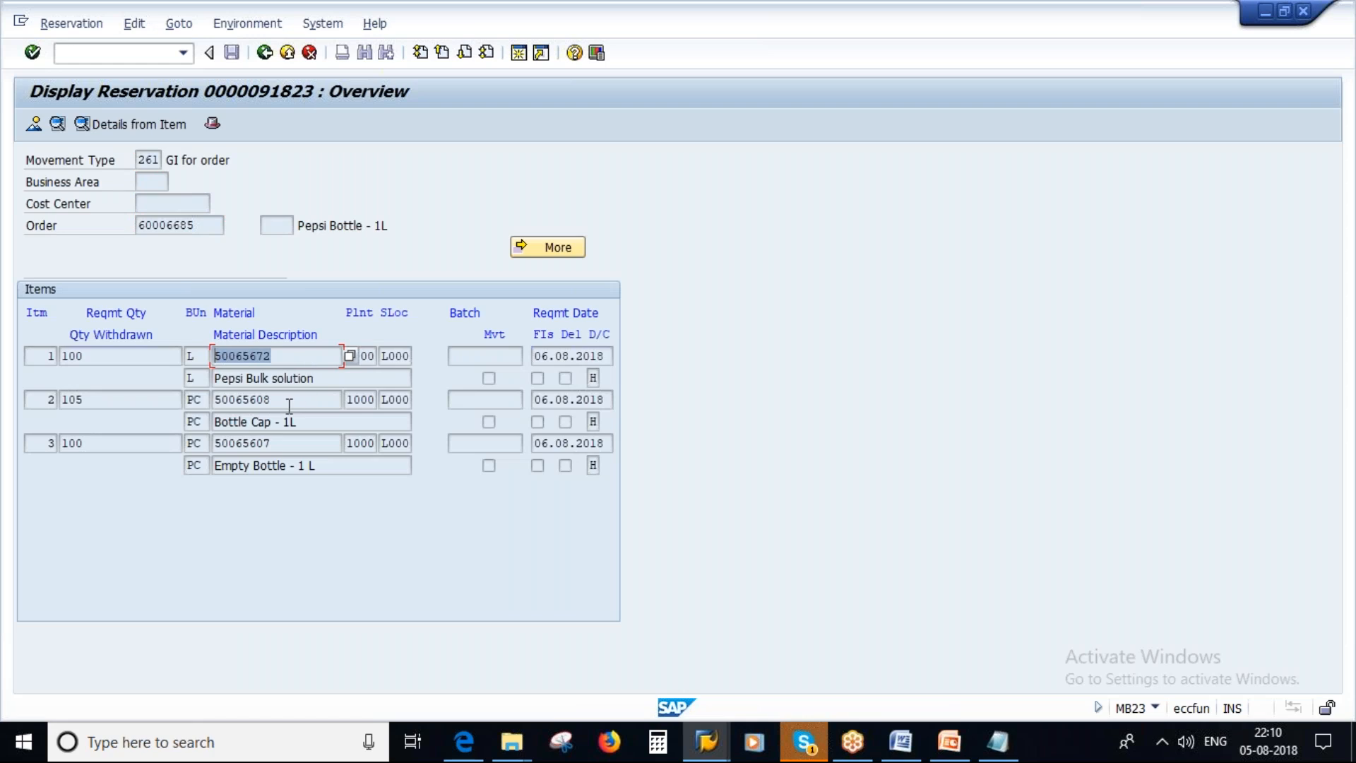
left_click_drag(327, 387, 205, 373)
left_click_drag(296, 421, 210, 421)
left_click(334, 466)
left_click_drag(335, 466, 206, 465)
left_click(78, 353)
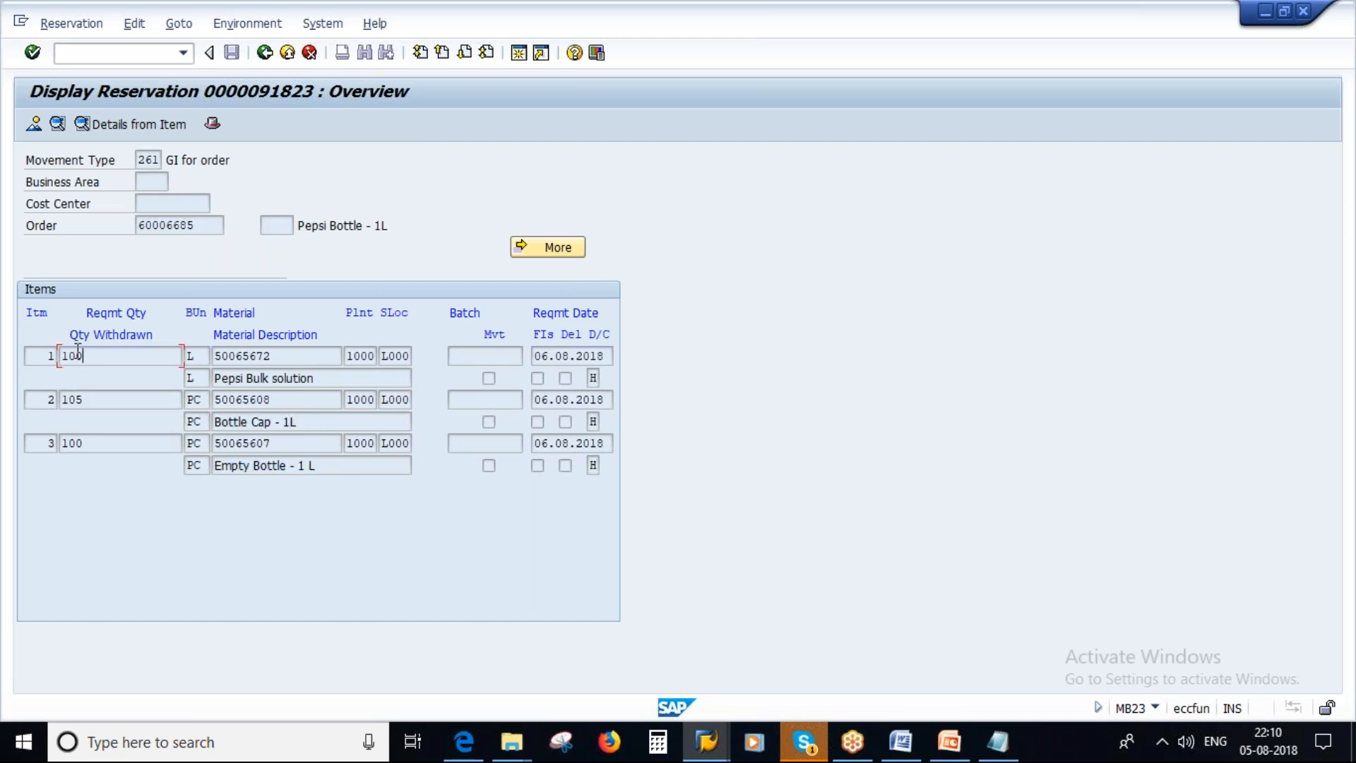
left_click_drag(78, 353, 49, 352)
left_click_drag(111, 397, 60, 399)
left_click_drag(106, 442, 59, 445)
Switch to the production order session and return from the header to the order display's initial screen.
mouse_move(706, 752)
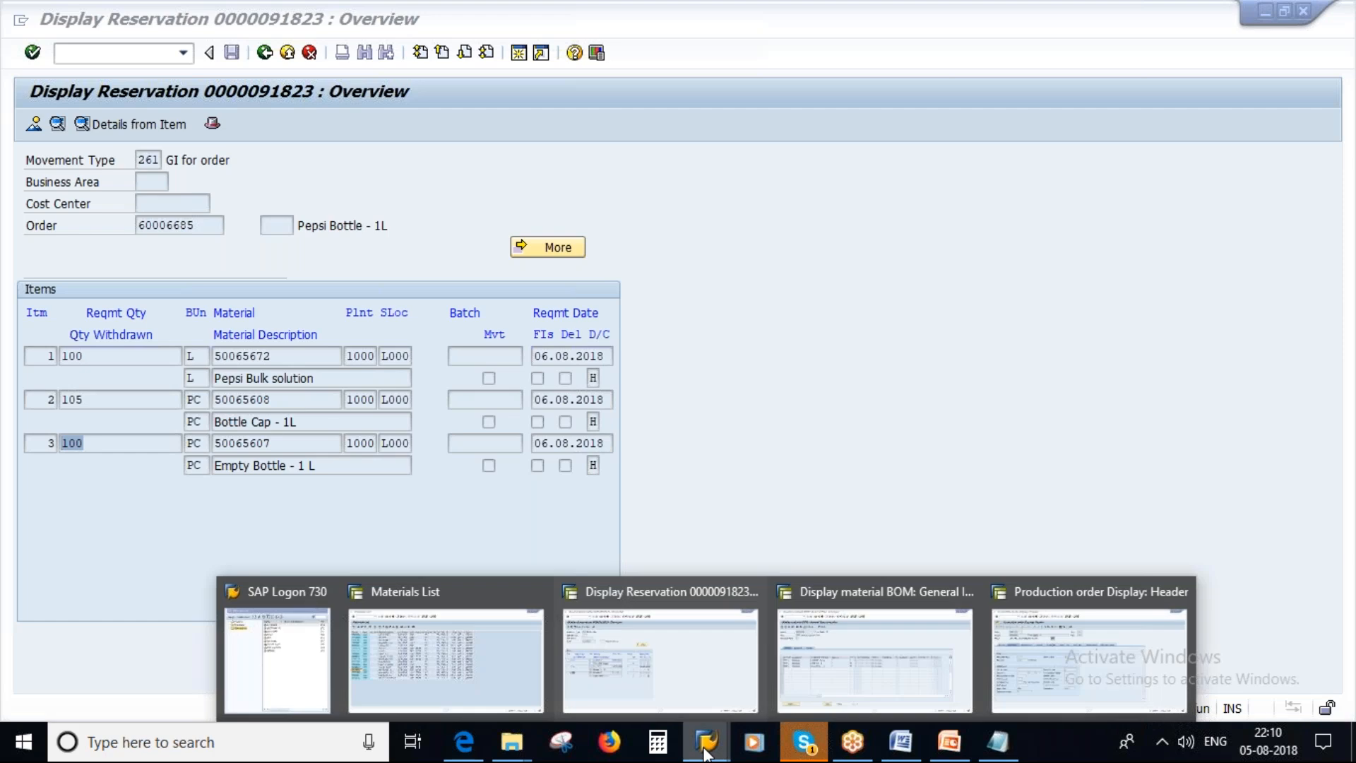
mouse_move(959, 639)
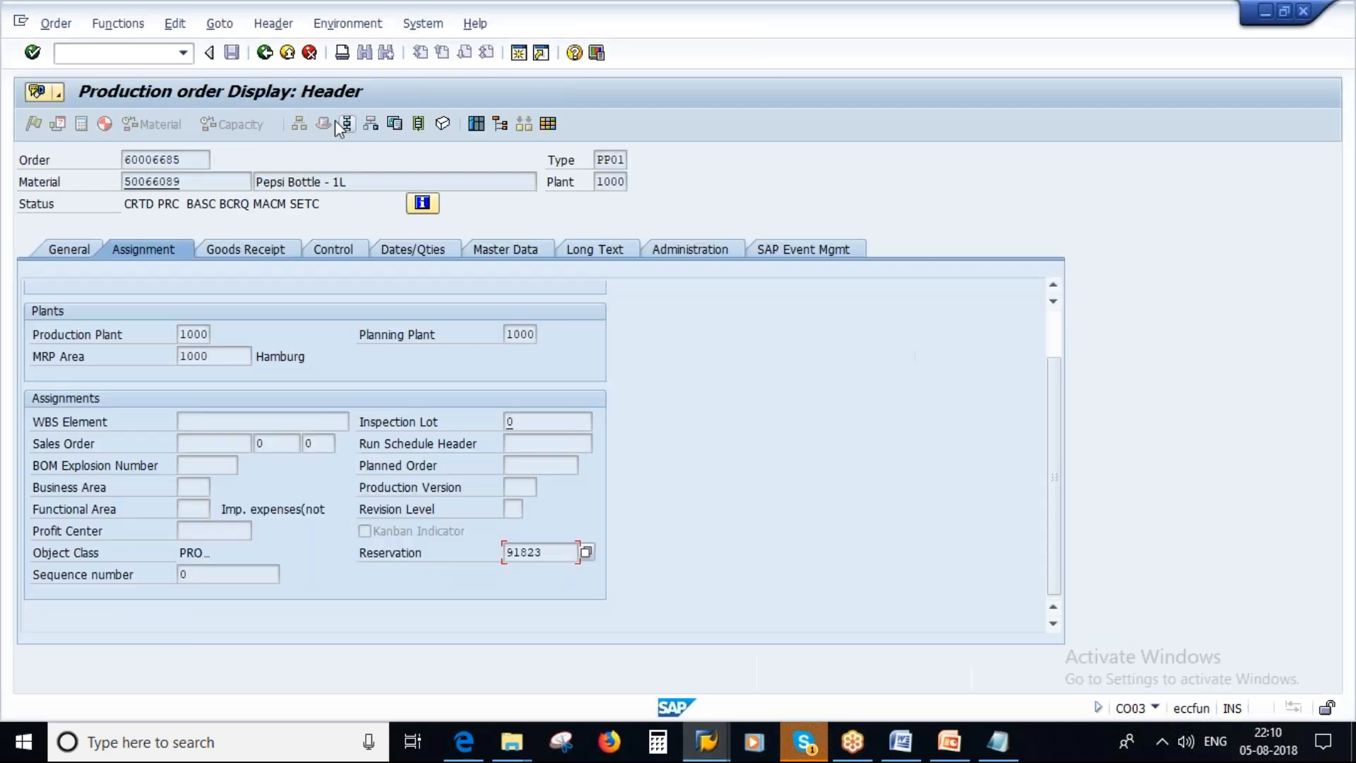
left_click(265, 53)
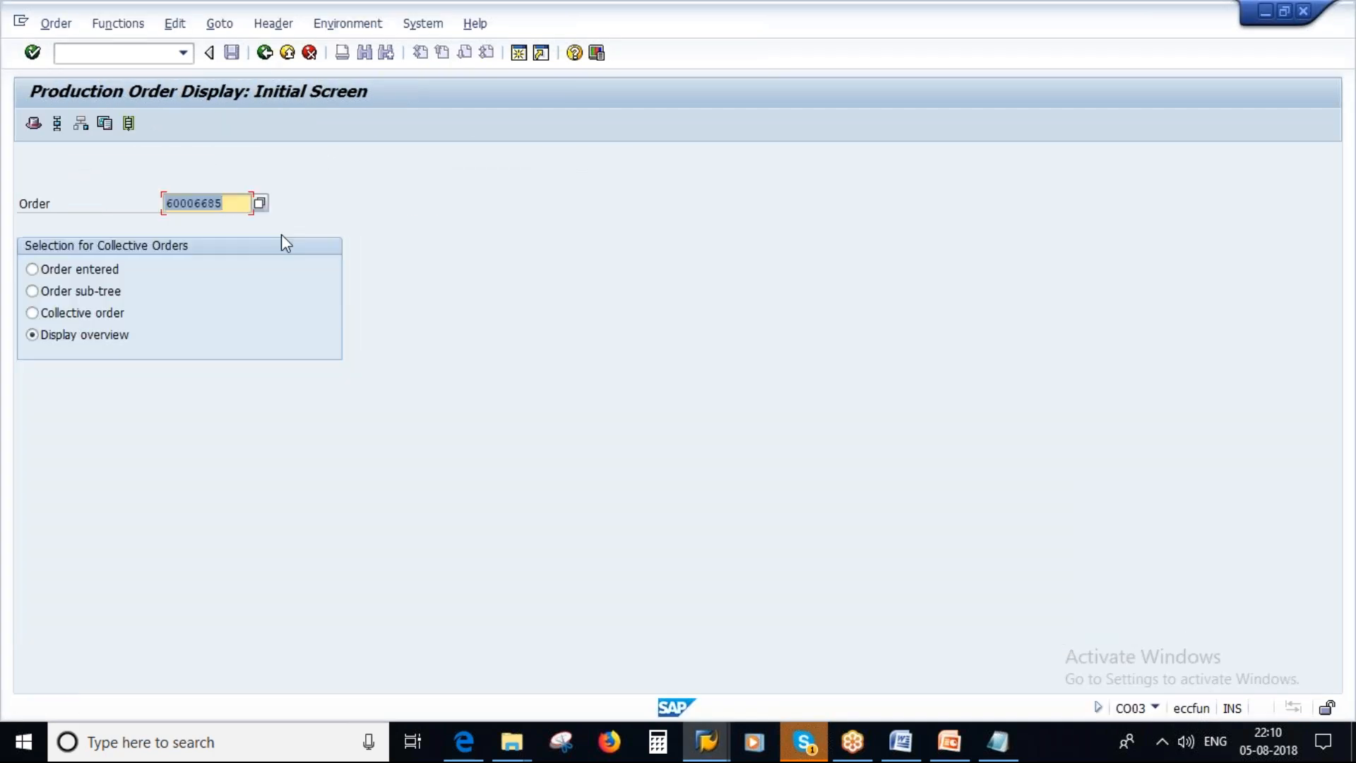
Open the Pepsi Bottle - 1L production order in change mode, release it and save the order.
left_click(44, 29)
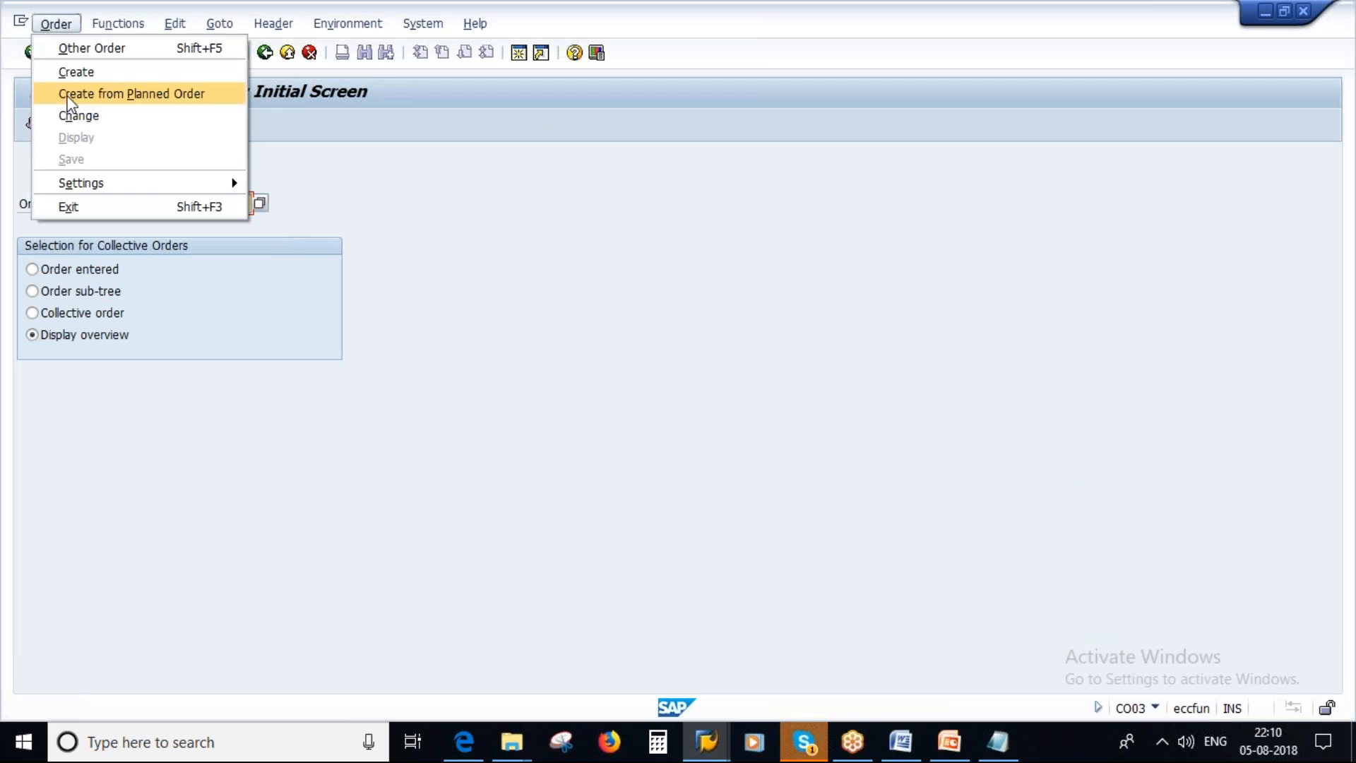
left_click(77, 112)
key("Return")
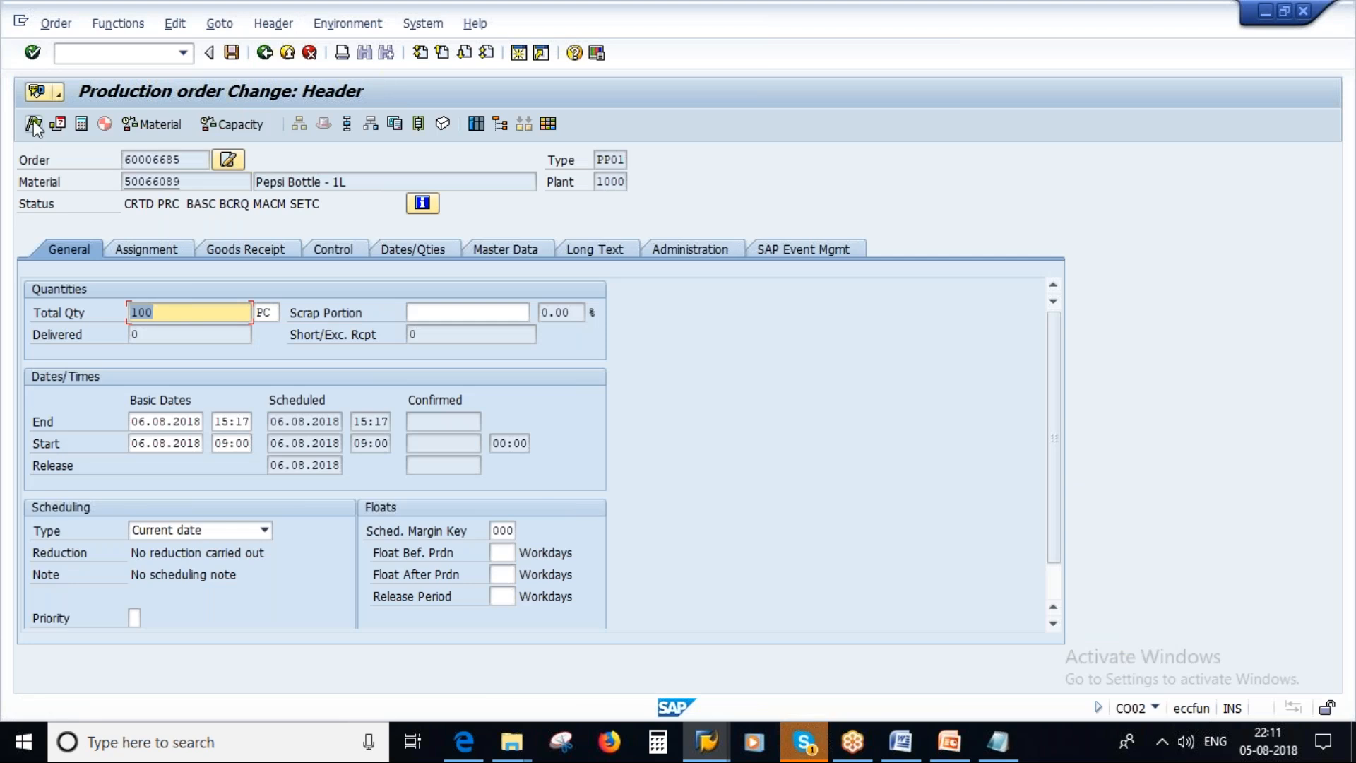
left_click(33, 125)
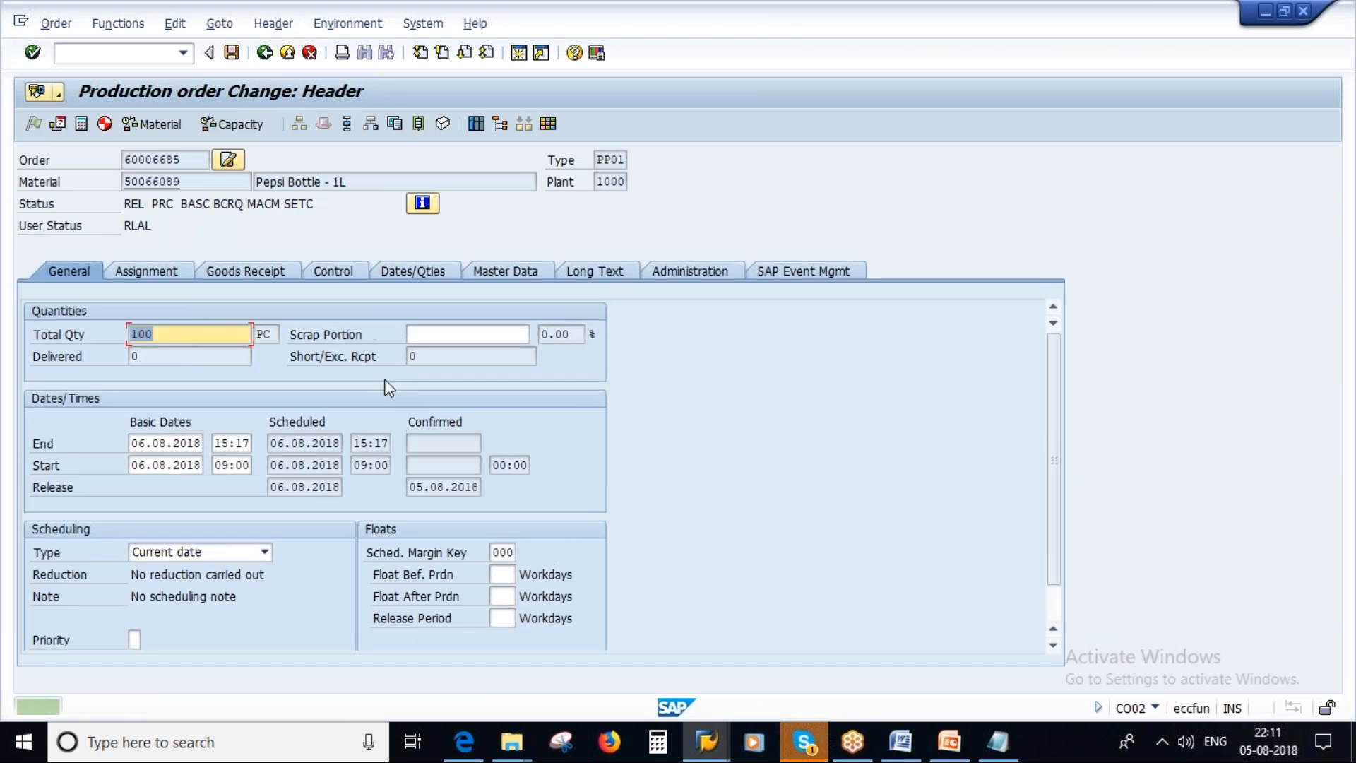
left_click(231, 52)
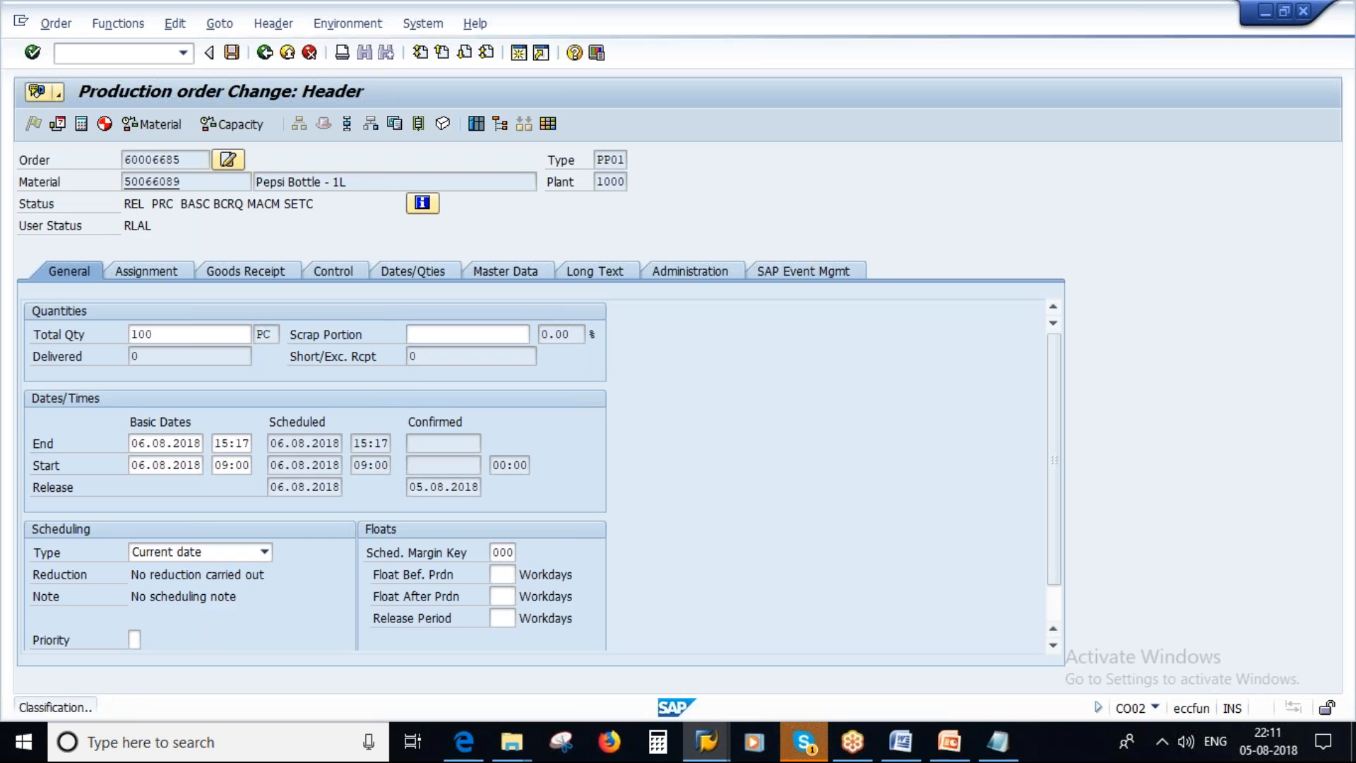
Switch to the Display Reservation session, return to its initial screen and display reservation 91823 again to check its items' movement indicators.
left_click(706, 741)
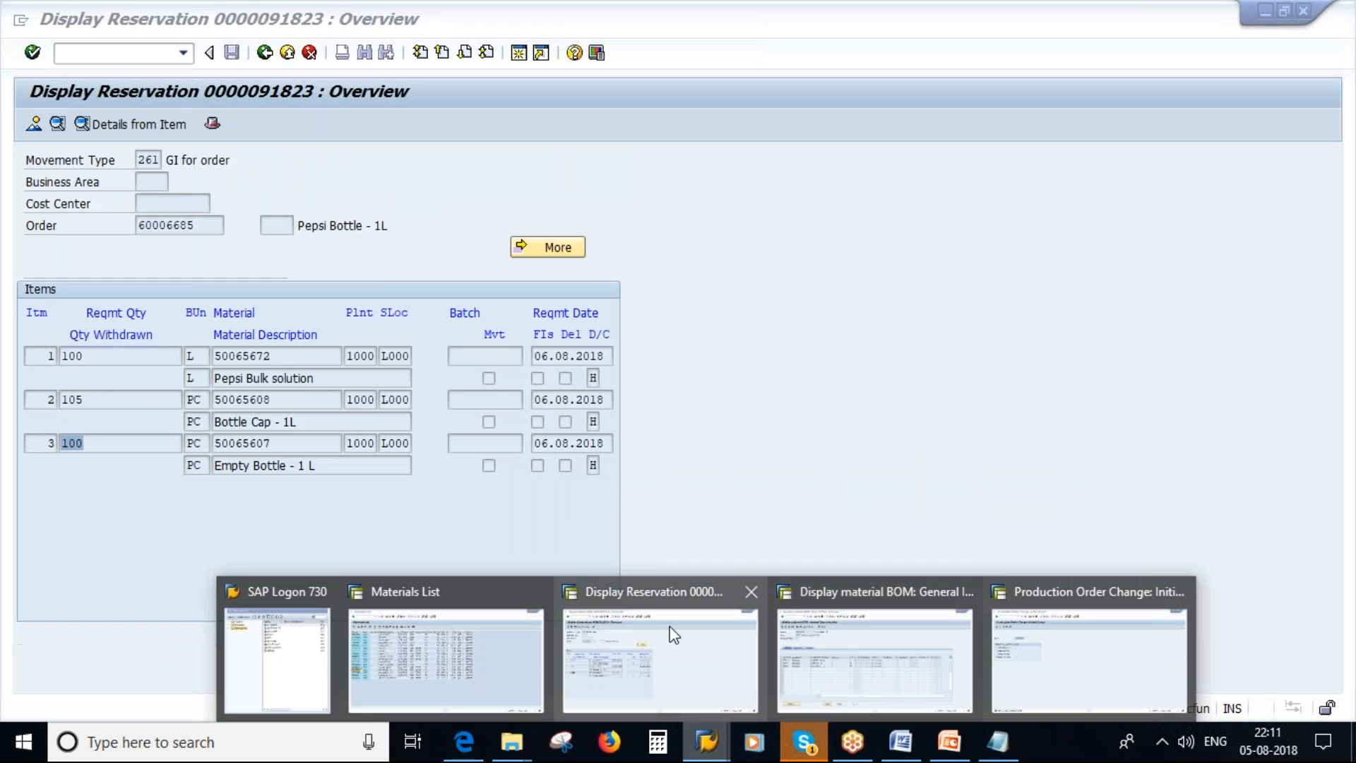
left_click(671, 633)
left_click(264, 53)
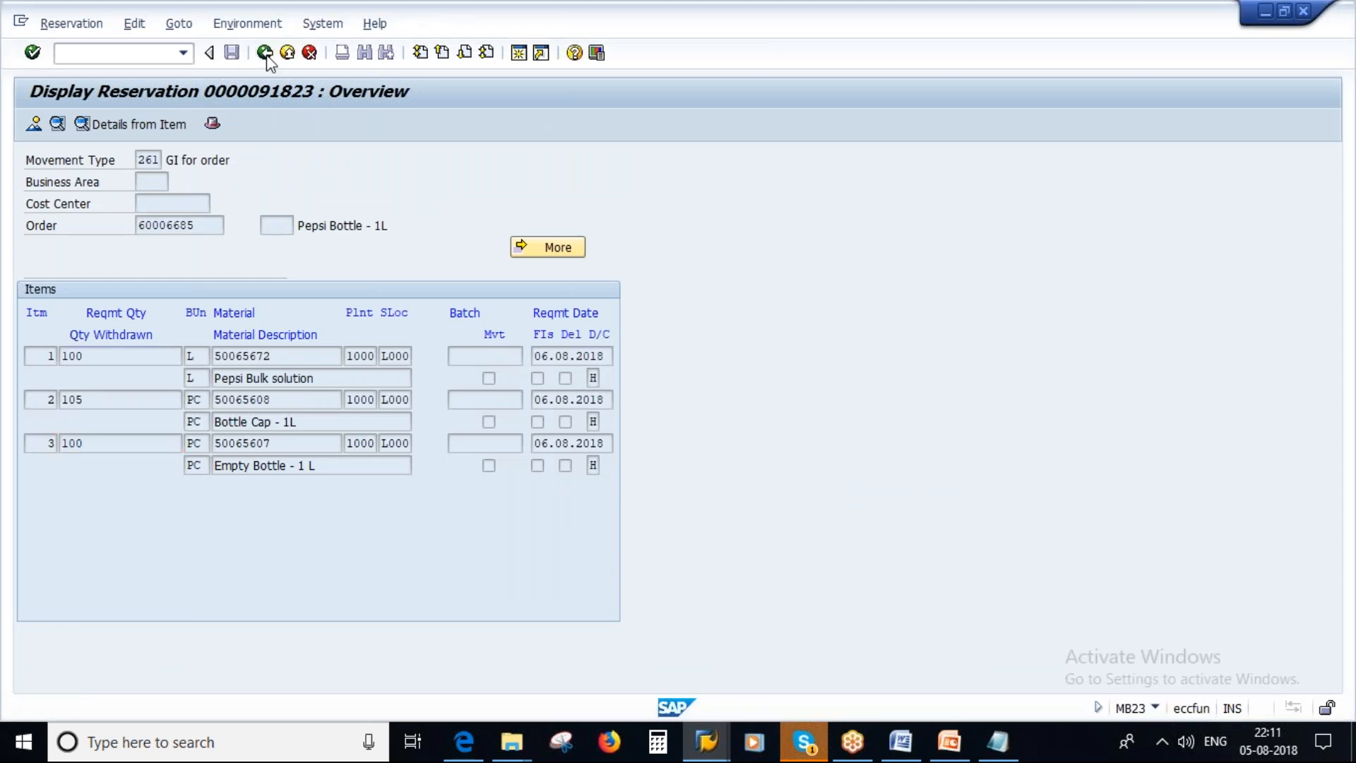
key("Return")
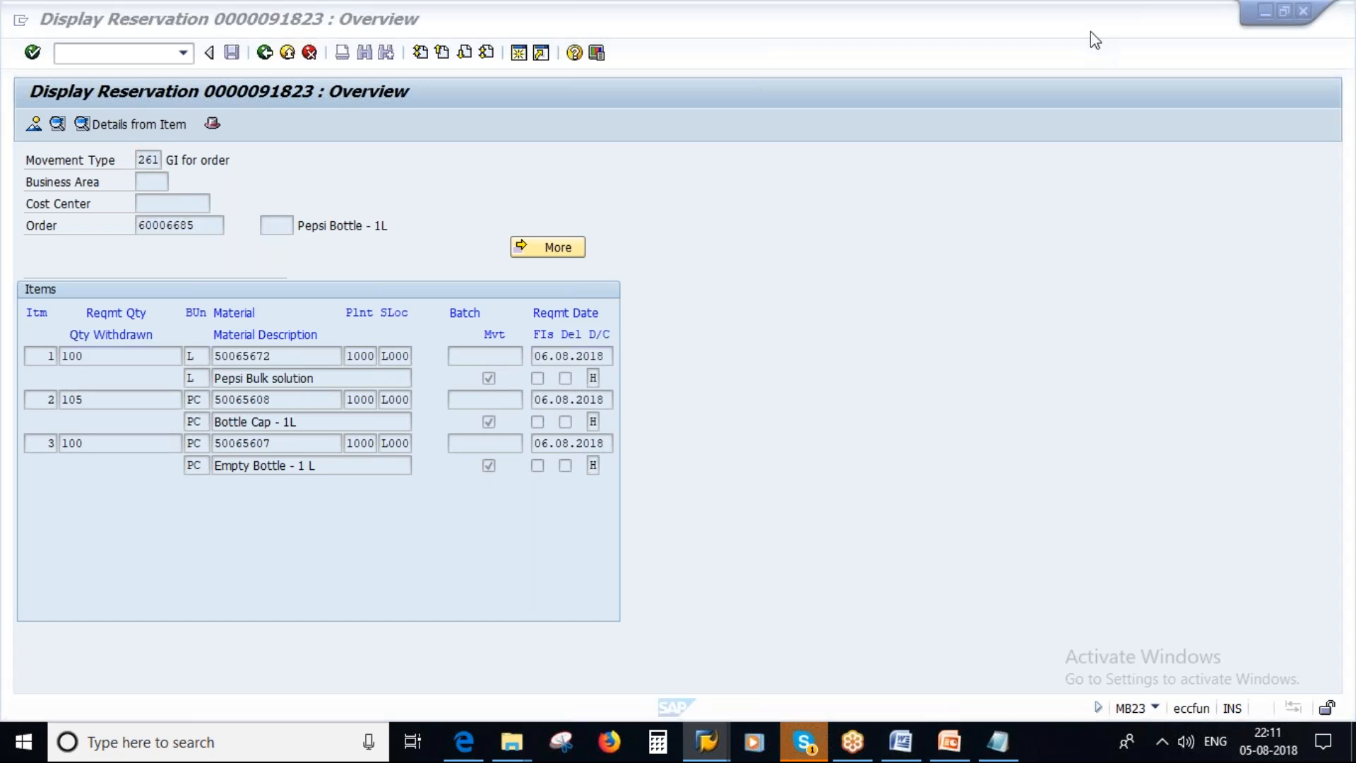
Bring up the Notepad notes on reservation creation and switch to the 02 Reservations presentation in PowerPoint.
left_click(896, 629)
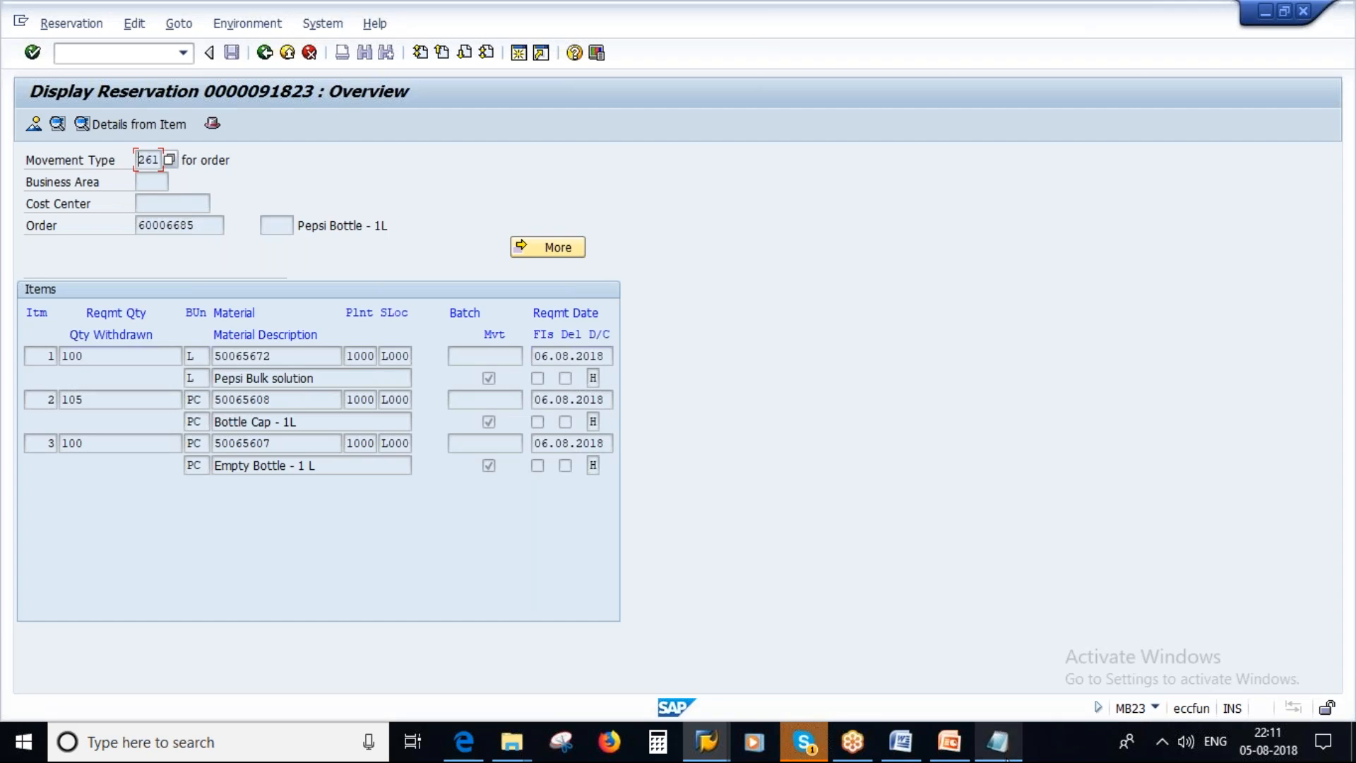
left_click(998, 742)
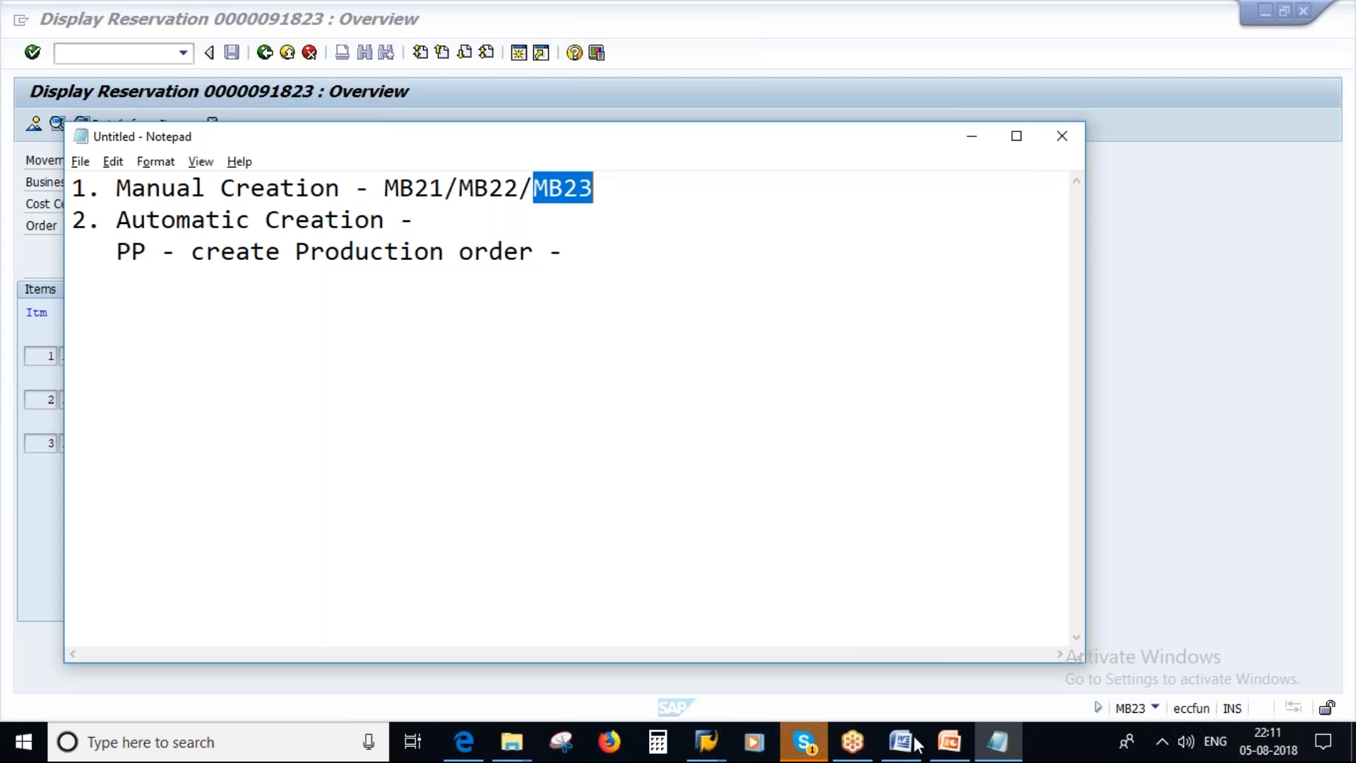
left_click(950, 742)
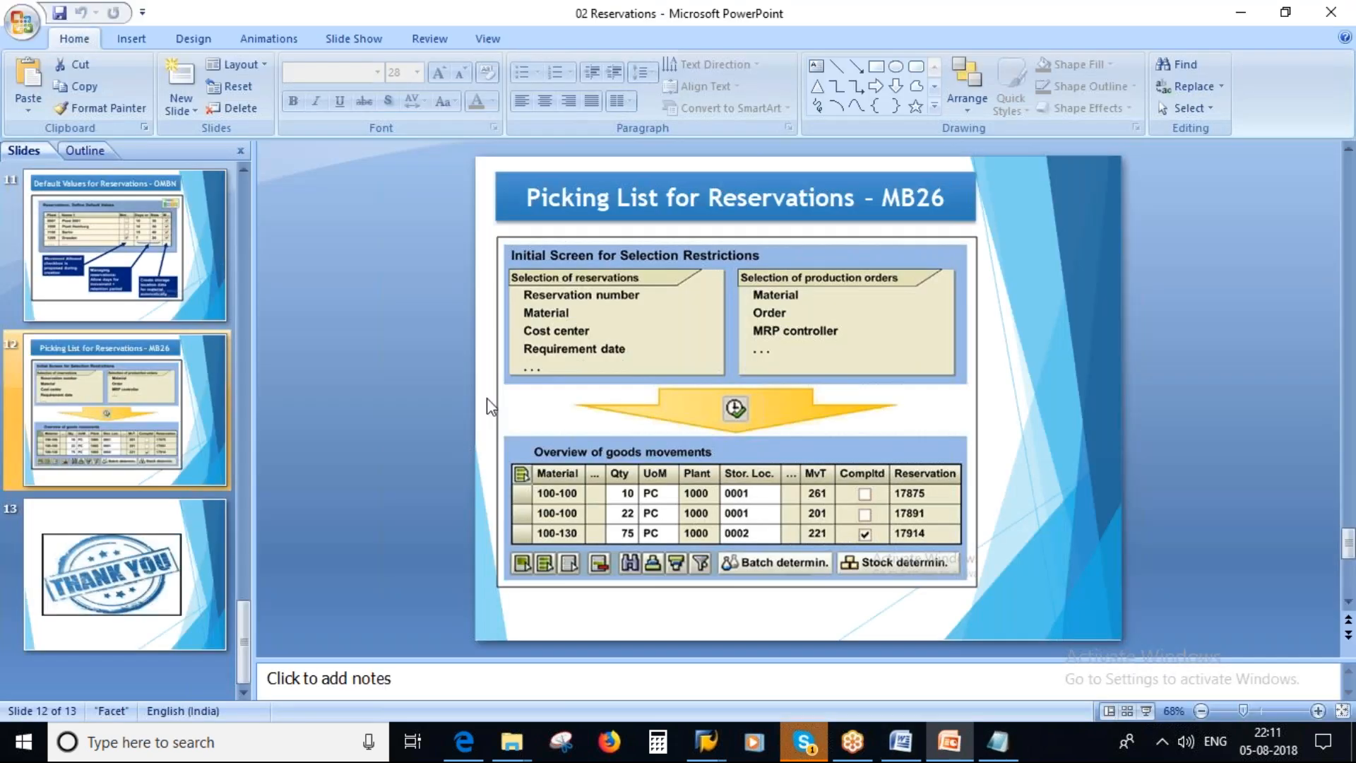